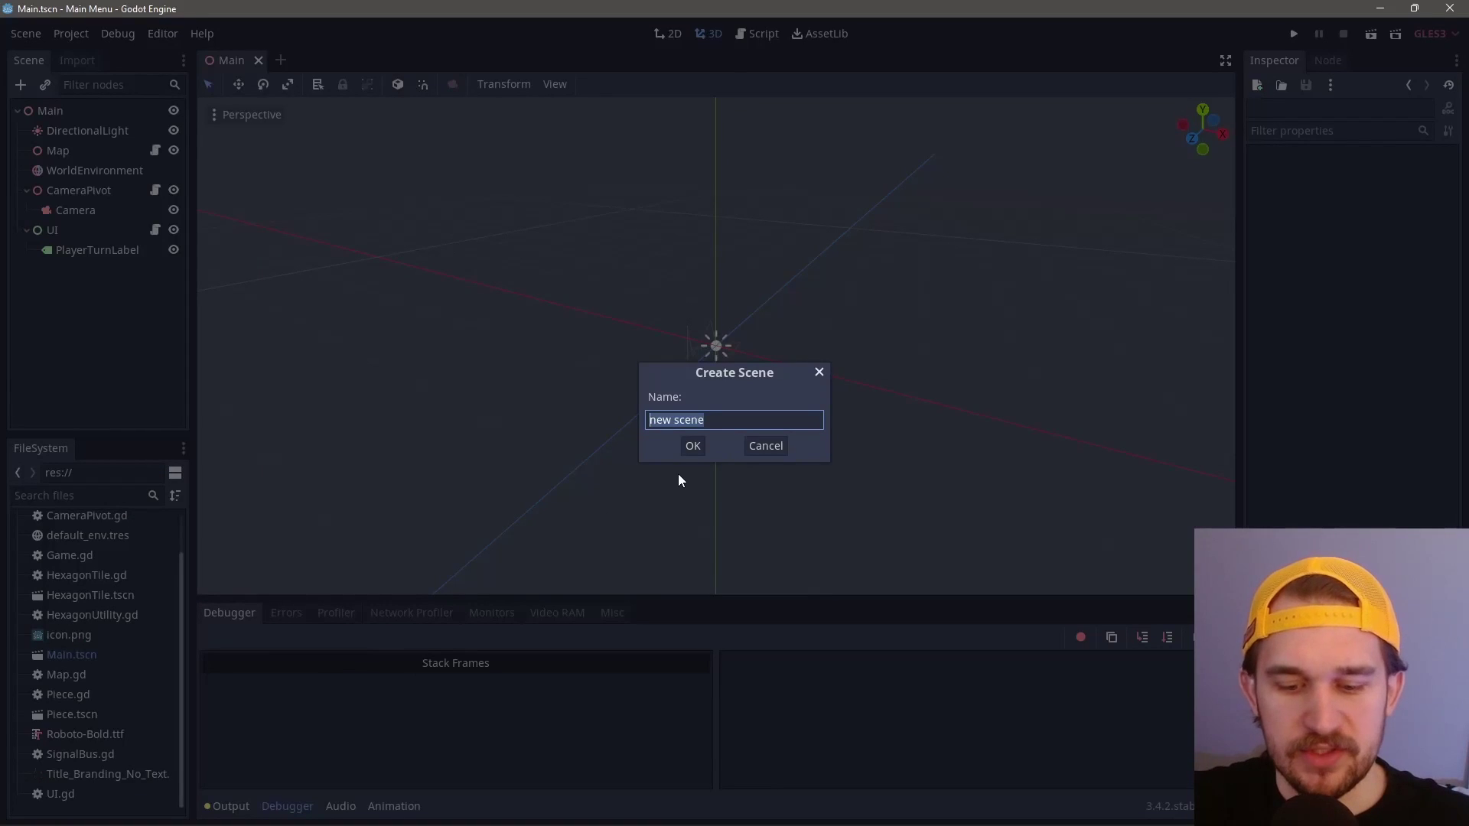
Step: Create a new scene named Menu
type("Menu")
key("Return")
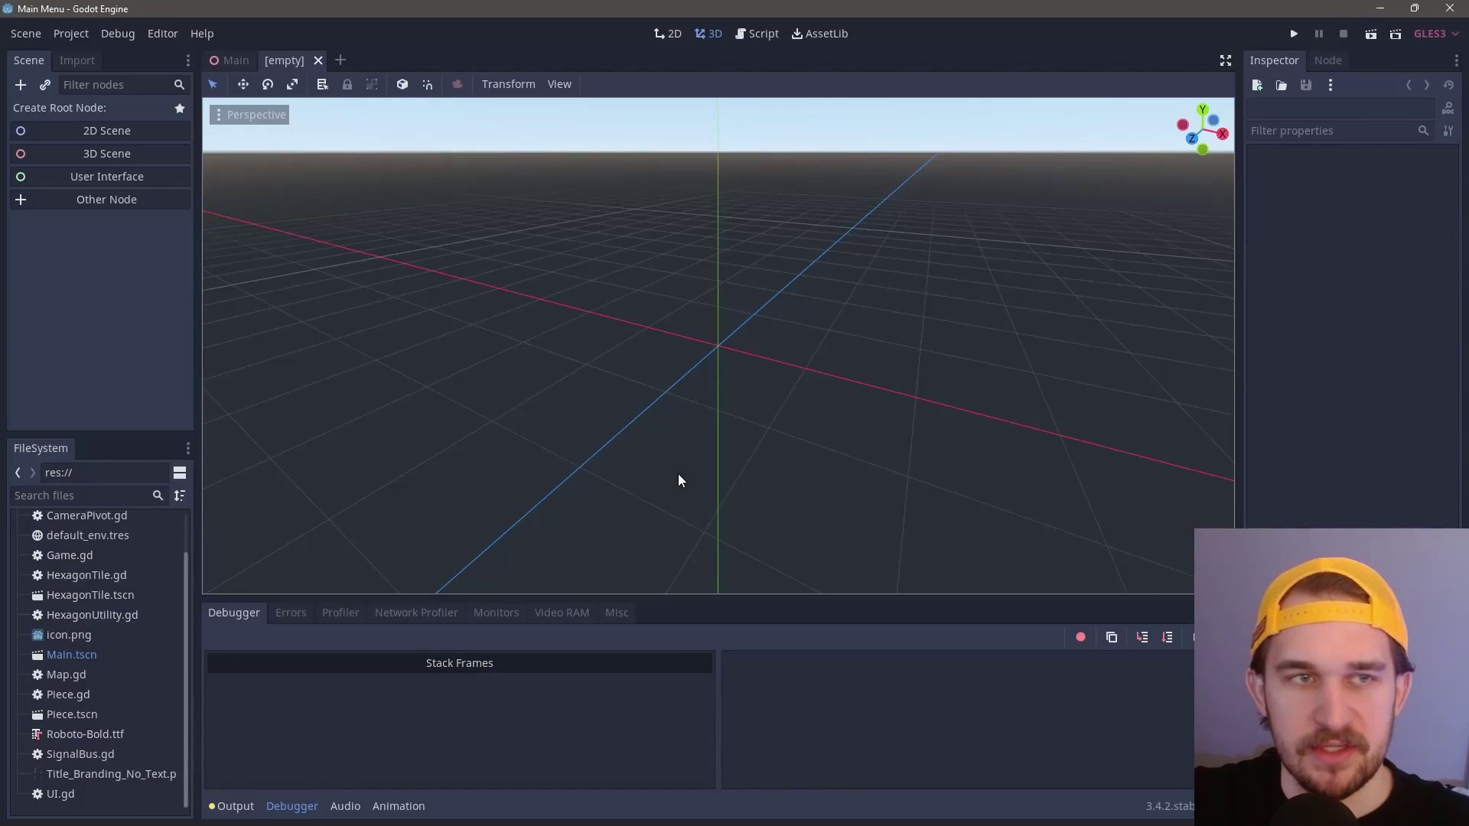
Step: Make the scene root a 2D node and rename it MainMenu
left_click(118, 130)
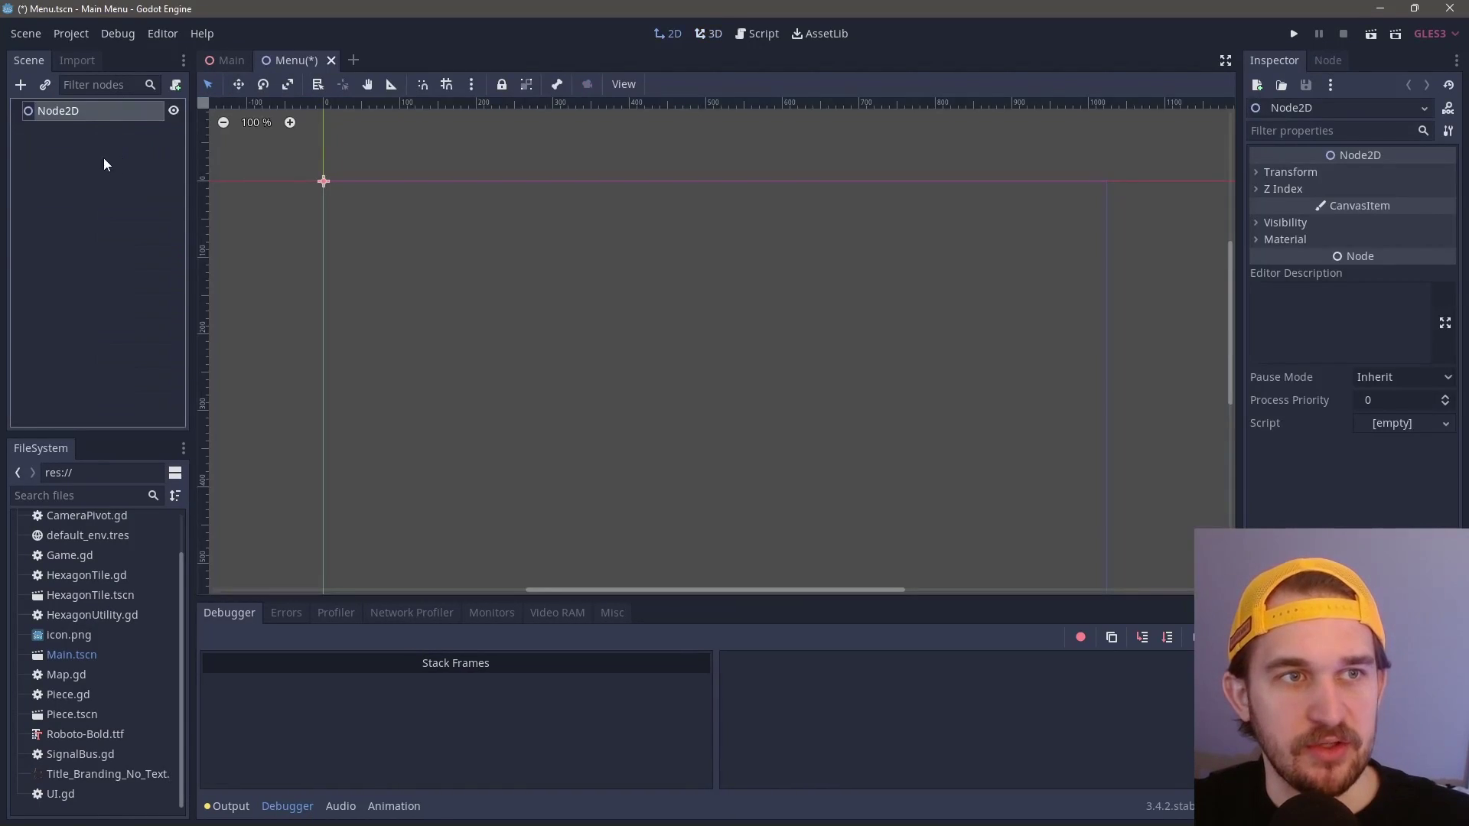
double_click(77, 111)
type("Main")
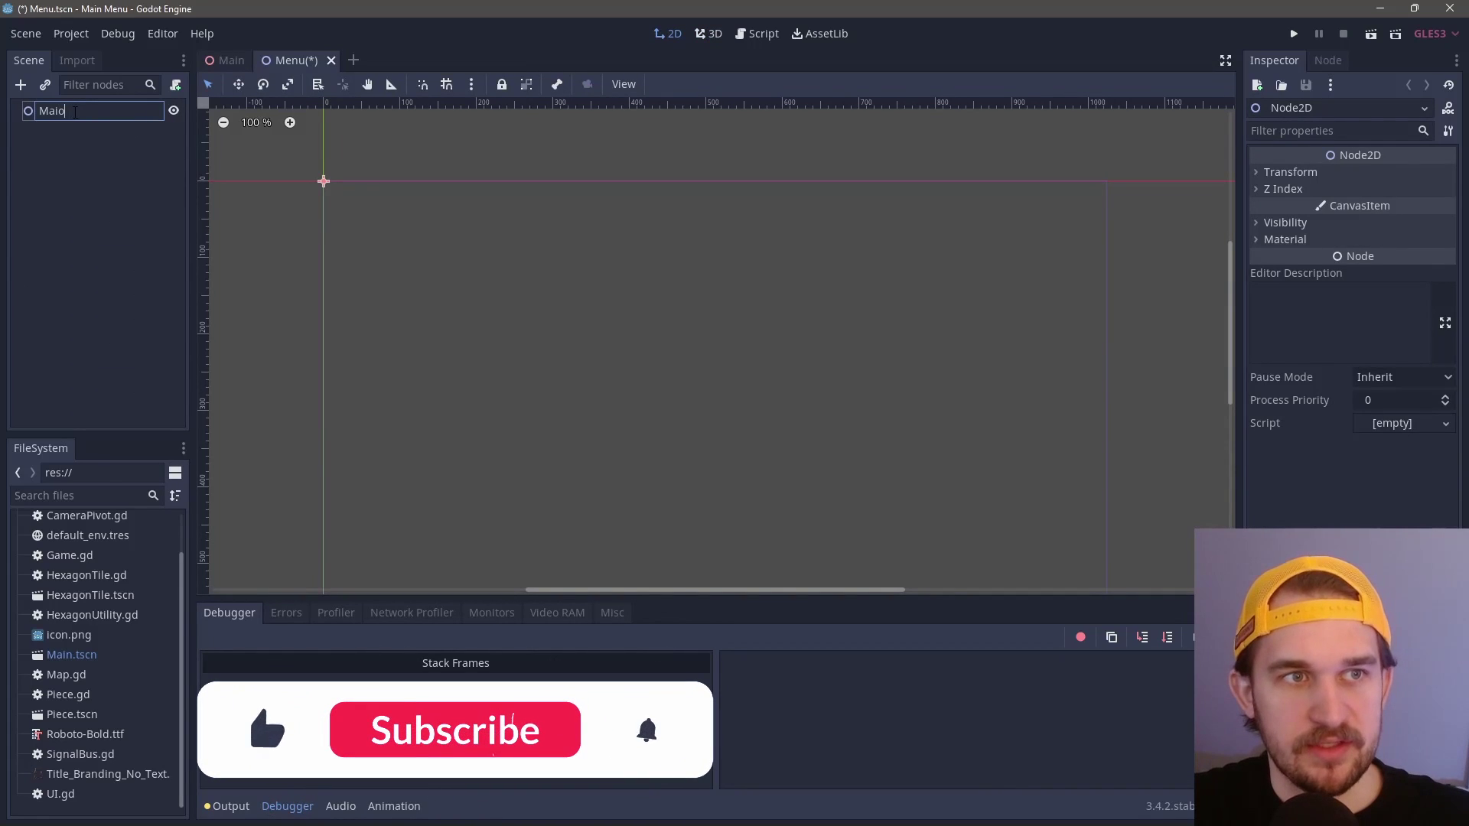
type("Menyu")
key("BackSpace")
key("BackSpace")
type("u")
key("Return")
Step: Add a ColorRect child, stretch it over the screen, and colour it dark purple (373759)
key("ctrl+a")
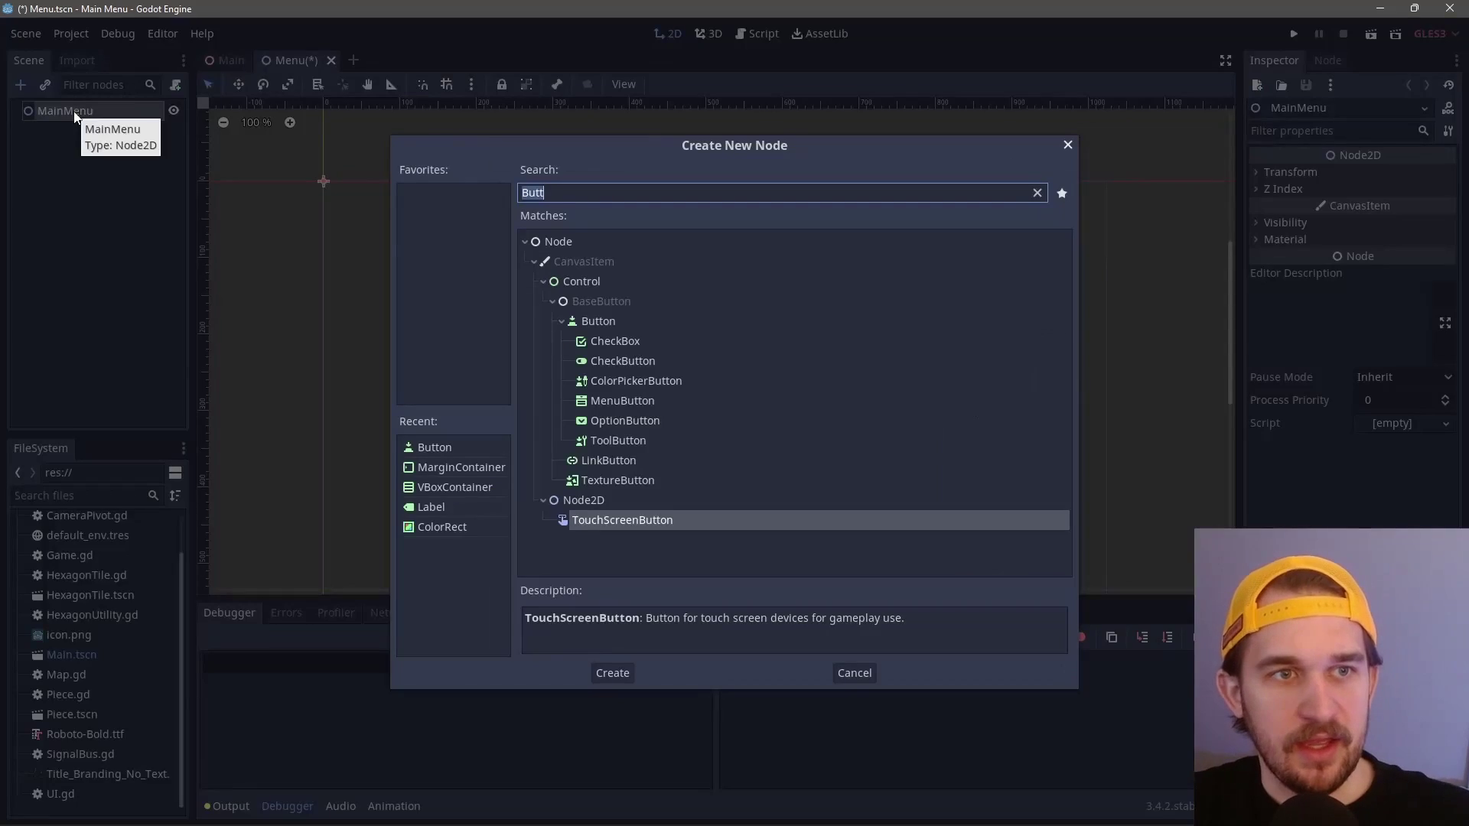
type("Color")
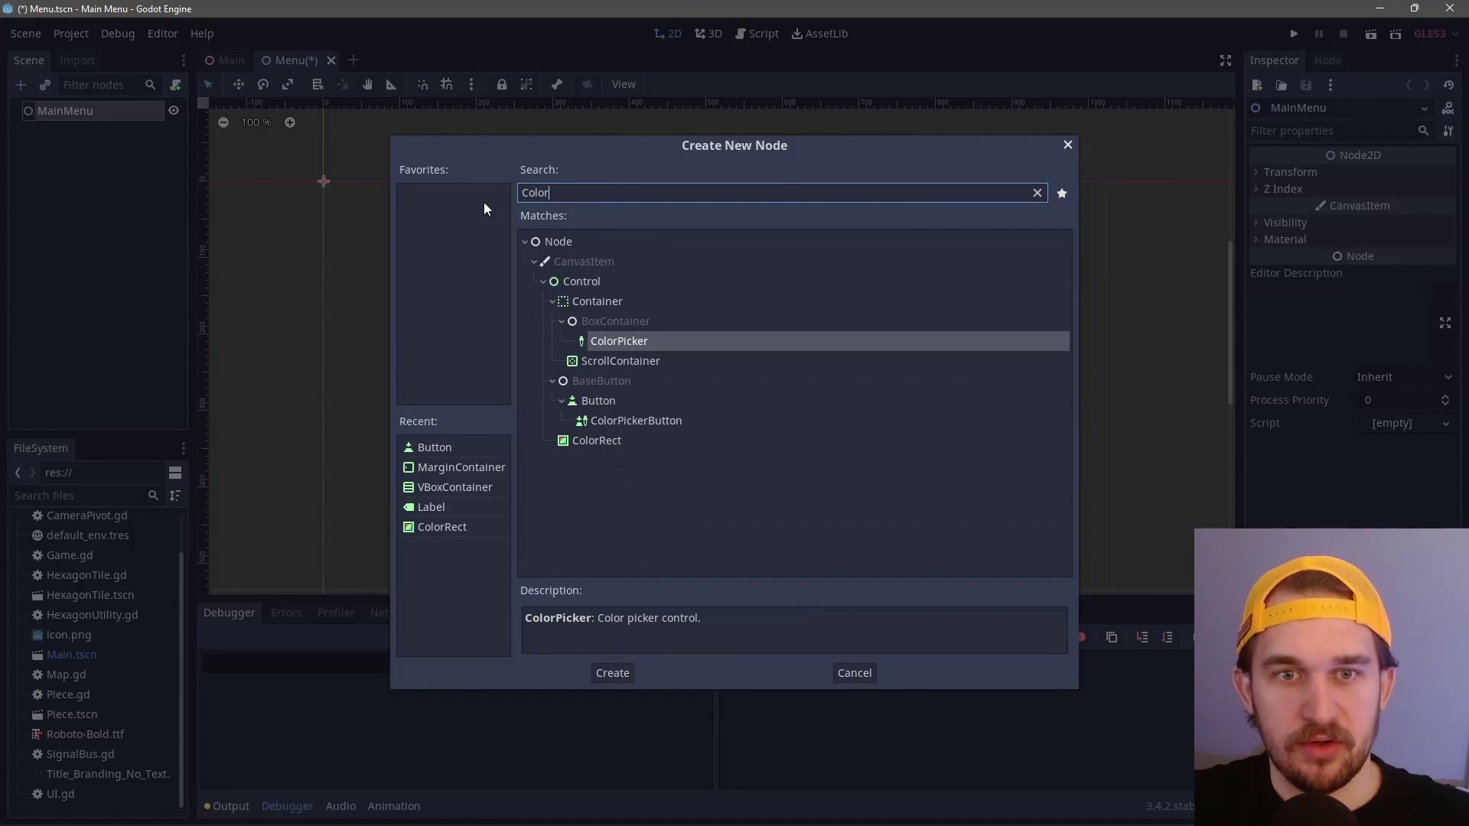
left_click(604, 440)
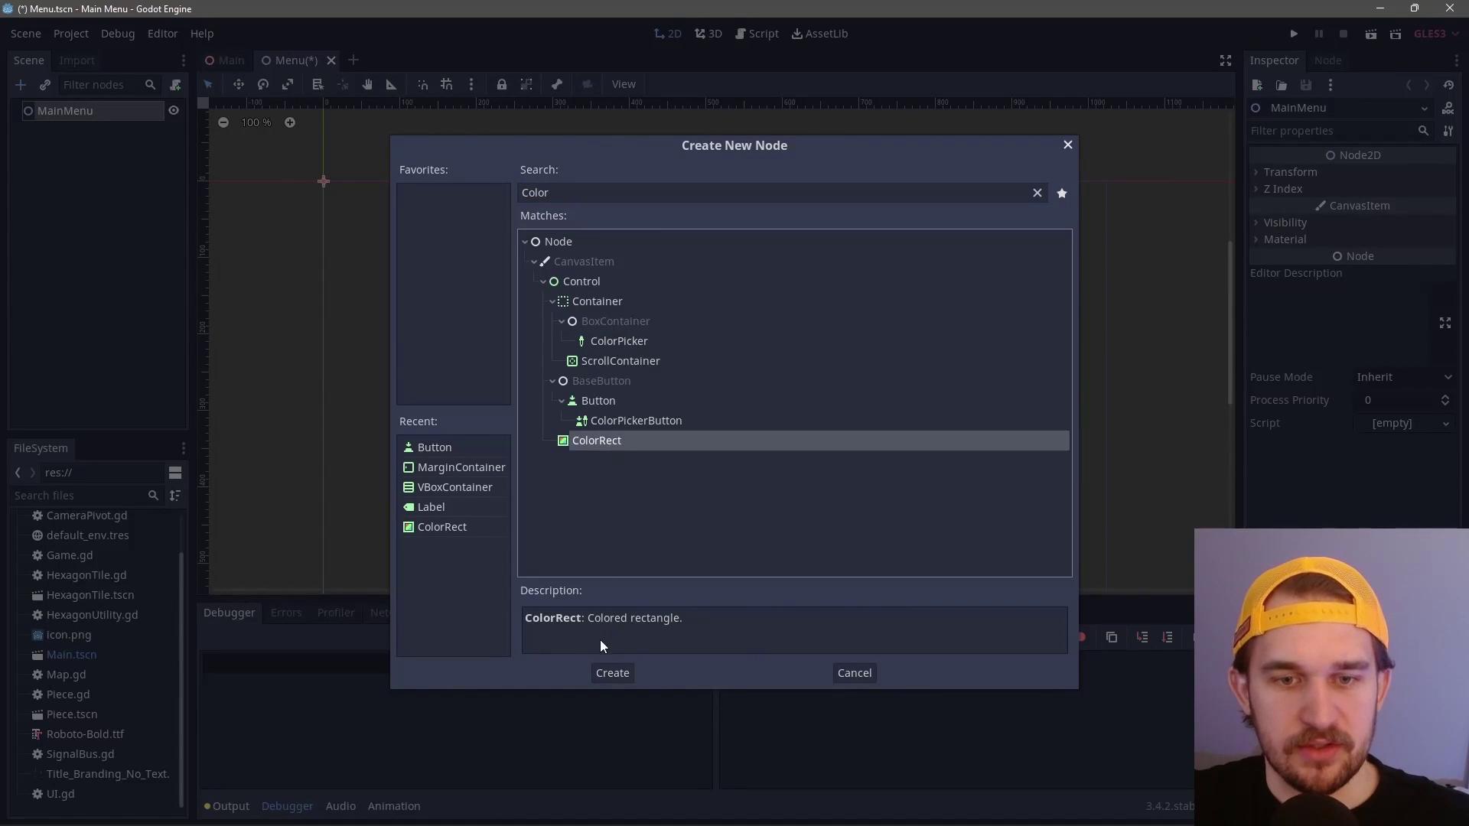
left_click(613, 673)
left_click_drag(358, 221, 1091, 589)
scroll(1094, 440, "down", 1)
left_click_drag(1044, 451, 1061, 494)
left_click(1376, 176)
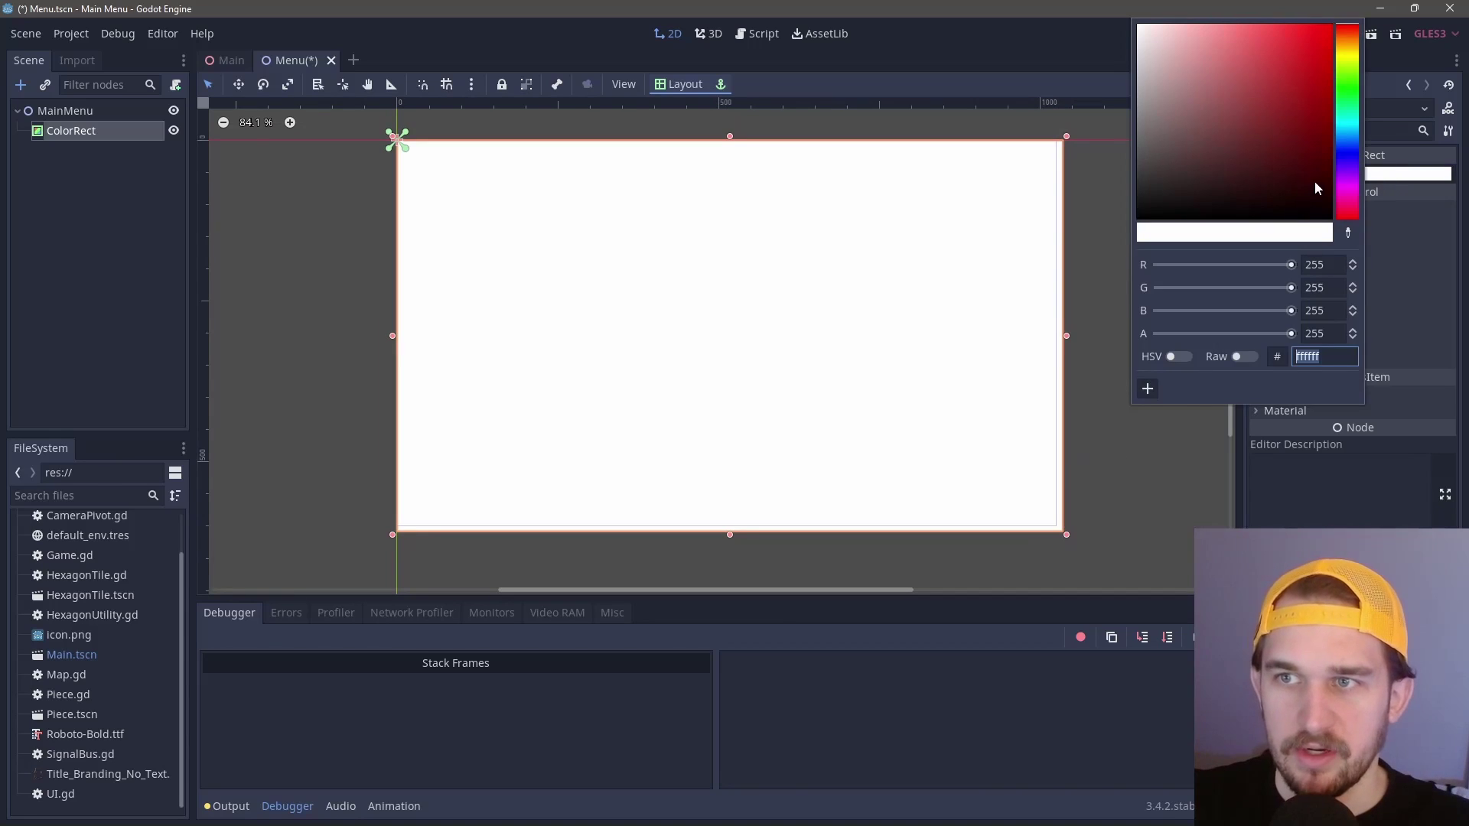
left_click_drag(1304, 175, 1212, 158)
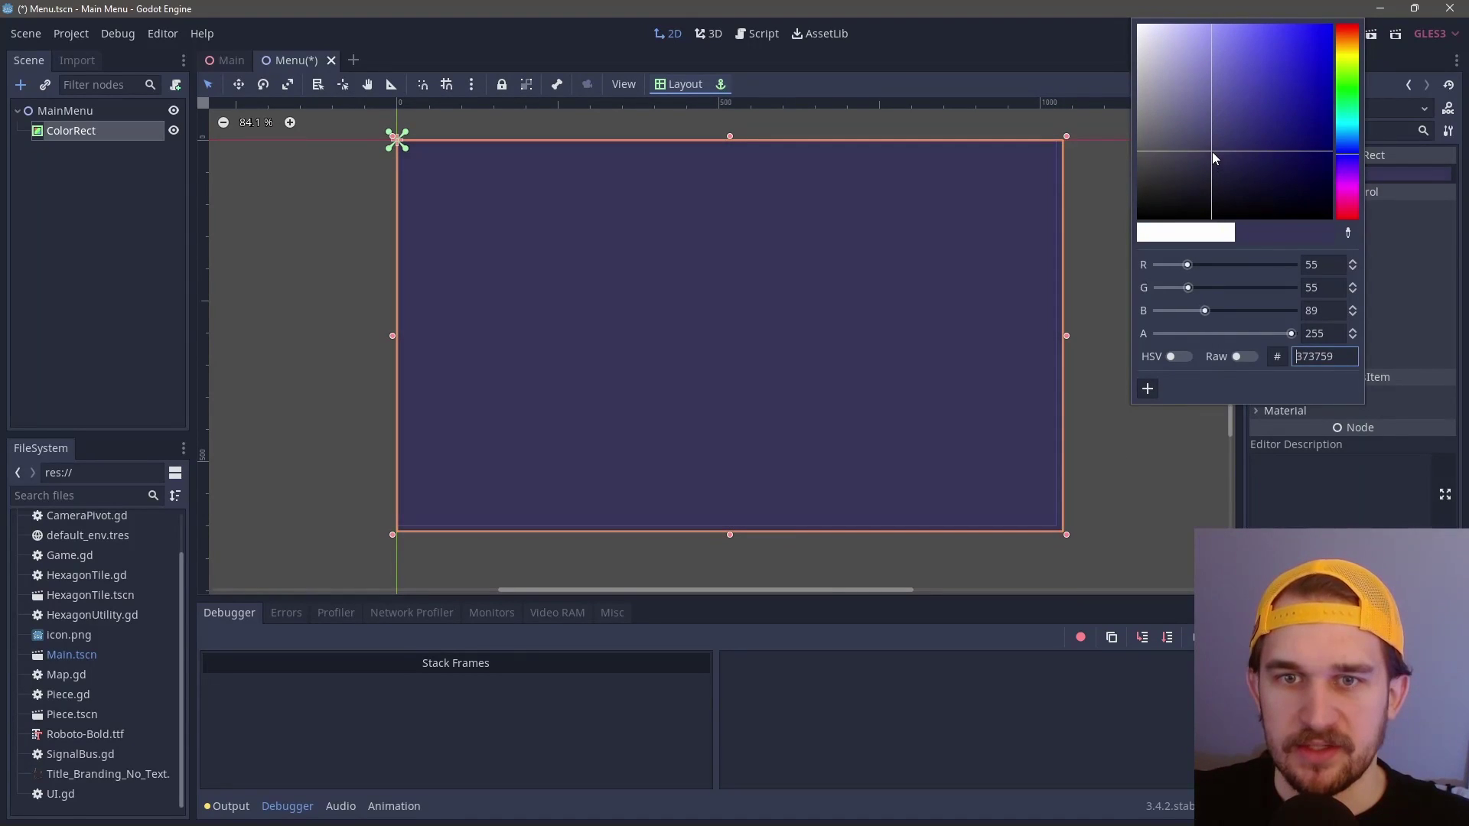
left_click(620, 351)
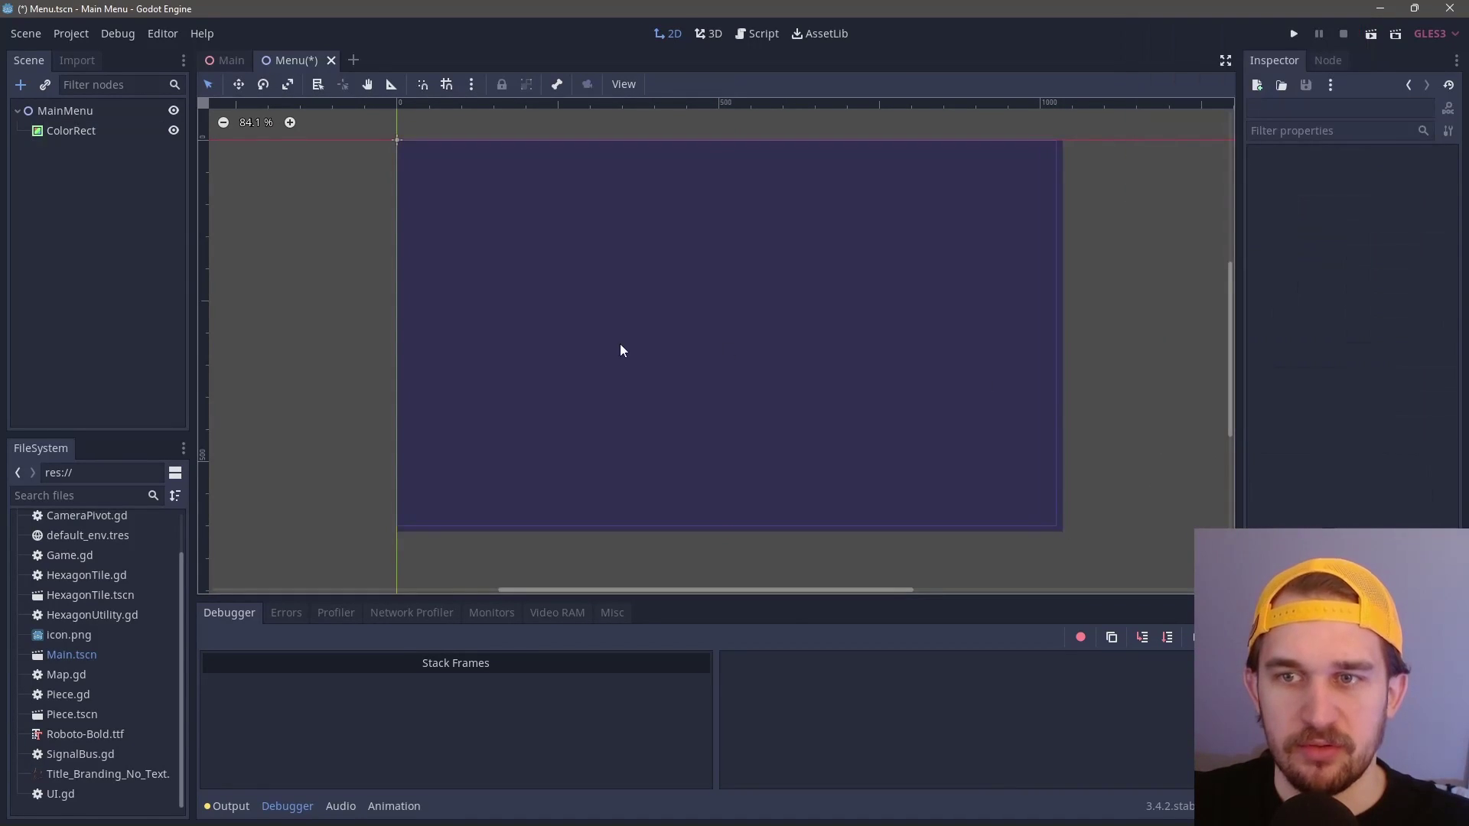
Step: Add a MarginContainer under MainMenu and reveal its margin constant overrides
left_click(67, 110)
key("ctrl+a")
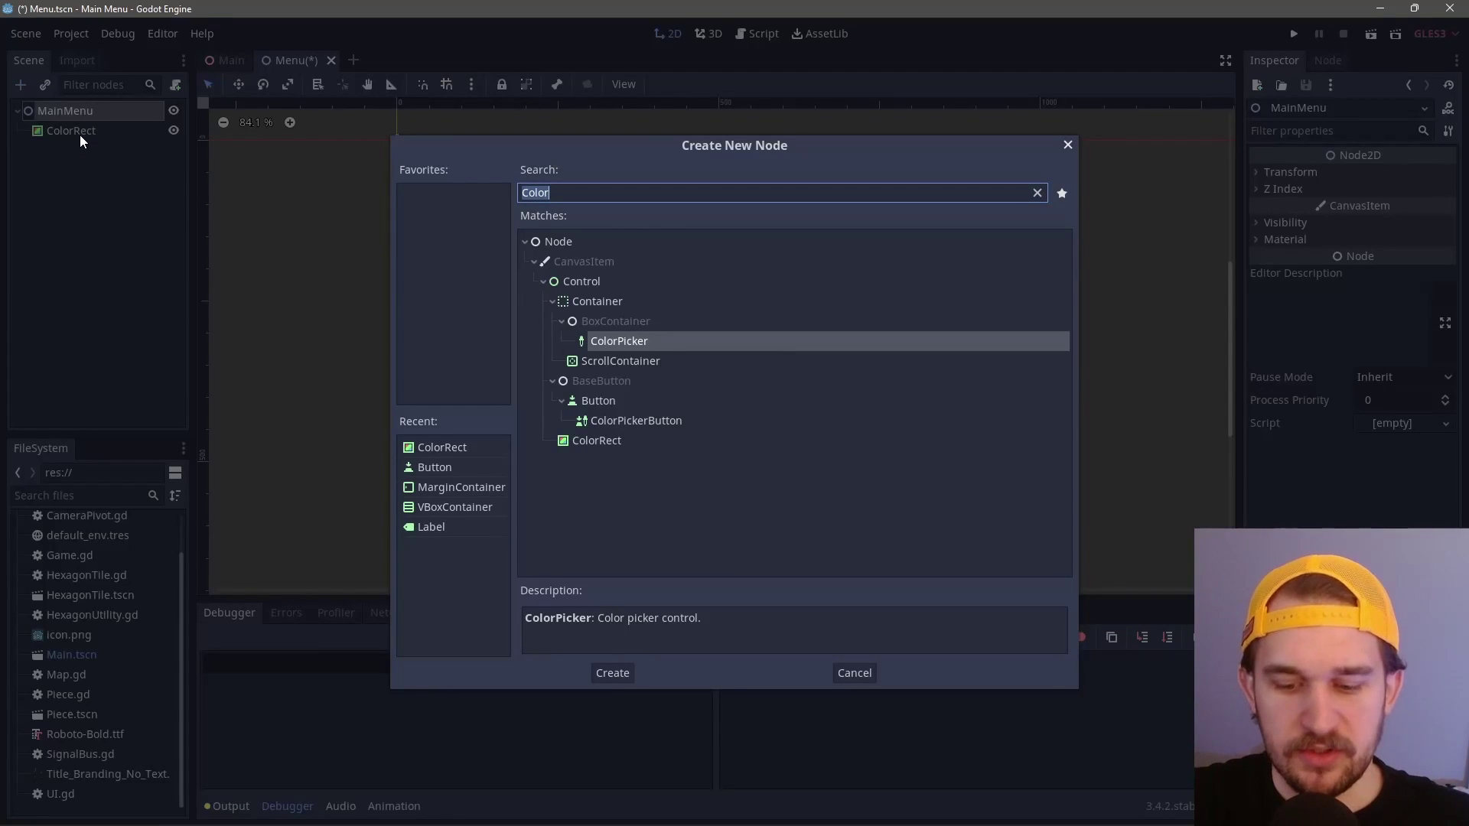
type("marg")
key("Return")
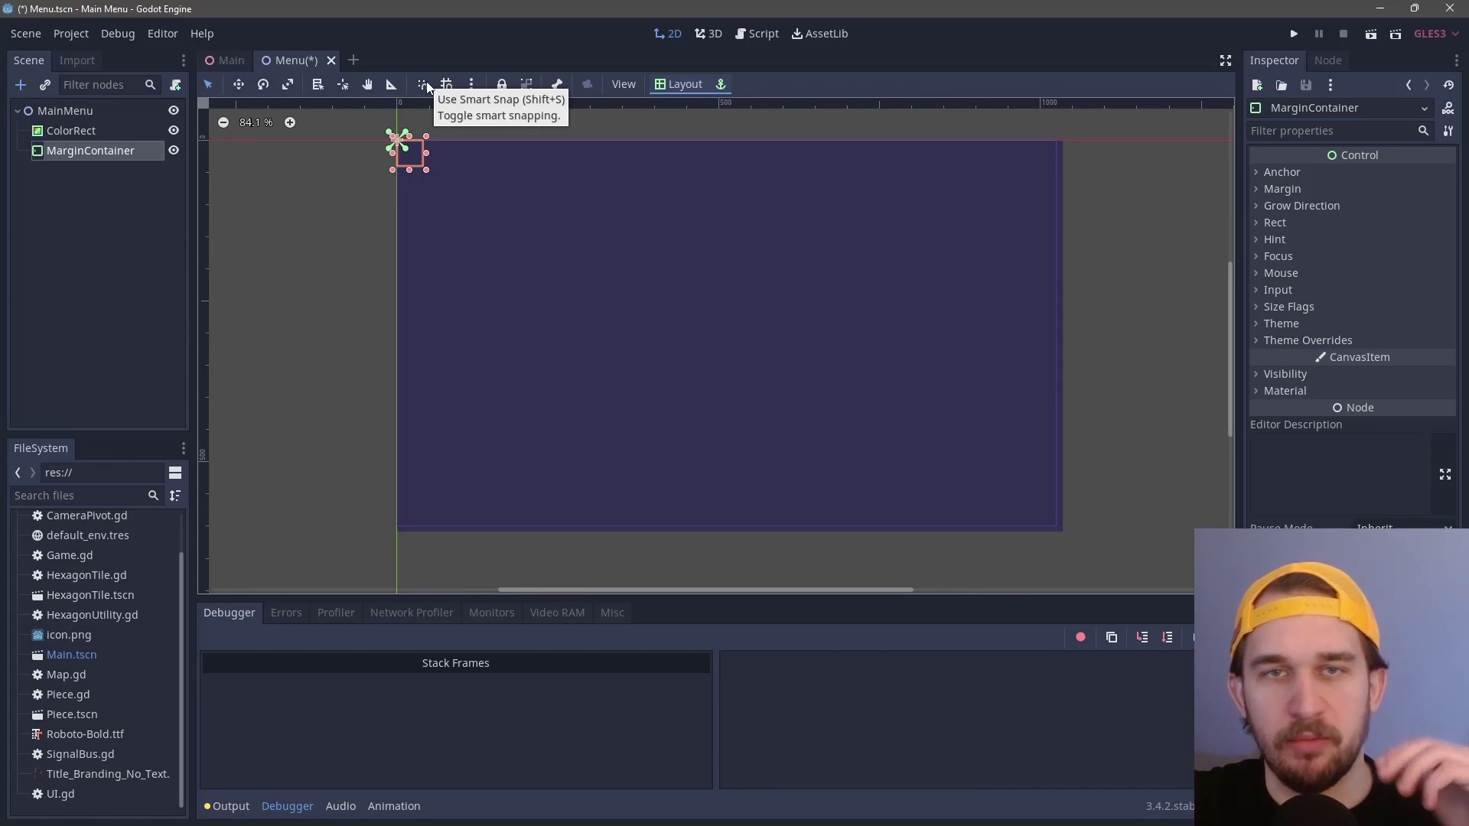
left_click(1303, 341)
left_click(1301, 357)
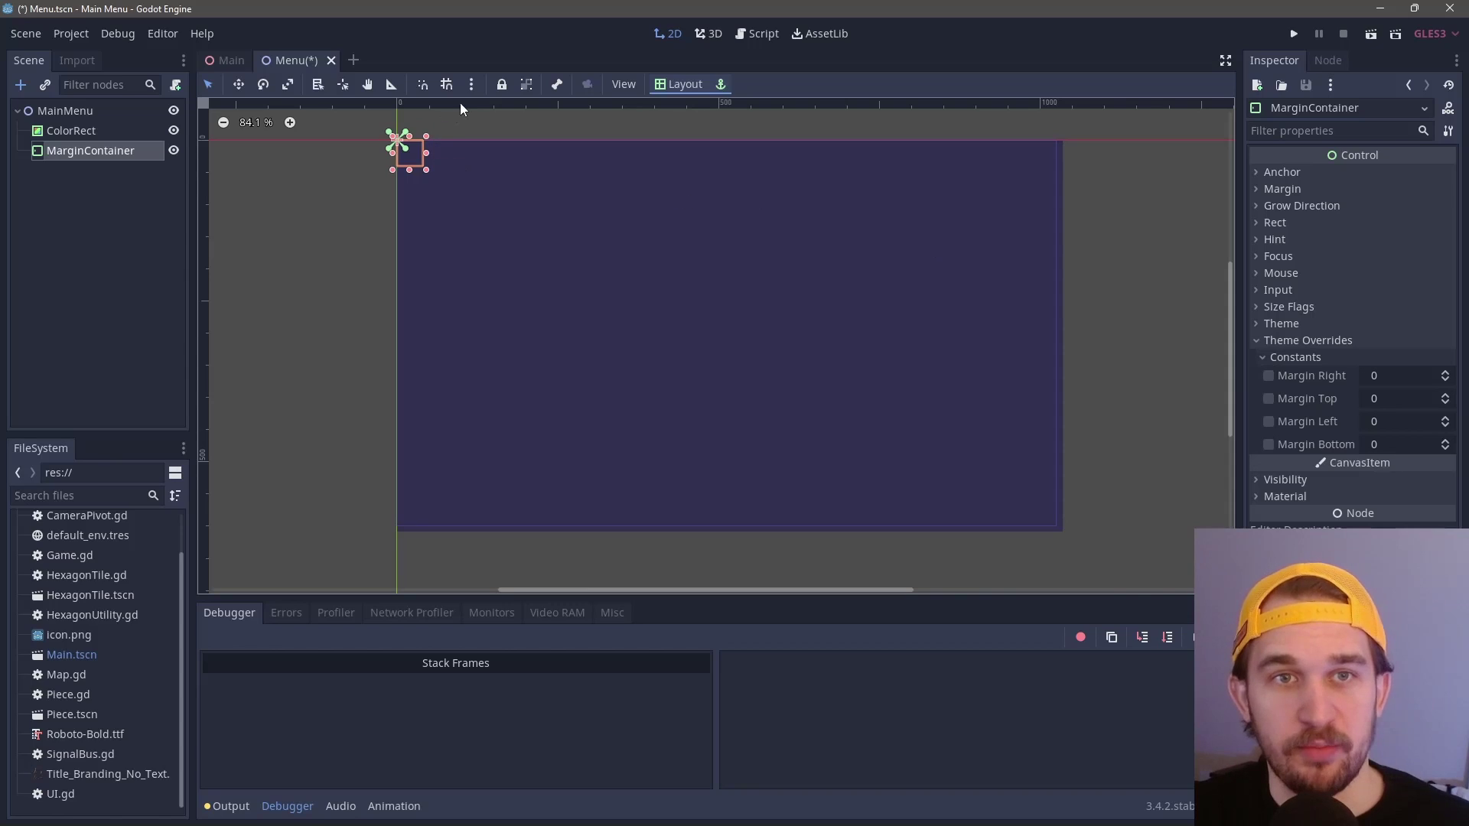
Step: Enable smart and grid snapping, then stretch the MarginContainer over the purple background
left_click(423, 84)
left_click(449, 81)
left_click_drag(425, 170, 1060, 529)
Step: Add a VBoxContainer holding a Label whose text reads 'Tile Here'
key("ctrl+a")
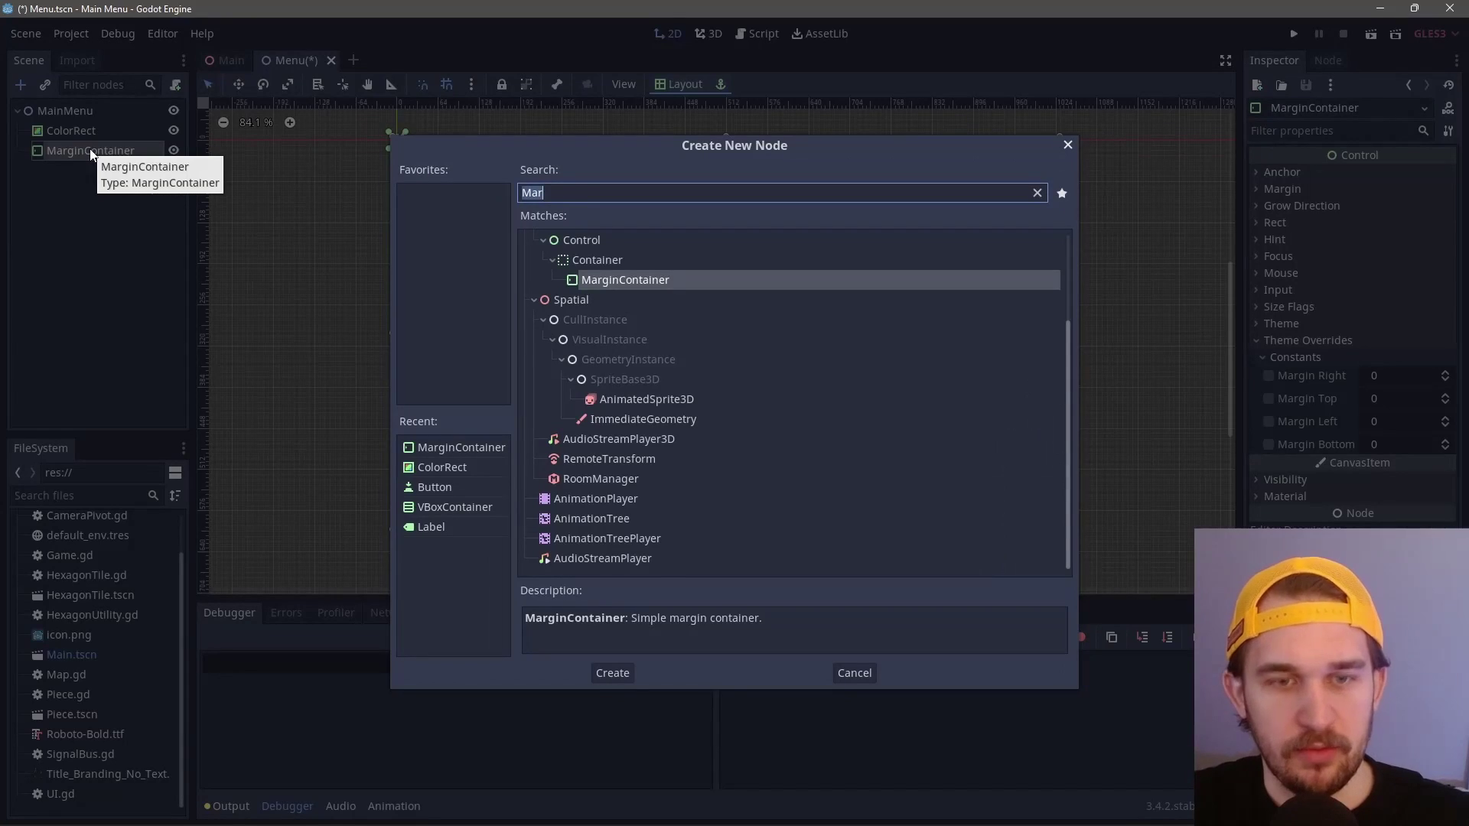
type("Vb")
key("Return")
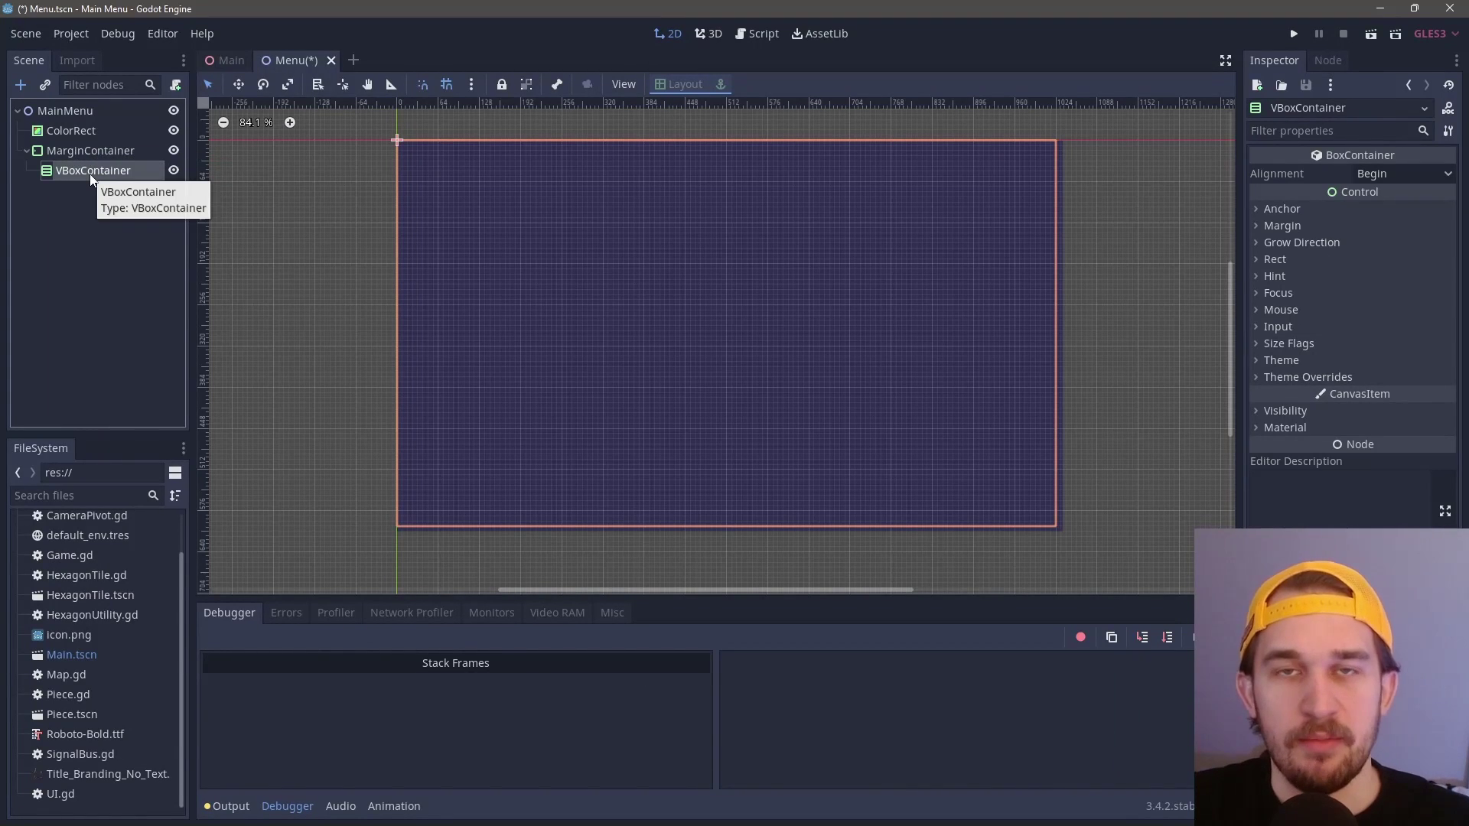
key("ctrl+a")
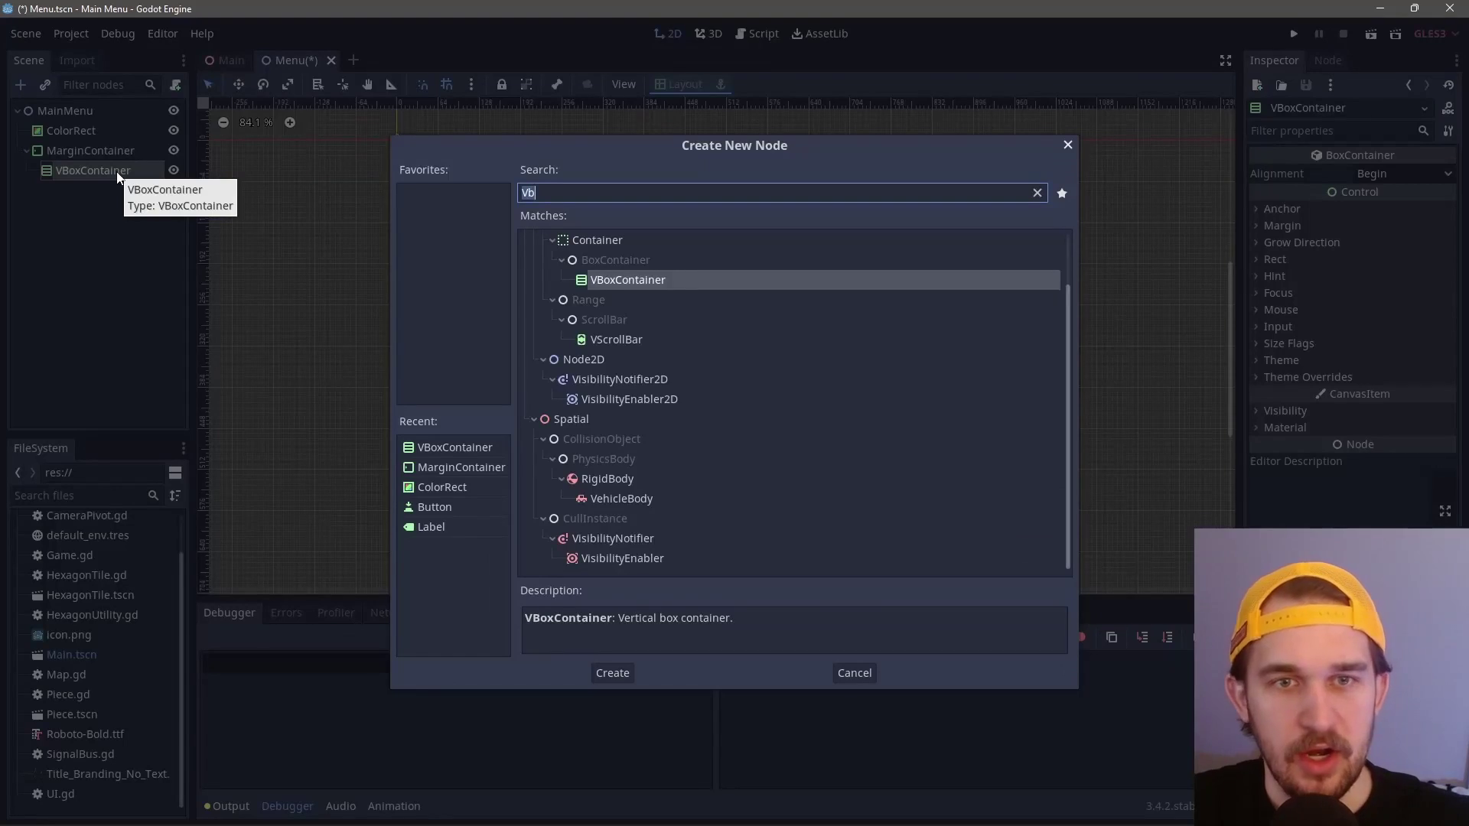
type("Labe")
key("Return")
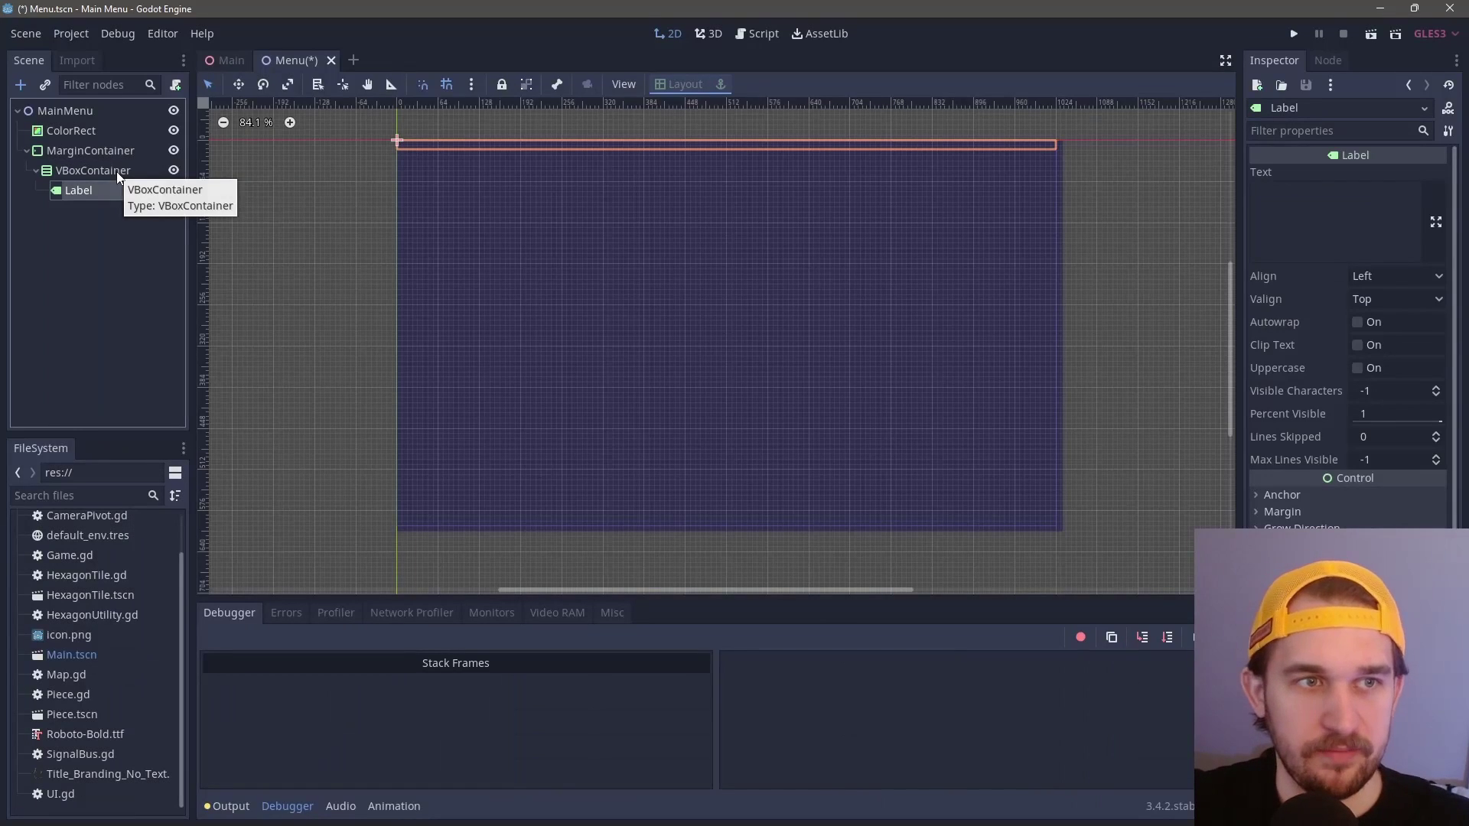
left_click(1389, 212)
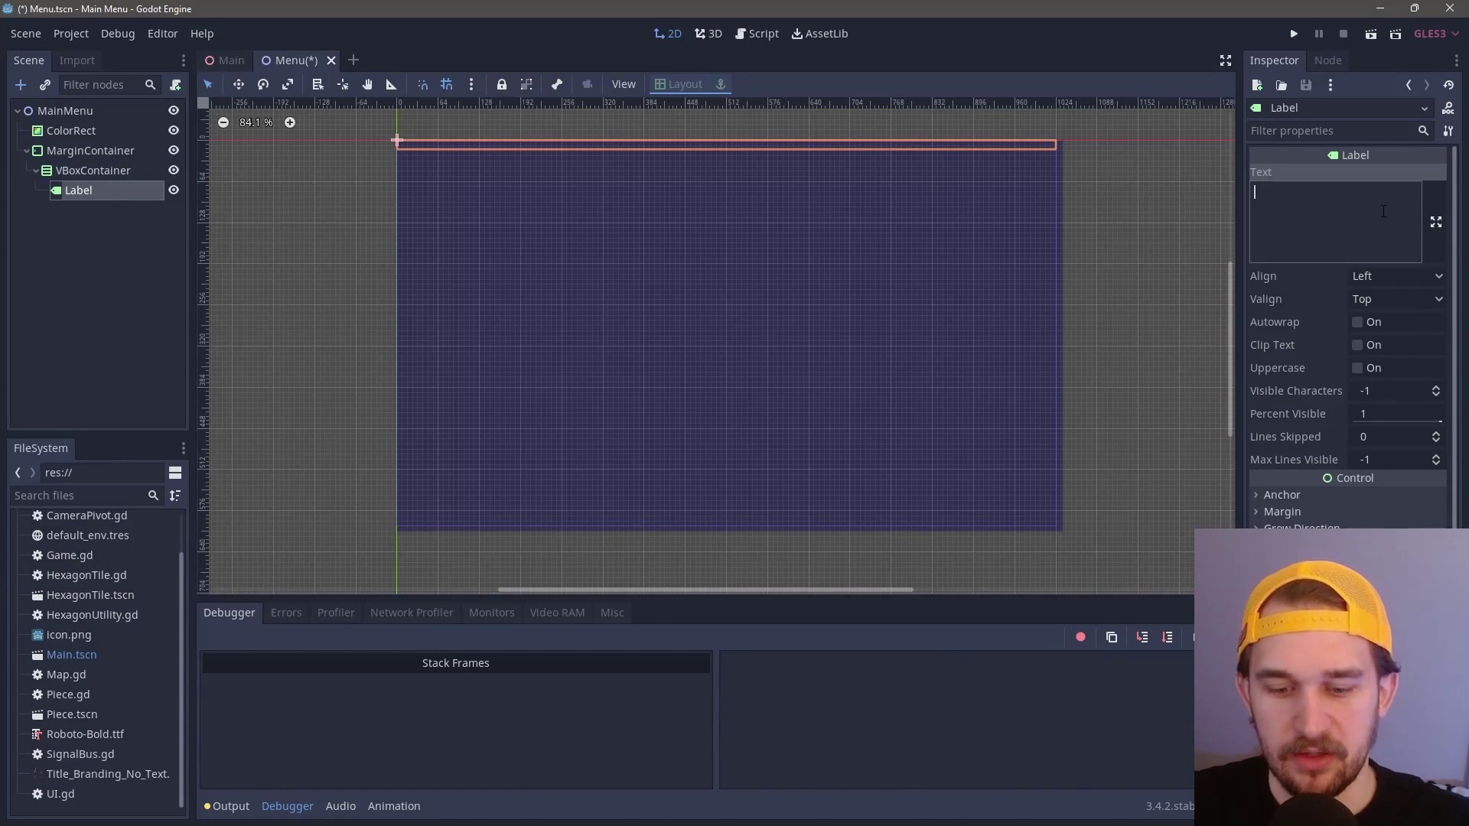
type("Tile Here")
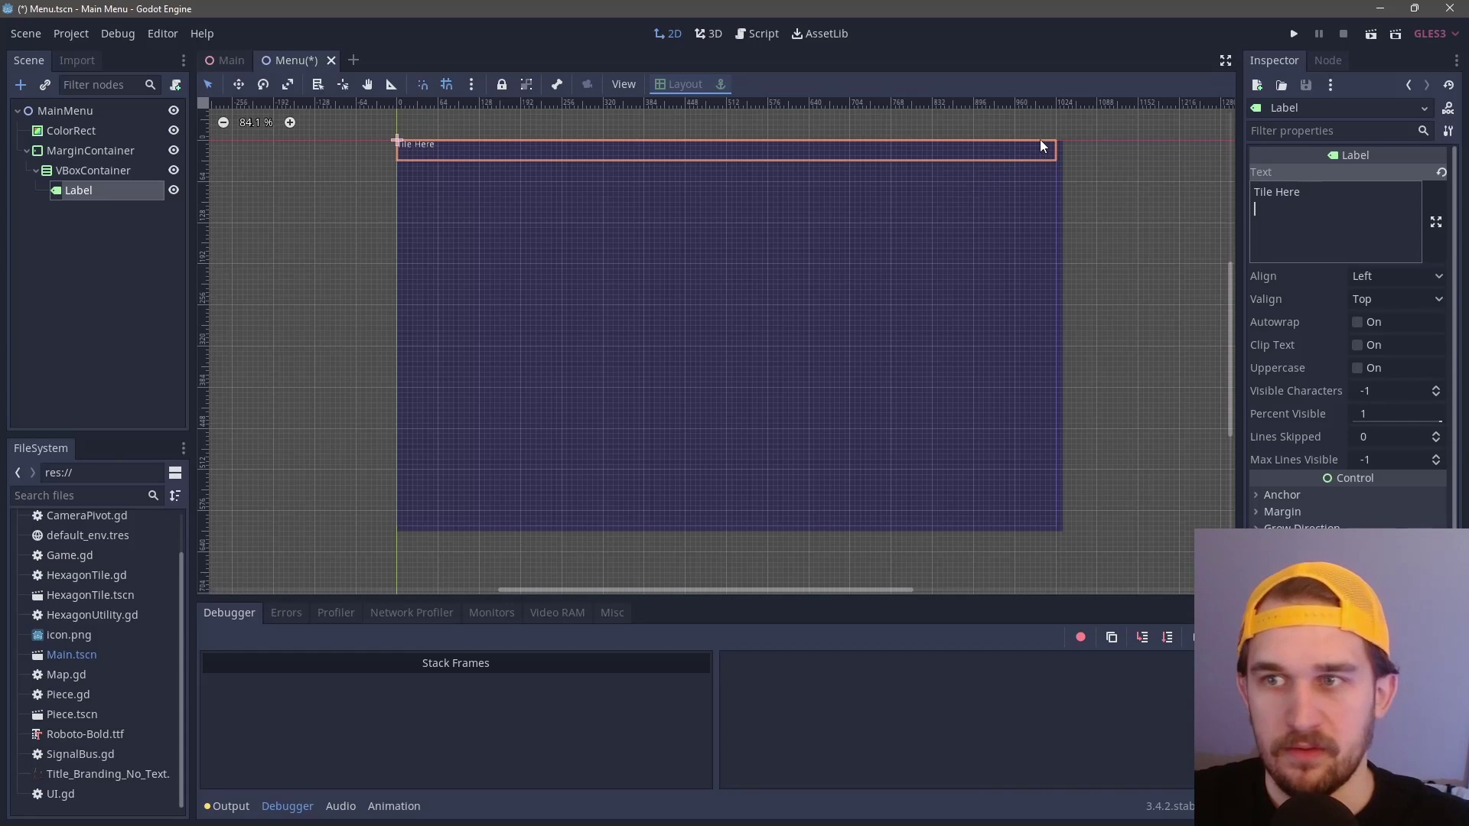
left_click(101, 192)
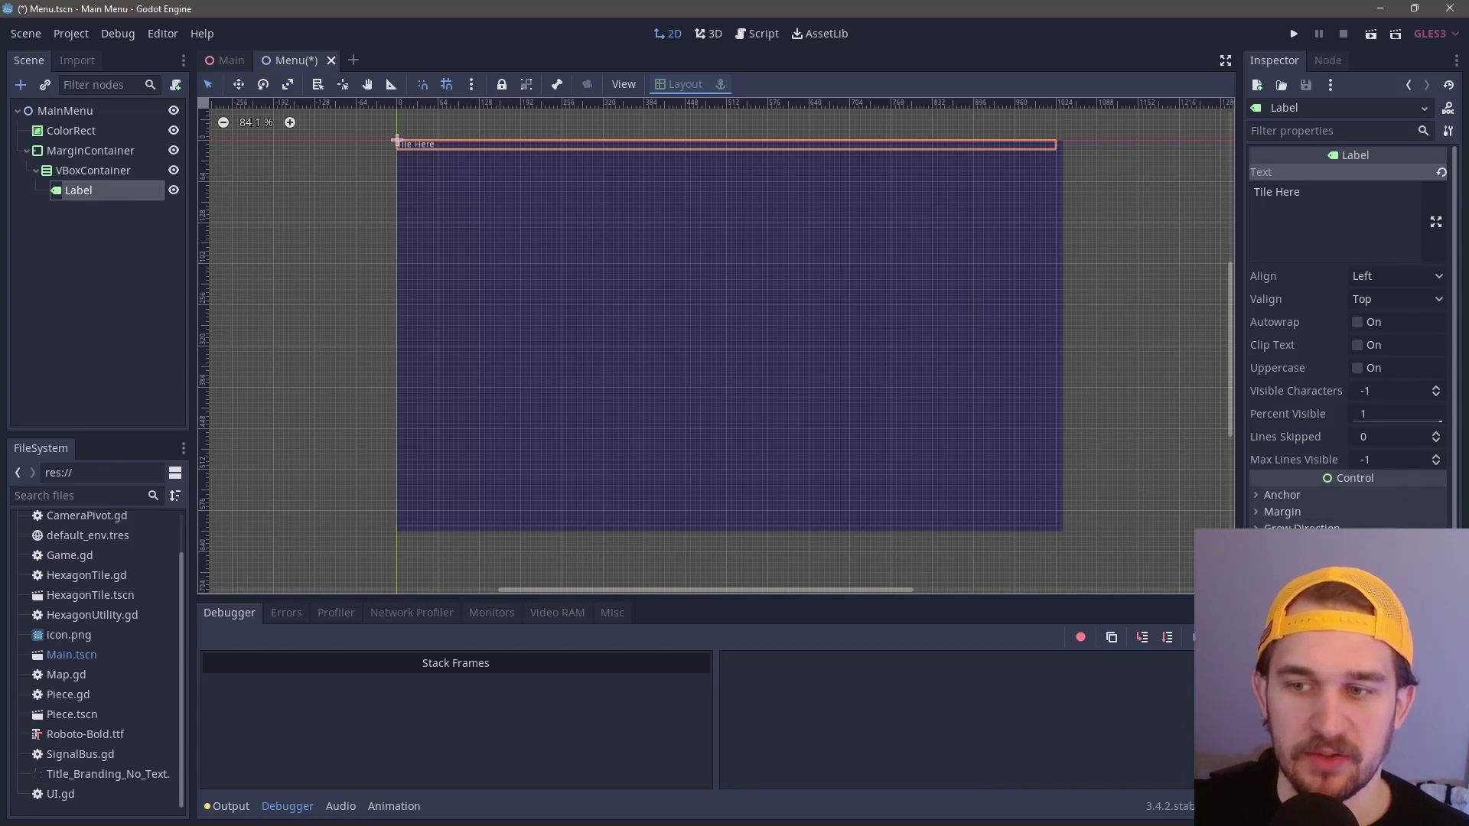
Step: Centre the label's text both horizontally and vertically
scroll(1346, 383, "down", 2)
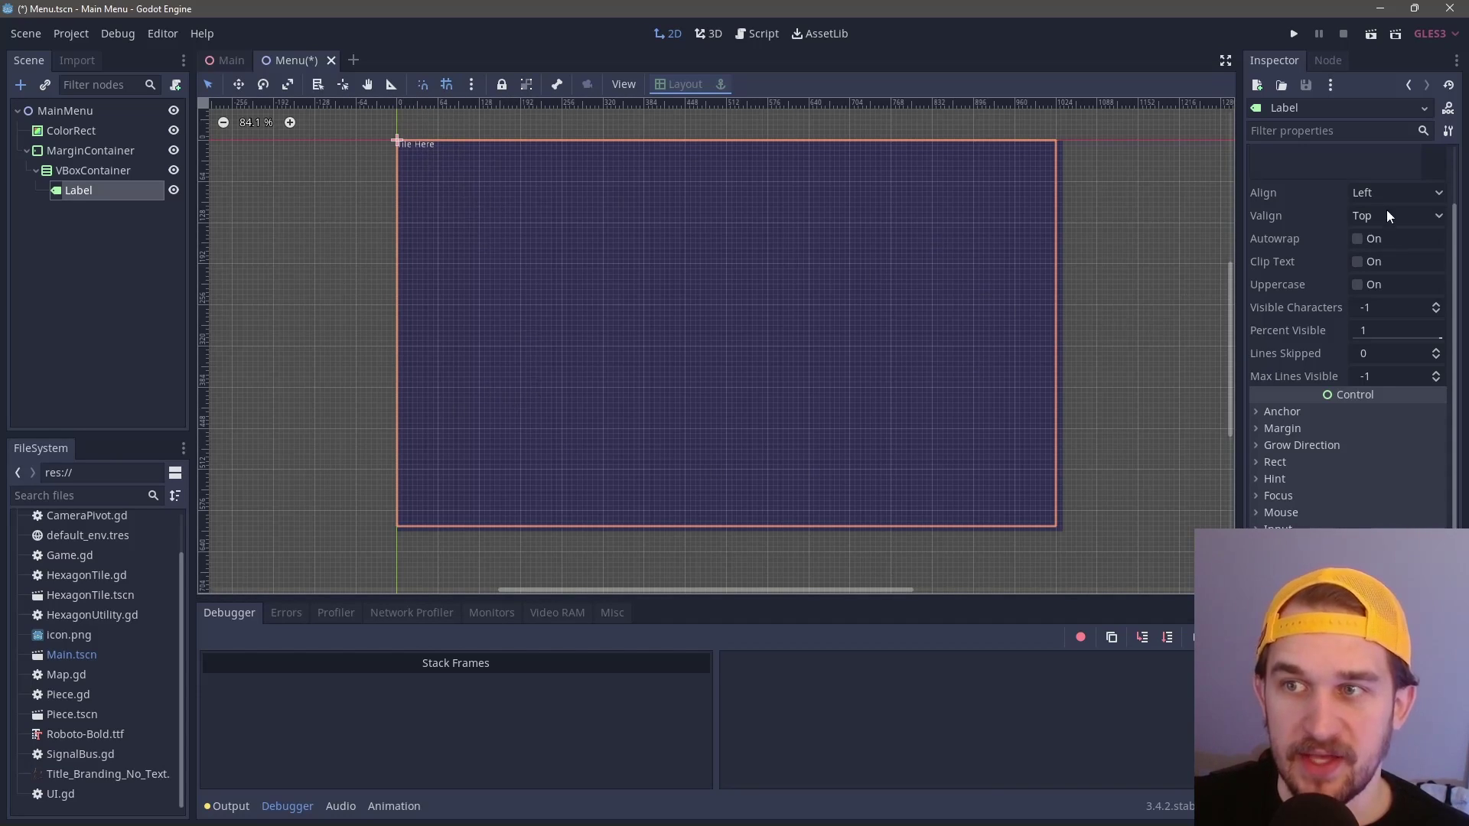
scroll(1255, 246, "up", 2)
left_click(1373, 276)
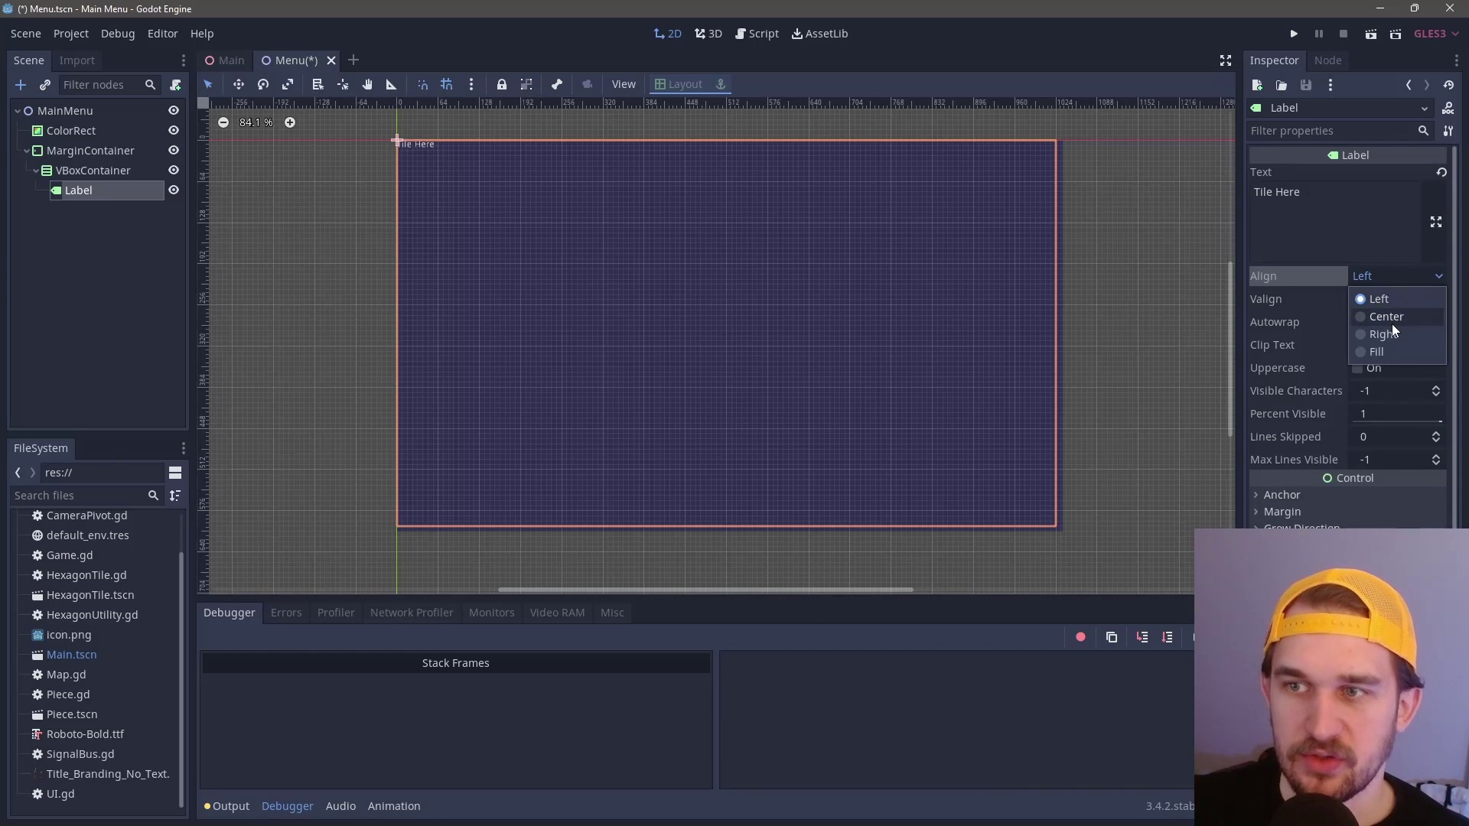
left_click(1387, 318)
left_click(1387, 300)
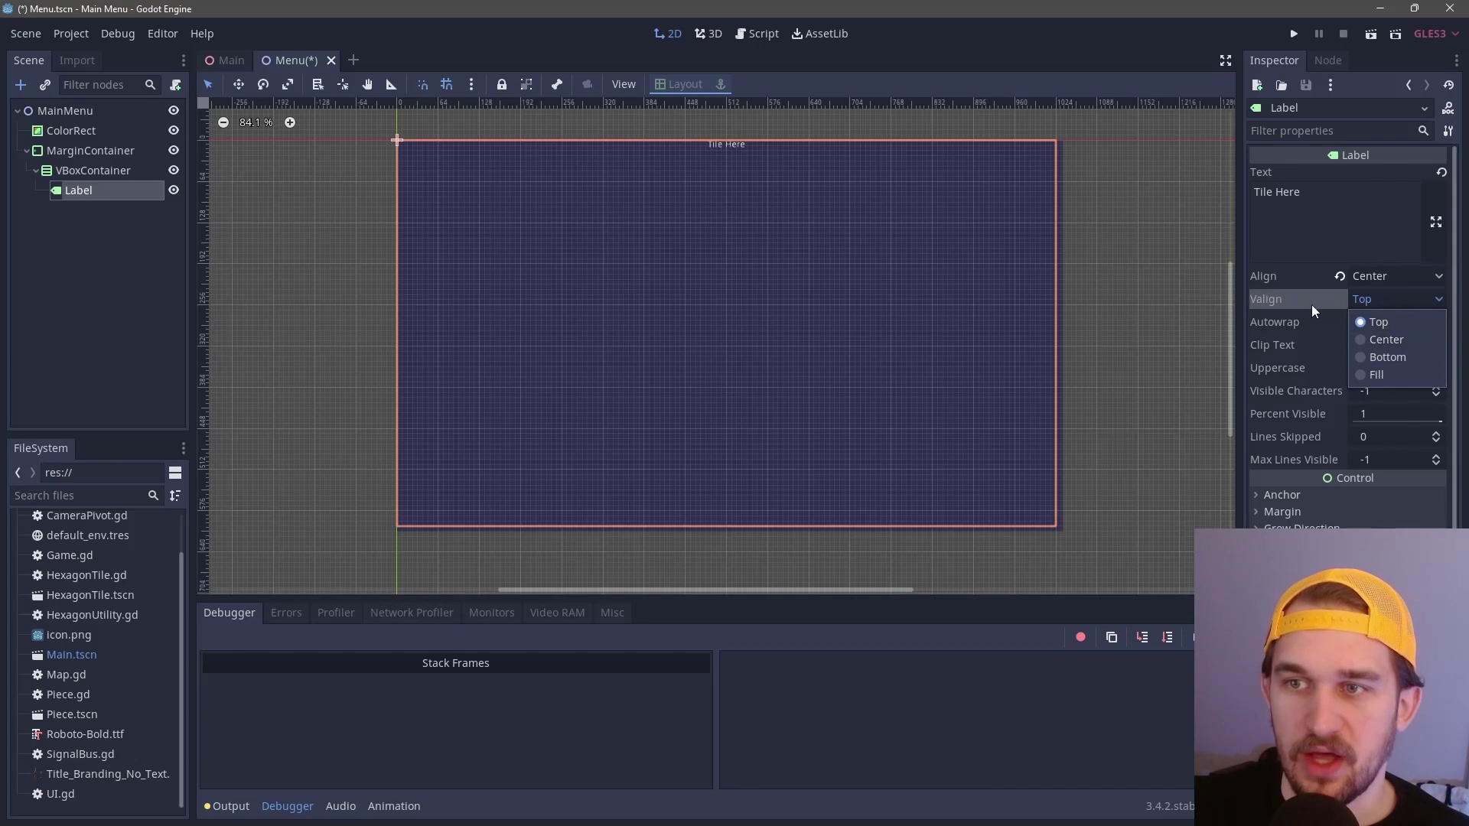
left_click(1365, 341)
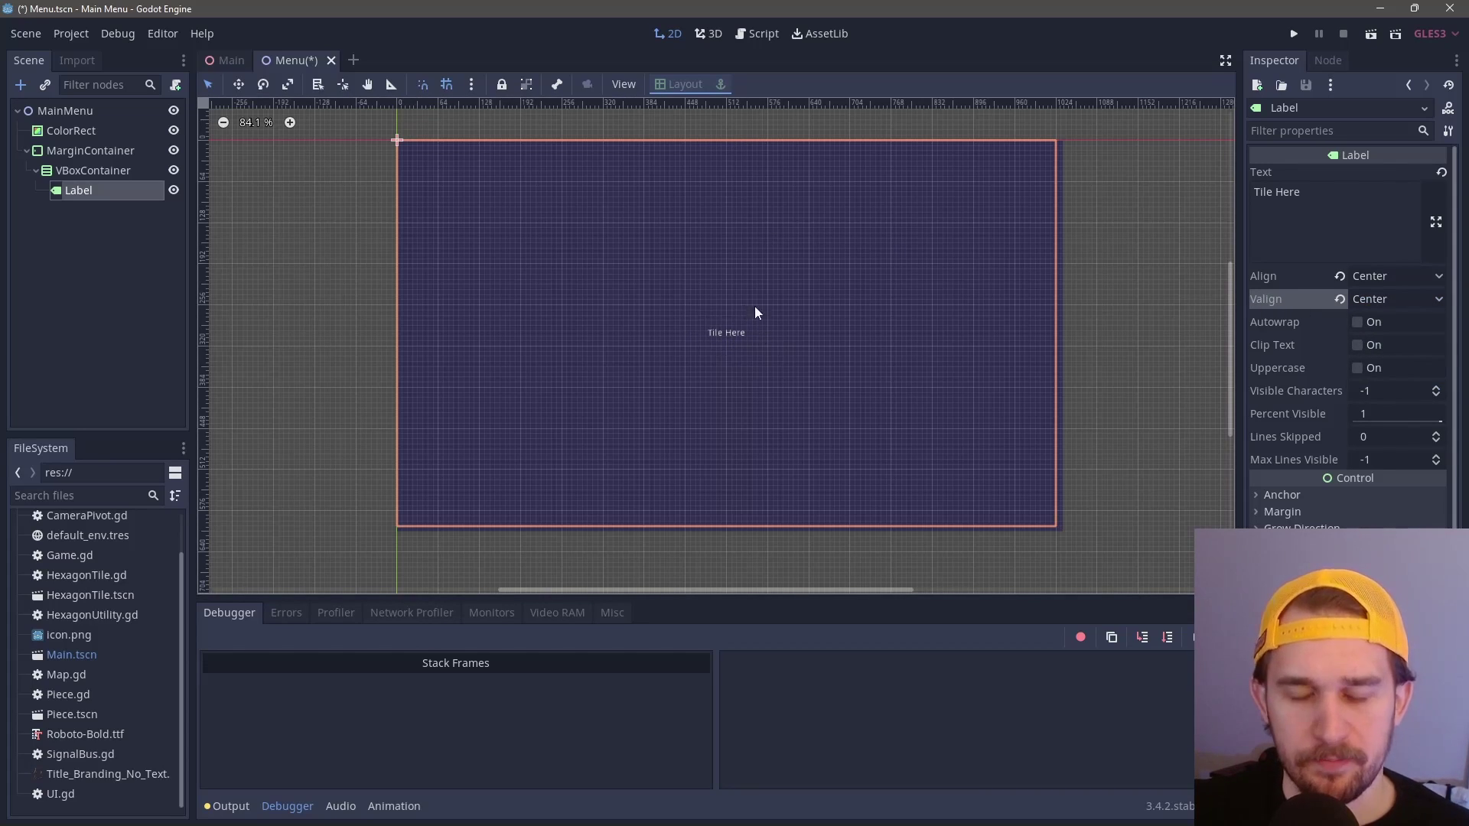
Step: Save the scene as Menu.tscn, test-run it with F6, then close the game window
key("ctrl+s")
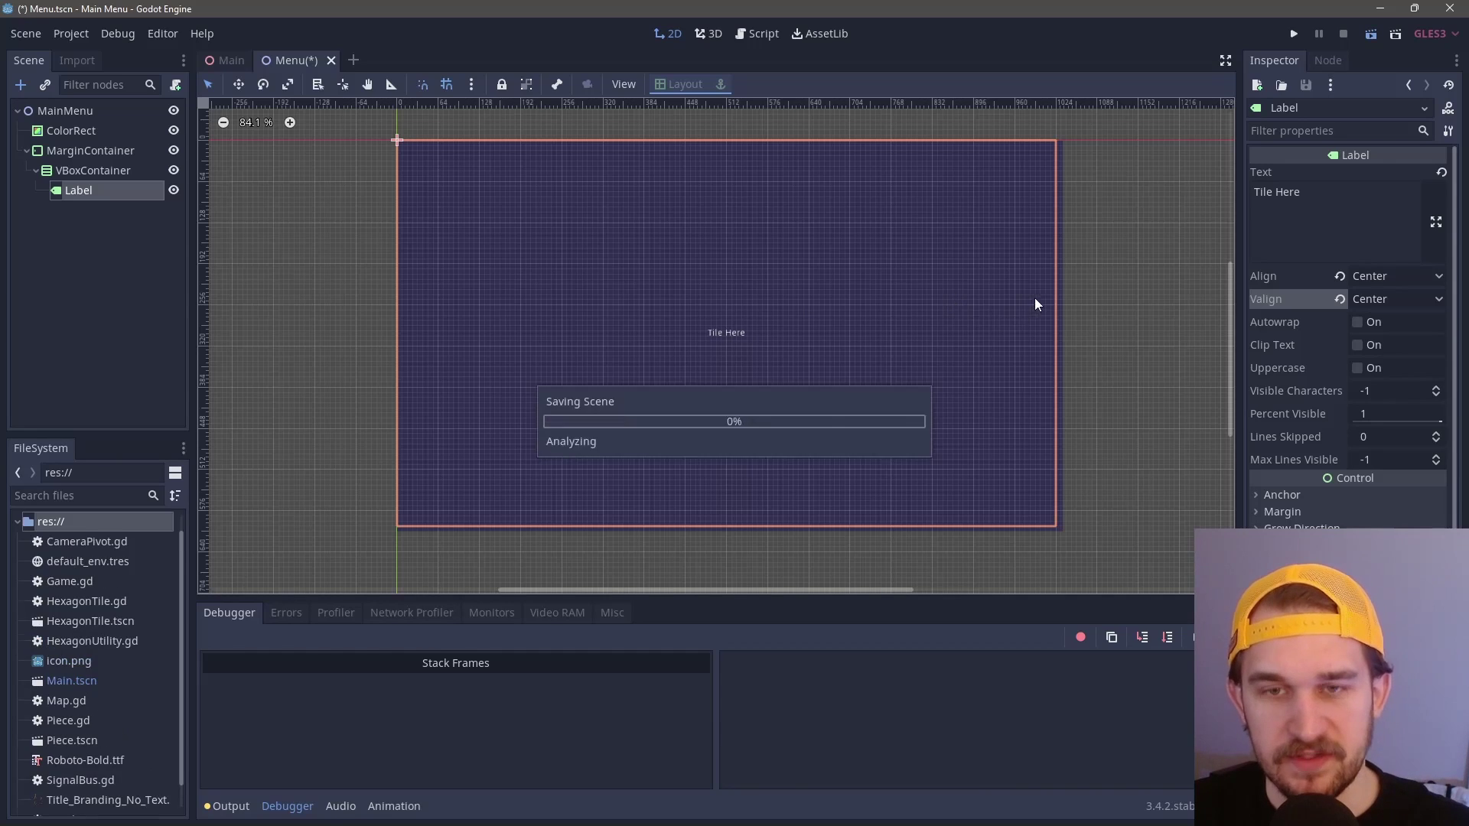
key("F6")
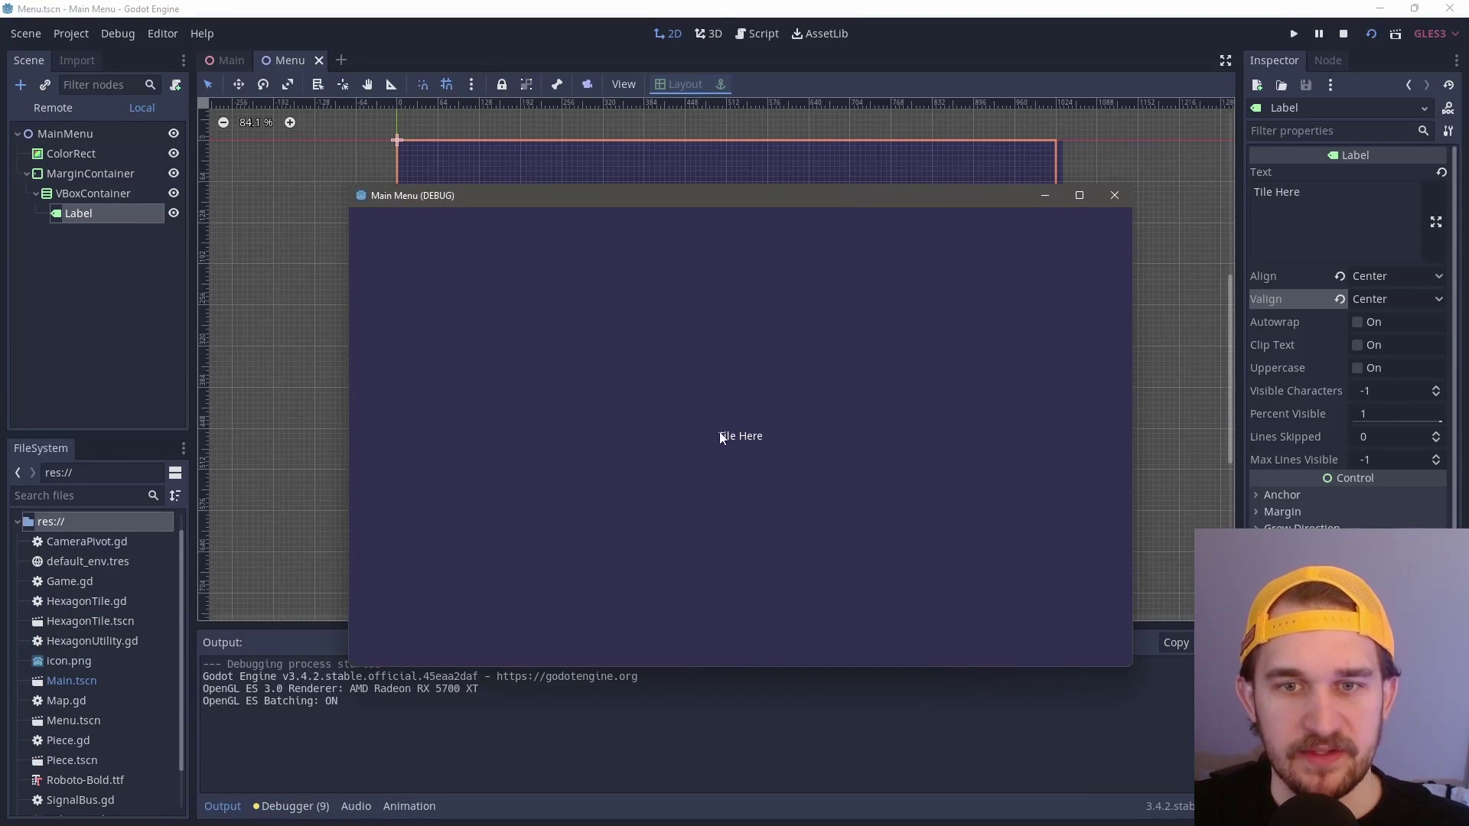
left_click(1114, 195)
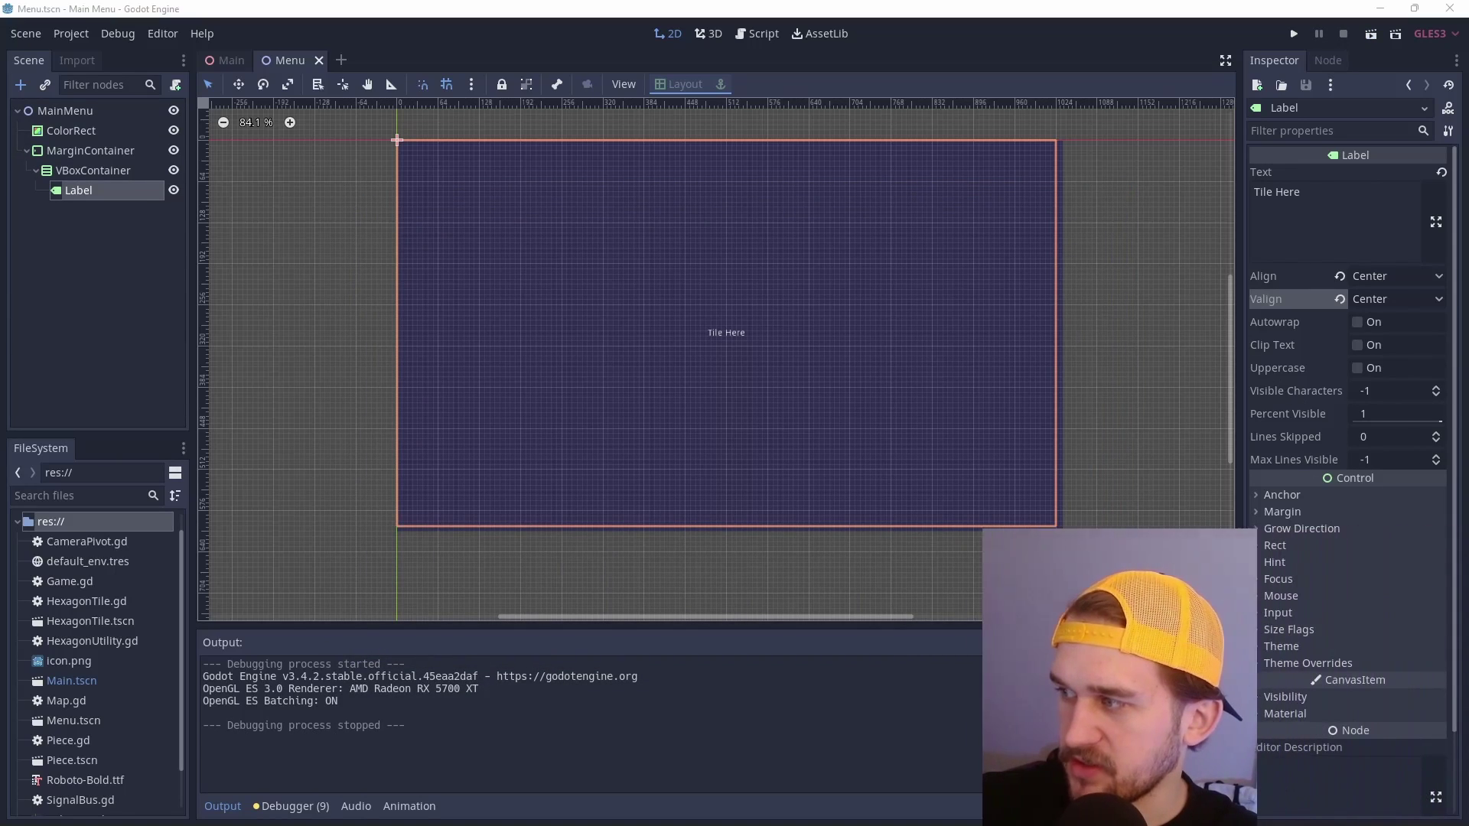
Step: Give the Label a new DynamicFont override using Roboto-Bold.ttf as its font data
left_click(397, 139)
left_click(907, 378)
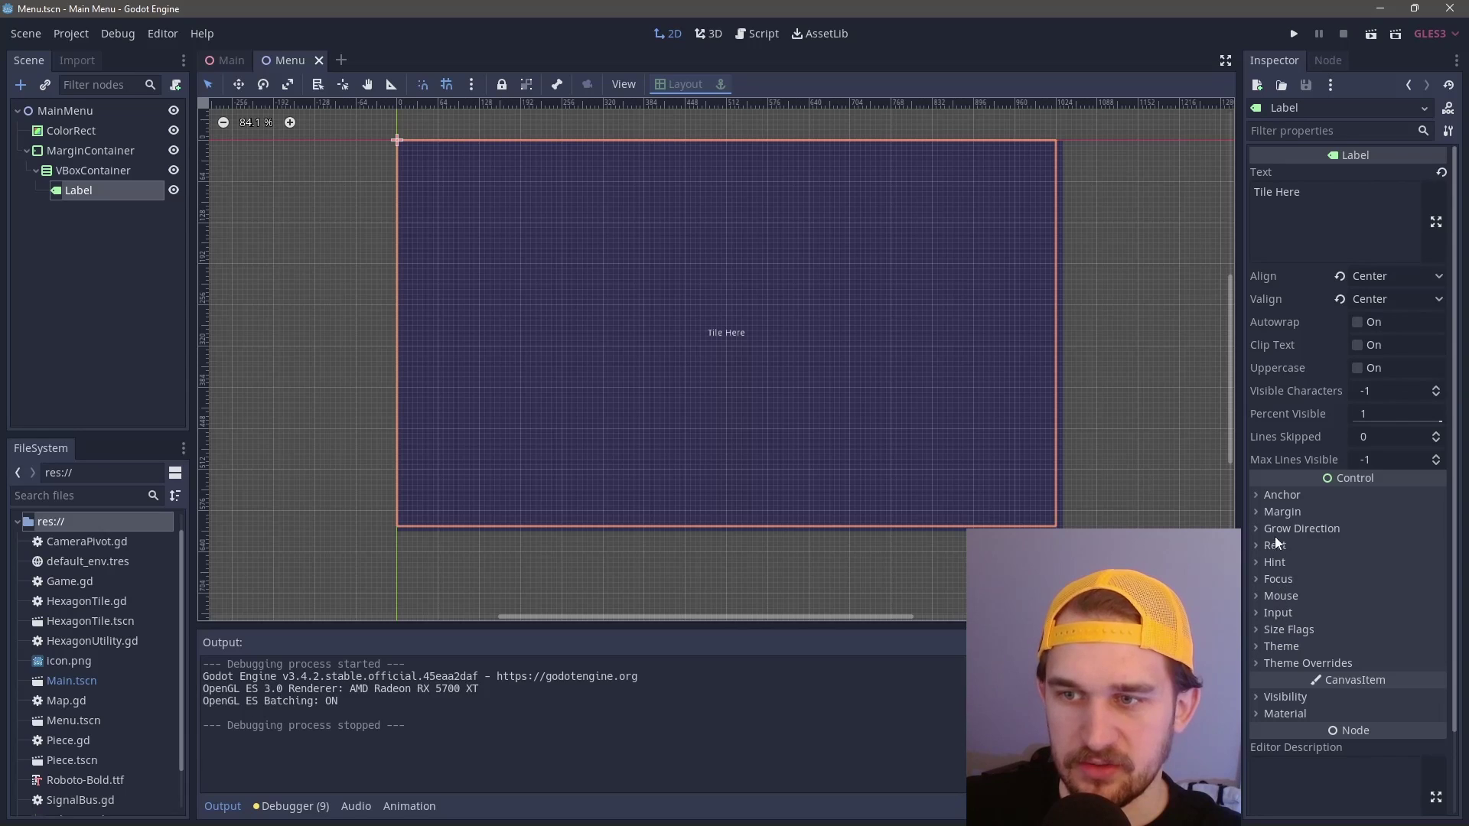
left_click(1288, 662)
scroll(1286, 656, "down", 1)
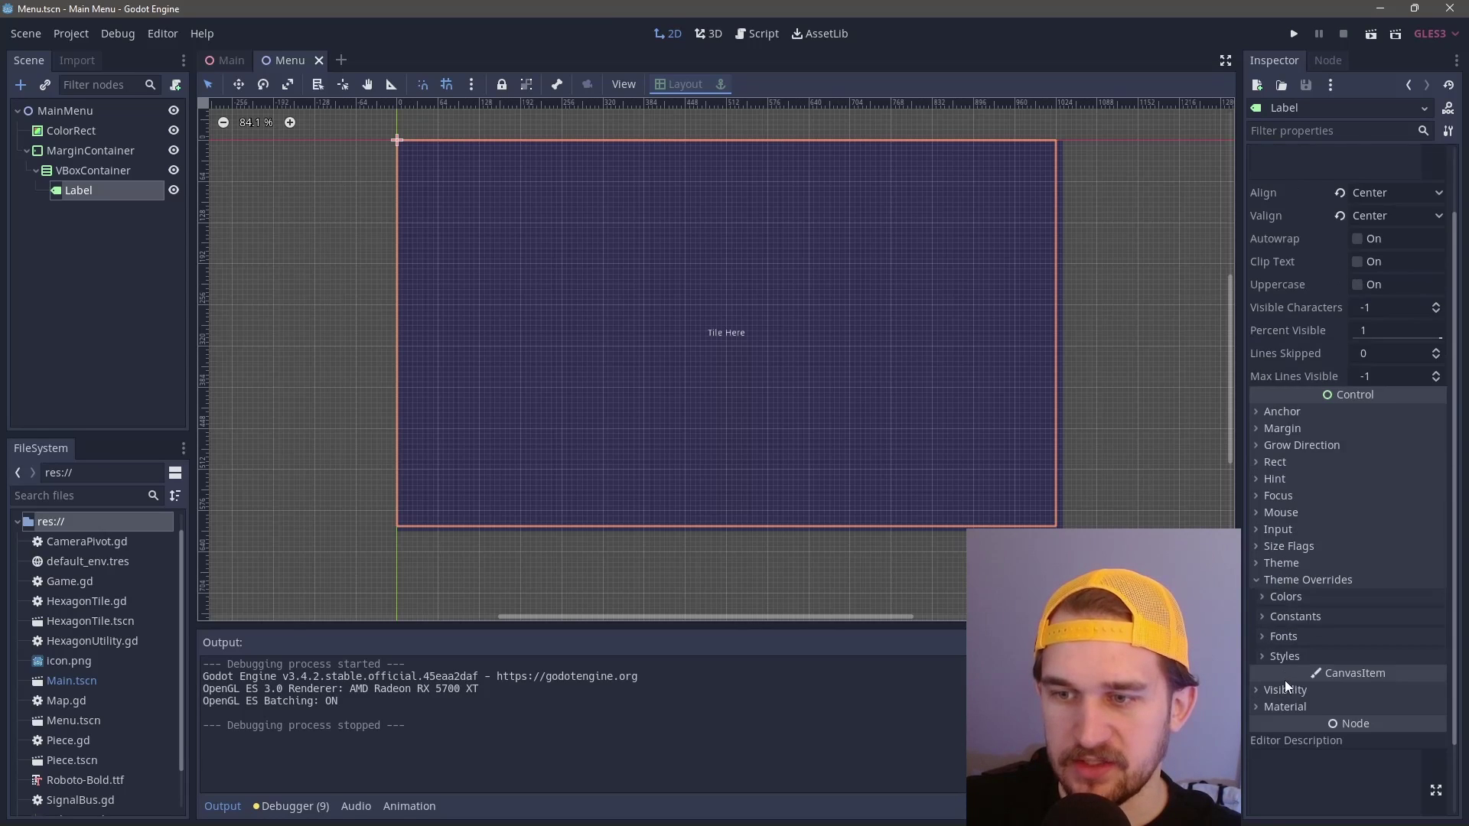
left_click(1285, 638)
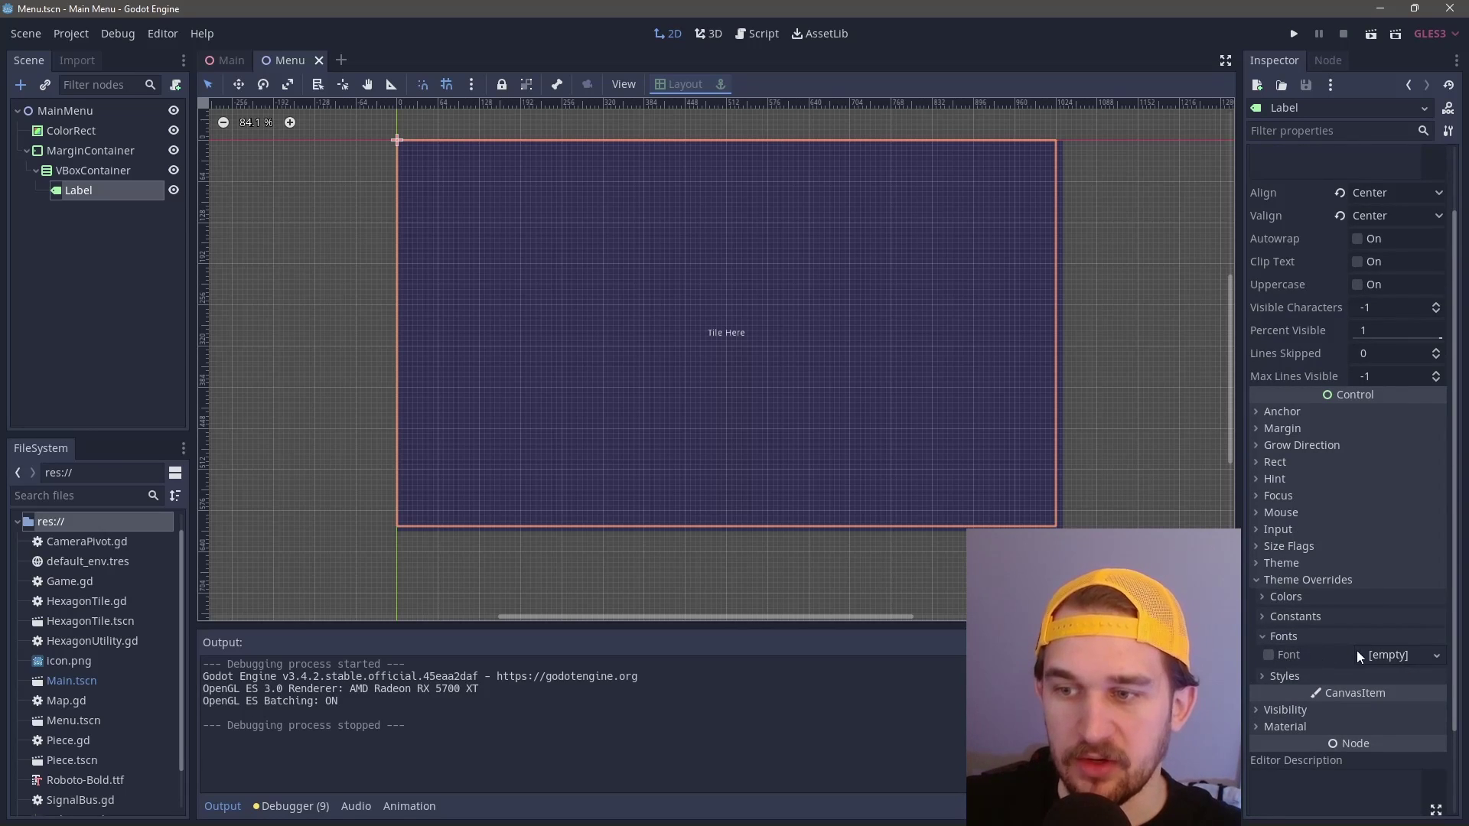
left_click(1394, 656)
left_click(1381, 696)
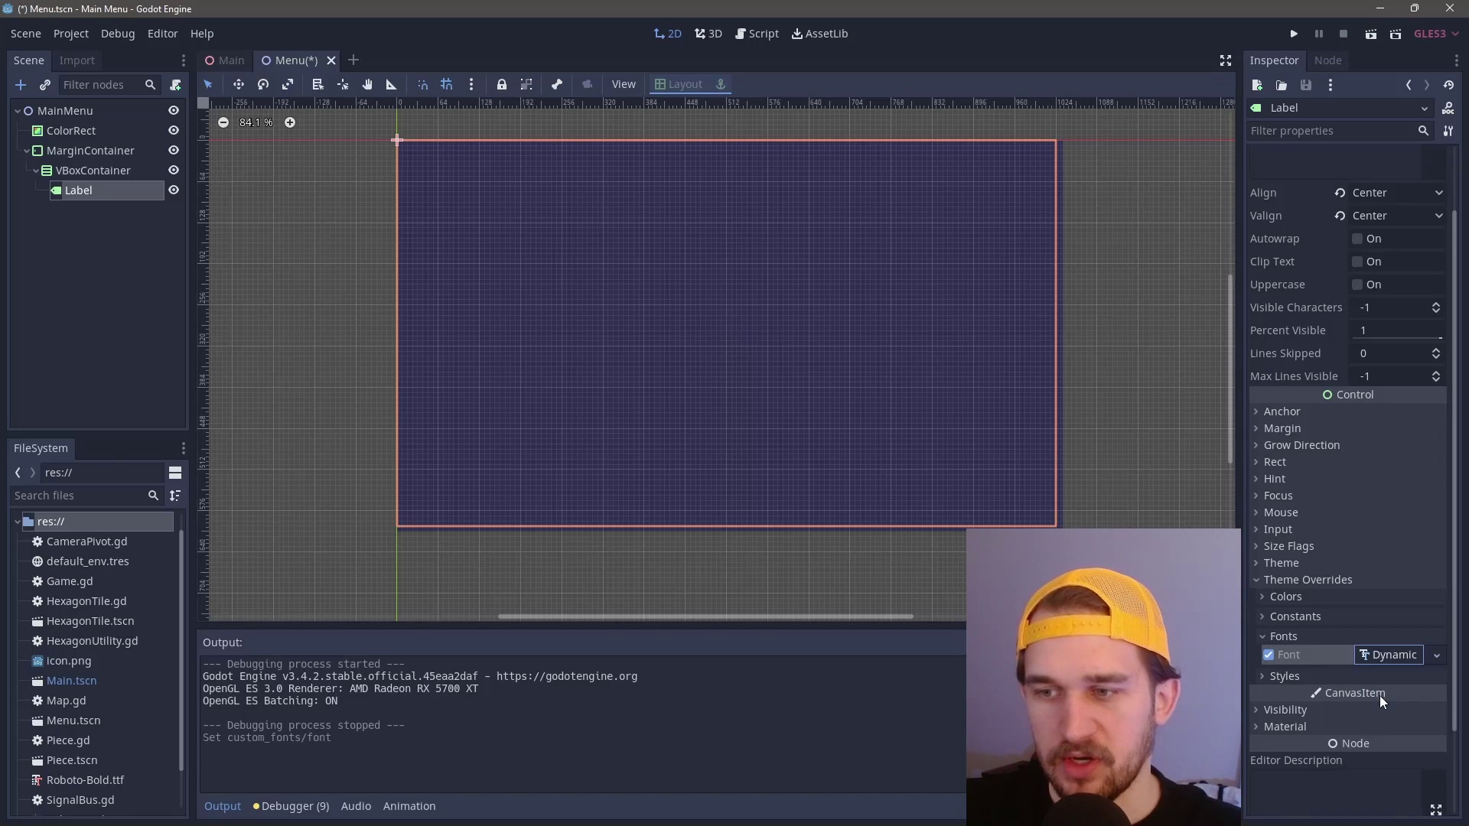
left_click(1383, 658)
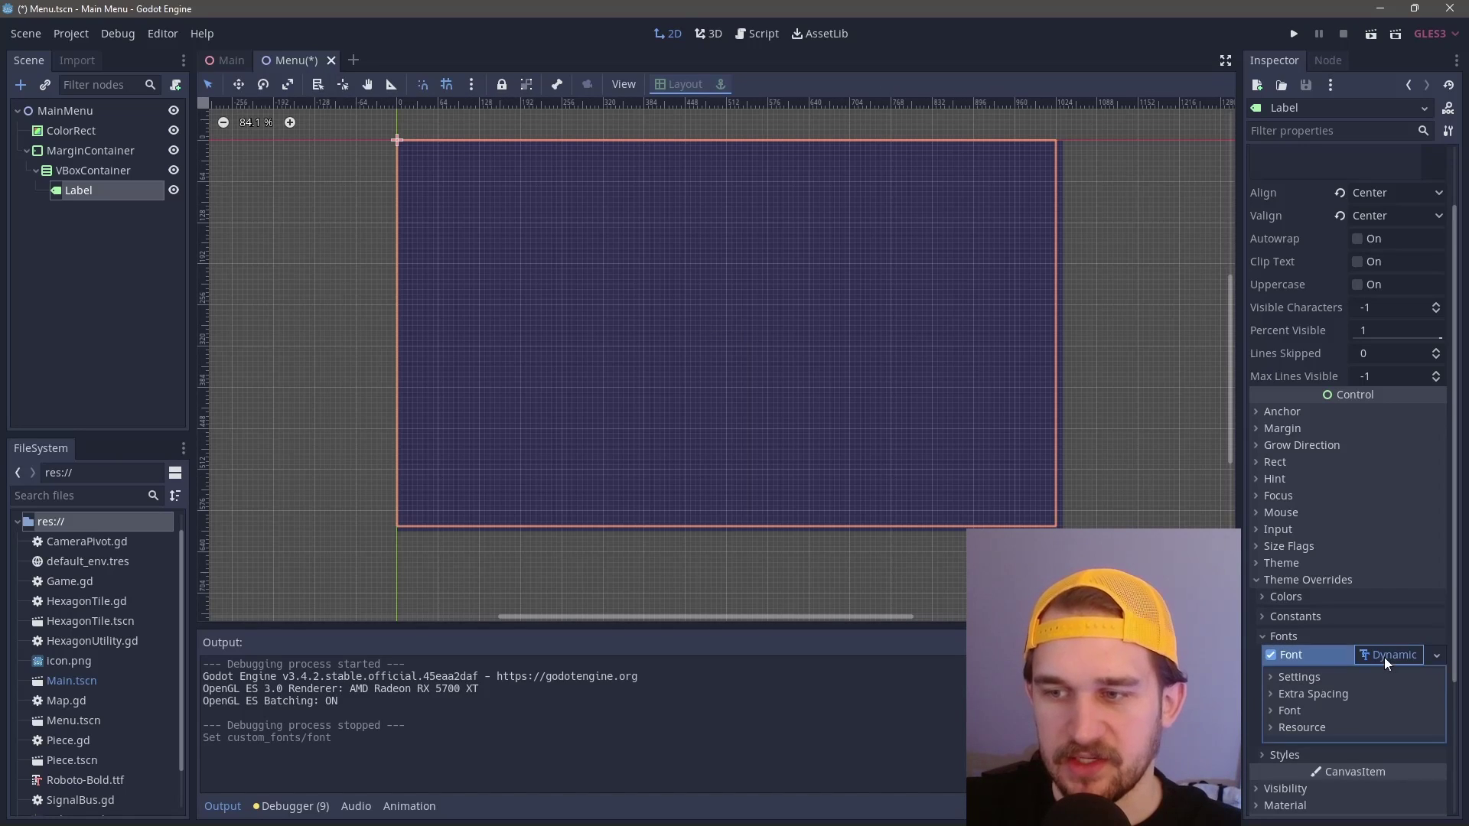
left_click(1292, 711)
scroll(1346, 692, "down", 1)
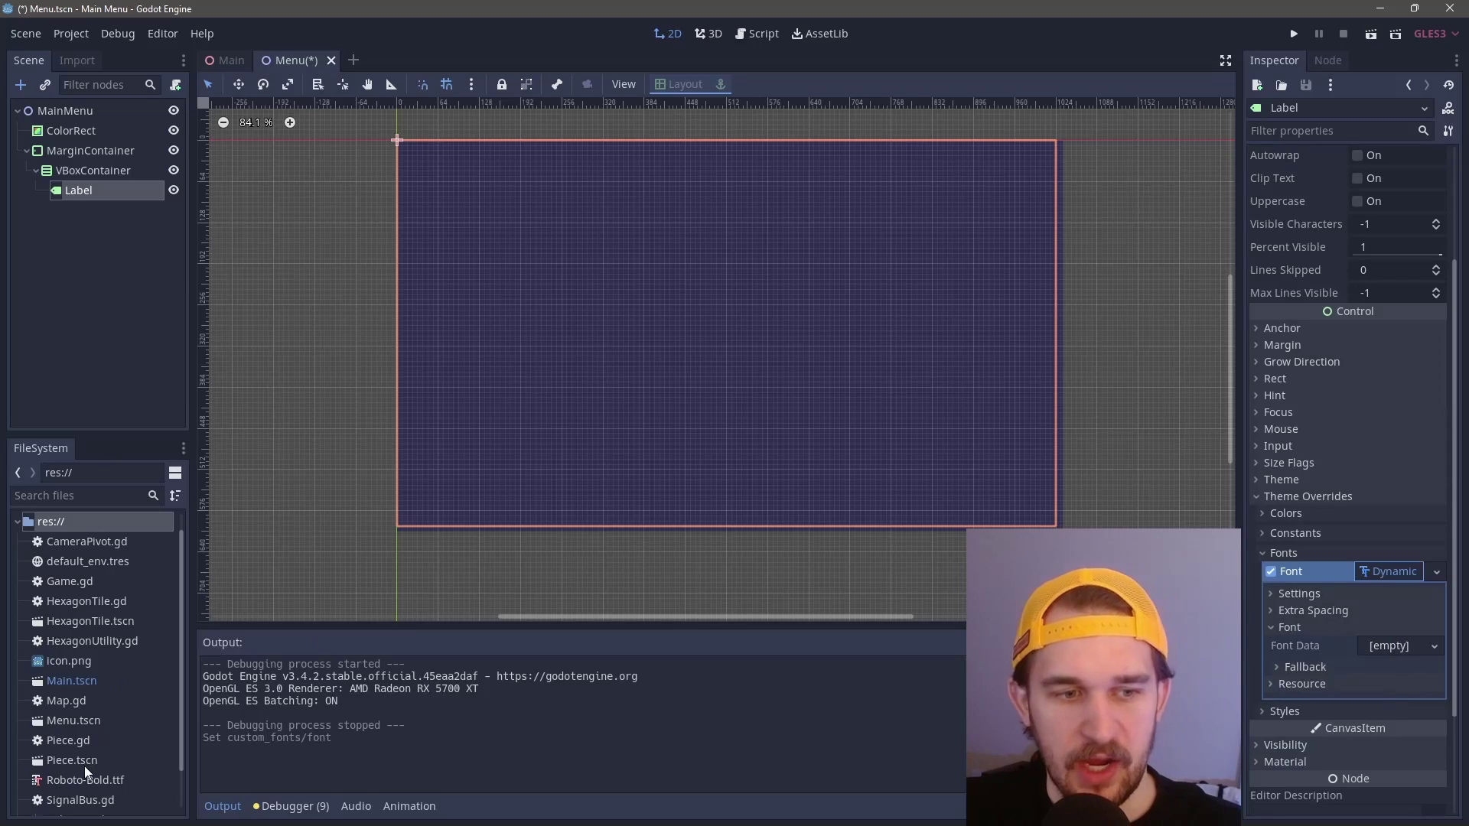
left_click_drag(69, 781, 1375, 641)
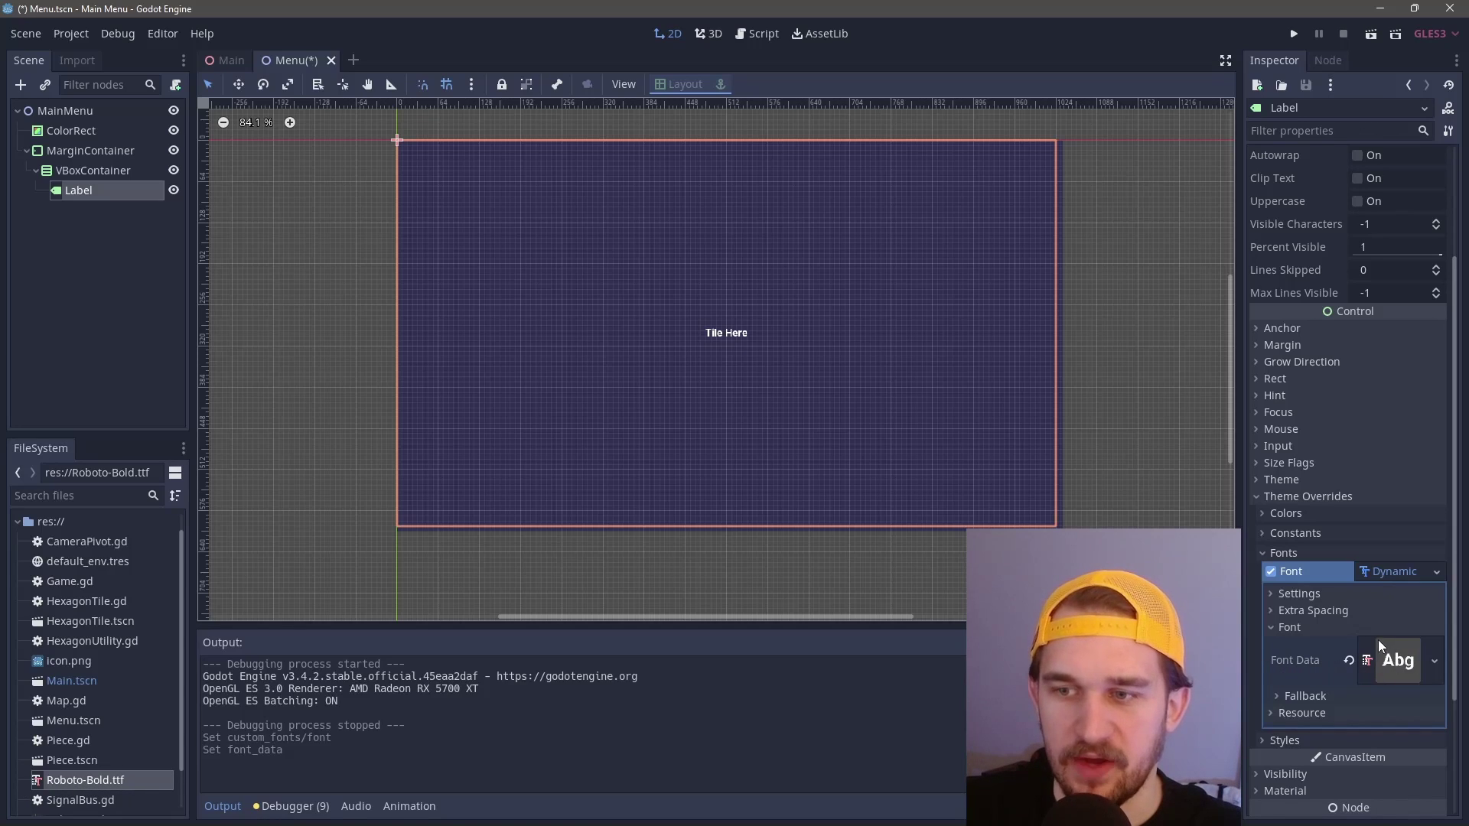
Step: Set the label font size to 125 and correct its text to 'Title Here'
left_click(1311, 596)
left_click(1394, 612)
type("125")
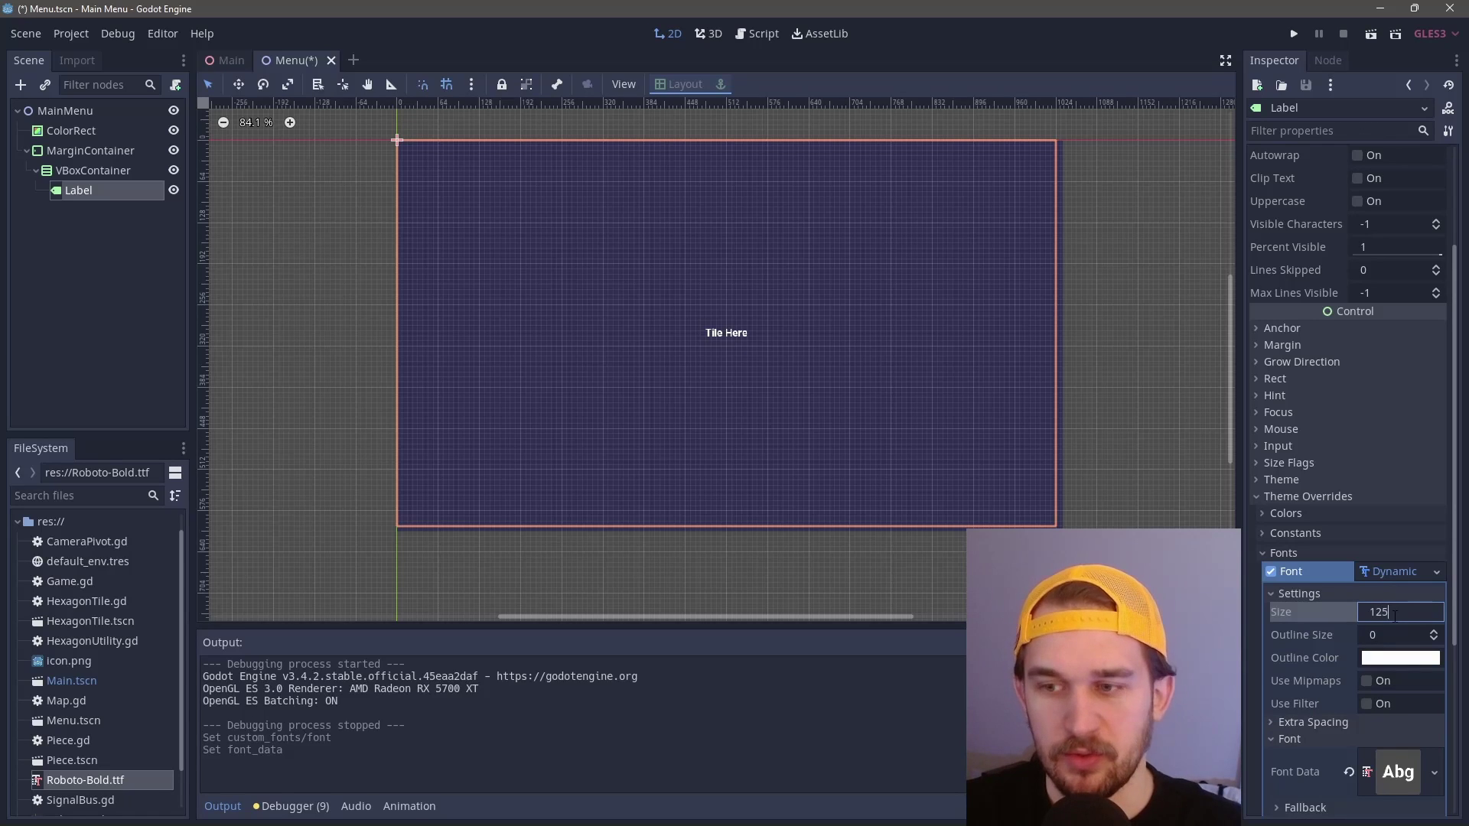
key("Return")
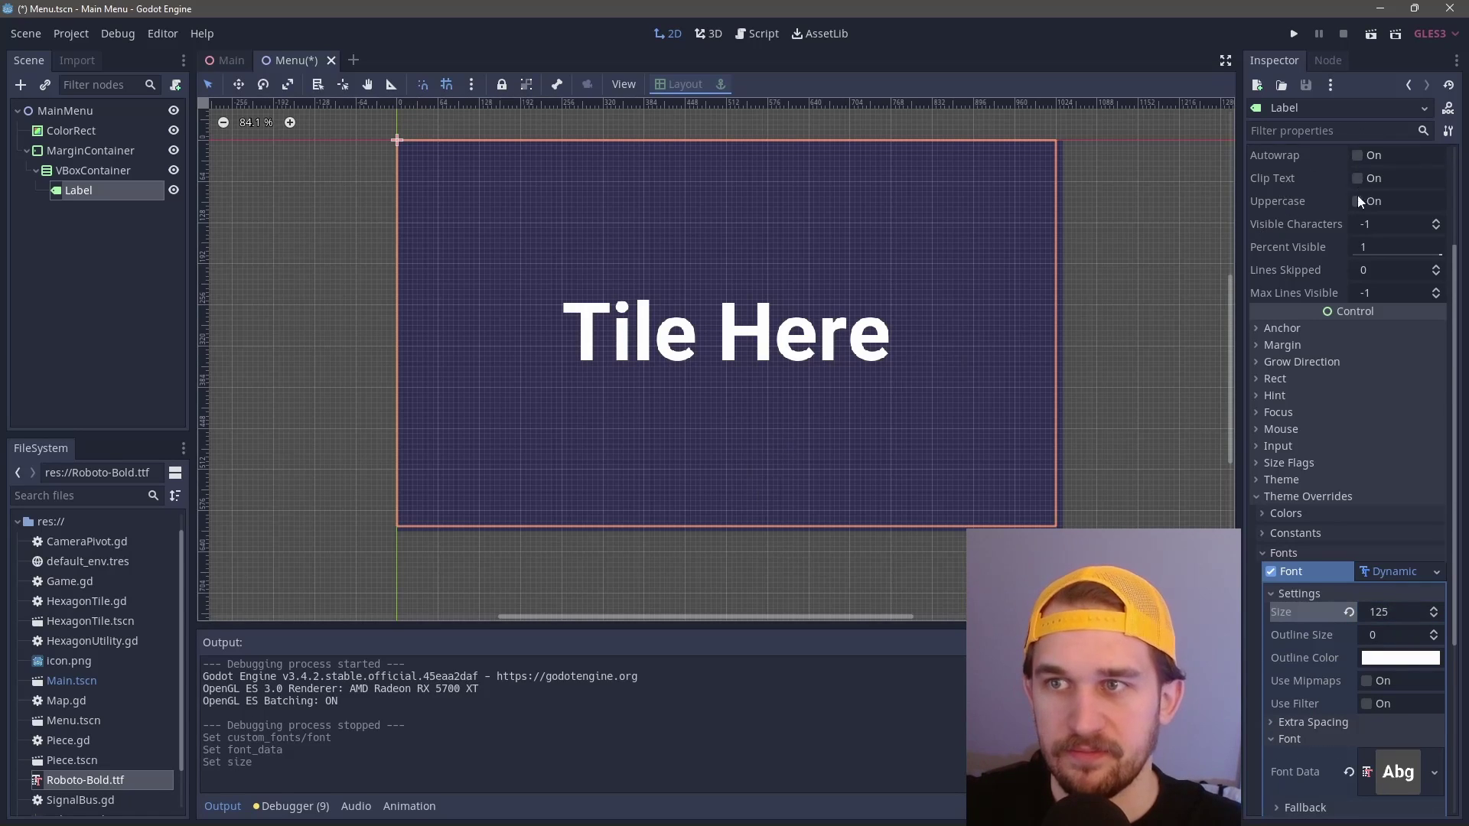
scroll(1286, 199, "up", 2)
scroll(1358, 201, "up", 2)
left_click(1266, 192)
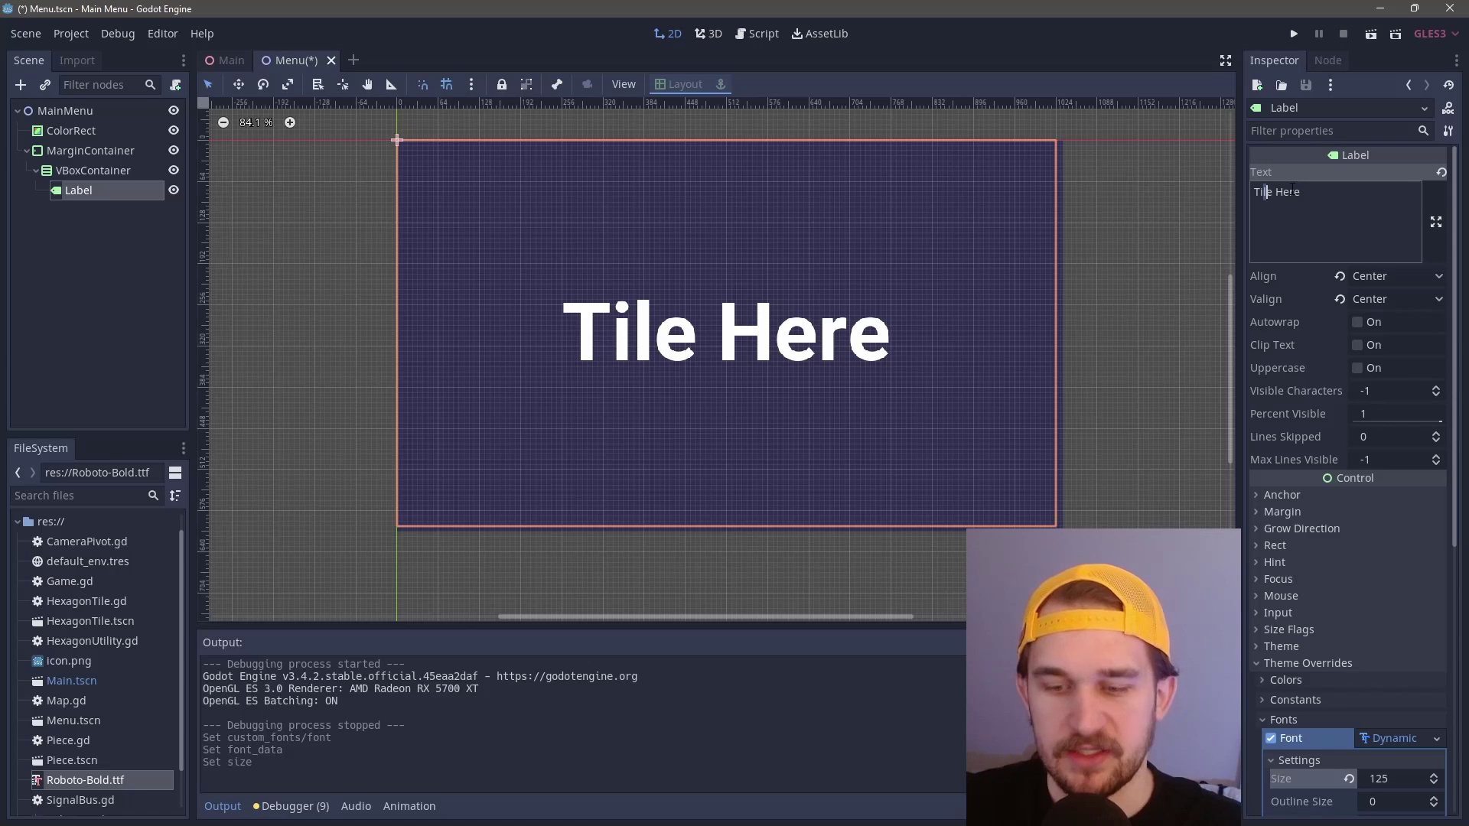
type("t")
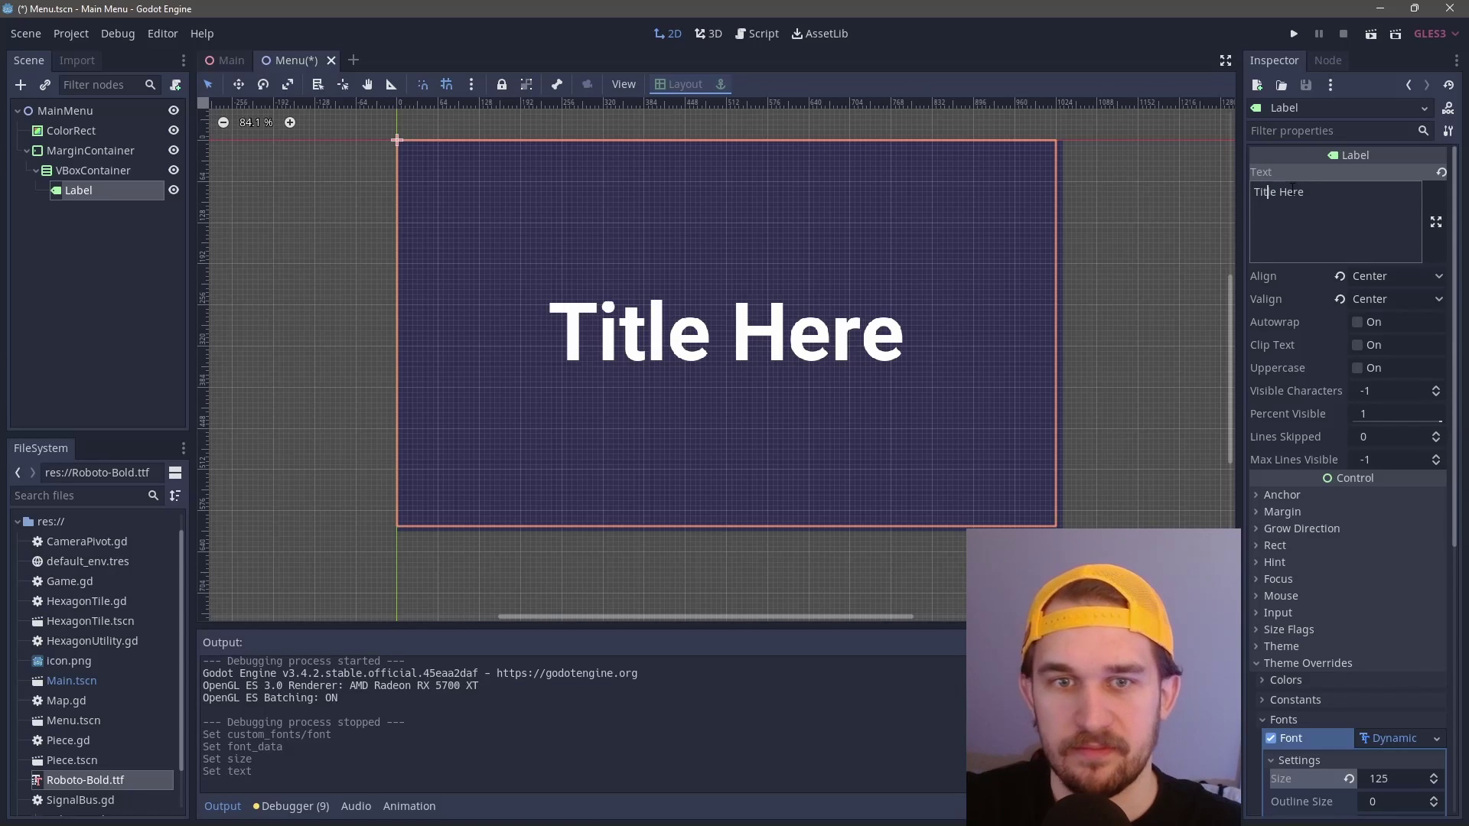
left_click(302, 273)
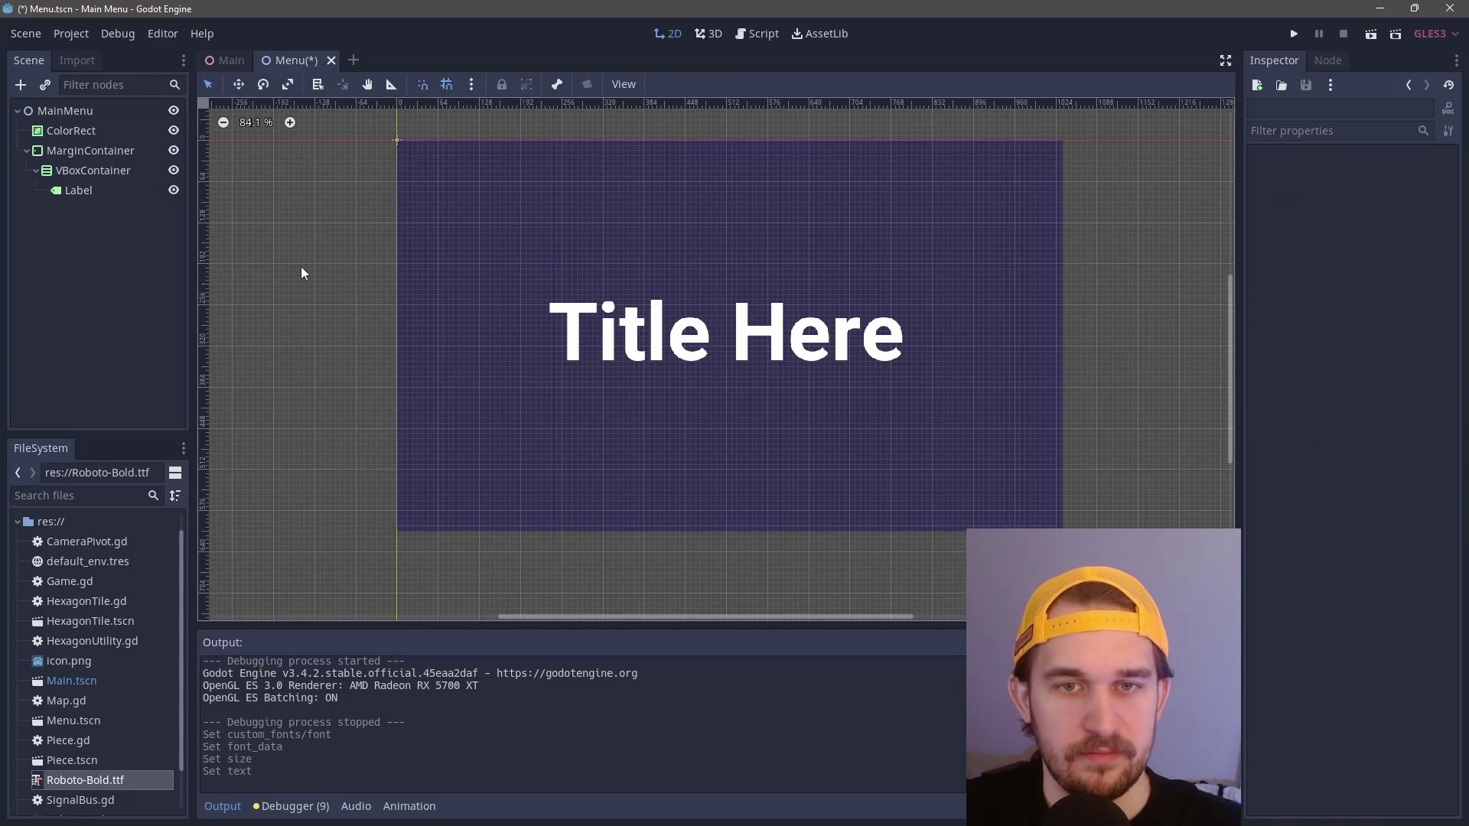
Step: Add a second VBoxContainer as a child of the existing VBoxContainer
left_click(113, 195)
left_click(100, 170)
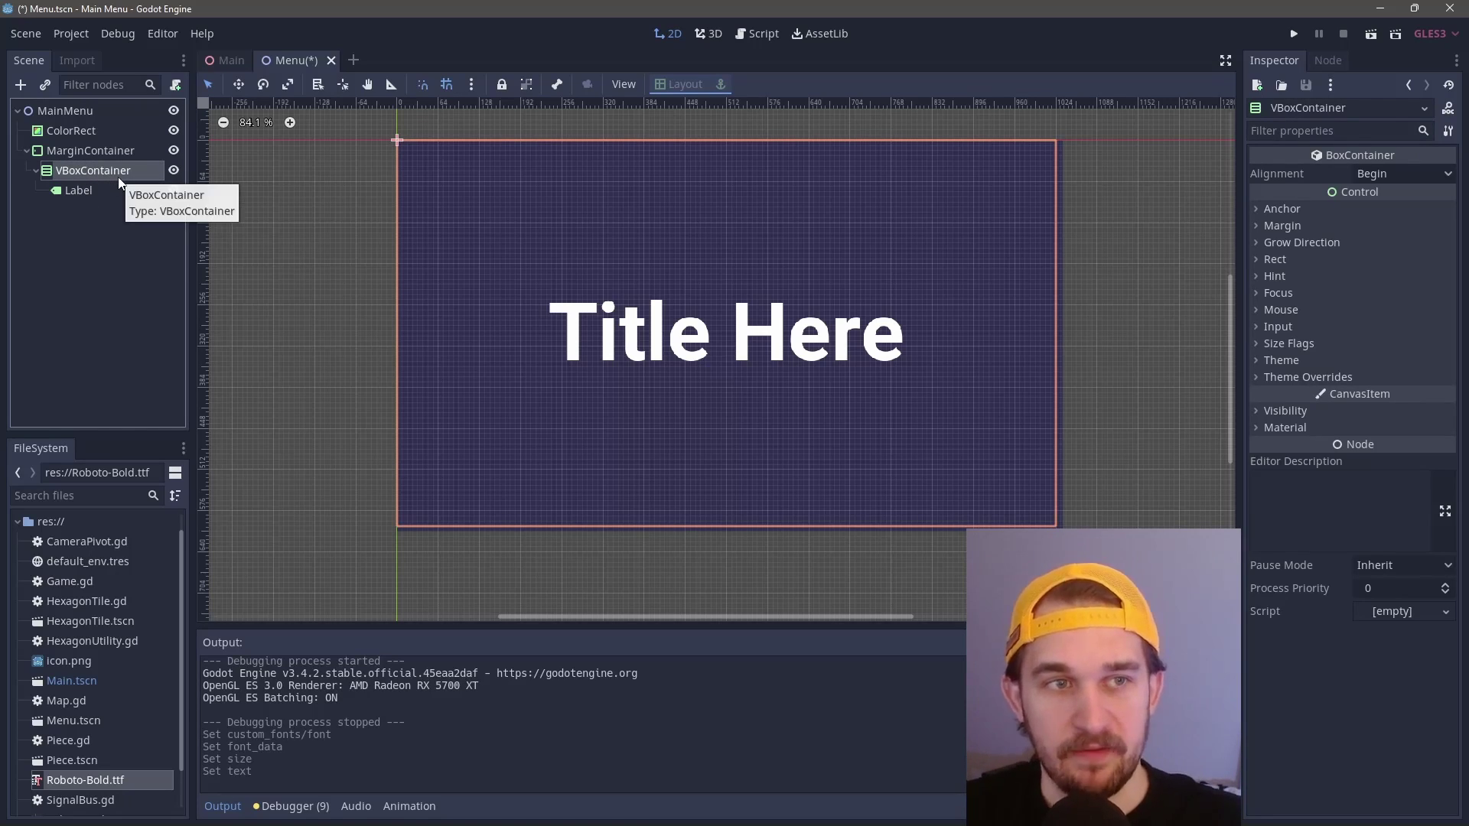
key("ctrl+a")
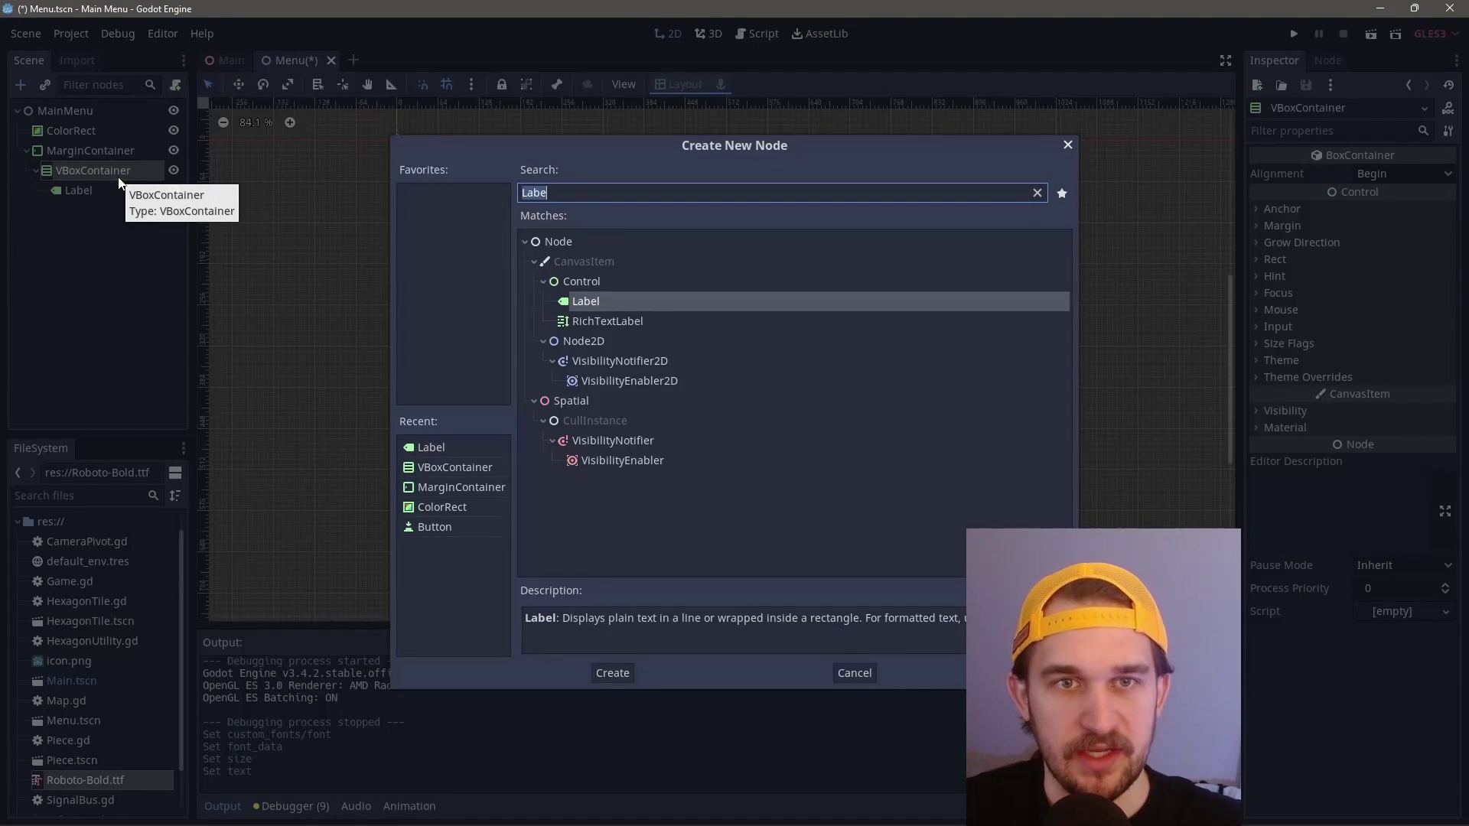
type("vis")
key("BackSpace")
key("BackSpace")
type("box")
key("Return")
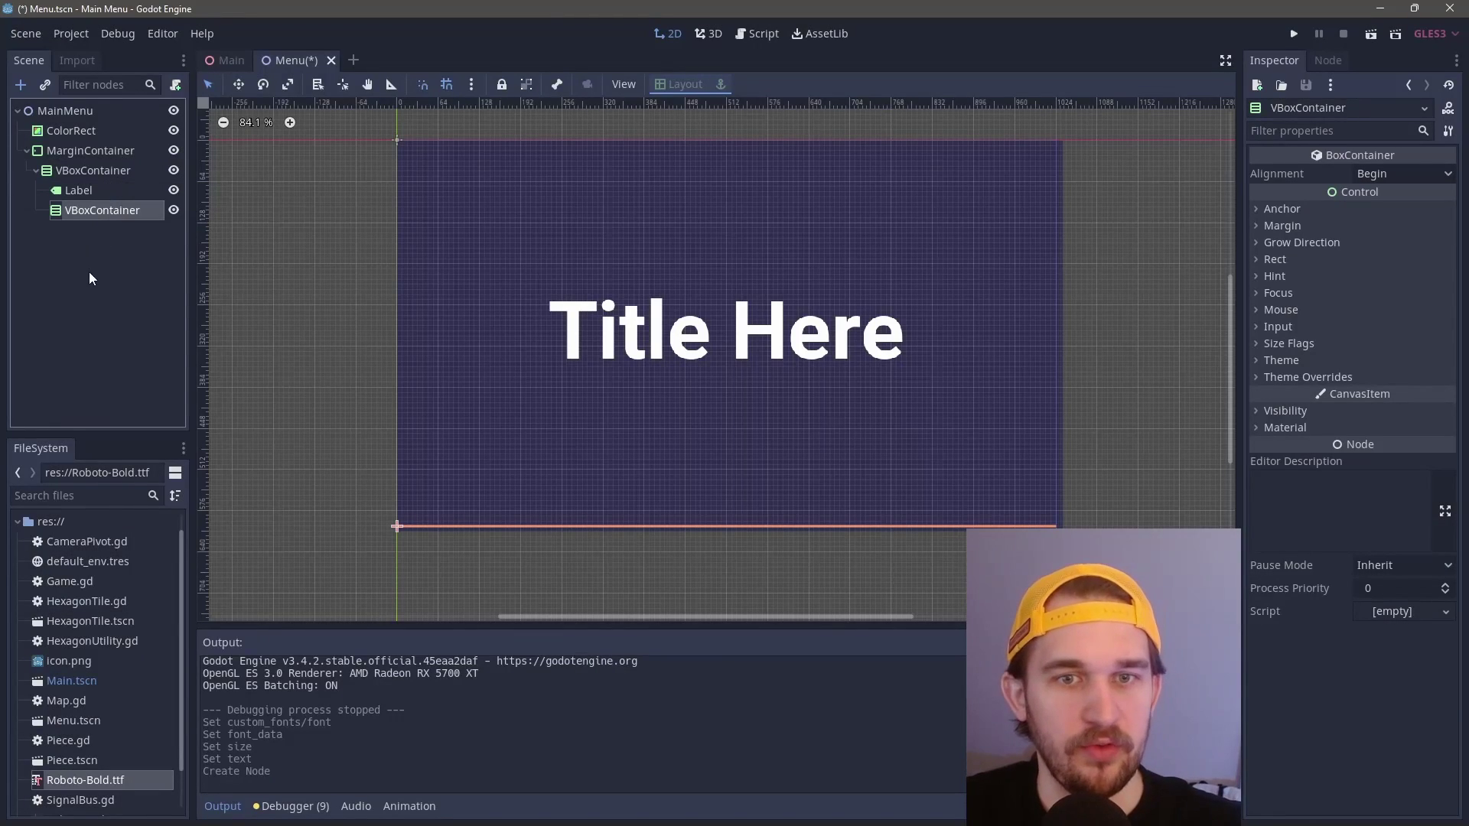
Step: Turn on horizontal and vertical Expand size flags for the inner VBoxContainer
left_click(83, 191)
left_click(89, 210)
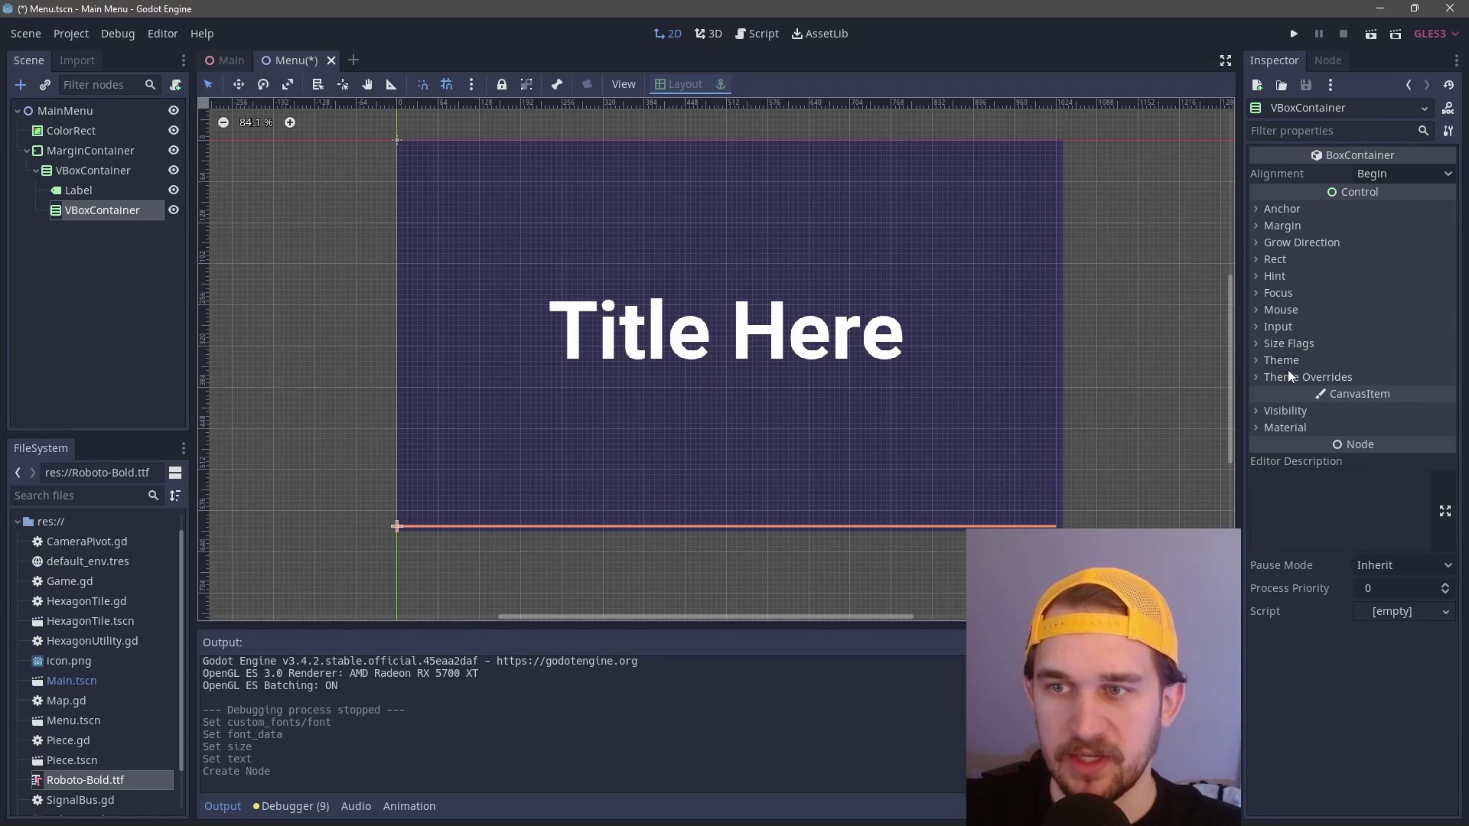
left_click(1286, 343)
left_click(1360, 386)
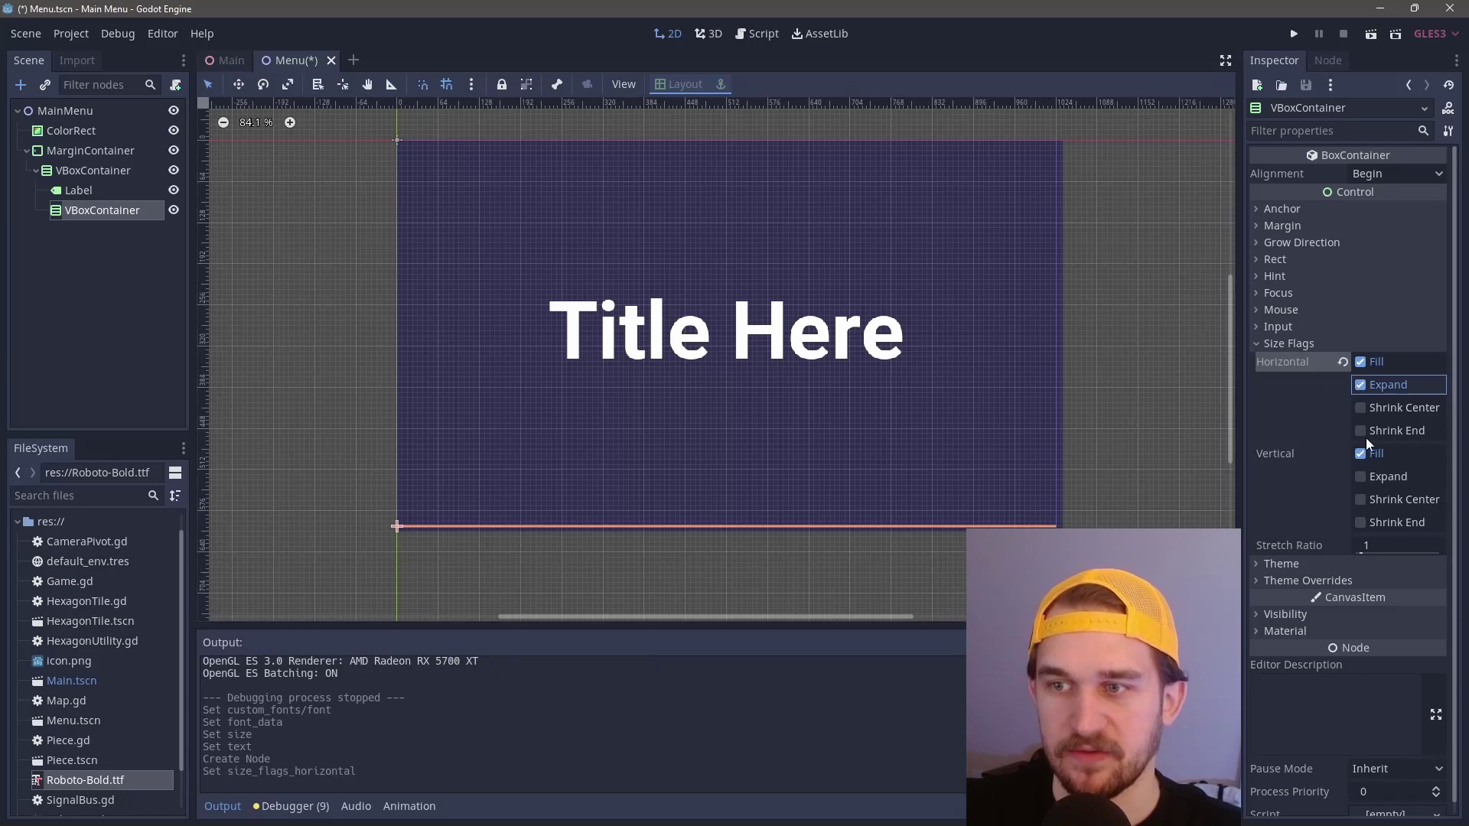
left_click(1363, 478)
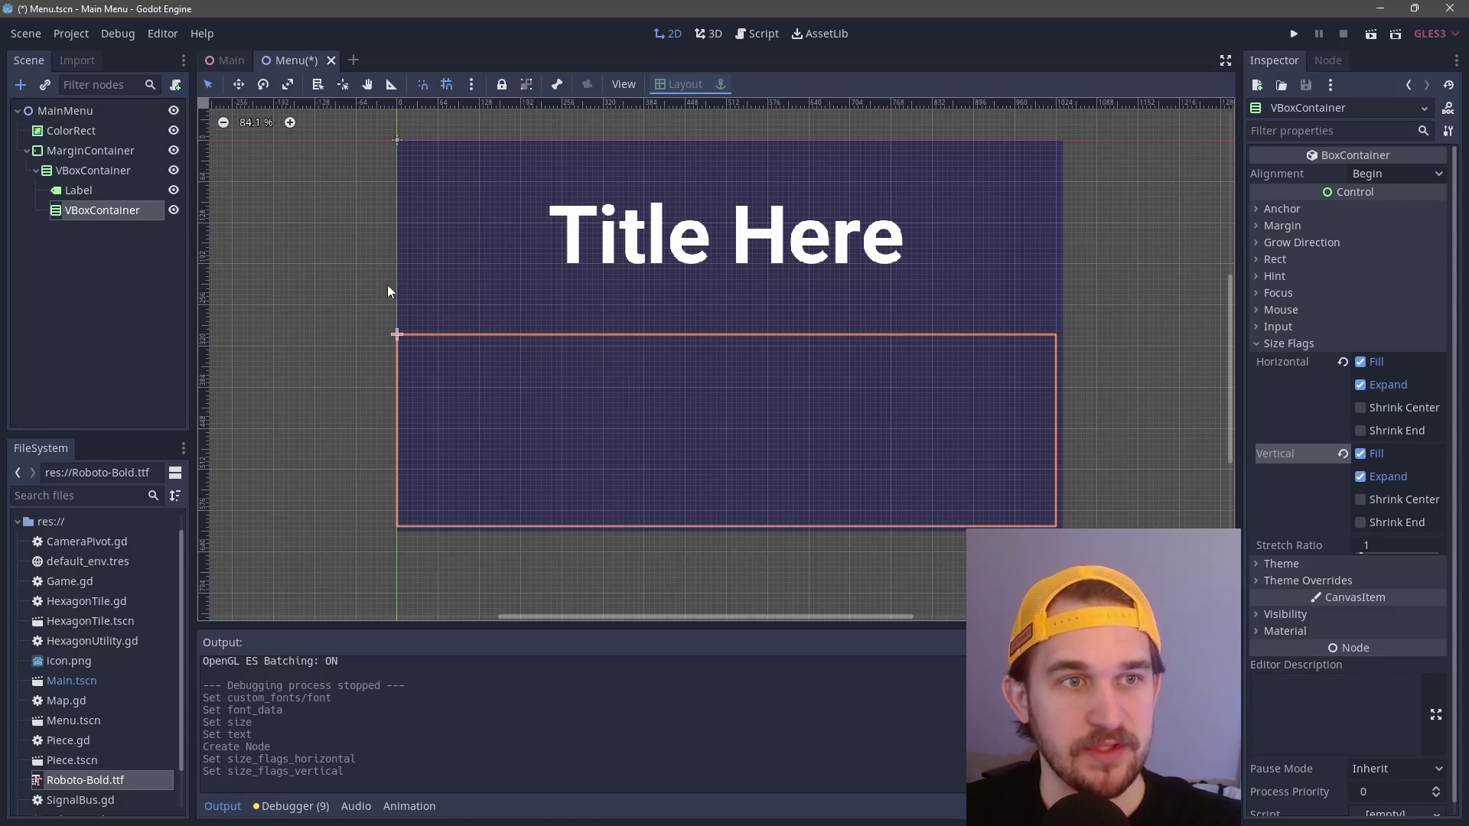
Step: Nest a MarginContainer in the inner VBoxContainer, then a Button inside that MarginContainer
key("ctrl+a")
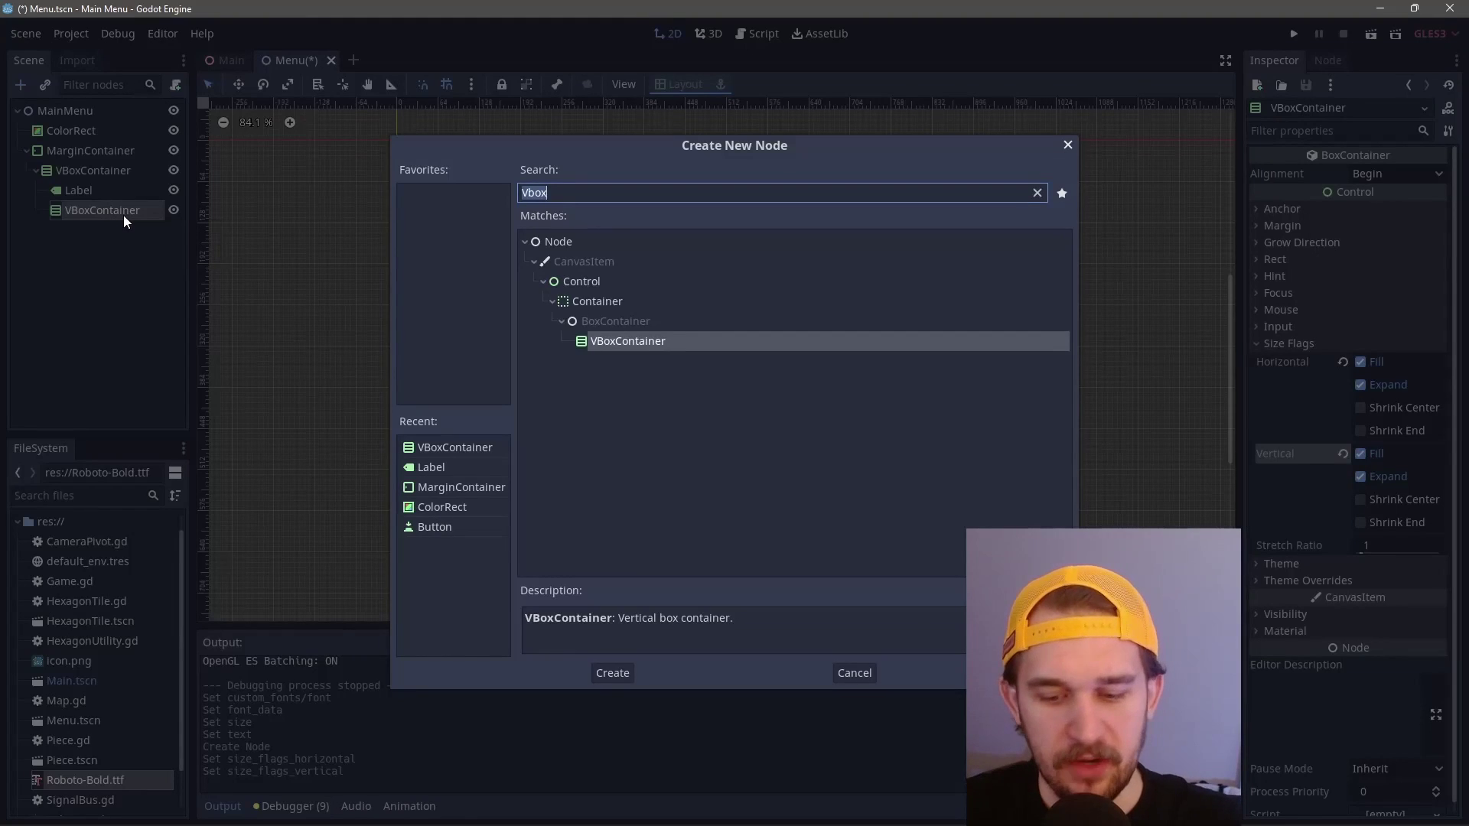
type("Margin")
key("Return")
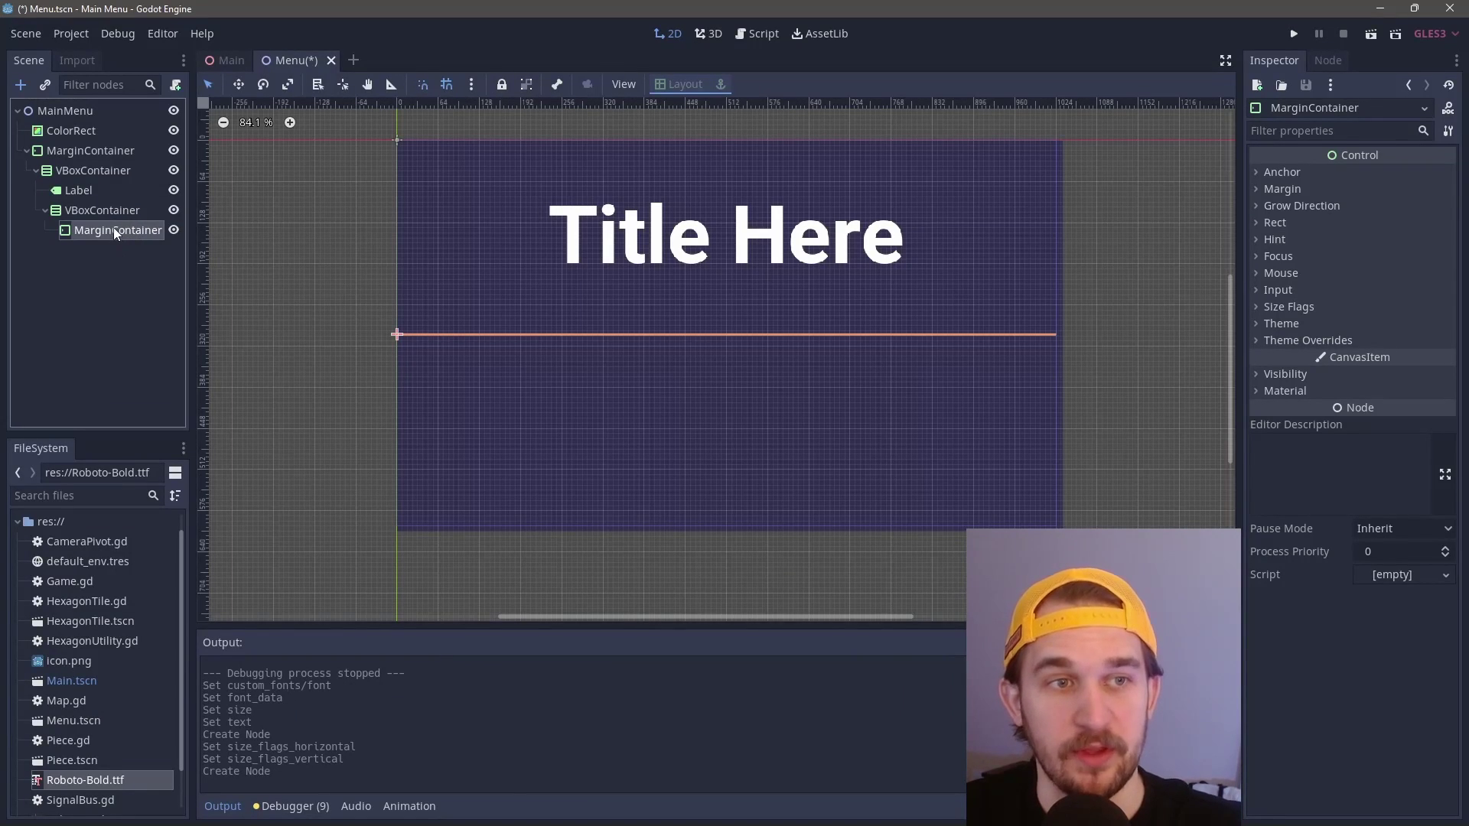
key("ctrl+a")
type("Butt")
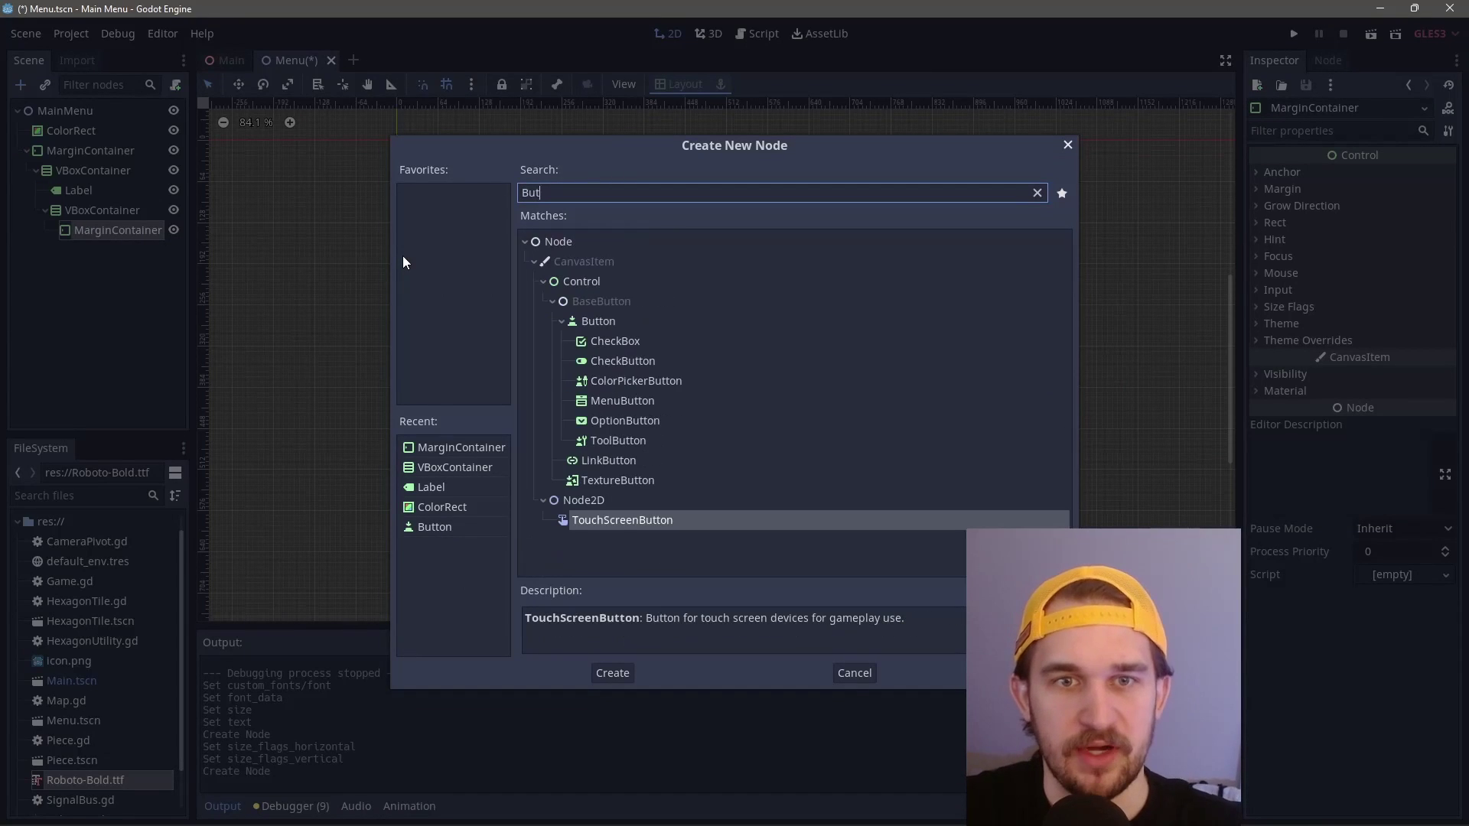
left_click(589, 320)
left_click(610, 673)
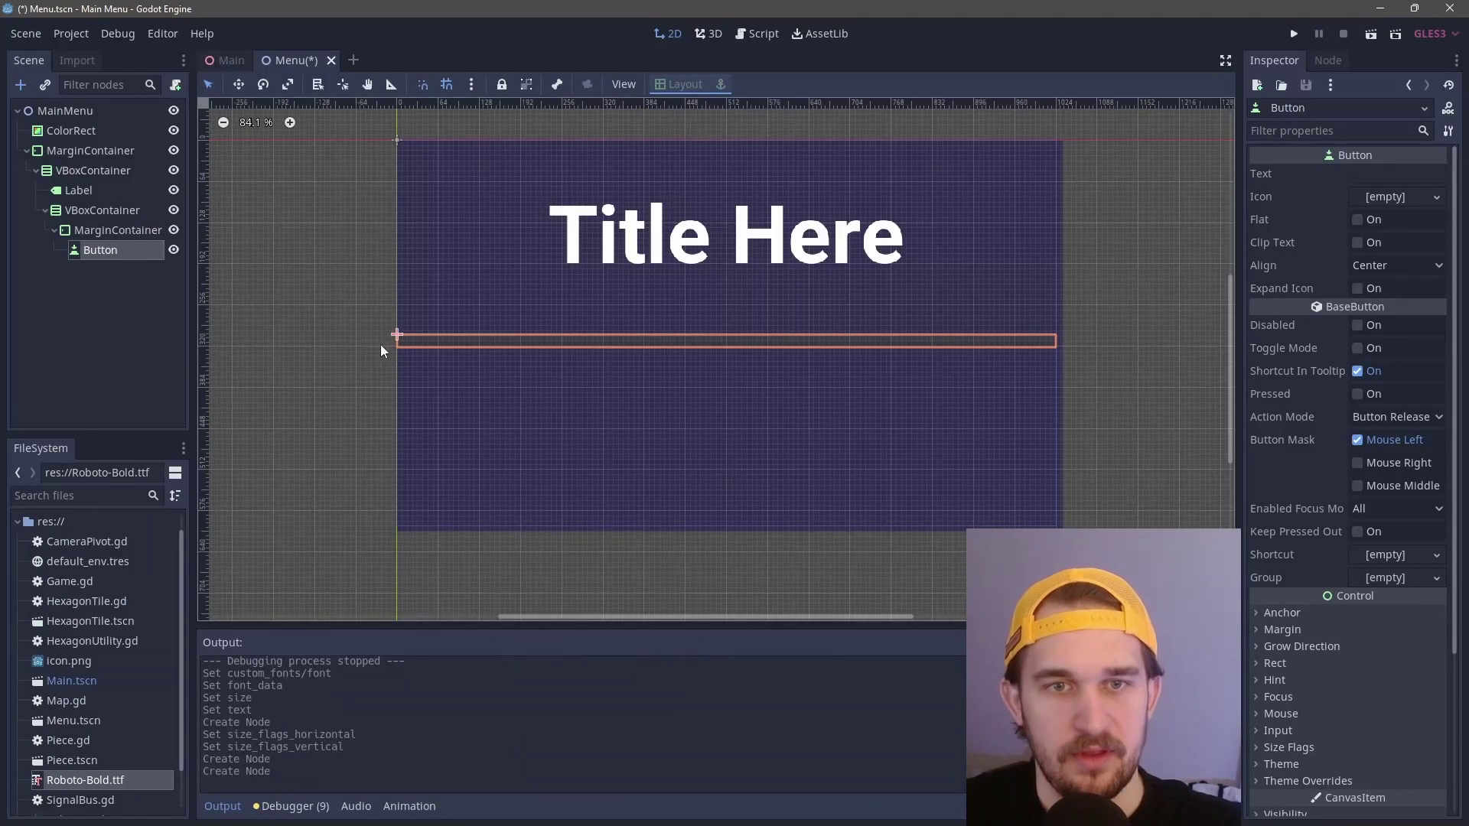
left_click(102, 229)
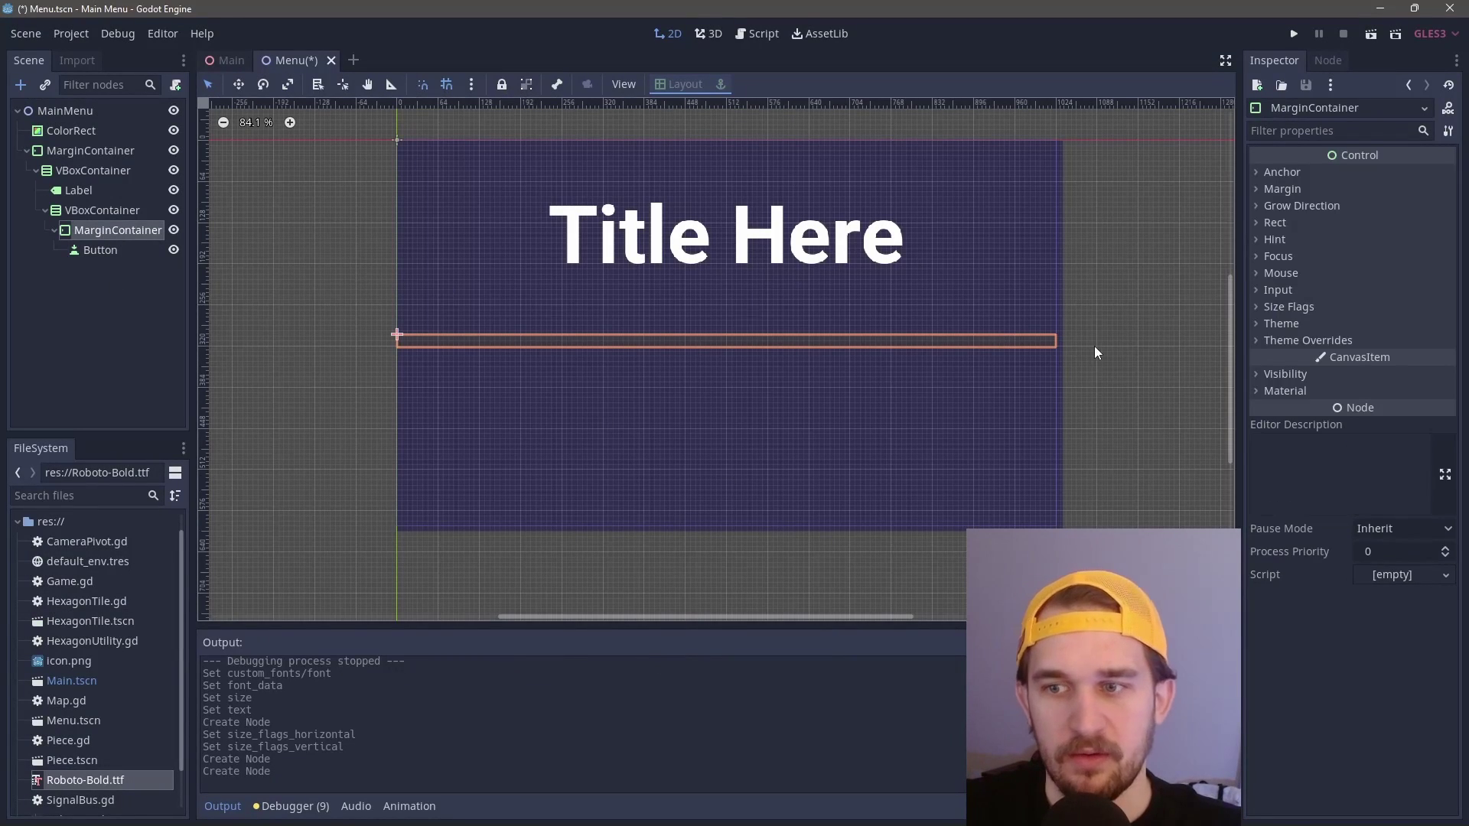
left_click(98, 252)
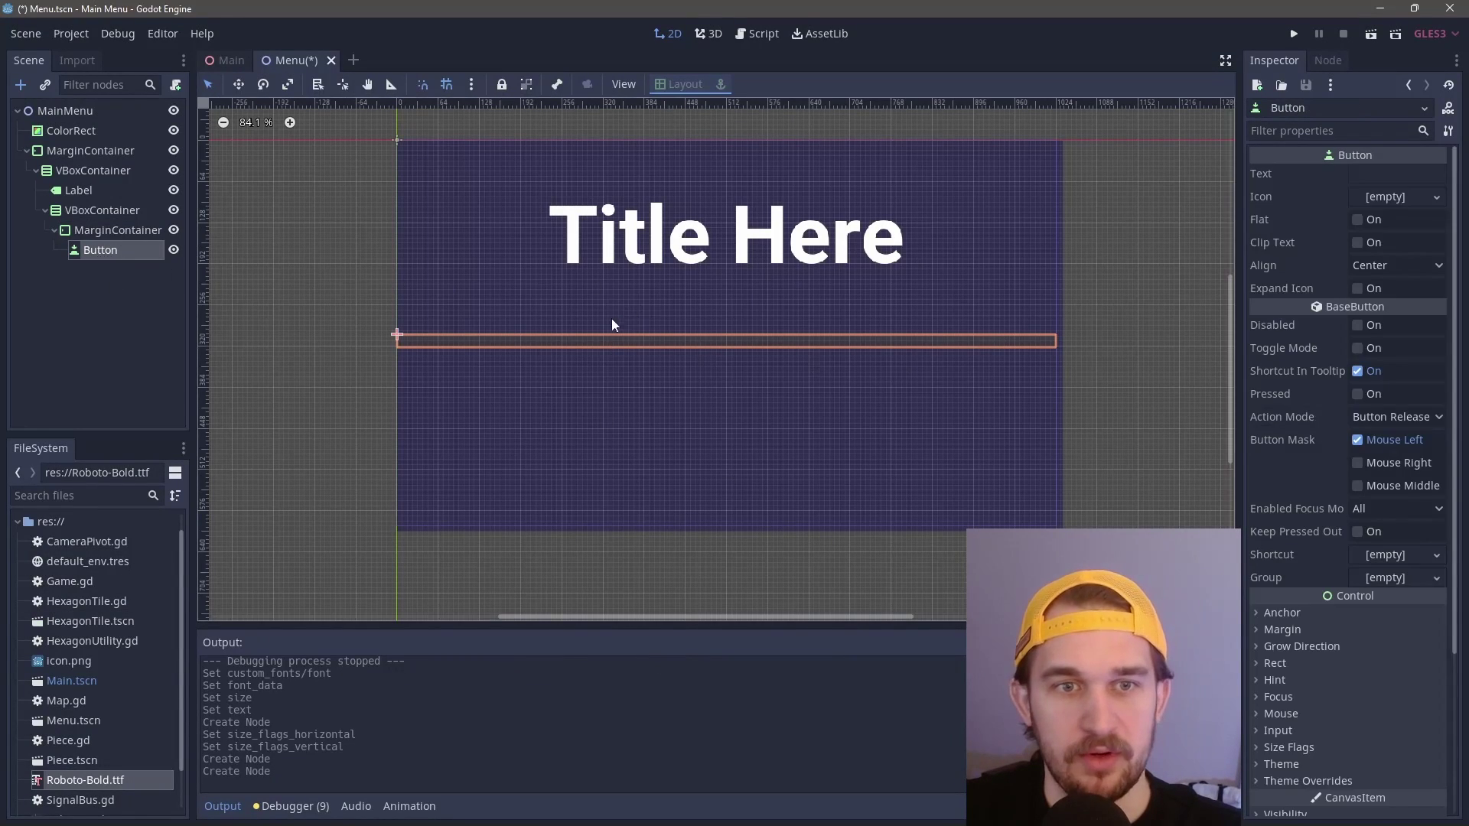
Step: Make both the Button and its MarginContainer expand horizontally and vertically
left_click(1288, 746)
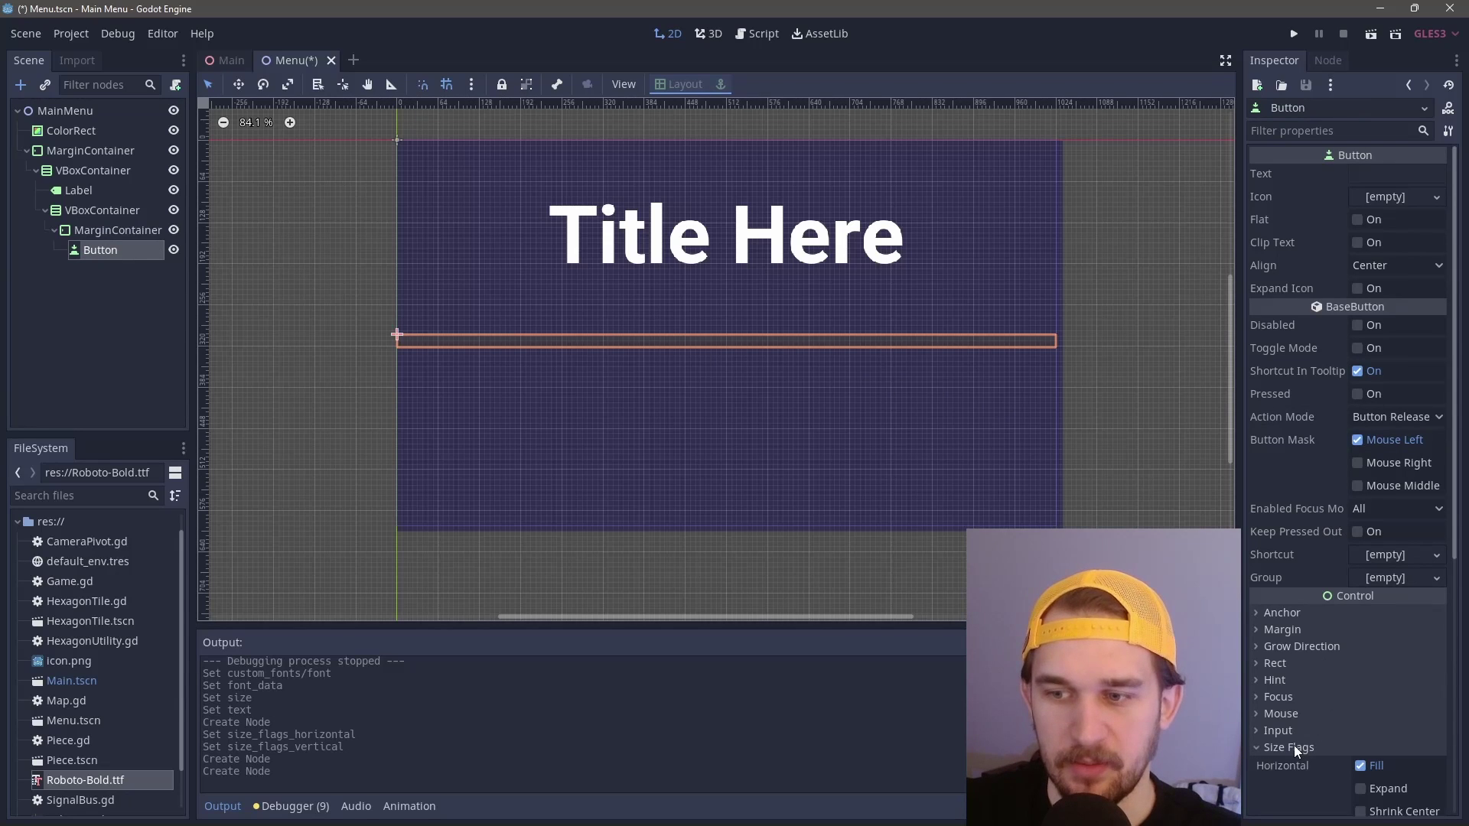
scroll(1293, 745, "down", 3)
left_click(1364, 623)
left_click(1360, 713)
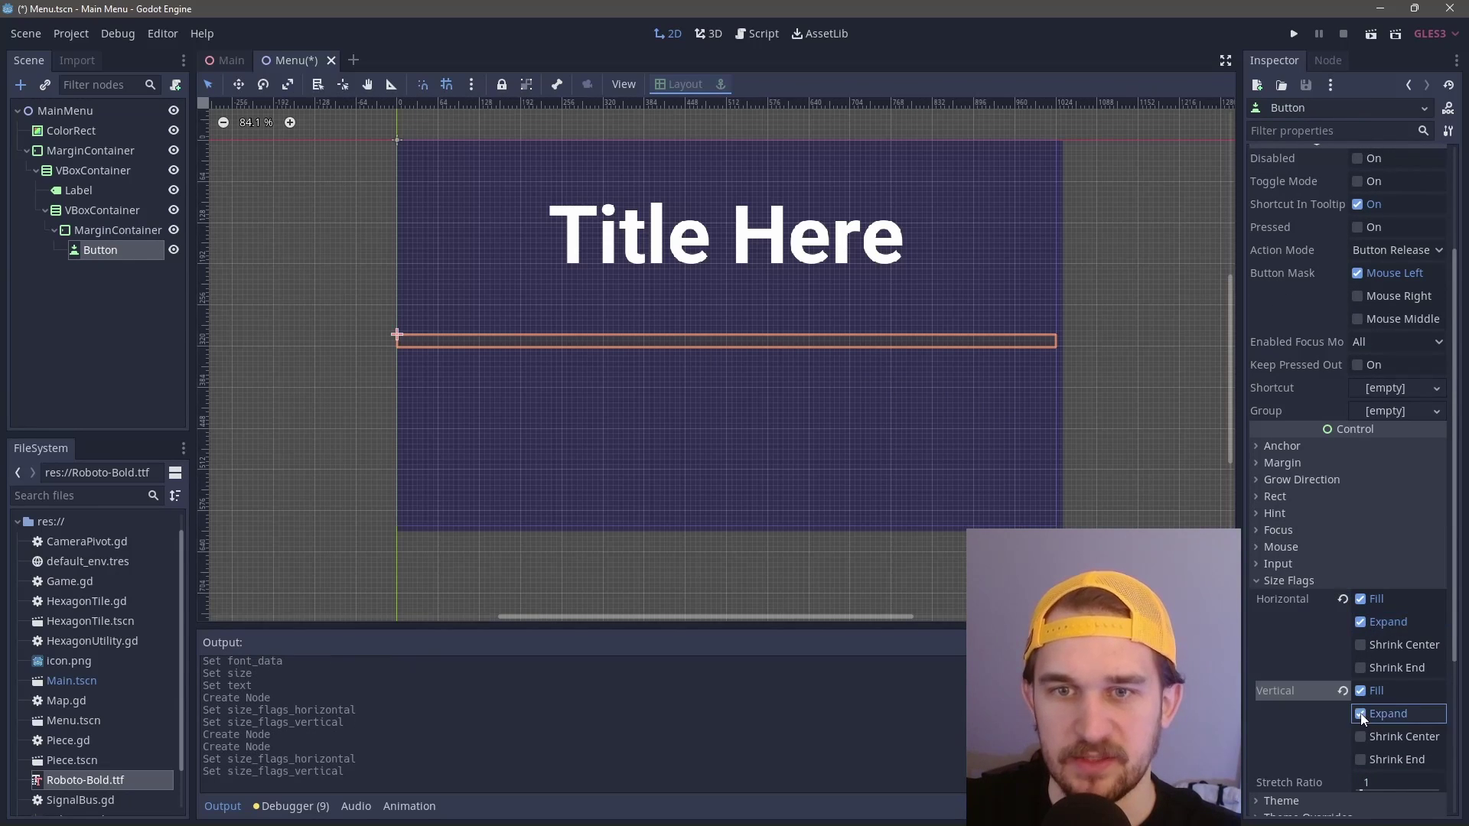
left_click(148, 227)
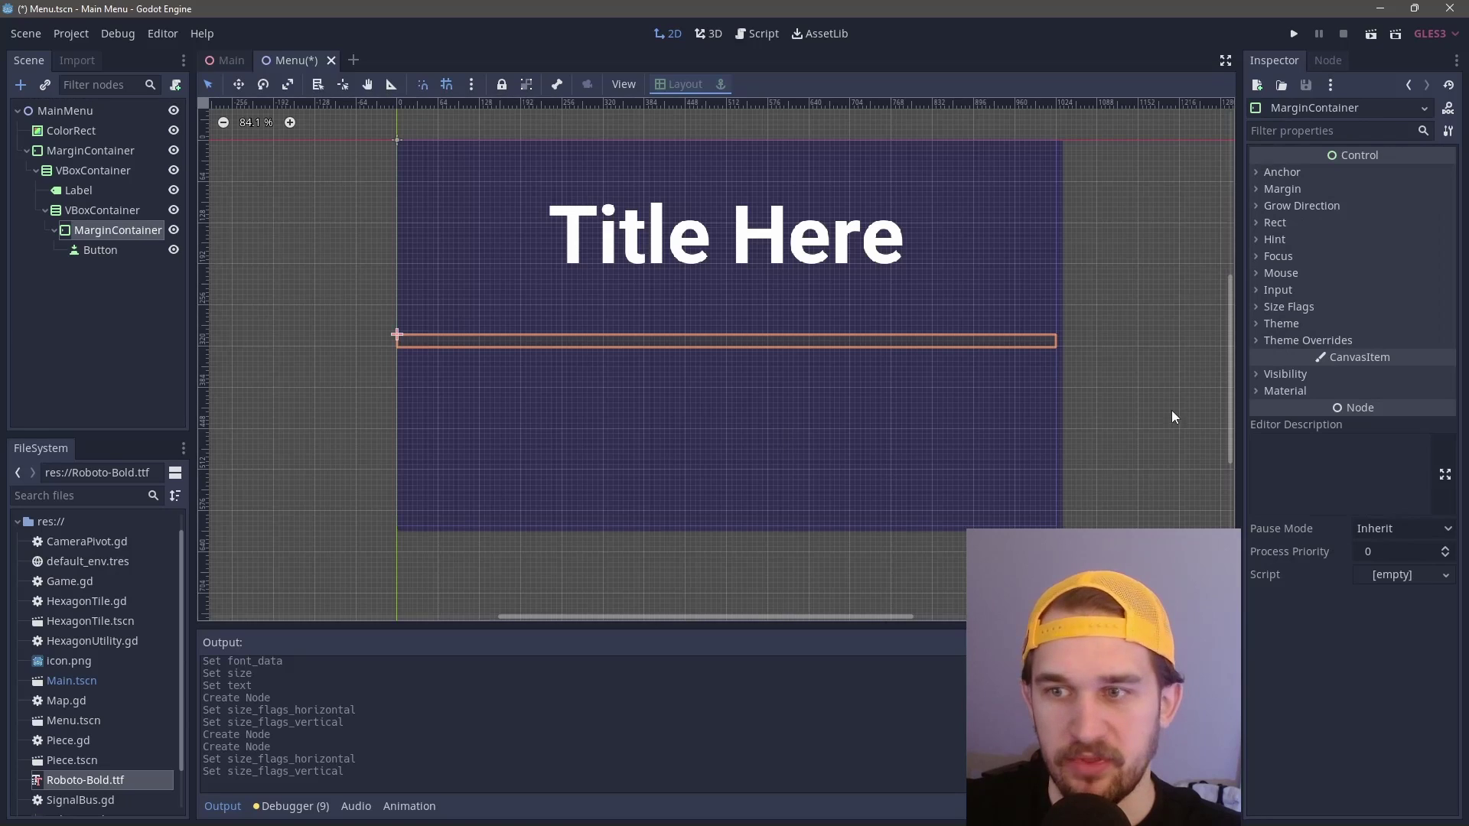
left_click(1271, 308)
left_click(1365, 441)
left_click(1365, 349)
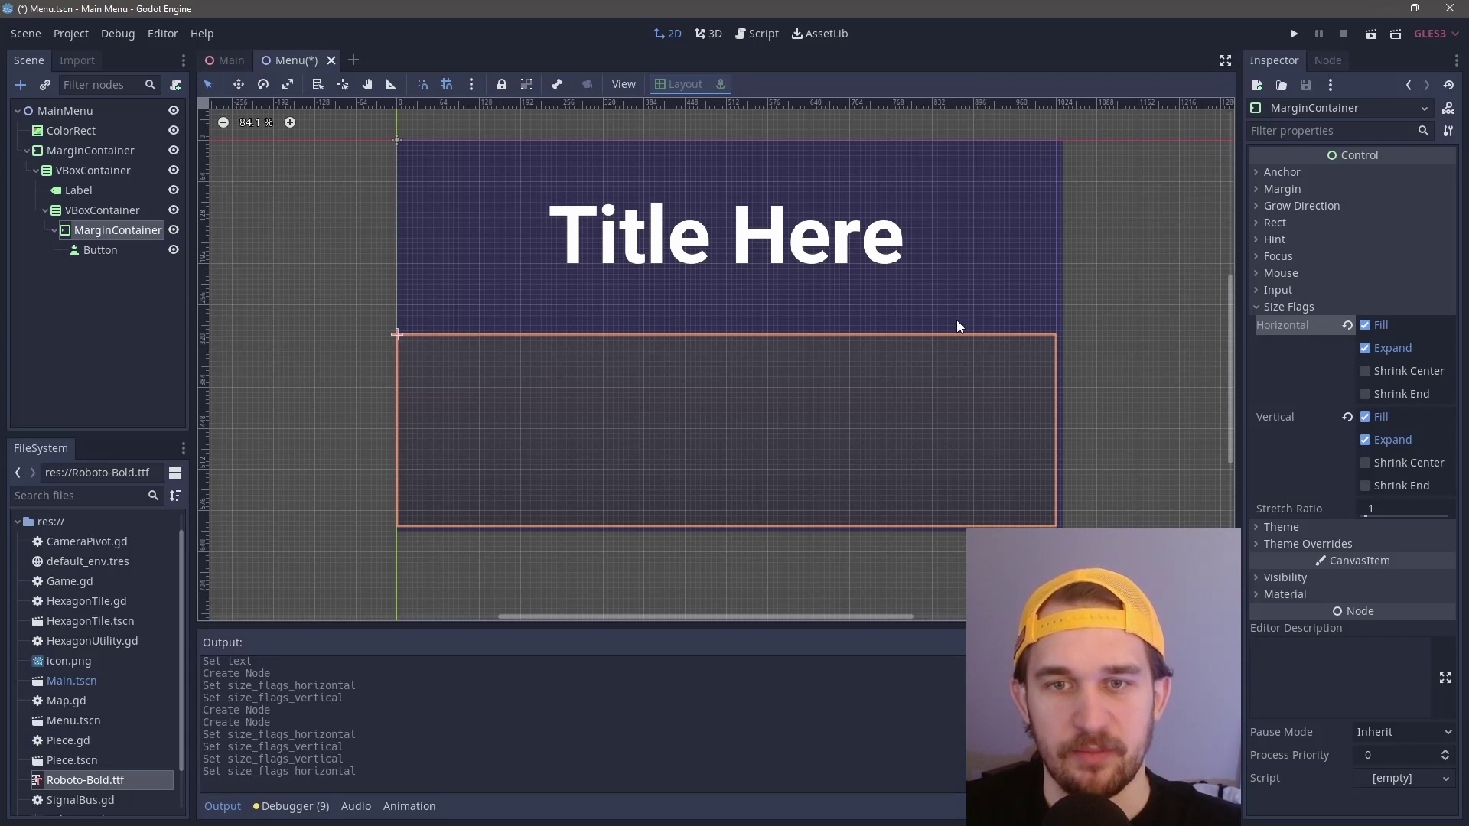
Step: Resize the ColorRect background to 1021 by 600 using its corner handle
left_click(77, 132)
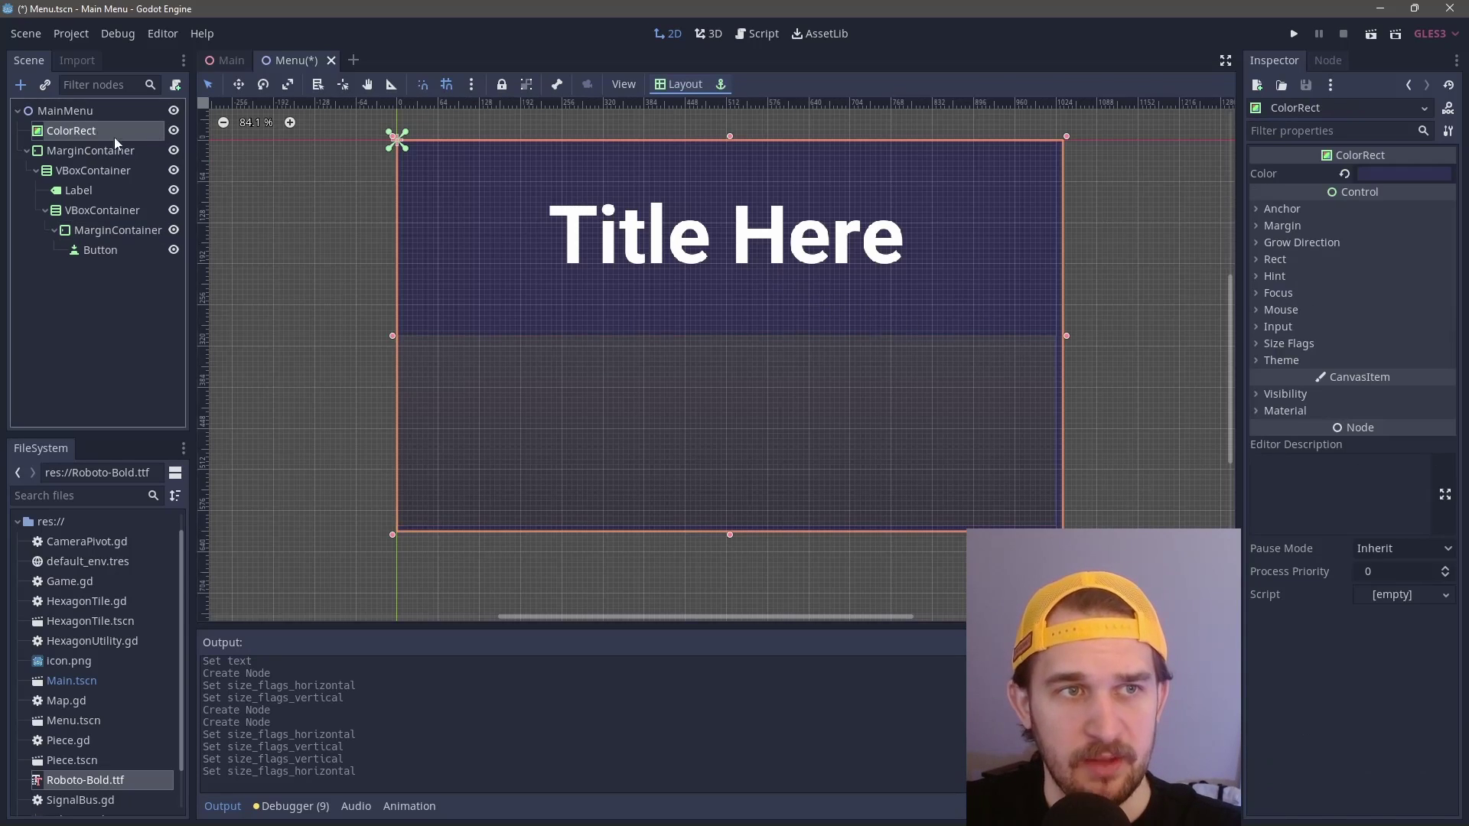
left_click_drag(1056, 528, 1056, 526)
left_click(1102, 497)
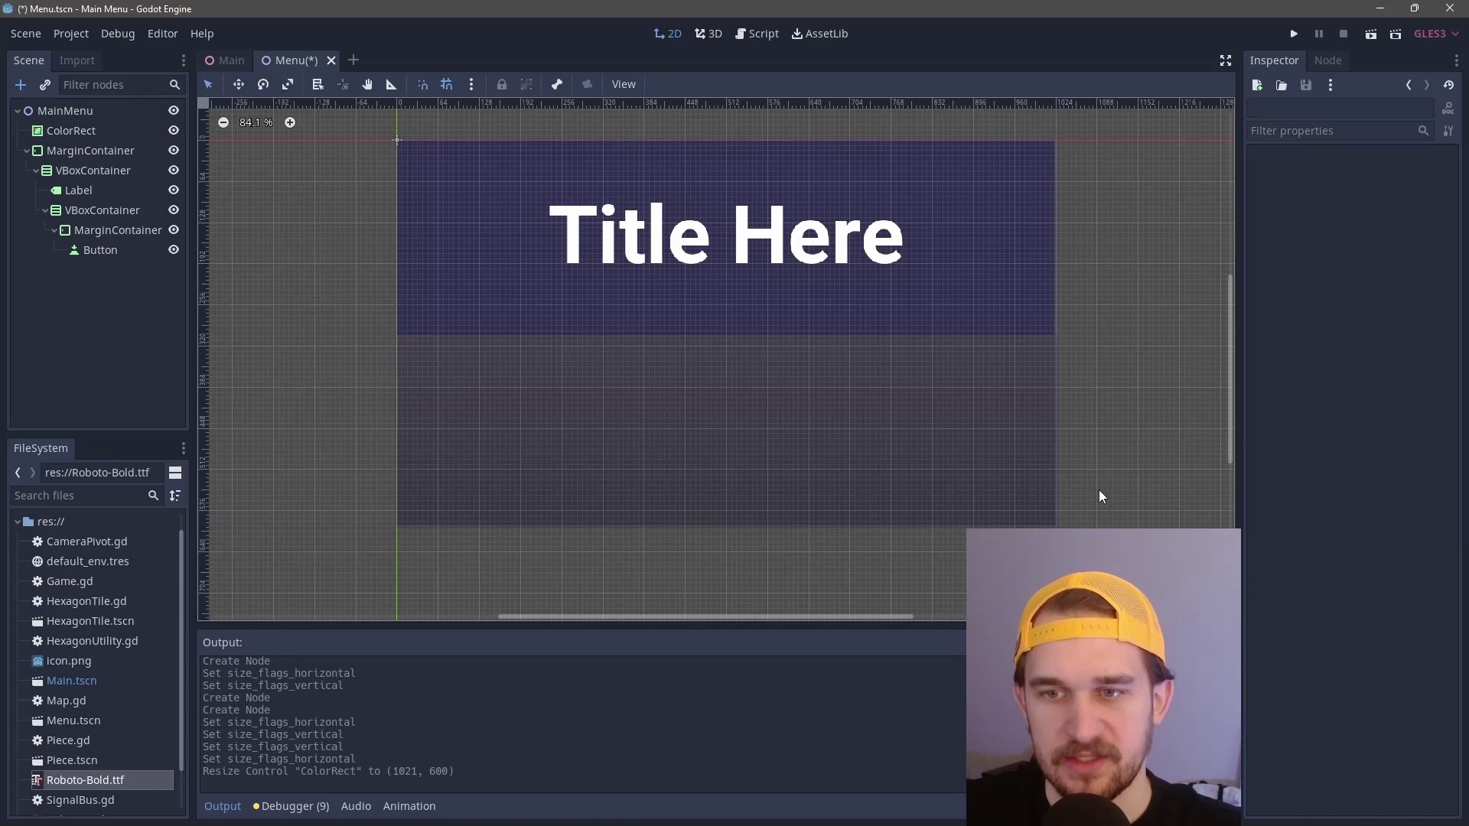
left_click(878, 486)
left_click(962, 241)
left_click(71, 131)
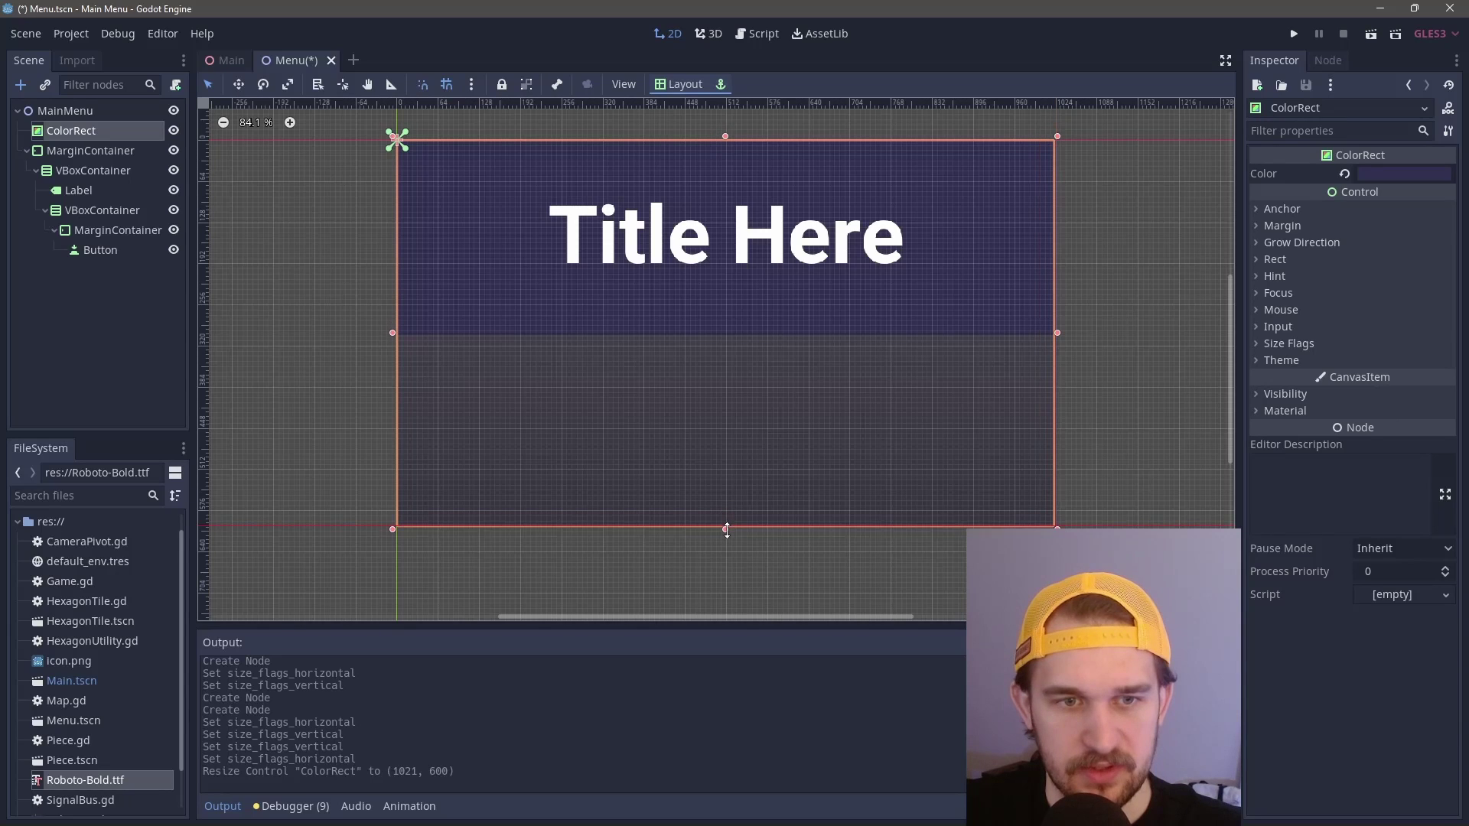
left_click(1101, 431)
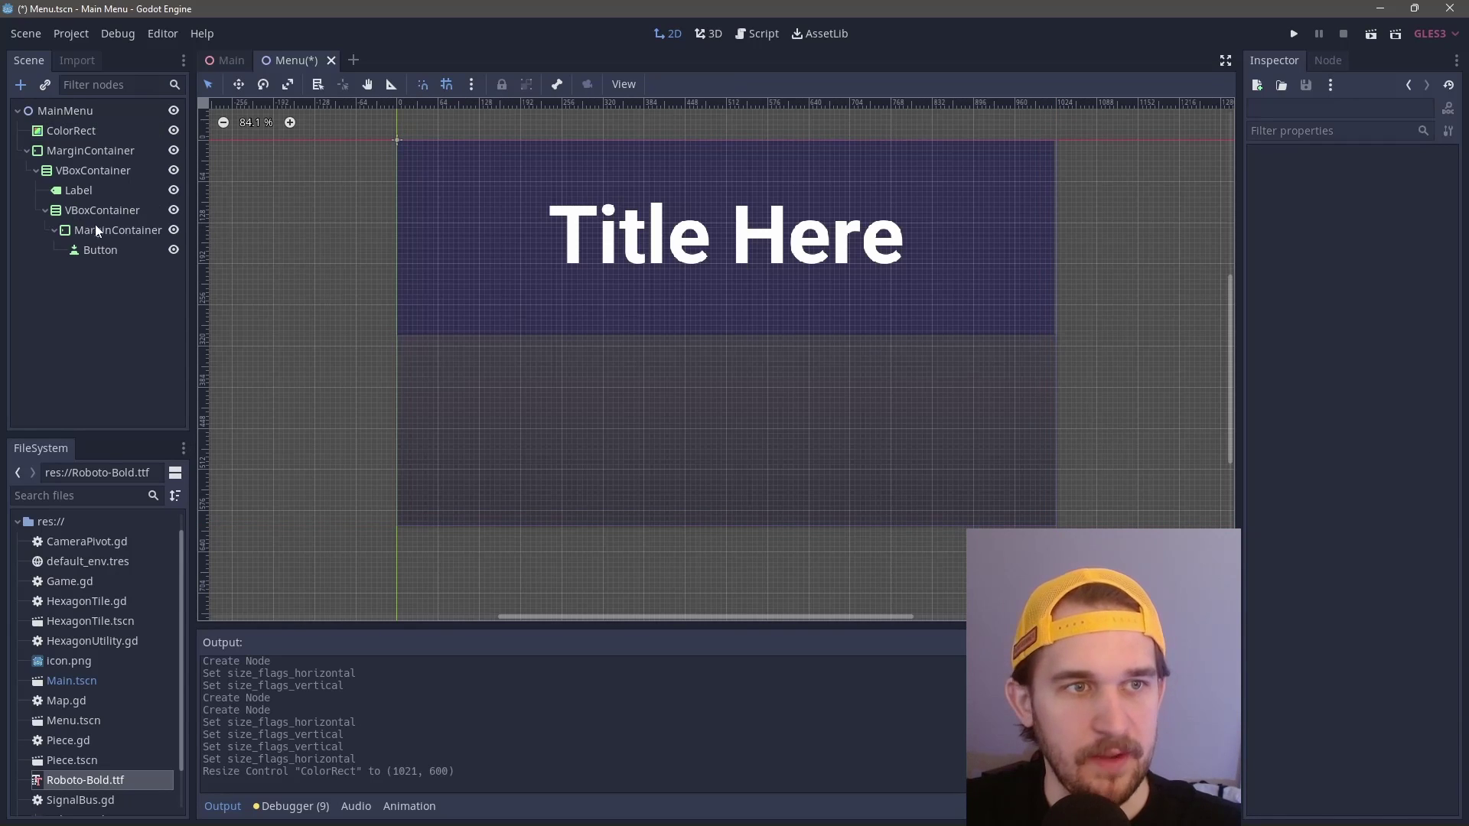
Step: Set the button's text to 'New Game'
left_click(95, 247)
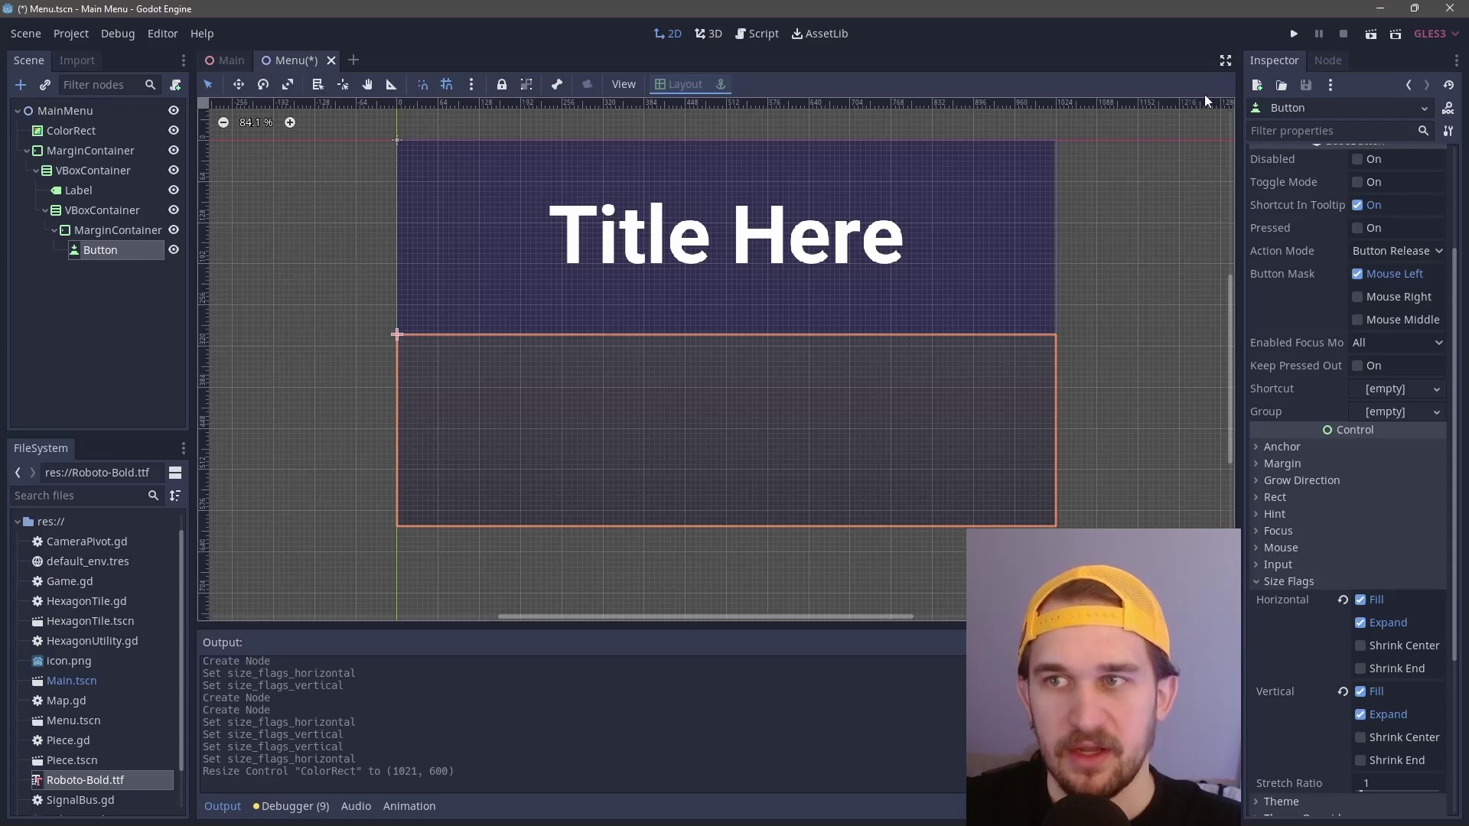
scroll(1395, 199, "up", 3)
left_click(1389, 173)
type("New Game")
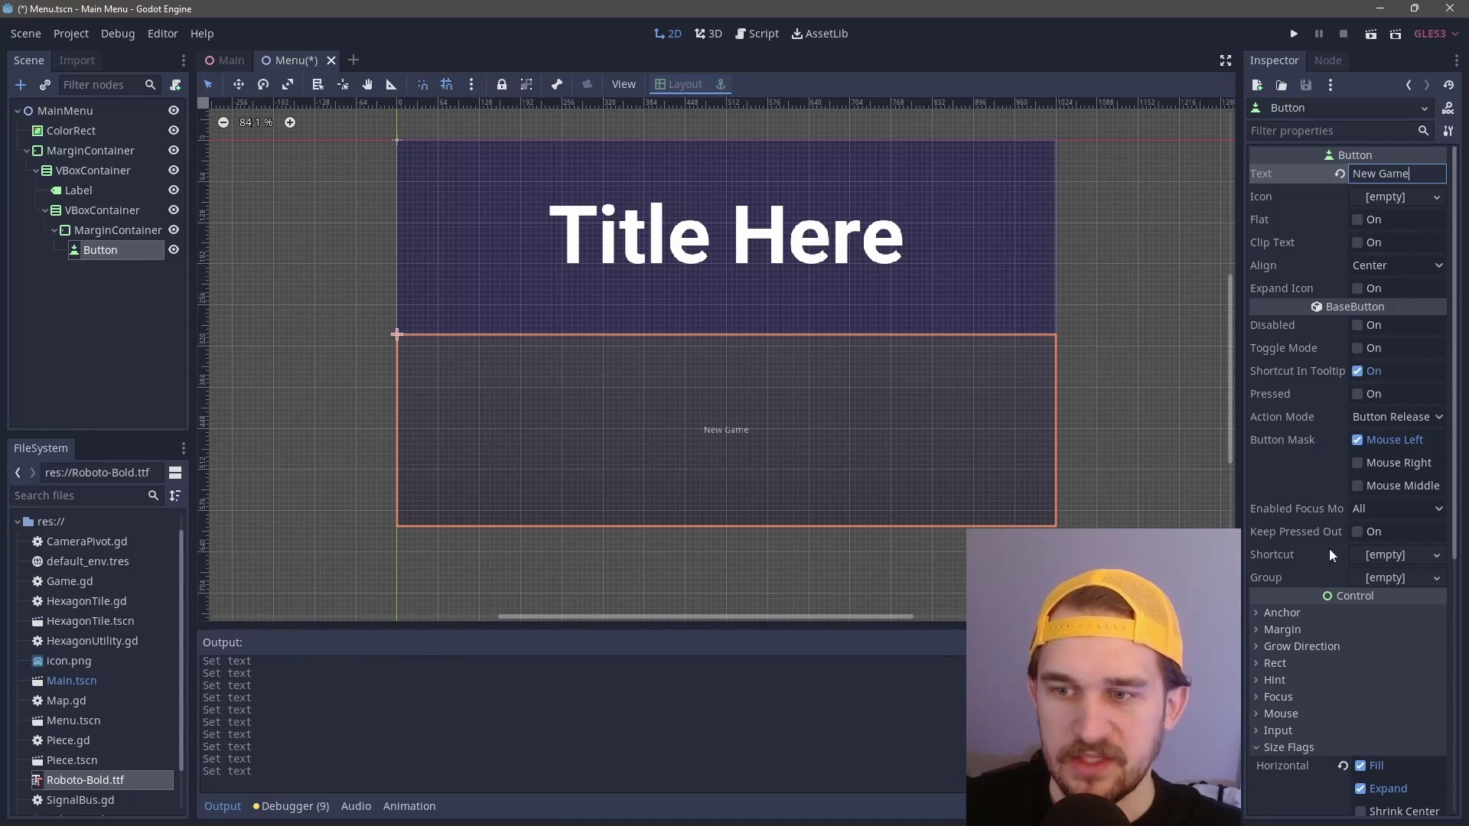
Step: Give the button a new DynamicFont override using Roboto-Bold.ttf as font data
scroll(1283, 676, "down", 5)
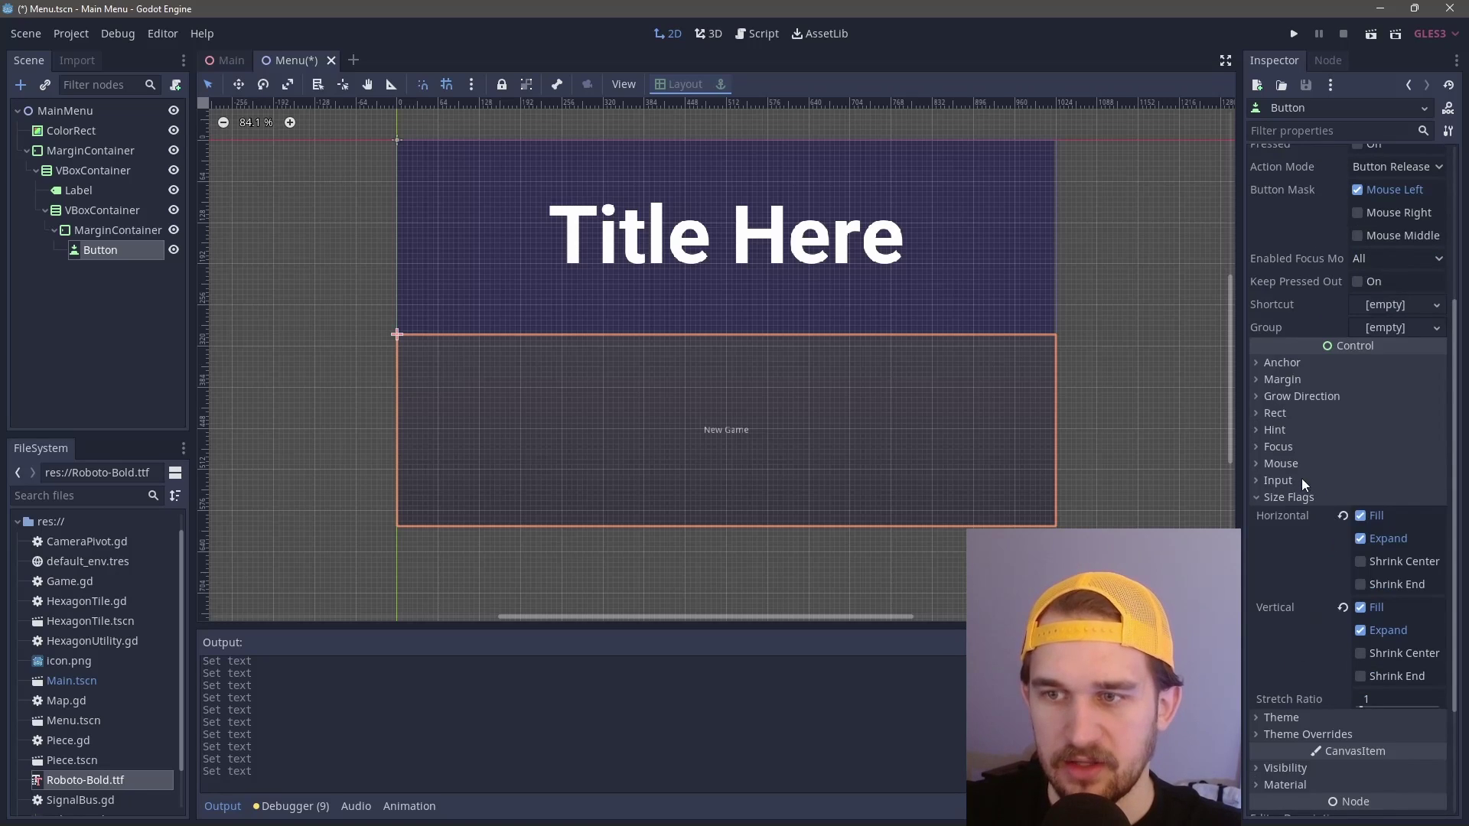
left_click(1288, 505)
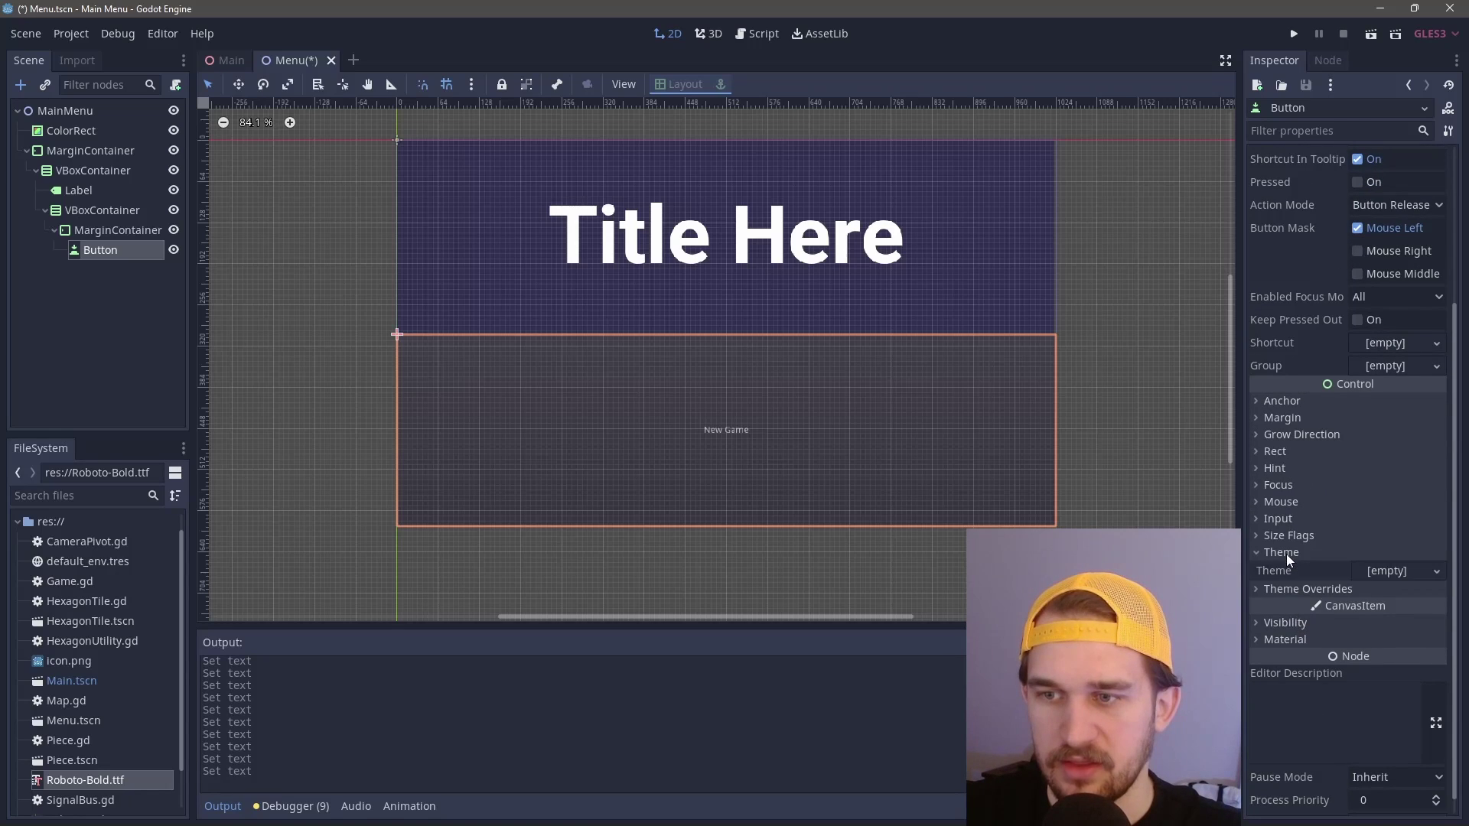
left_click(1296, 570)
scroll(1325, 615, "down", 2)
left_click(1283, 550)
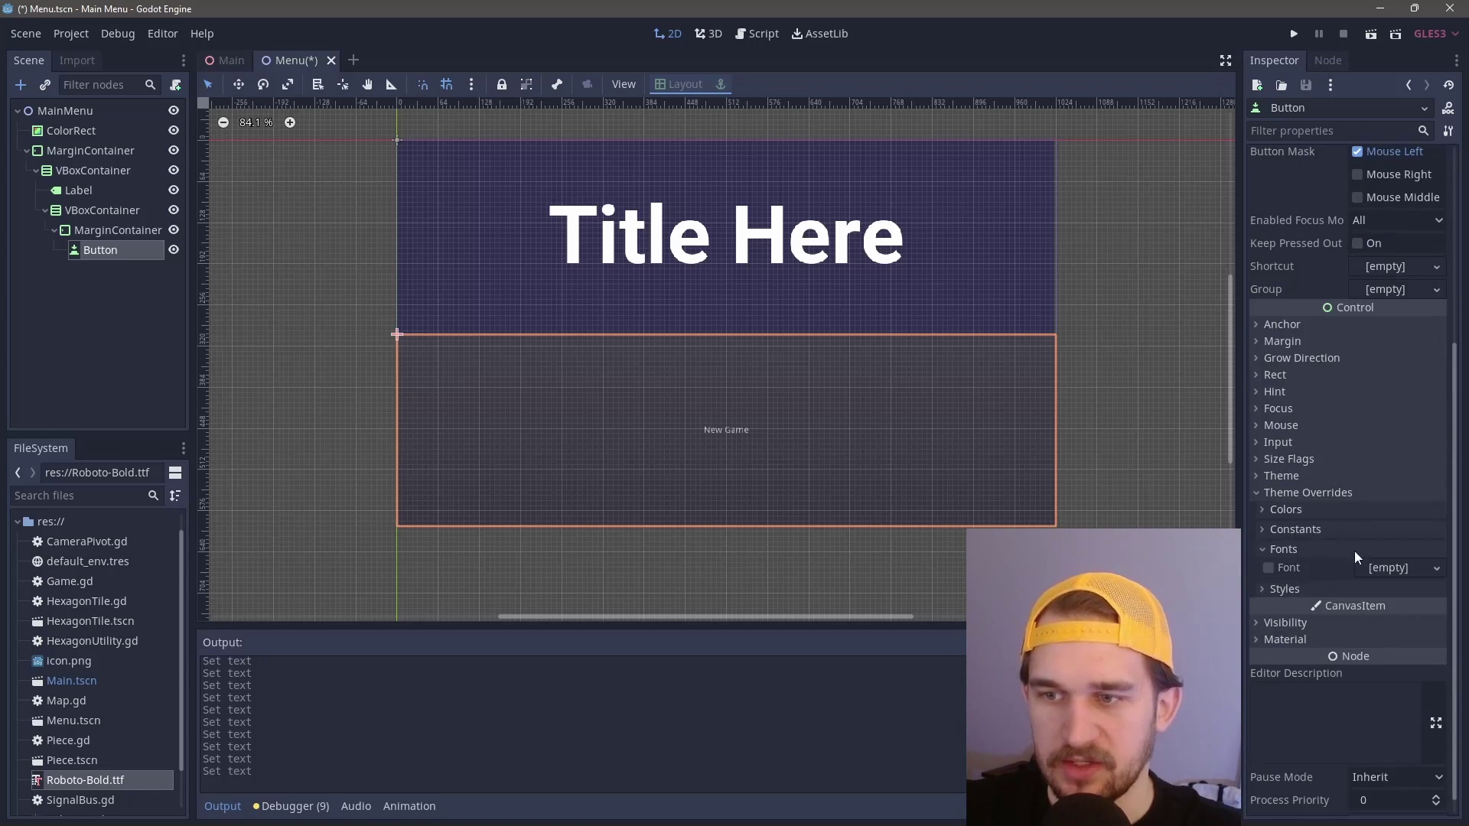
left_click(1415, 568)
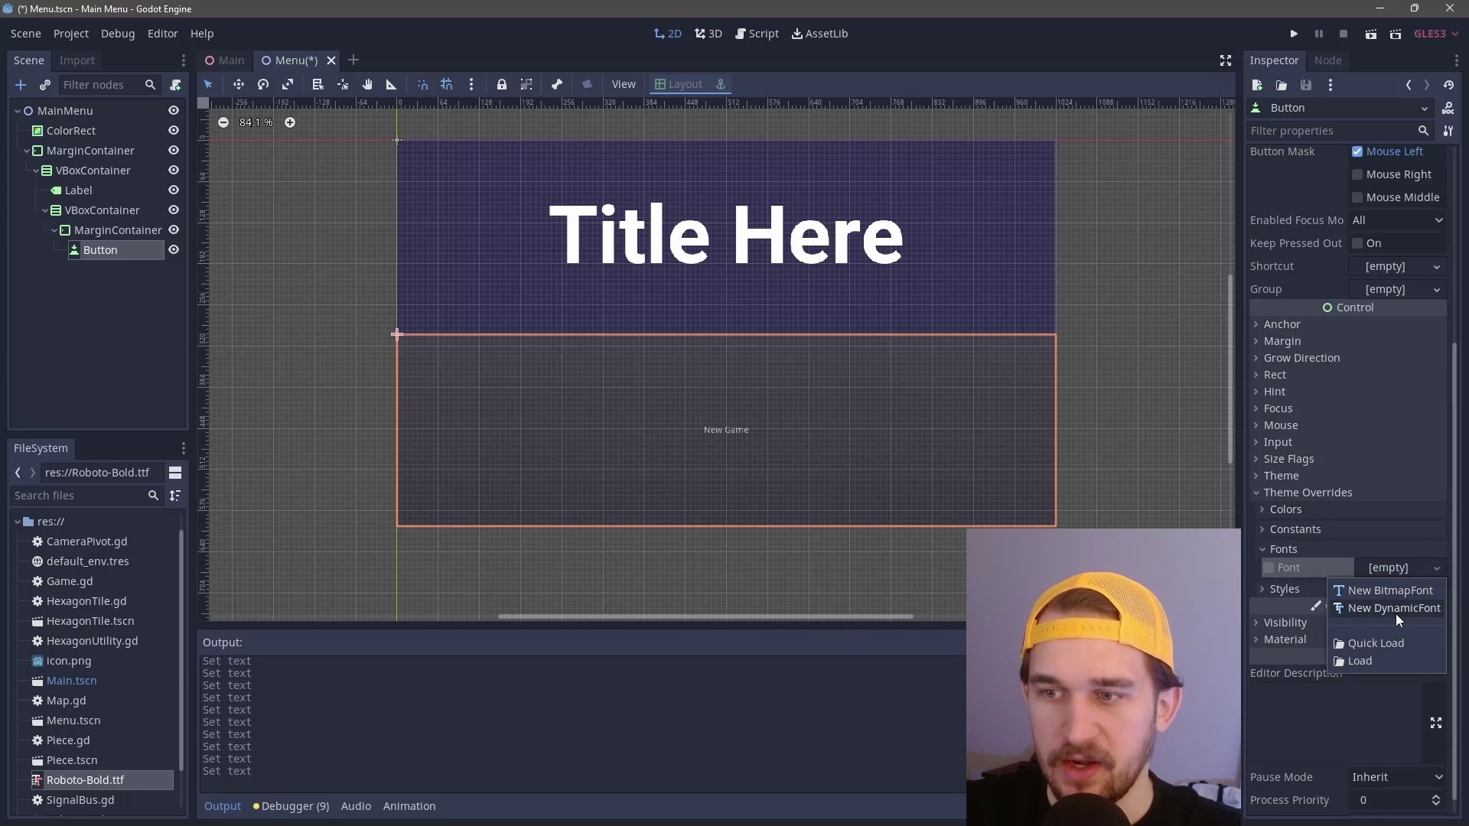
left_click(1397, 595)
left_click(1389, 567)
left_click(1291, 624)
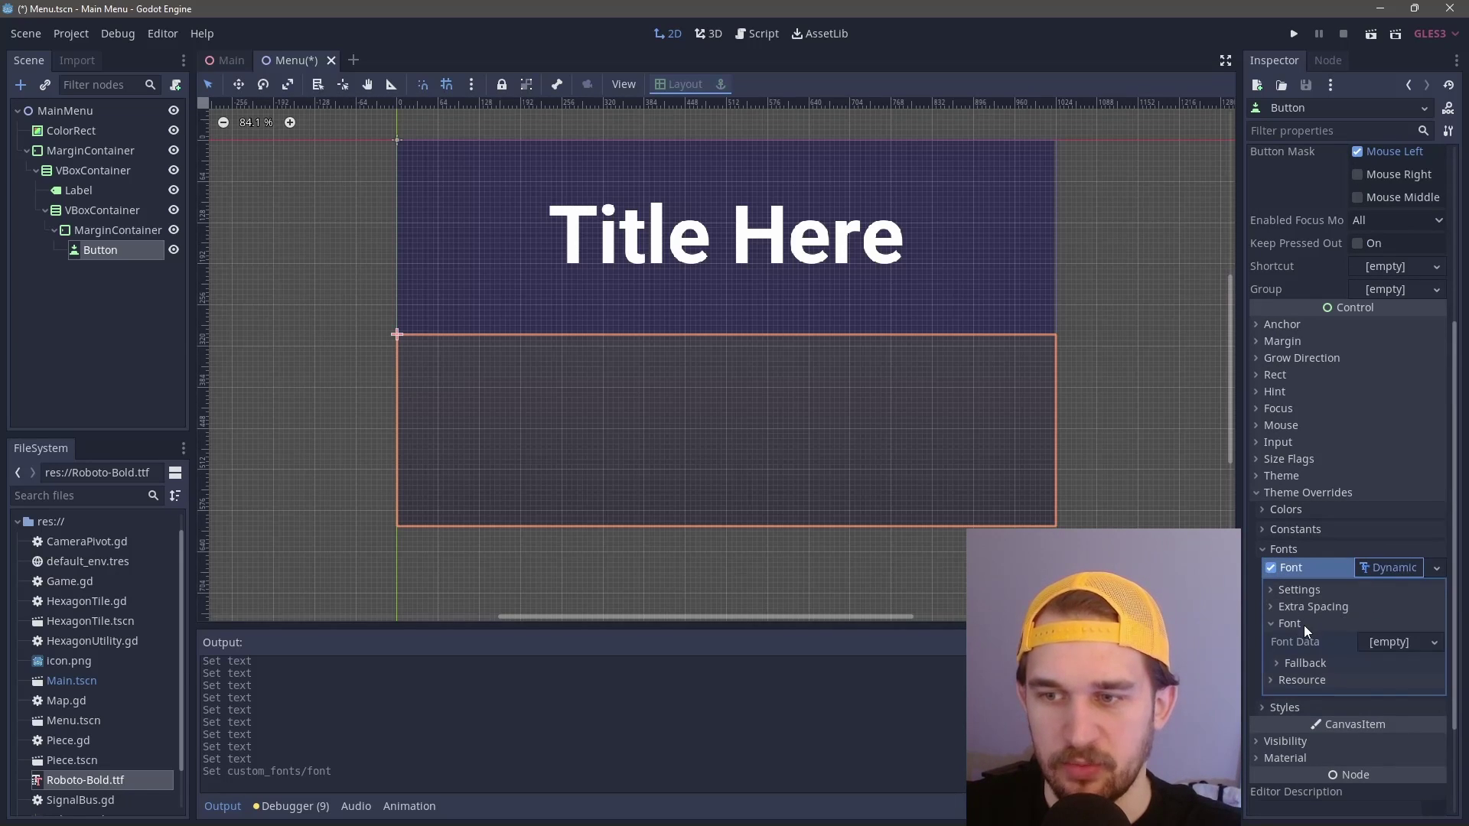
left_click_drag(99, 782, 1400, 643)
Step: Set the button's font size to 75
left_click(1314, 590)
left_click(1388, 609)
type("10")
key("BackSpace")
key("BackSpace")
type("75")
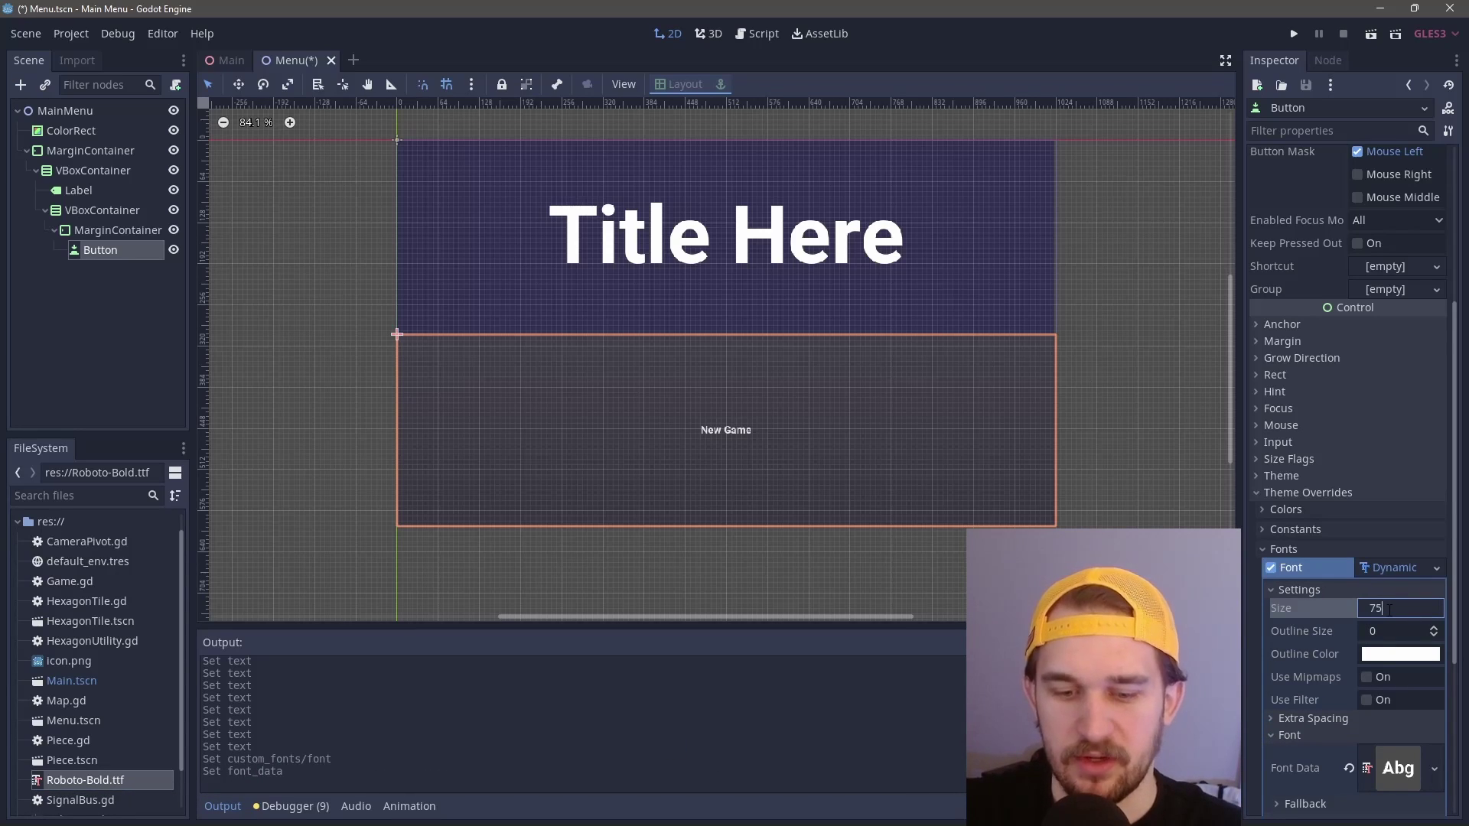
key("Return")
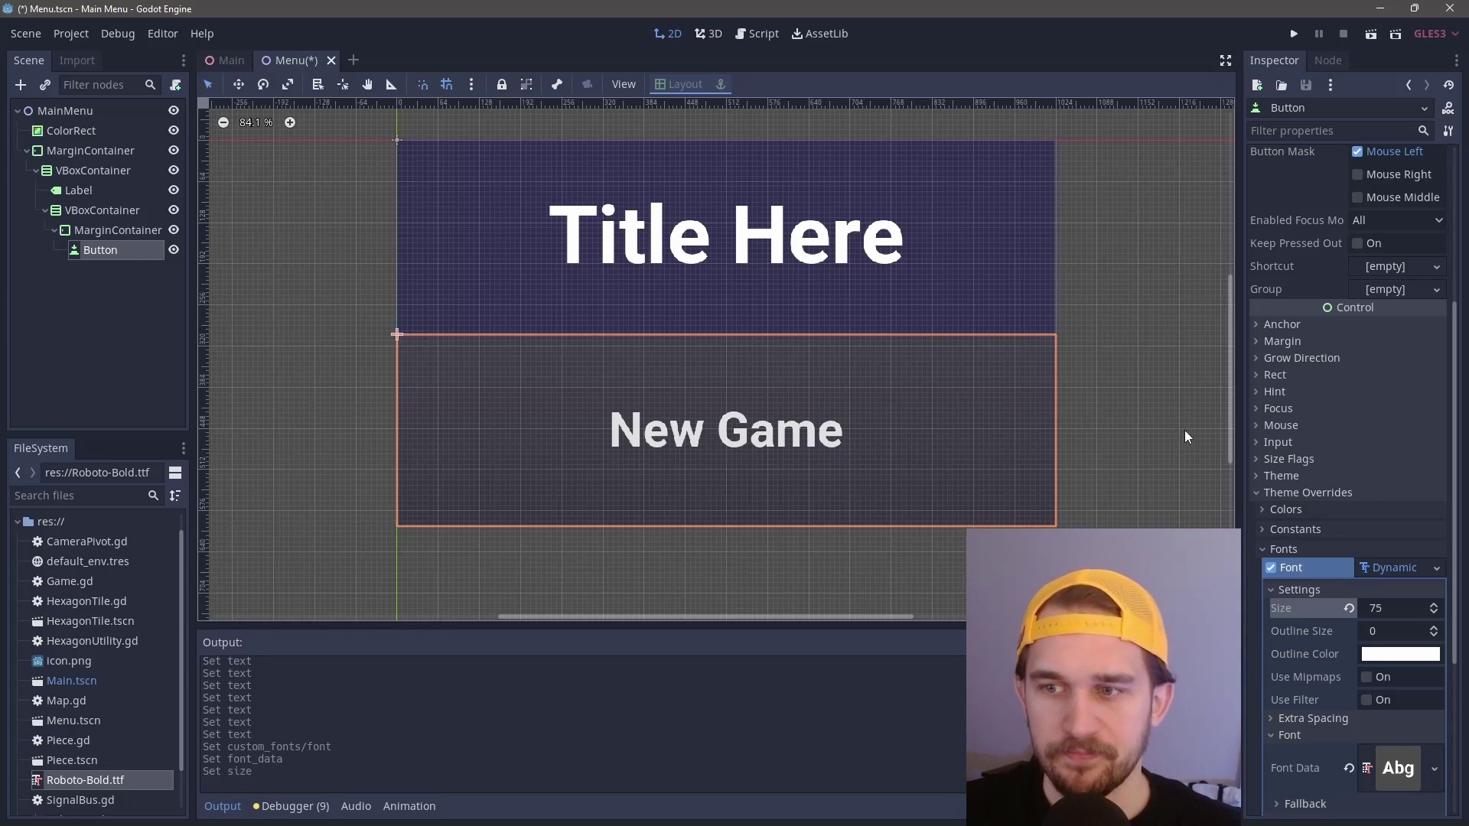
Step: Add a new StyleBoxFlat to the New Game button's Normal style override
left_click(1065, 395)
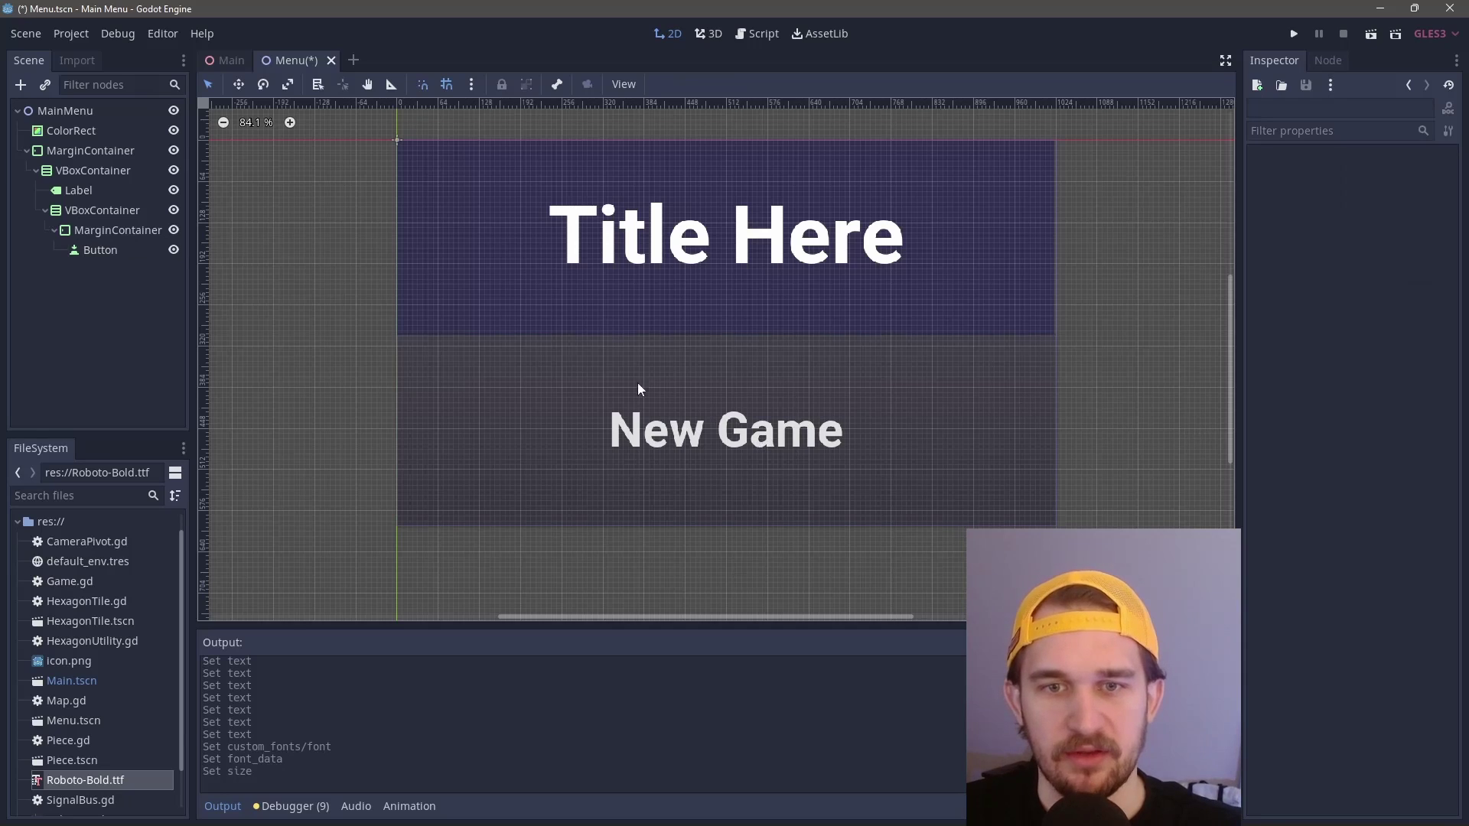
left_click(107, 250)
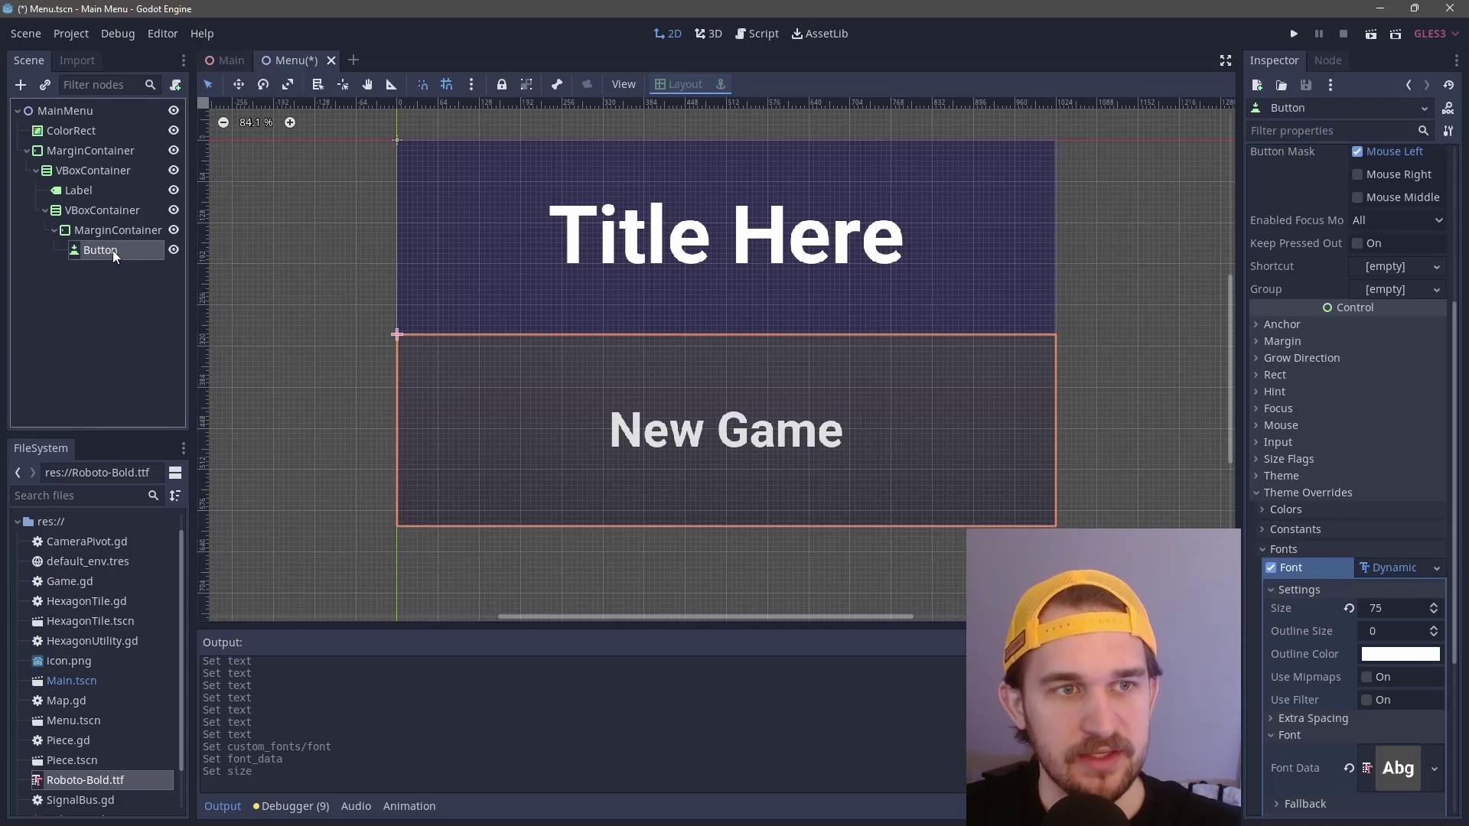
left_click(1265, 548)
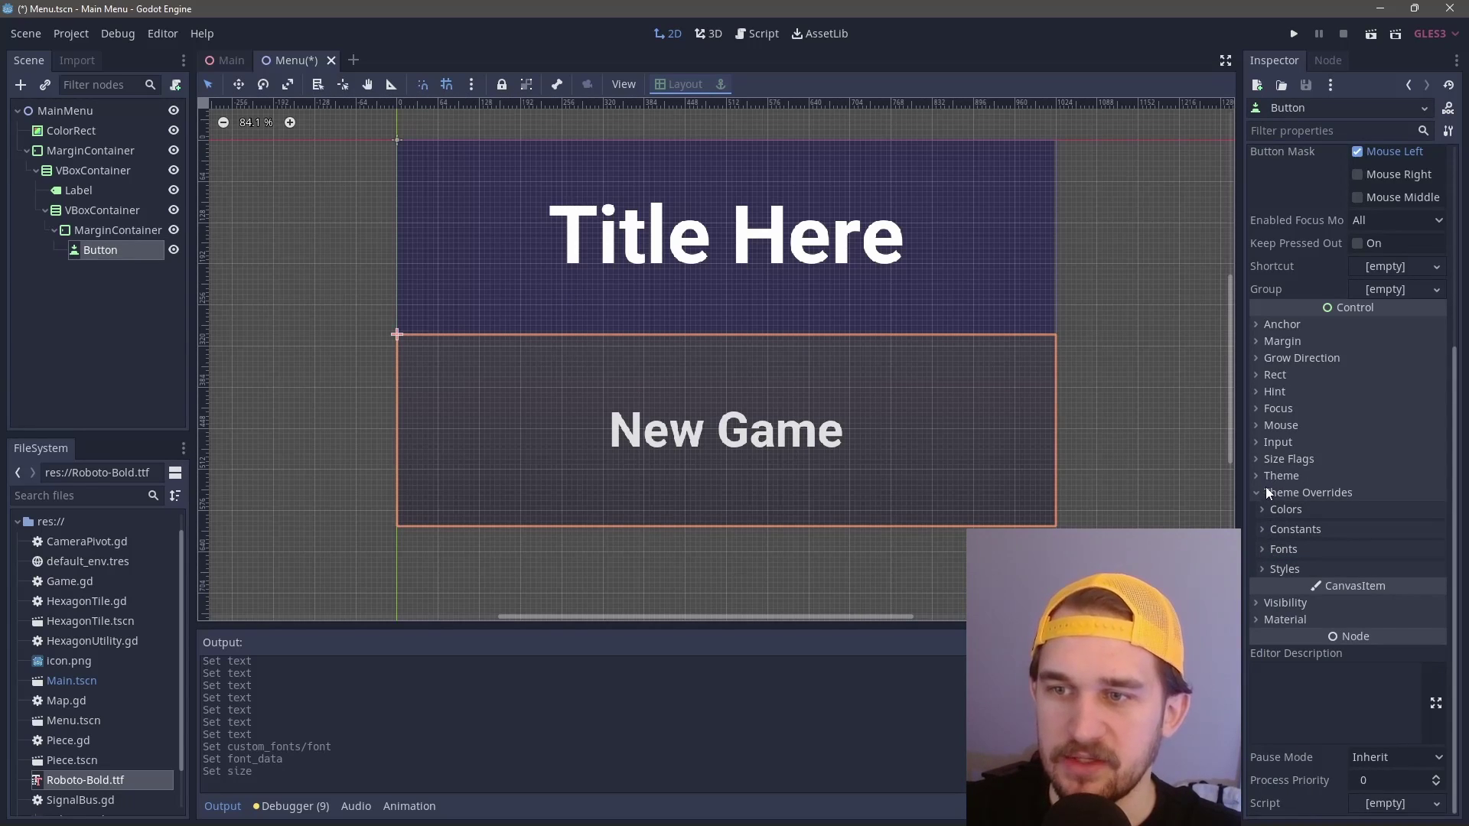
left_click(1279, 568)
scroll(1293, 565, "down", 2)
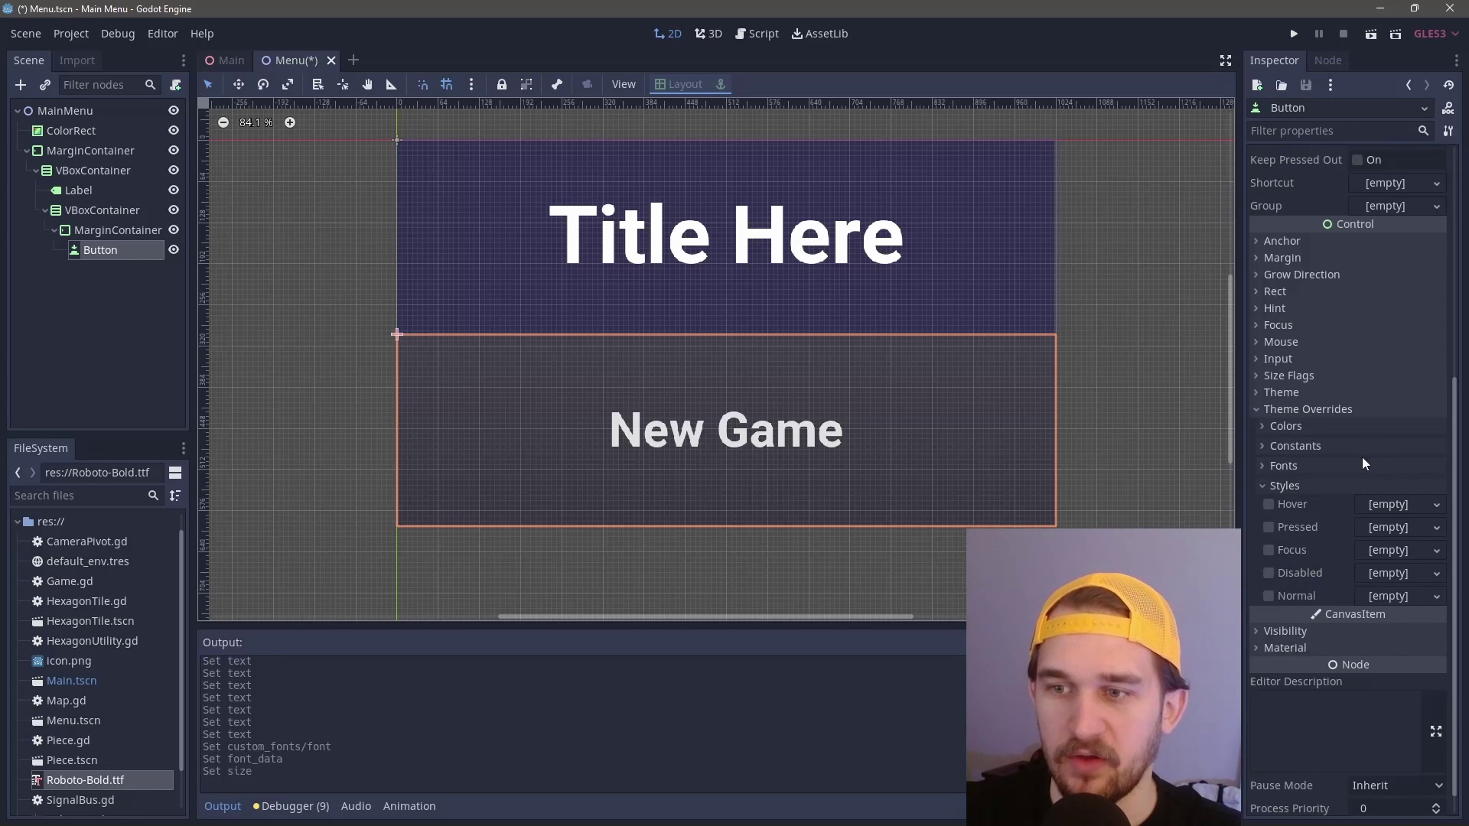
left_click(1388, 596)
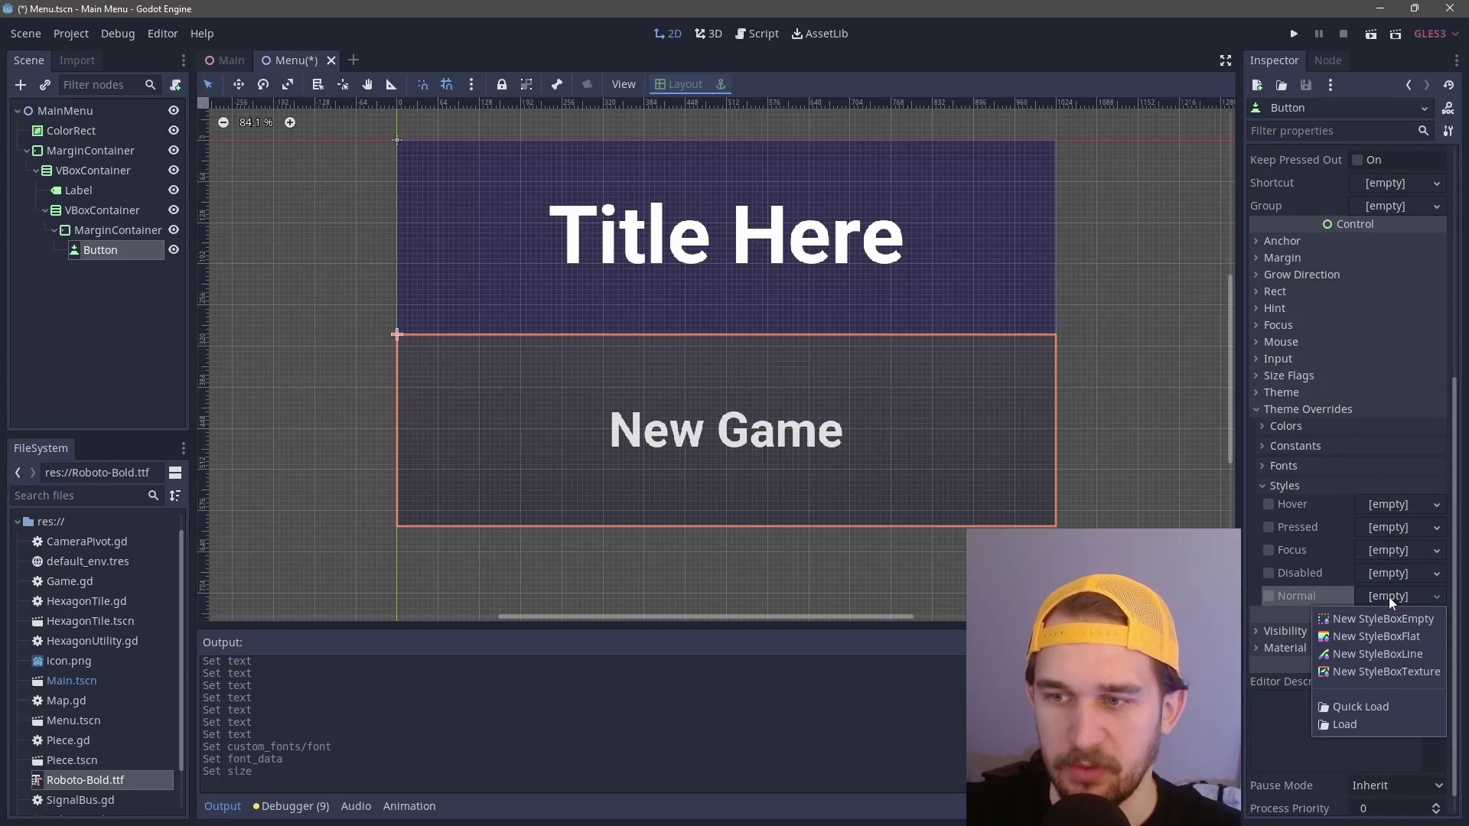
left_click(1394, 641)
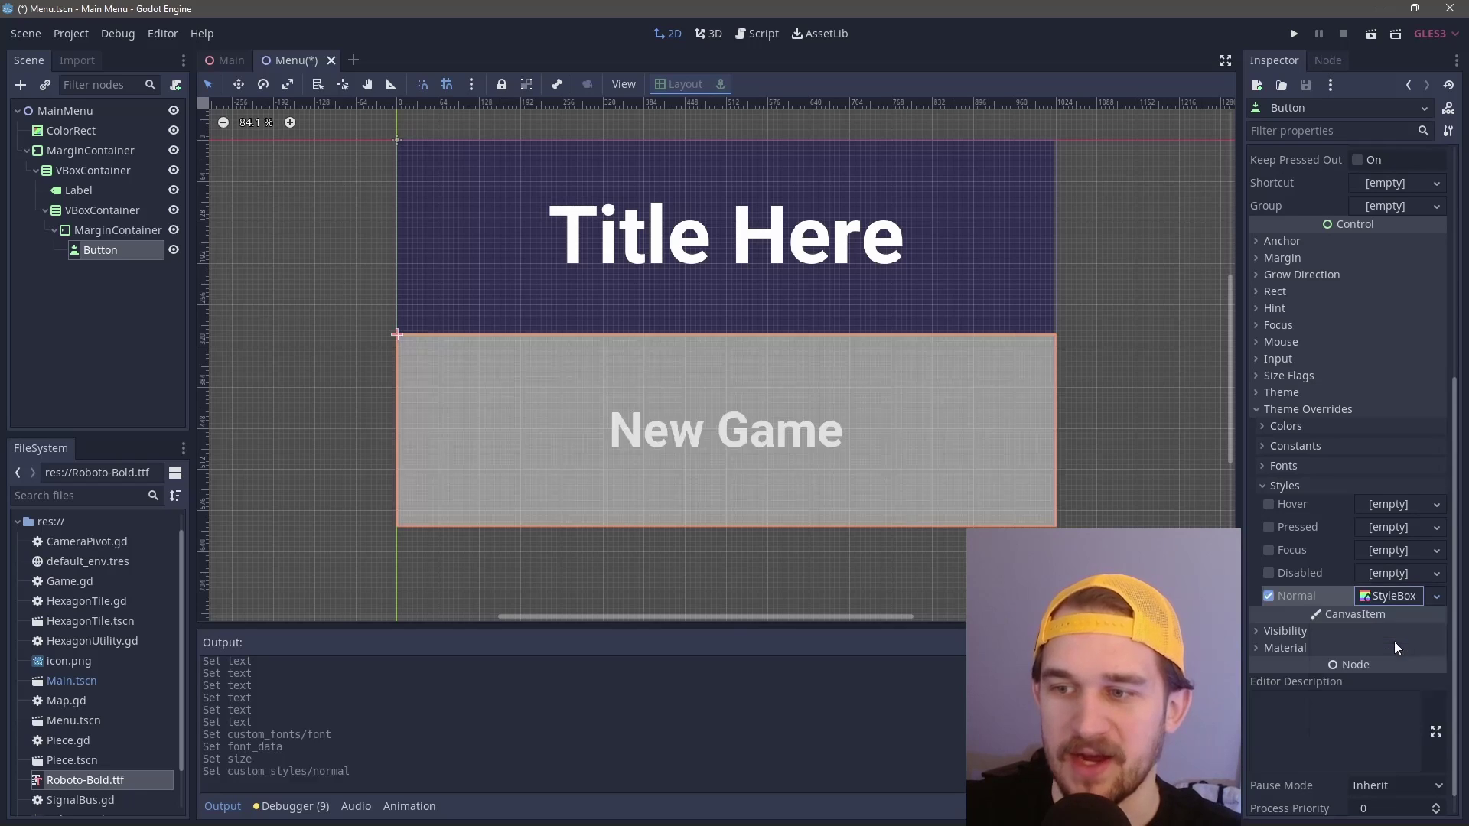
left_click(1392, 598)
scroll(1403, 729, "down", 2)
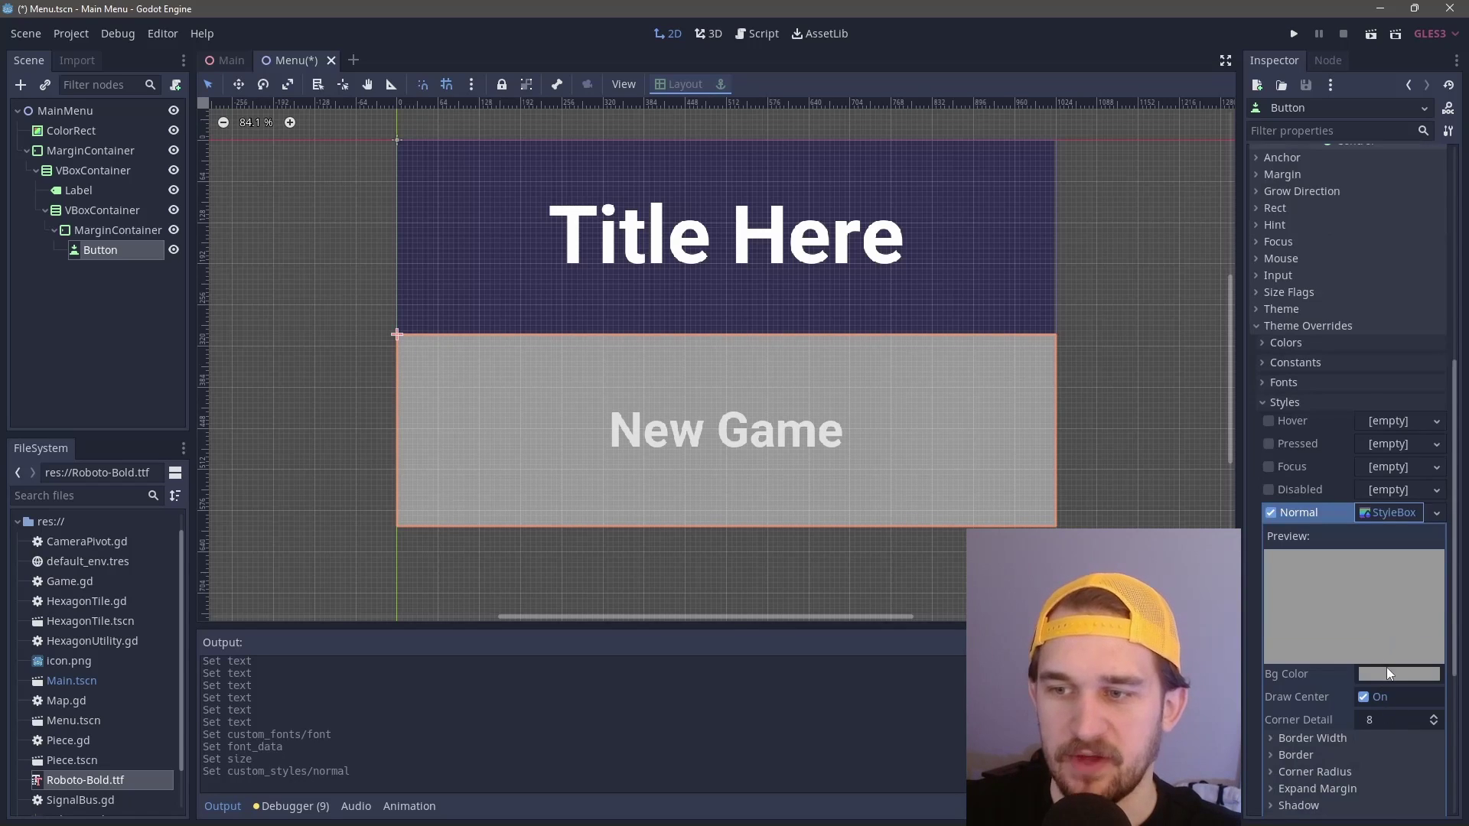
Step: Set the Normal style's background colour to black with alpha 100
left_click(1386, 667)
left_click_drag(1208, 429, 1117, 508)
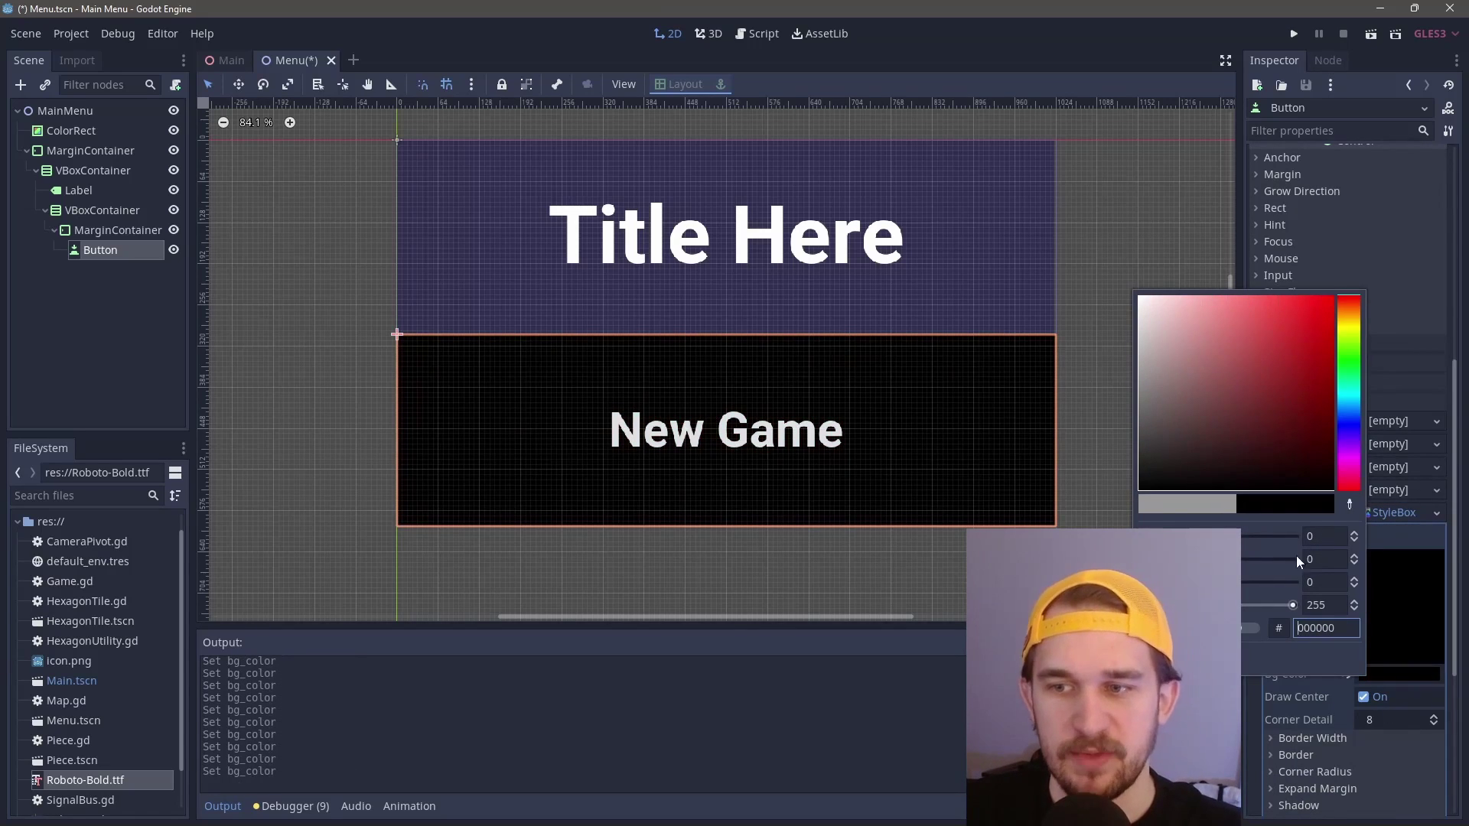
left_click(1317, 604)
key("BackSpace")
key("BackSpace")
key("BackSpace")
type("100")
key("Return")
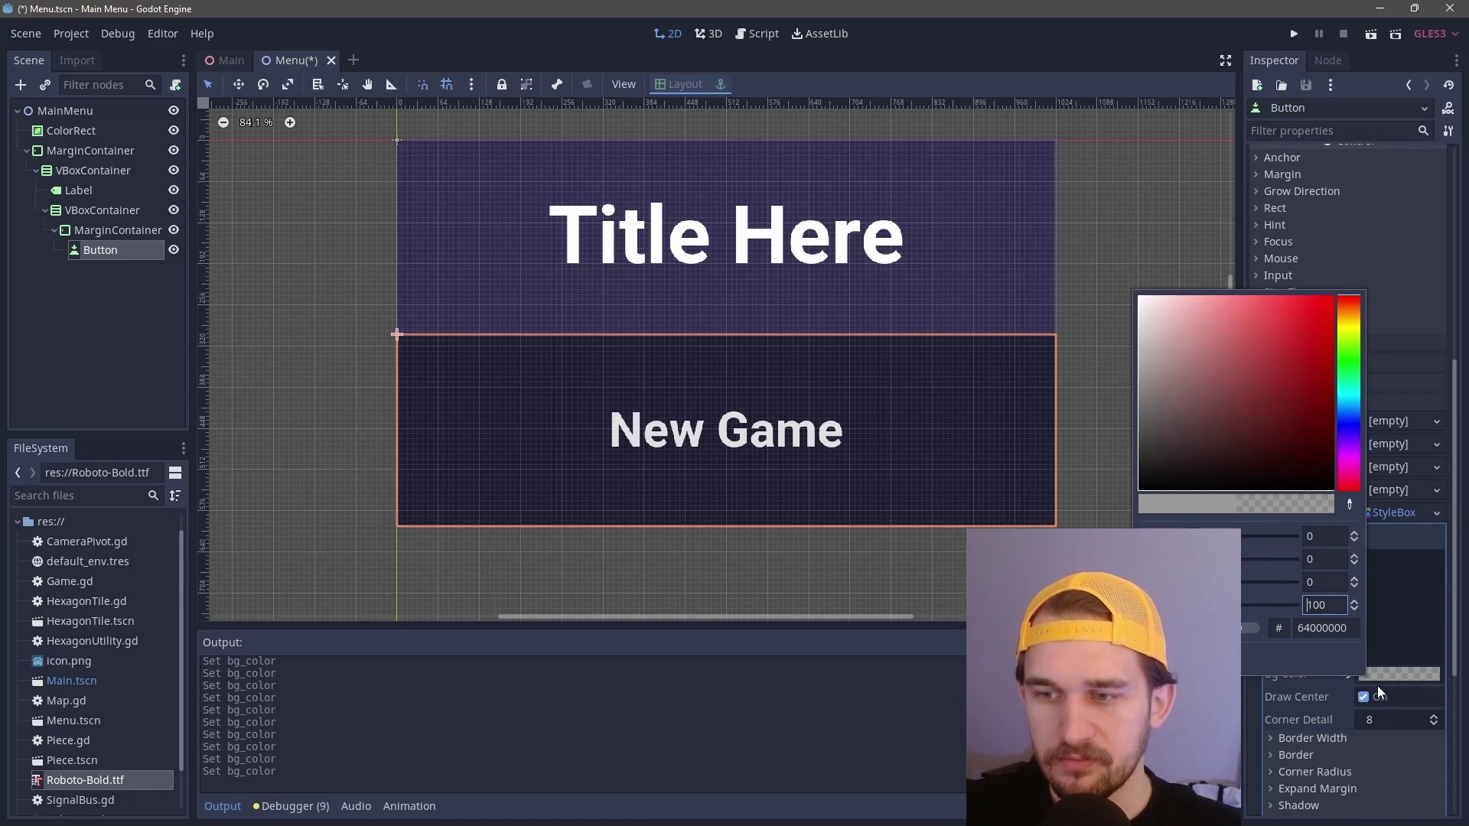
left_click(1324, 774)
Step: Round all four Normal style corners to radius 5 and hide the canvas grid
left_click(1324, 774)
left_click(1386, 706)
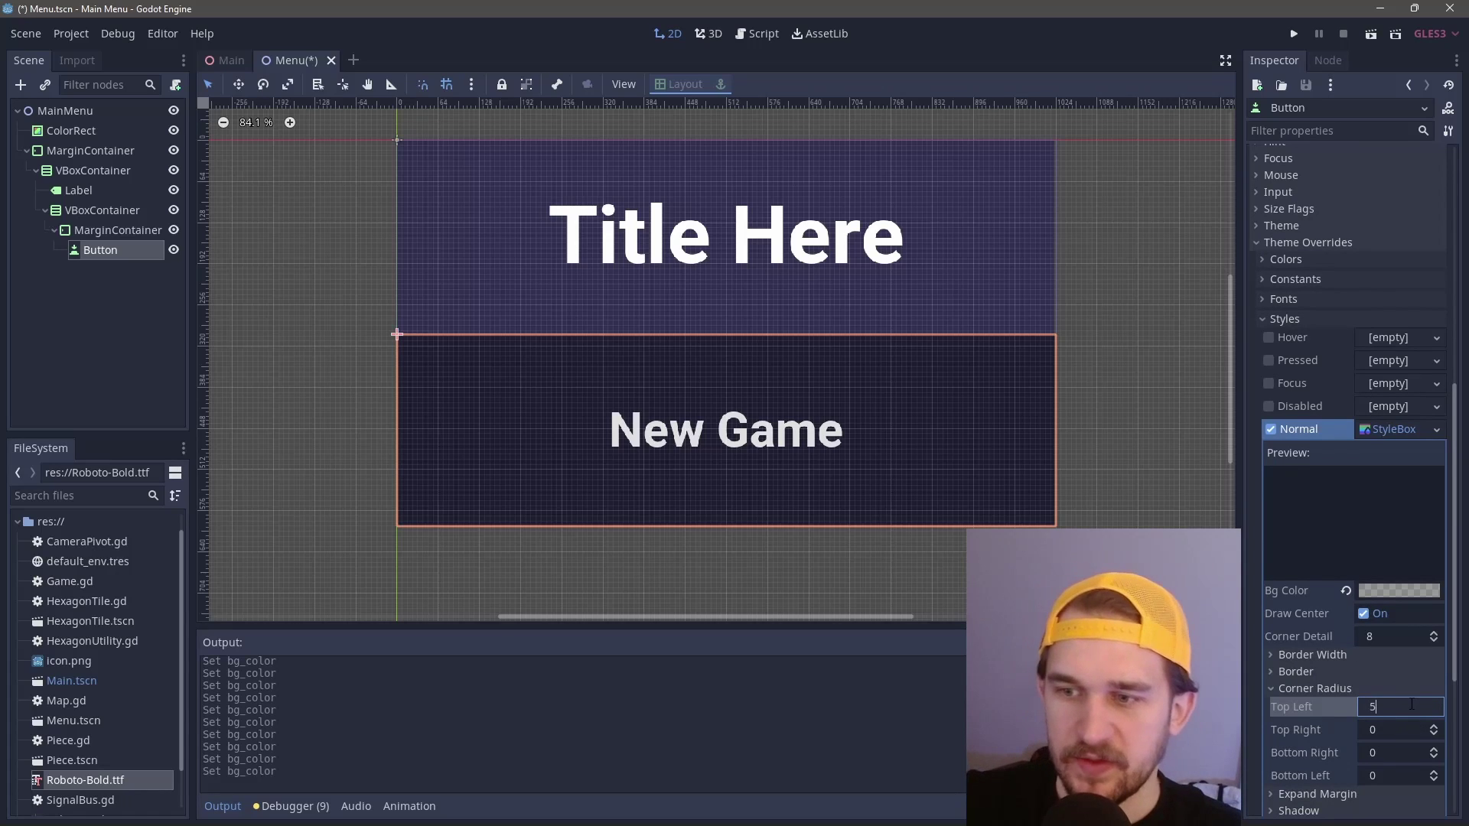
type("5")
left_click(1386, 729)
type("5")
left_click(1404, 754)
type("5")
left_click(1399, 776)
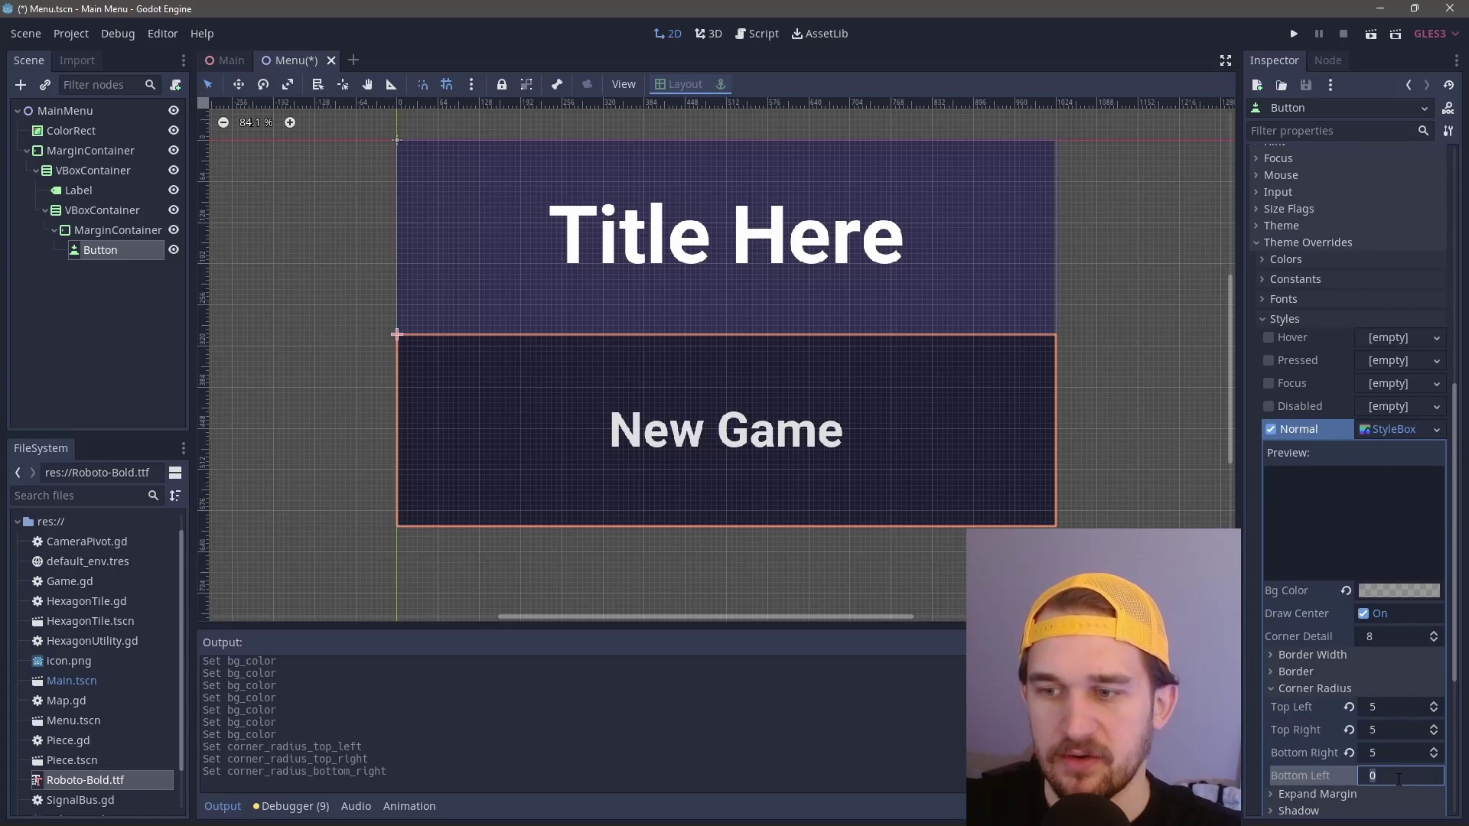
left_click(1173, 467)
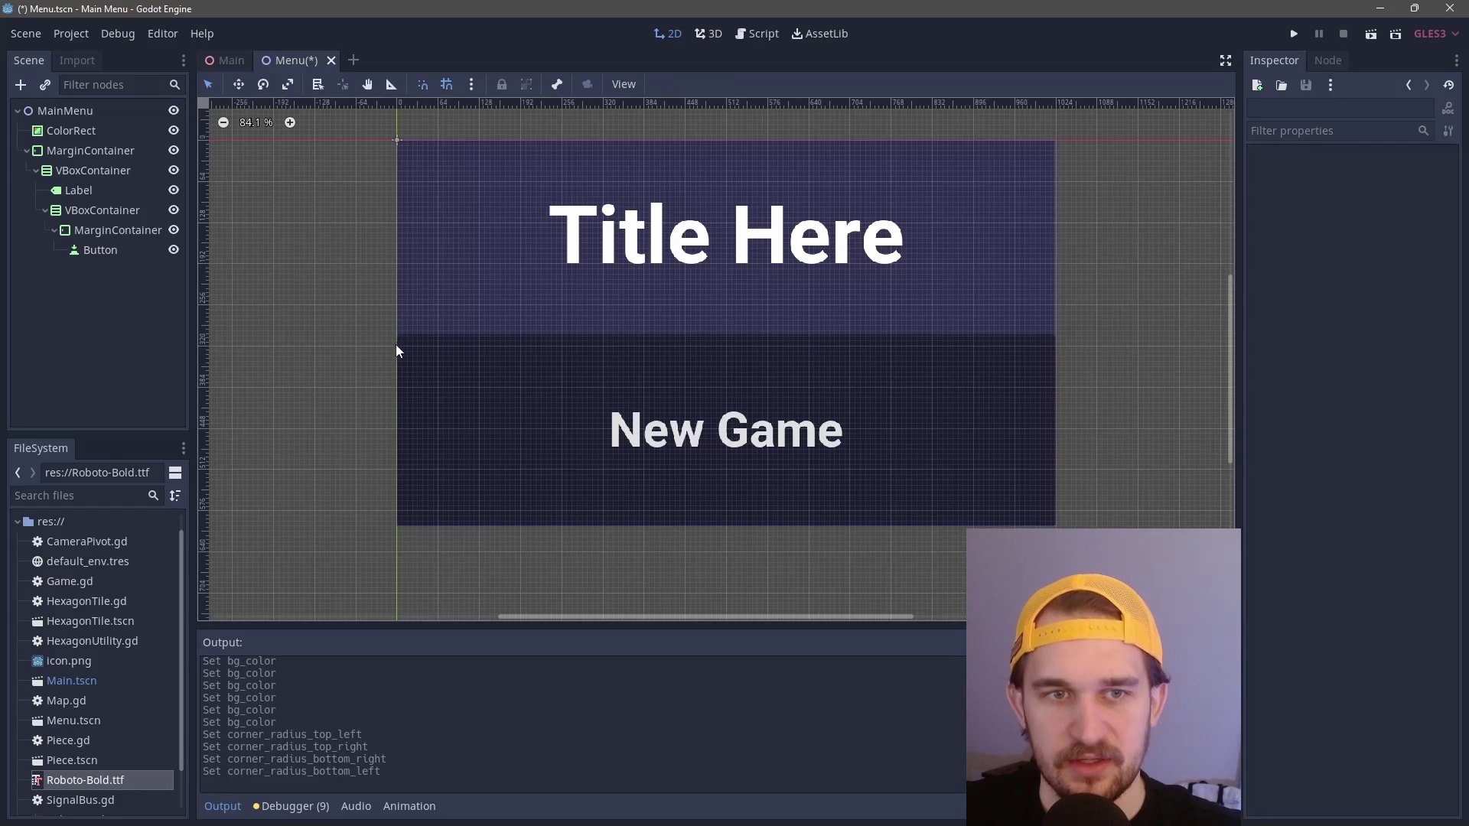
left_click(445, 85)
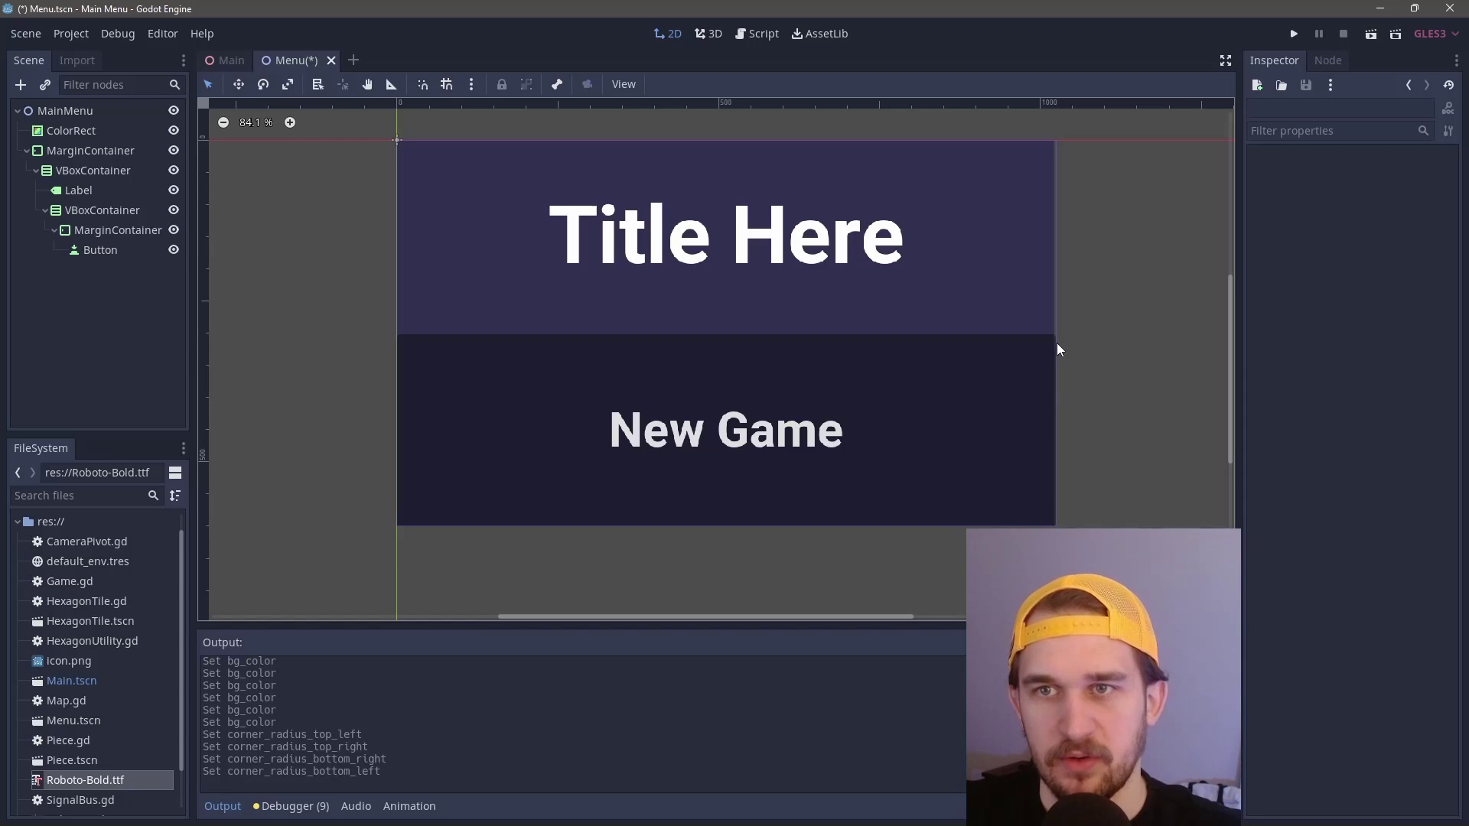
Step: Add a StyleBoxFlat Hover style with a black background at alpha 125
left_click(107, 252)
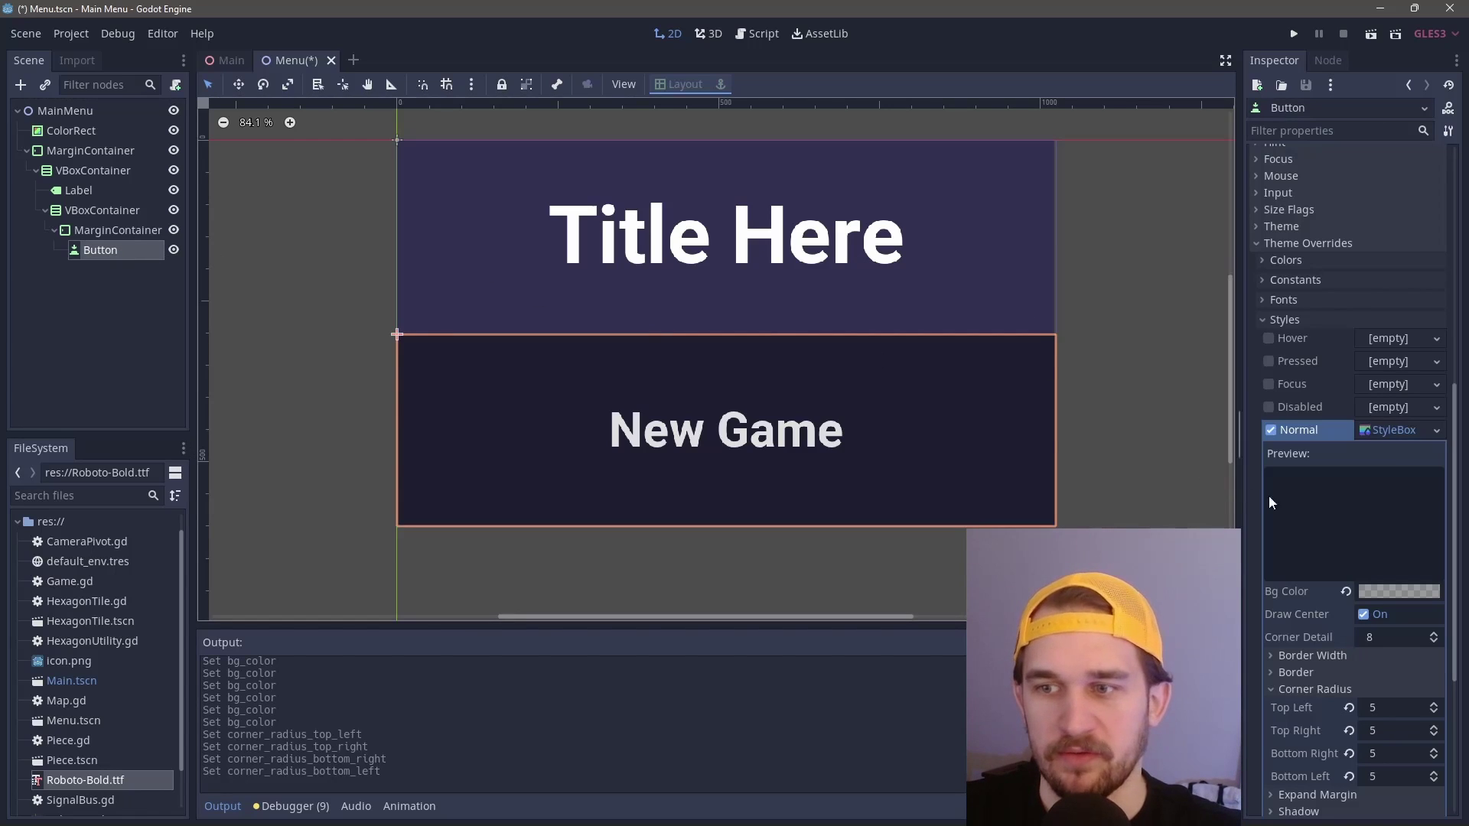
left_click(1395, 338)
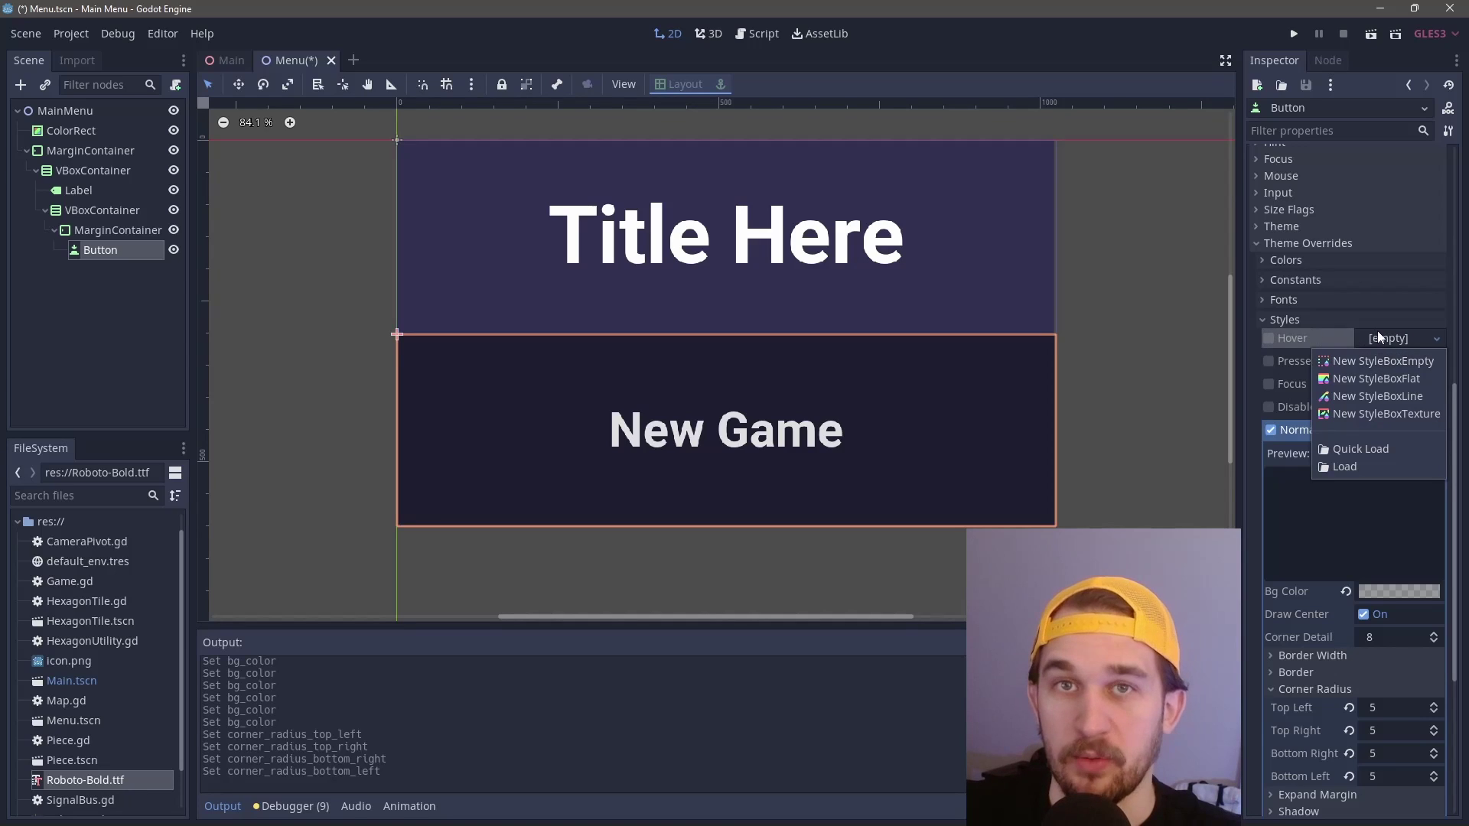
left_click(1384, 379)
left_click(1388, 341)
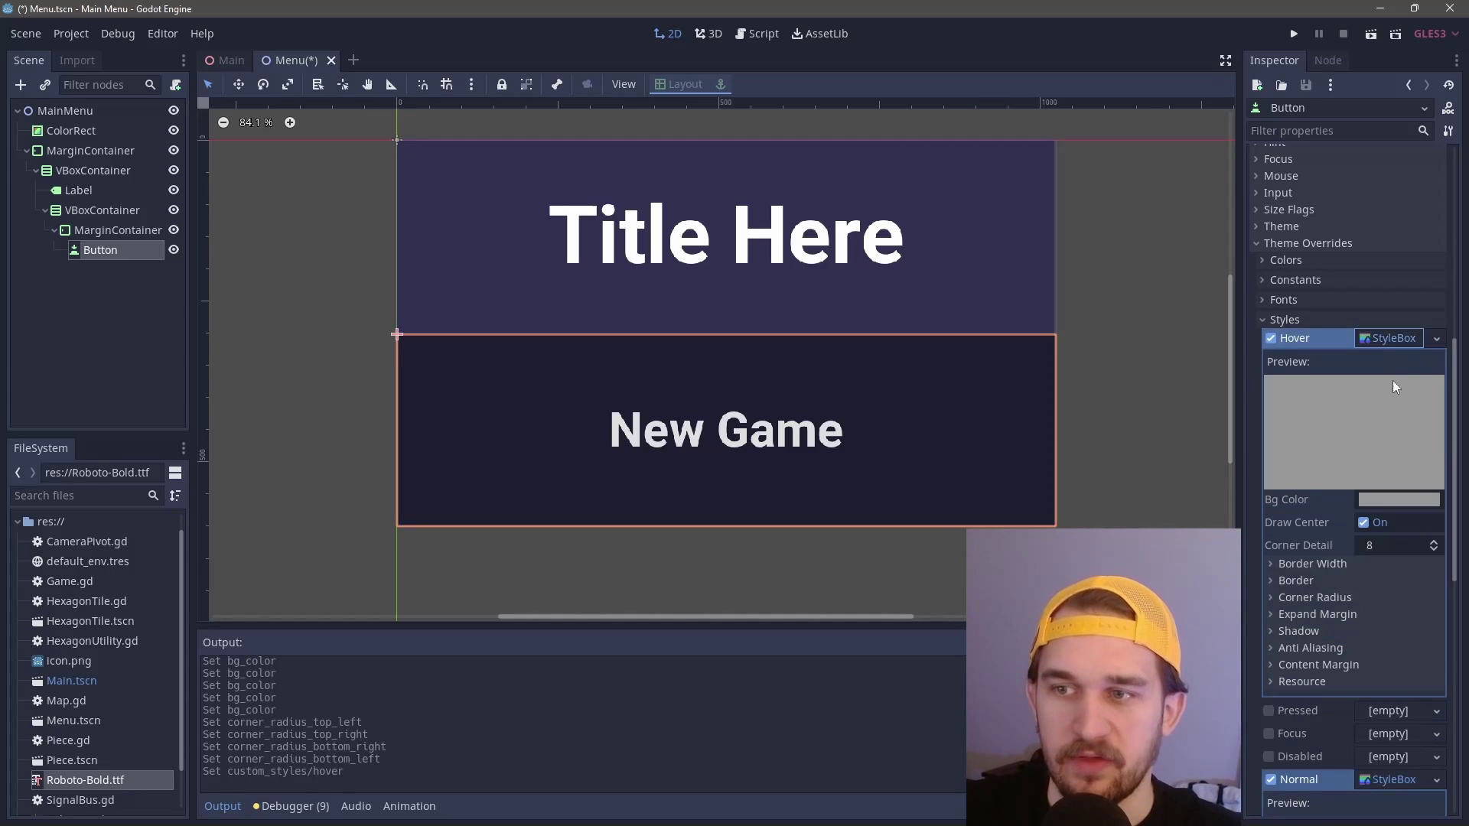
left_click(1406, 501)
left_click_drag(1254, 295, 1141, 335)
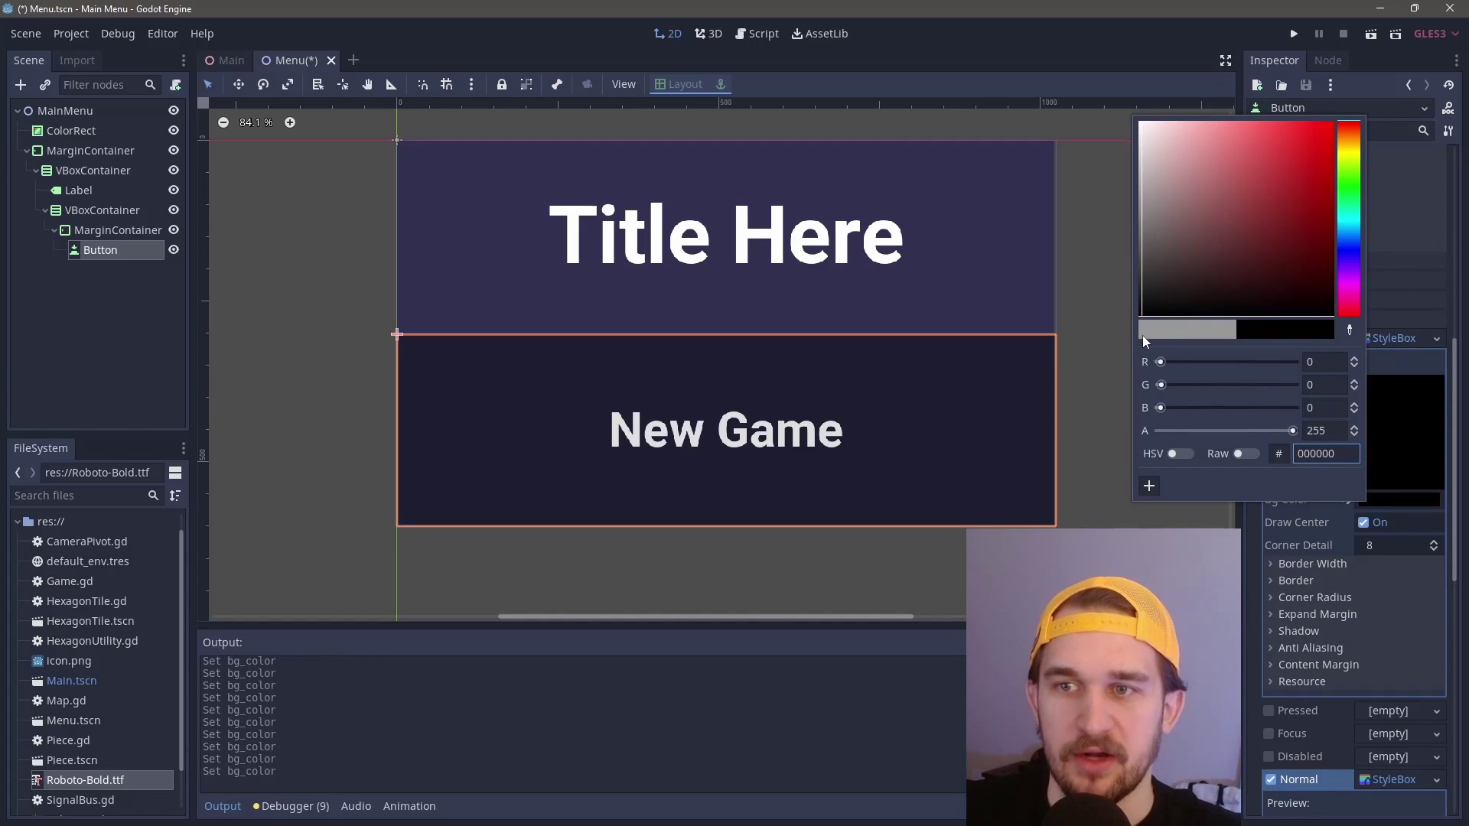
left_click(1323, 425)
type("125")
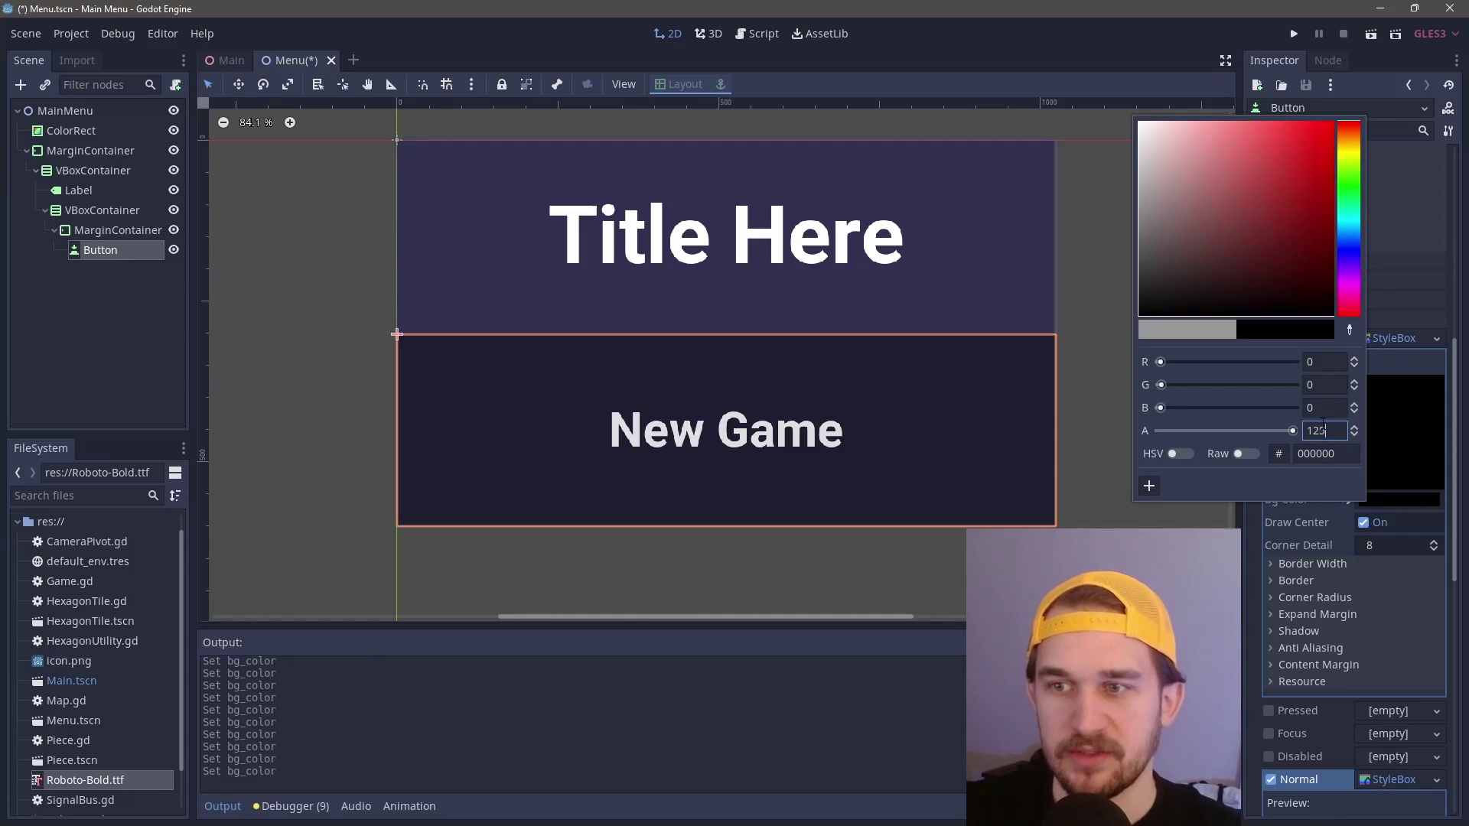
key("Return")
left_click(1302, 601)
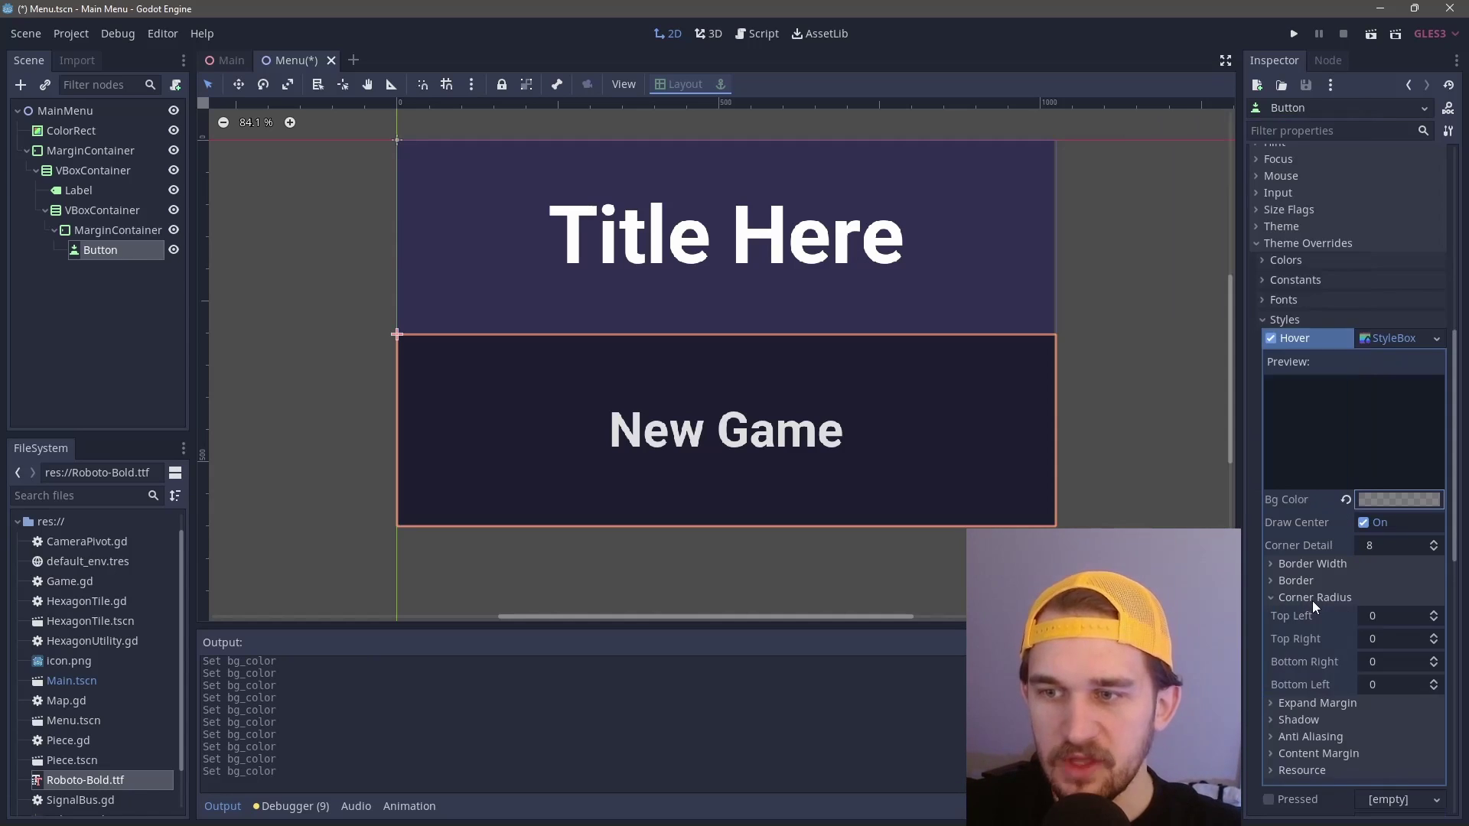
Step: Set the Hover style's top corner radii to 5
left_click(1316, 597)
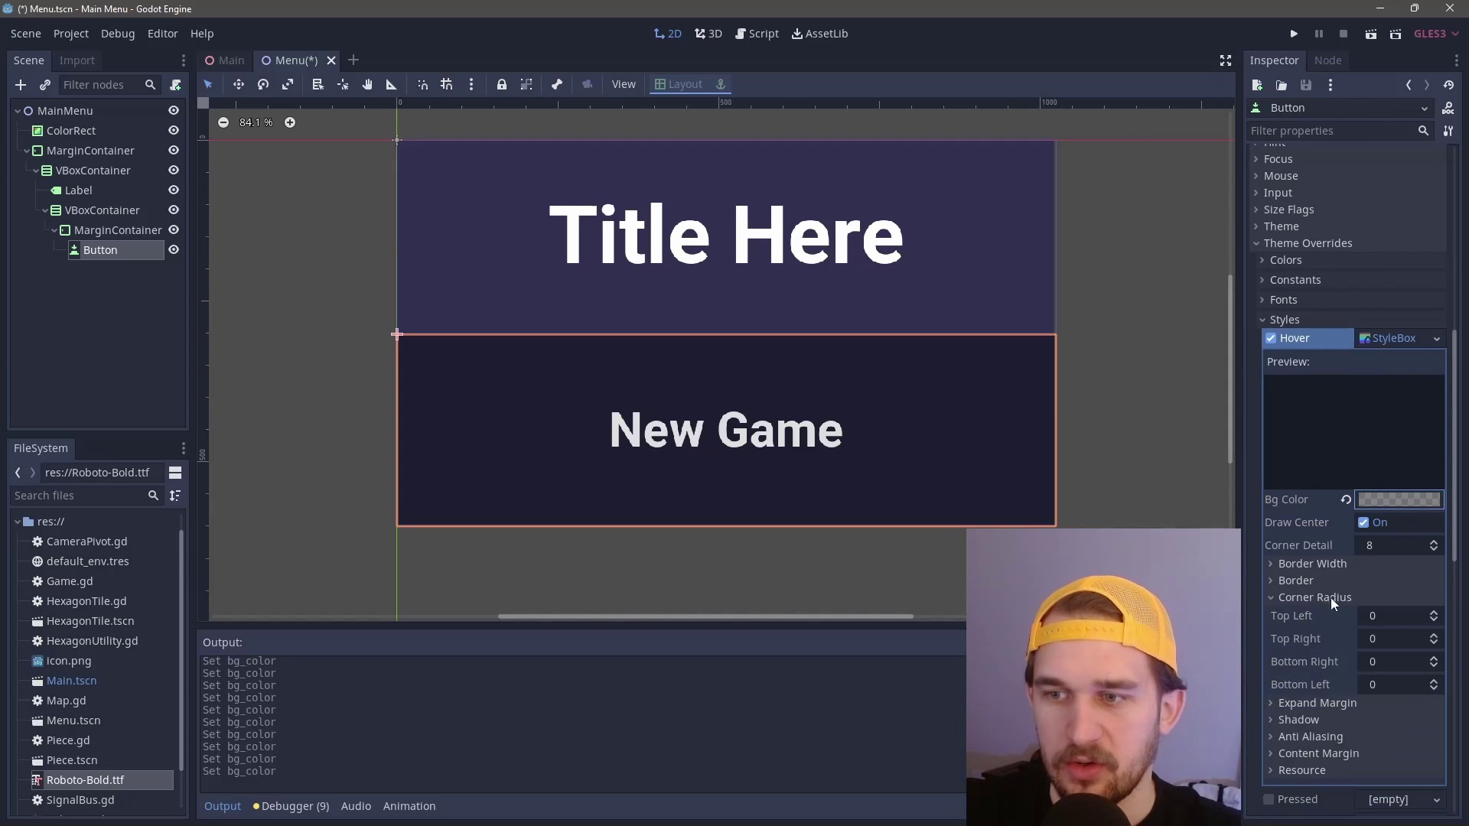
left_click(1380, 616)
type("5")
key("Return")
type("5")
key("Tab")
Step: Finish the Hover style's remaining corner radii at 5 and collapse it
type("5")
key("Tab")
type("5")
left_click(1387, 337)
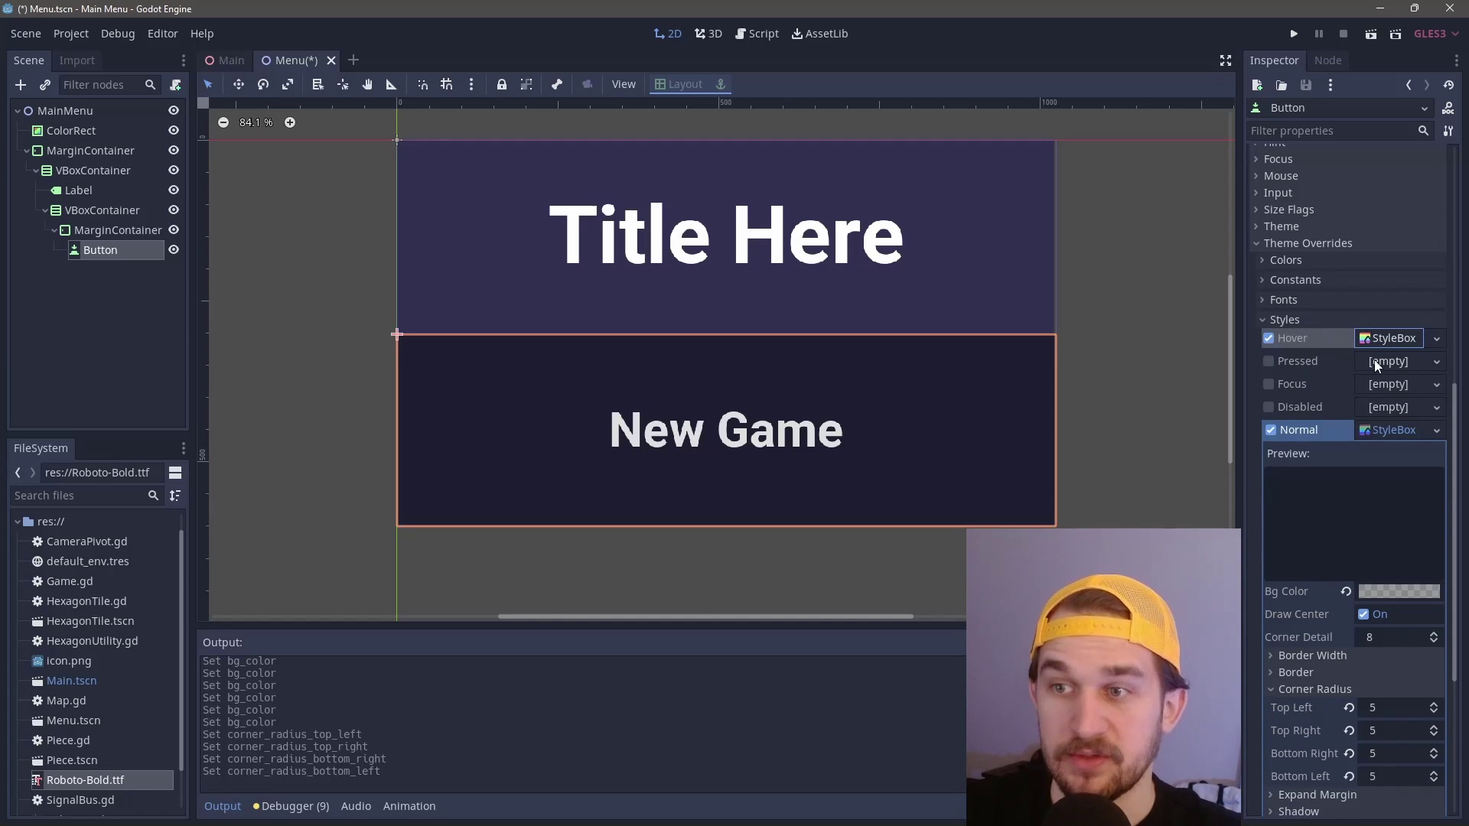
Step: Add a StyleBoxFlat Pressed style with a black background at alpha 175
left_click(1374, 361)
left_click(1378, 403)
left_click(1388, 361)
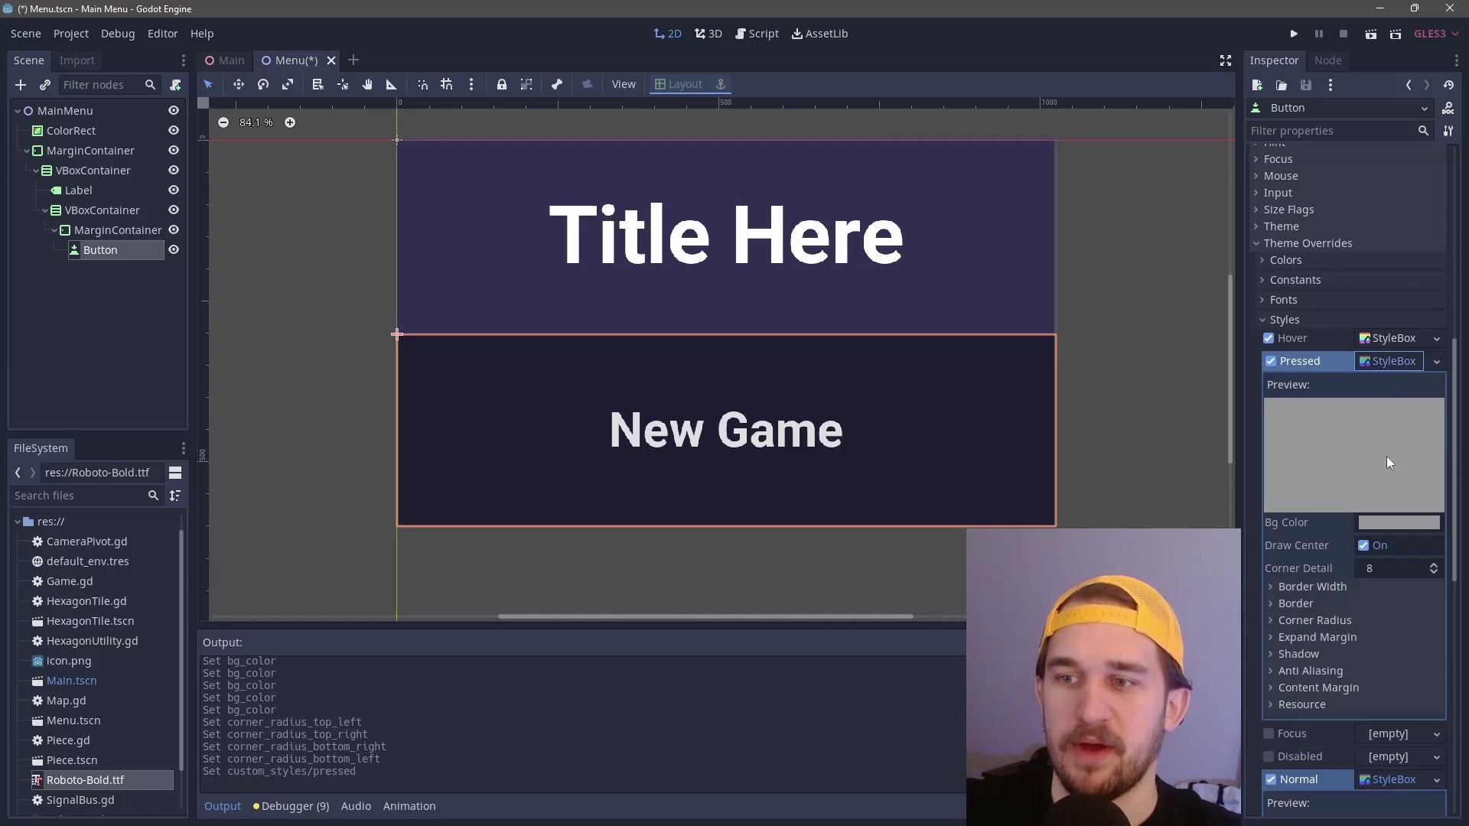
left_click(1403, 516)
left_click_drag(1242, 271, 1084, 396)
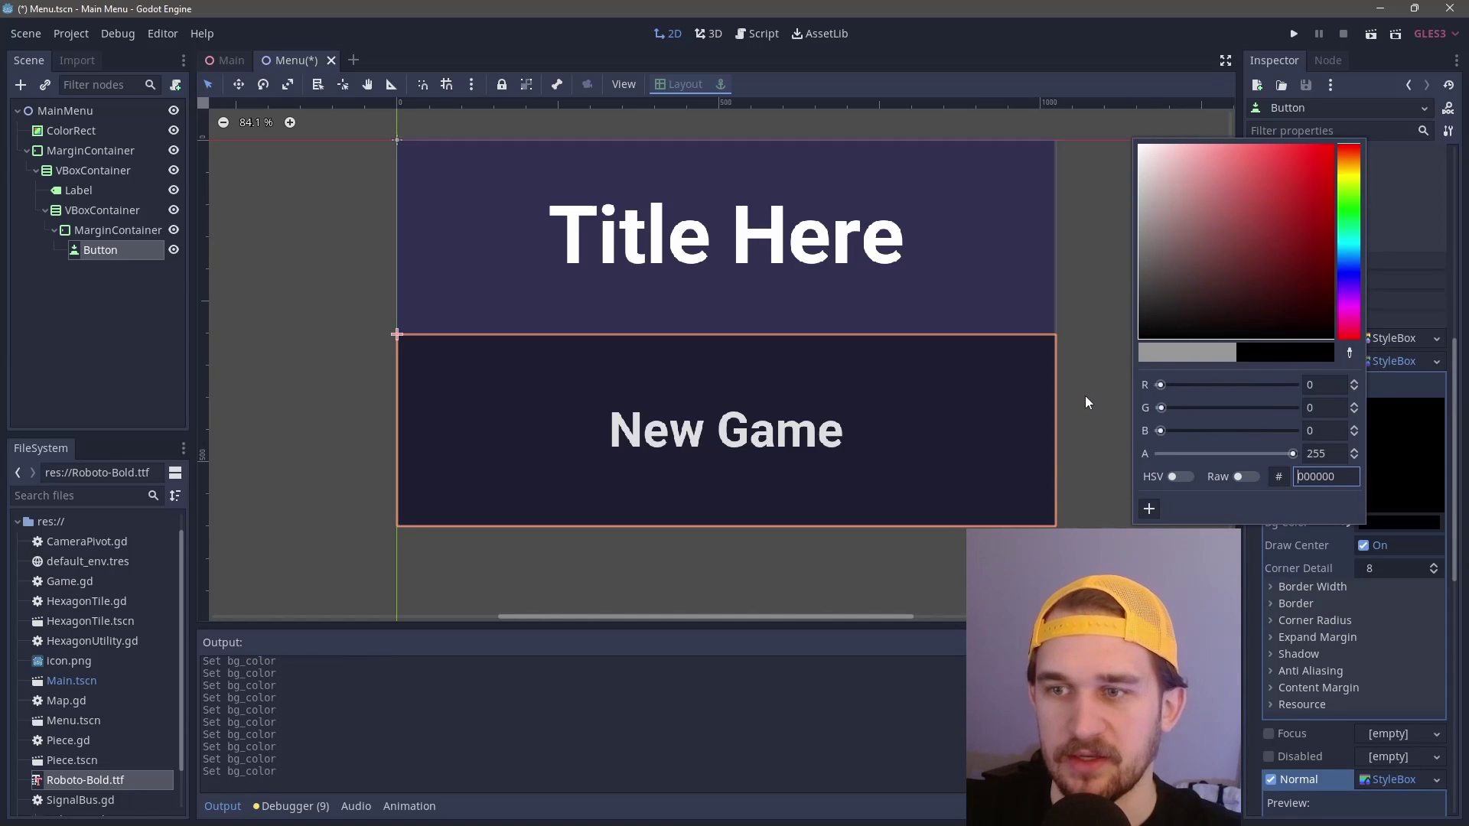
double_click(1327, 453)
type("1")
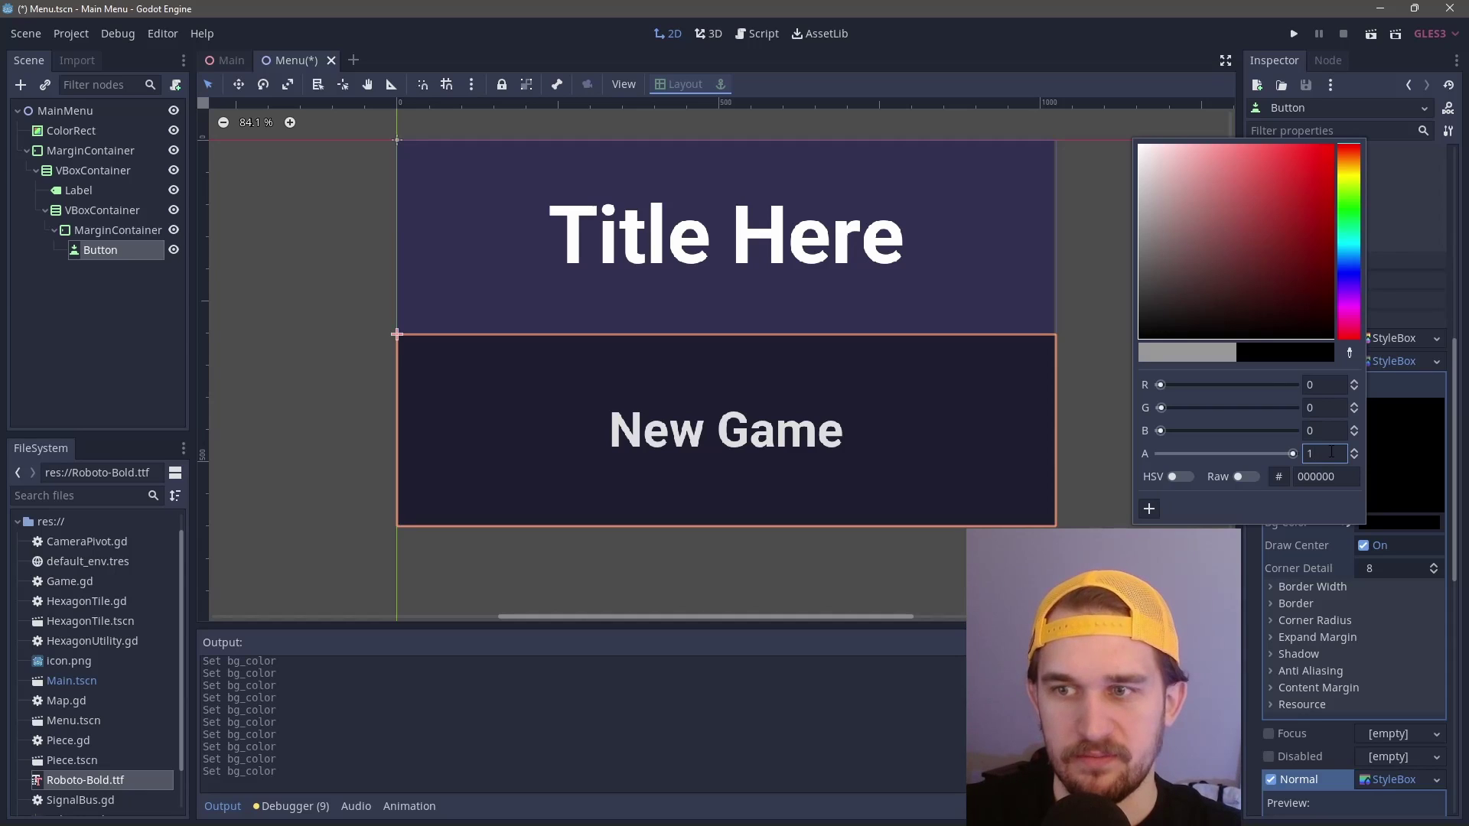
type("75")
key("Return")
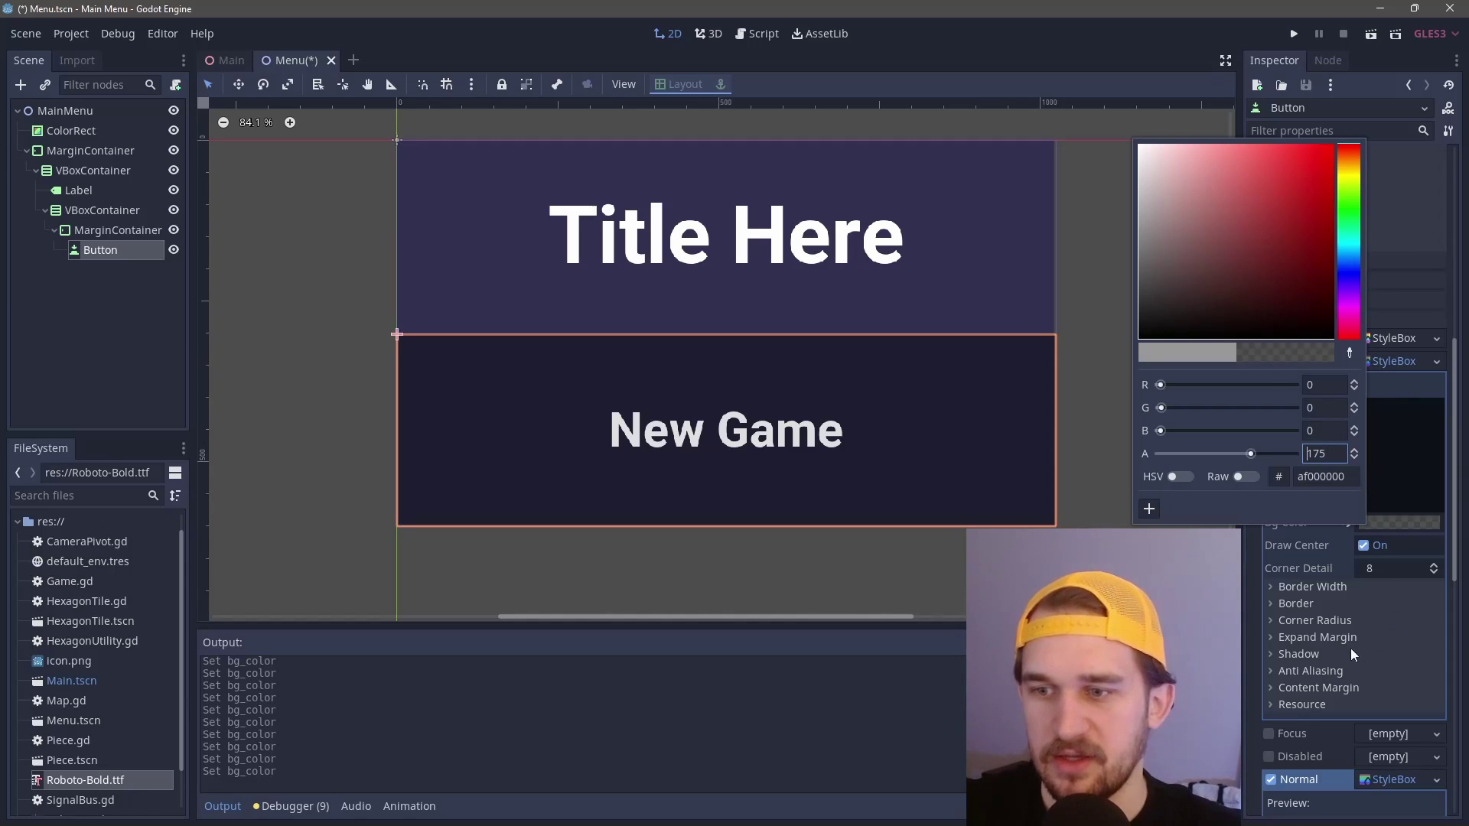
Step: Set all four Pressed style corner radii to 5
left_click(1305, 622)
left_click(1392, 638)
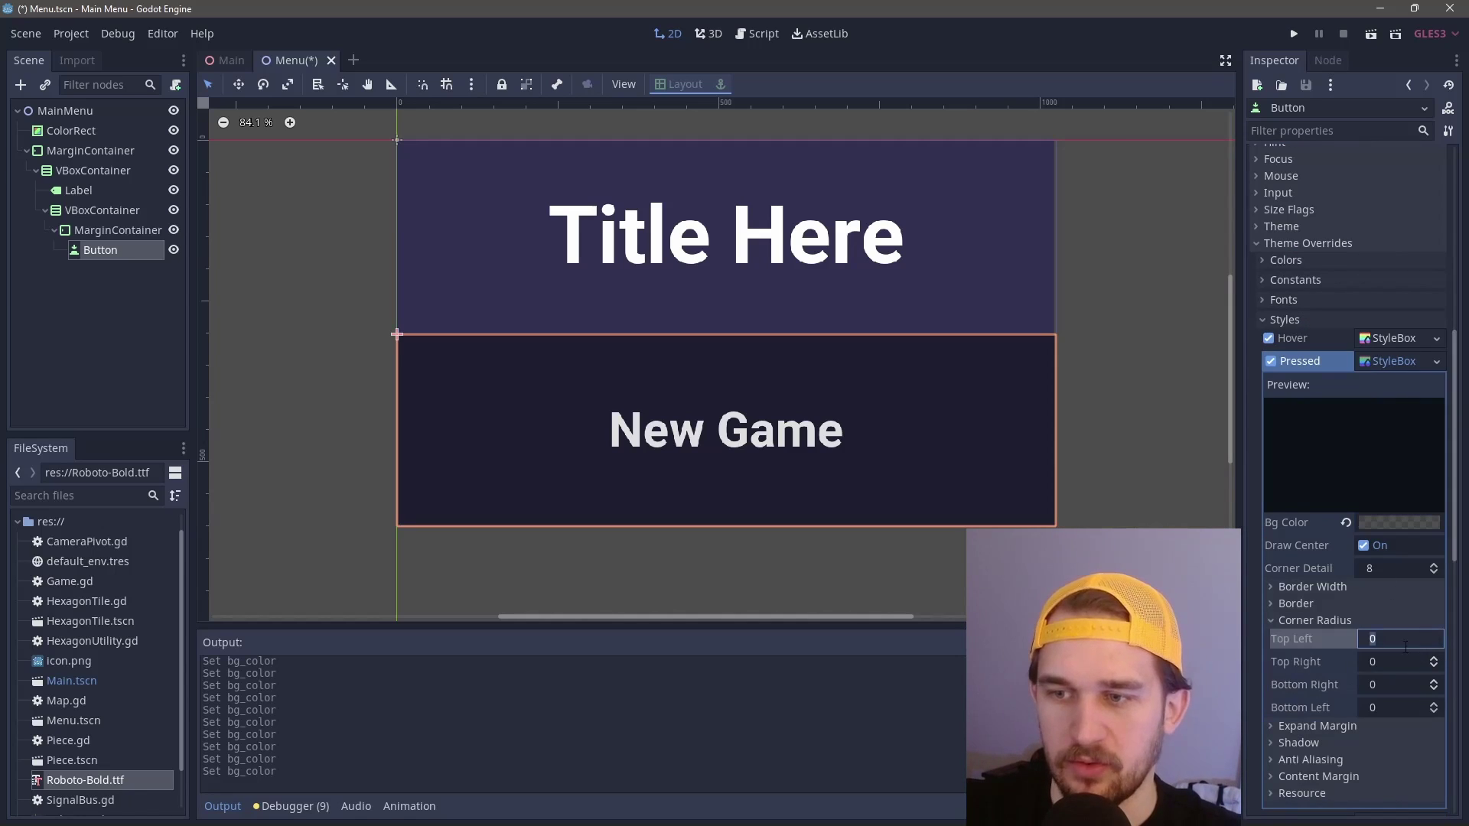
type("5")
left_click(1386, 662)
type("5")
key("Tab")
type("5")
key("Tab")
type("5")
left_click(1182, 502)
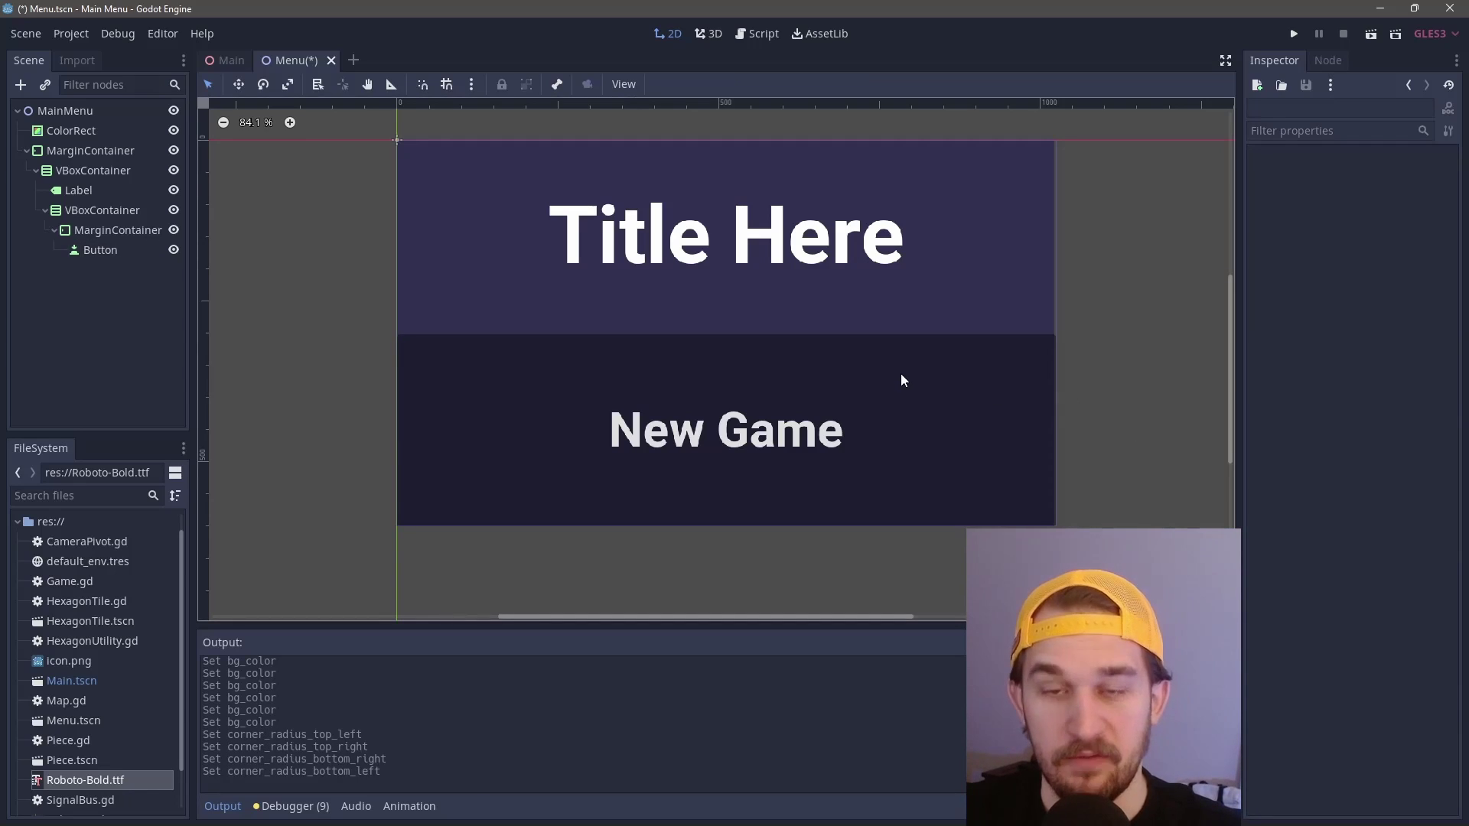
Step: Run the menu scene with F6 to check the button styling, then close the game window
key("F6")
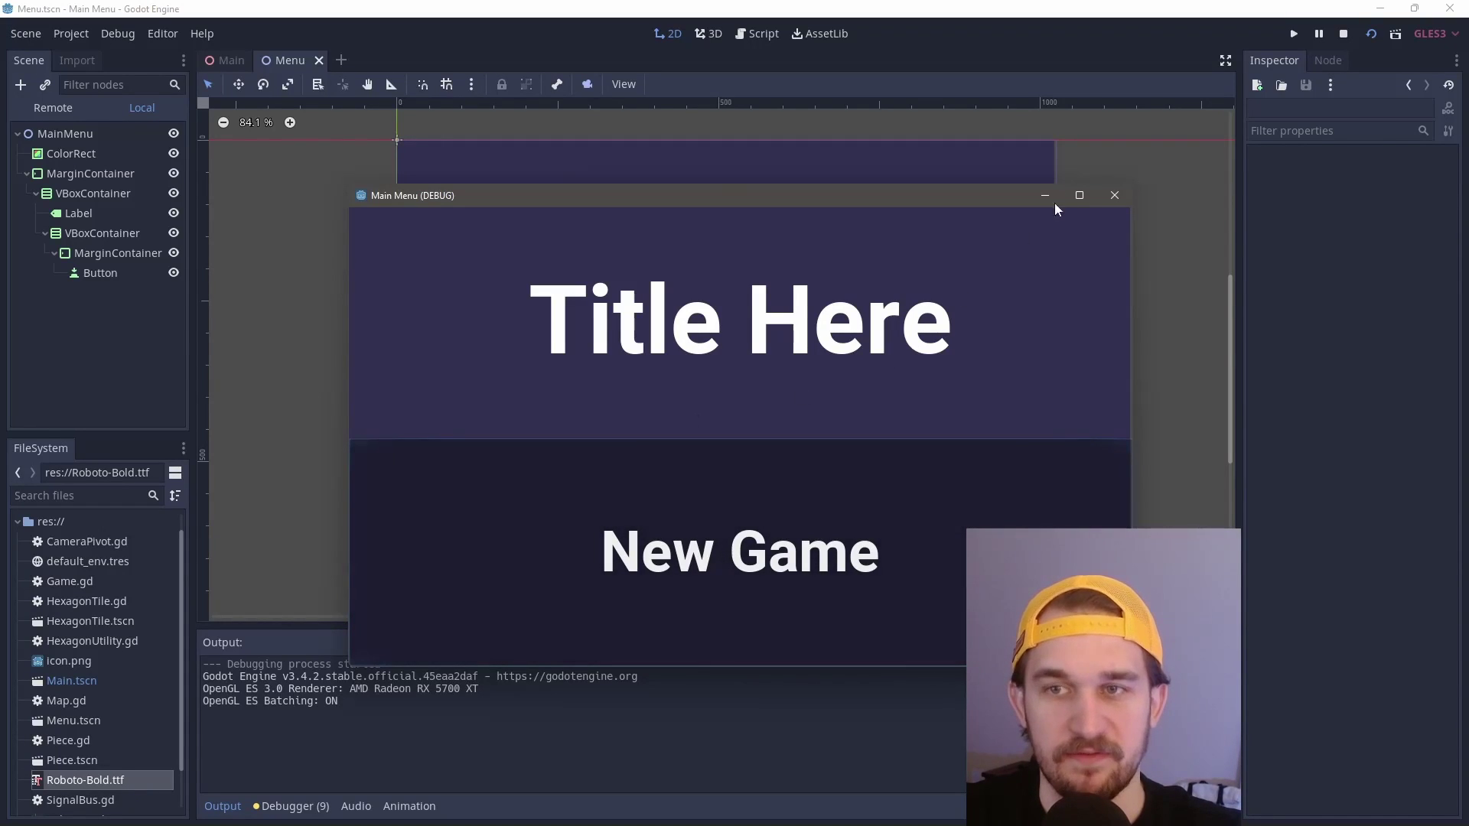
left_click(1114, 195)
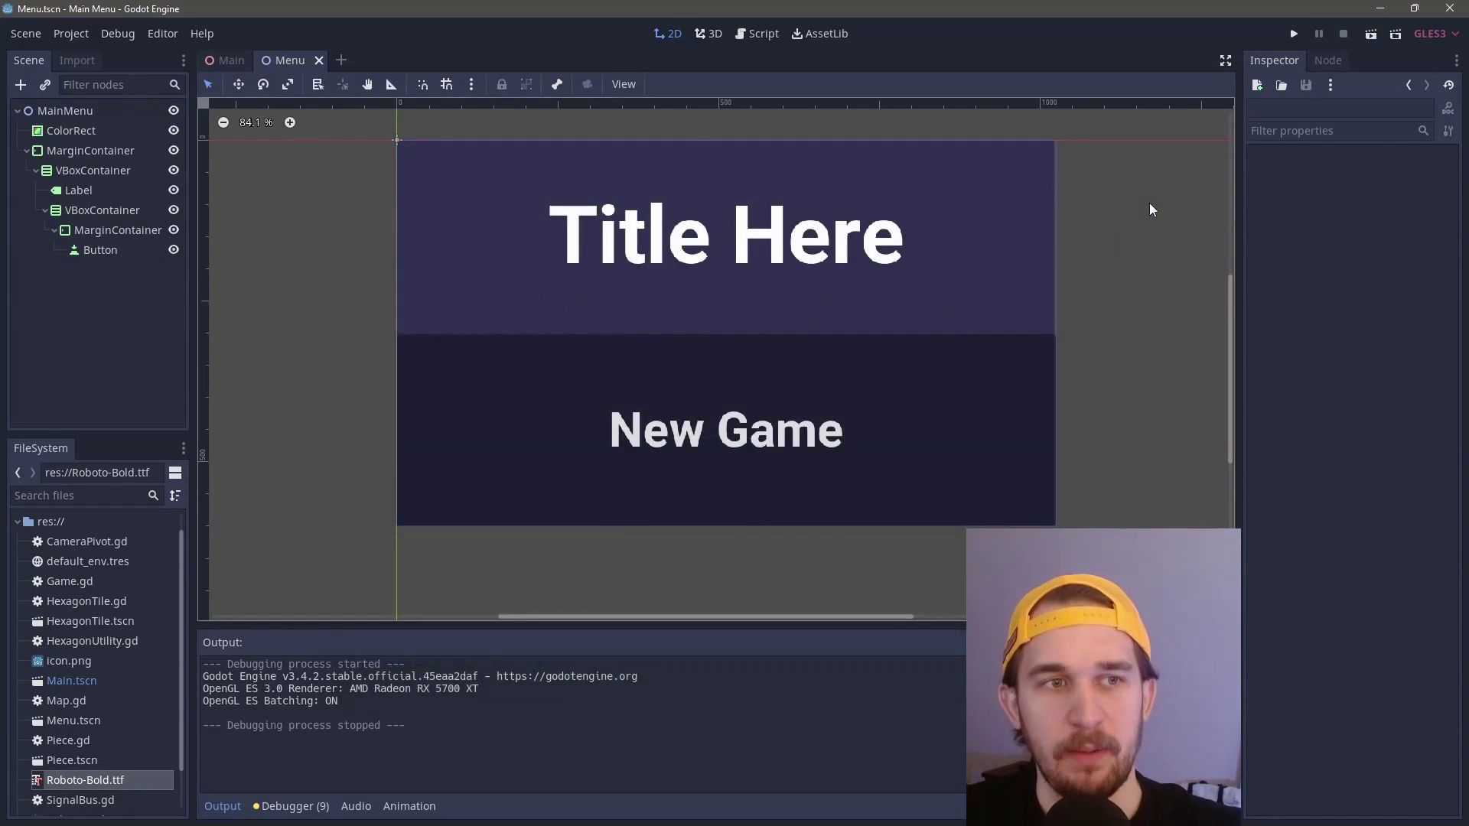
Step: Set the New Game button's Focus Mode to None
left_click(102, 243)
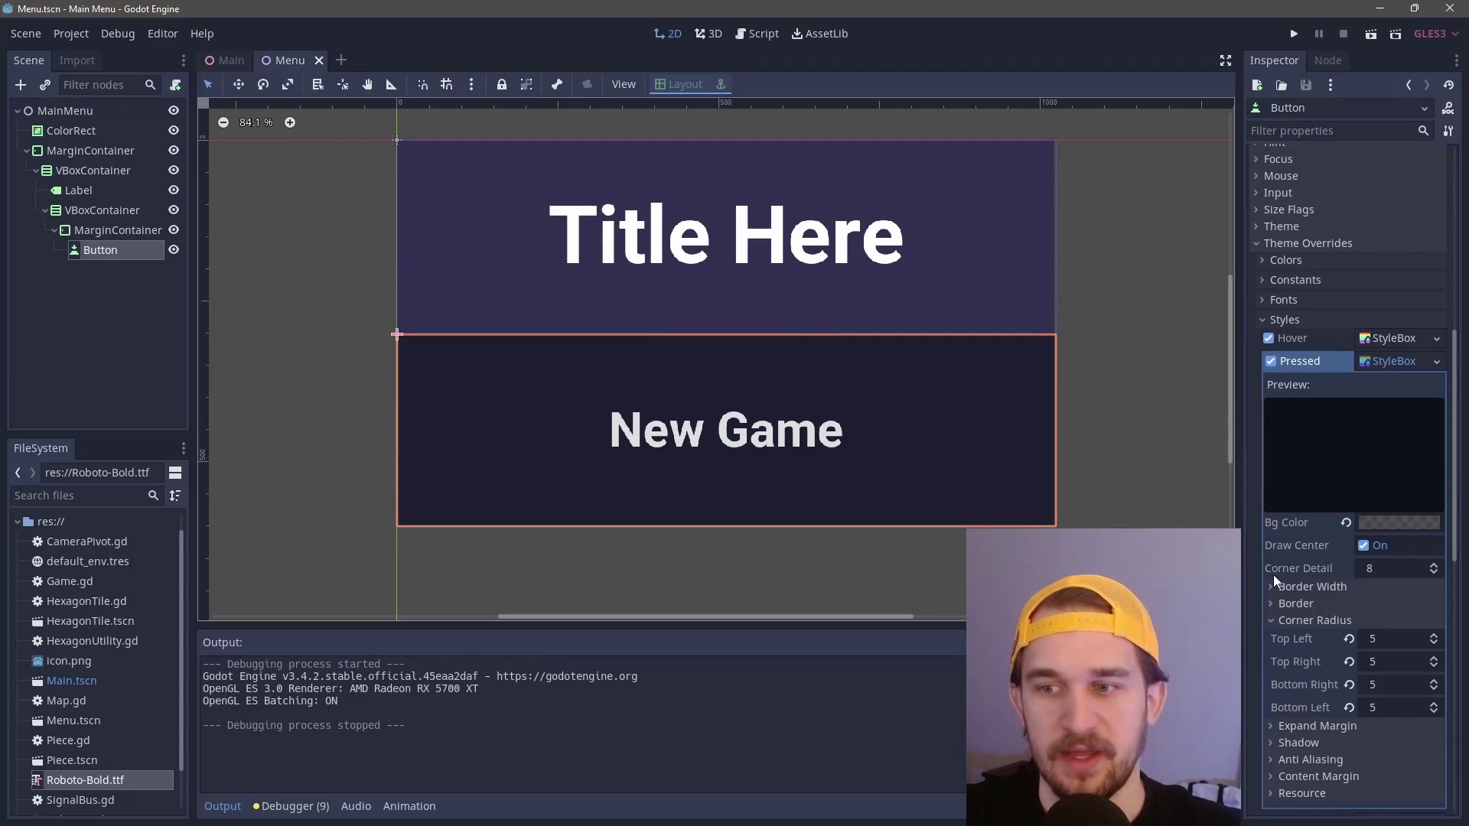
left_click(1397, 360)
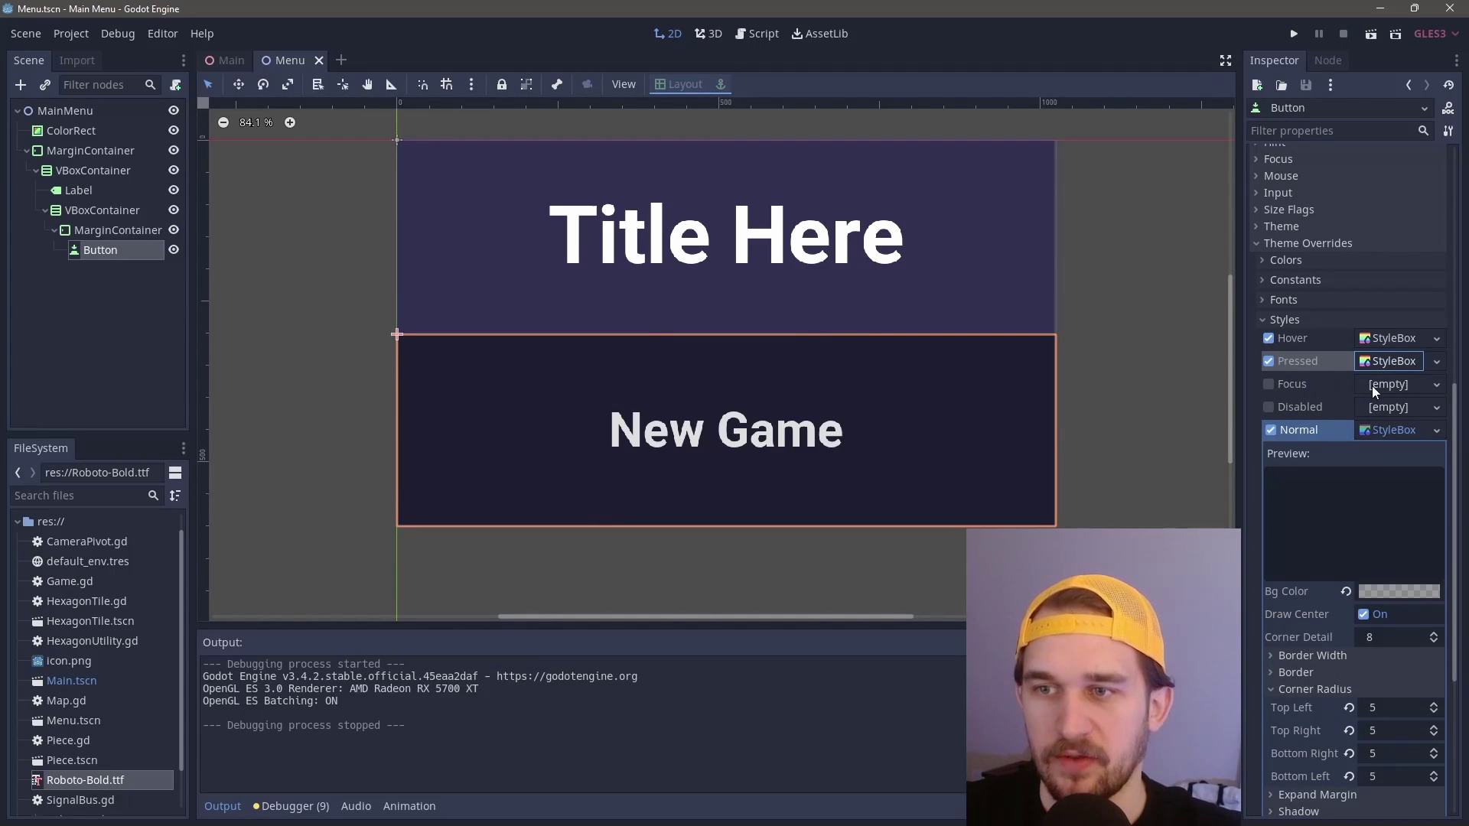
scroll(1368, 385, "up", 3)
scroll(1368, 385, "up", 1)
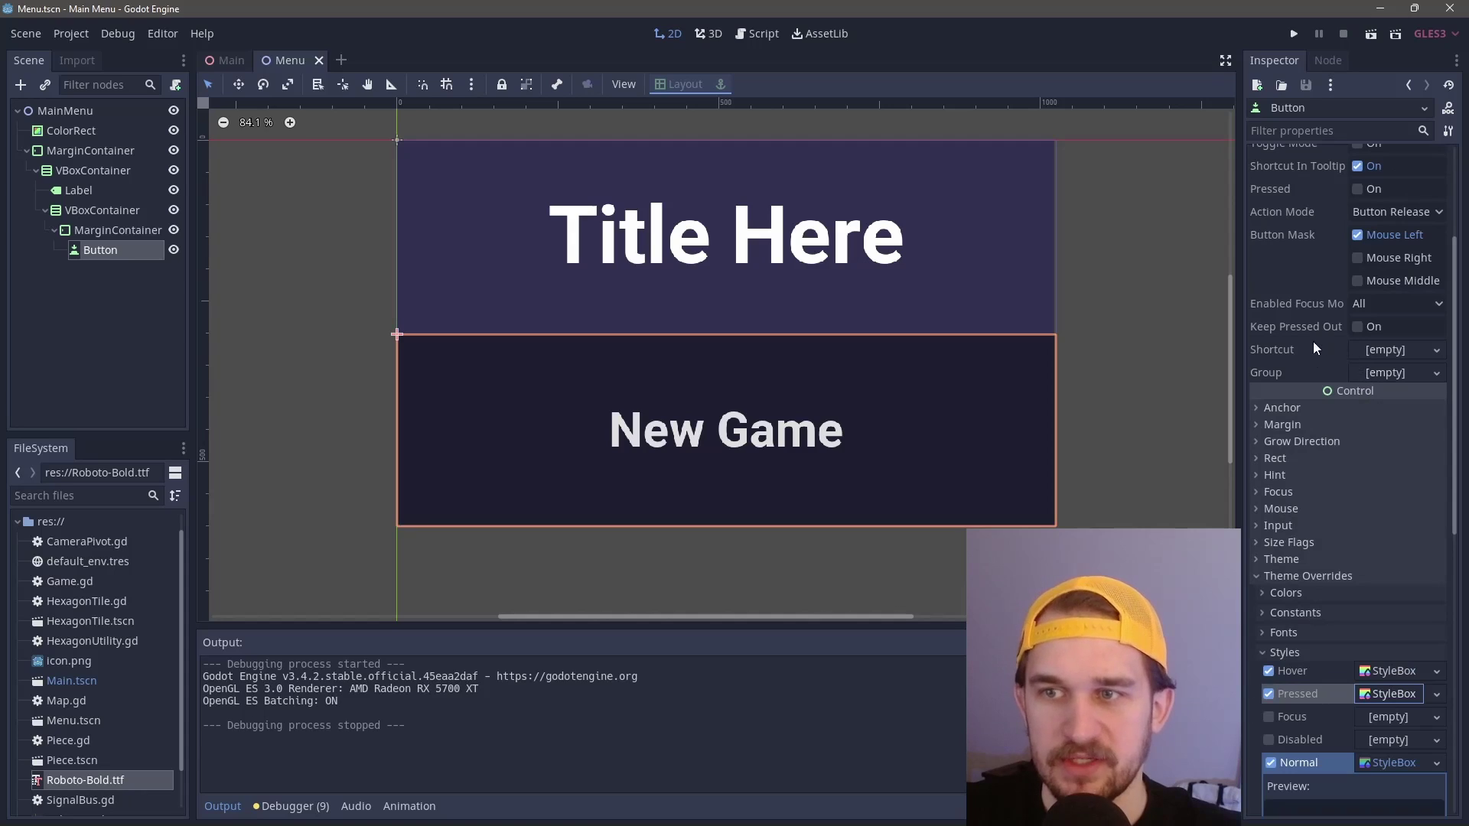
left_click(1271, 492)
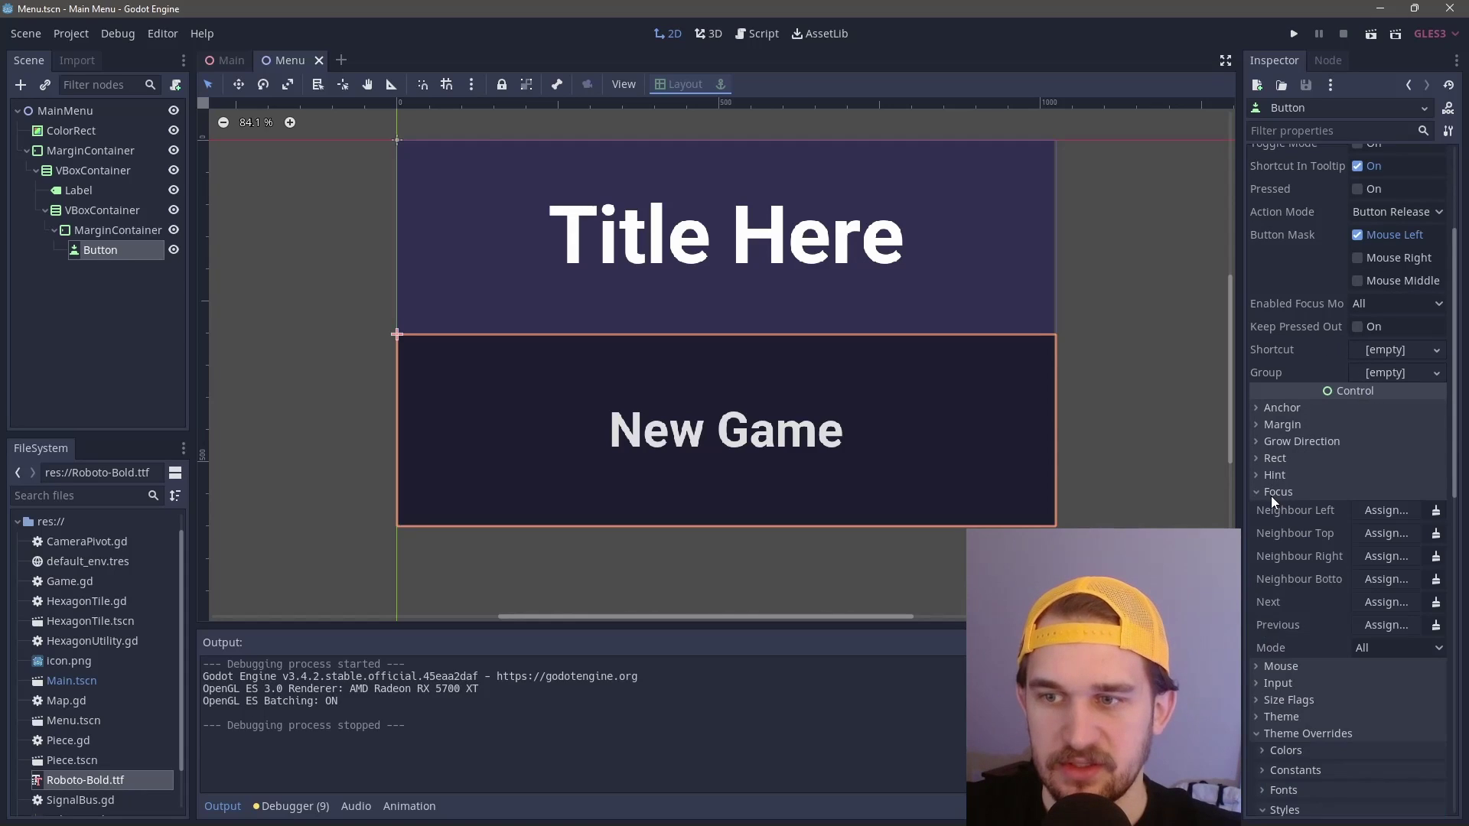
left_click(1397, 647)
left_click(1374, 673)
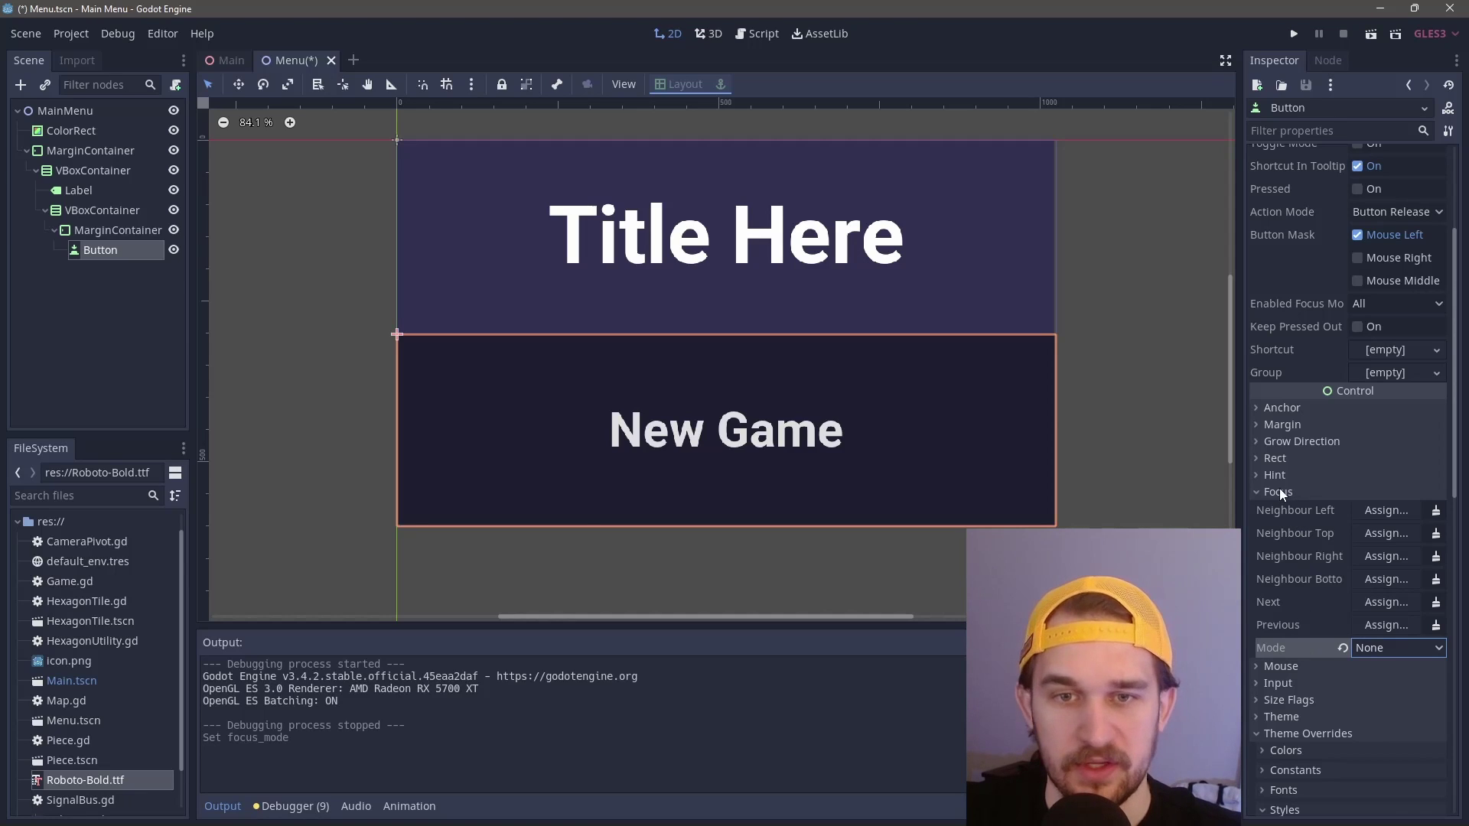
left_click(1076, 513)
Step: Save the scene with Ctrl+S, test-run it with F6, and close the game window
key("ctrl+s")
key("F6")
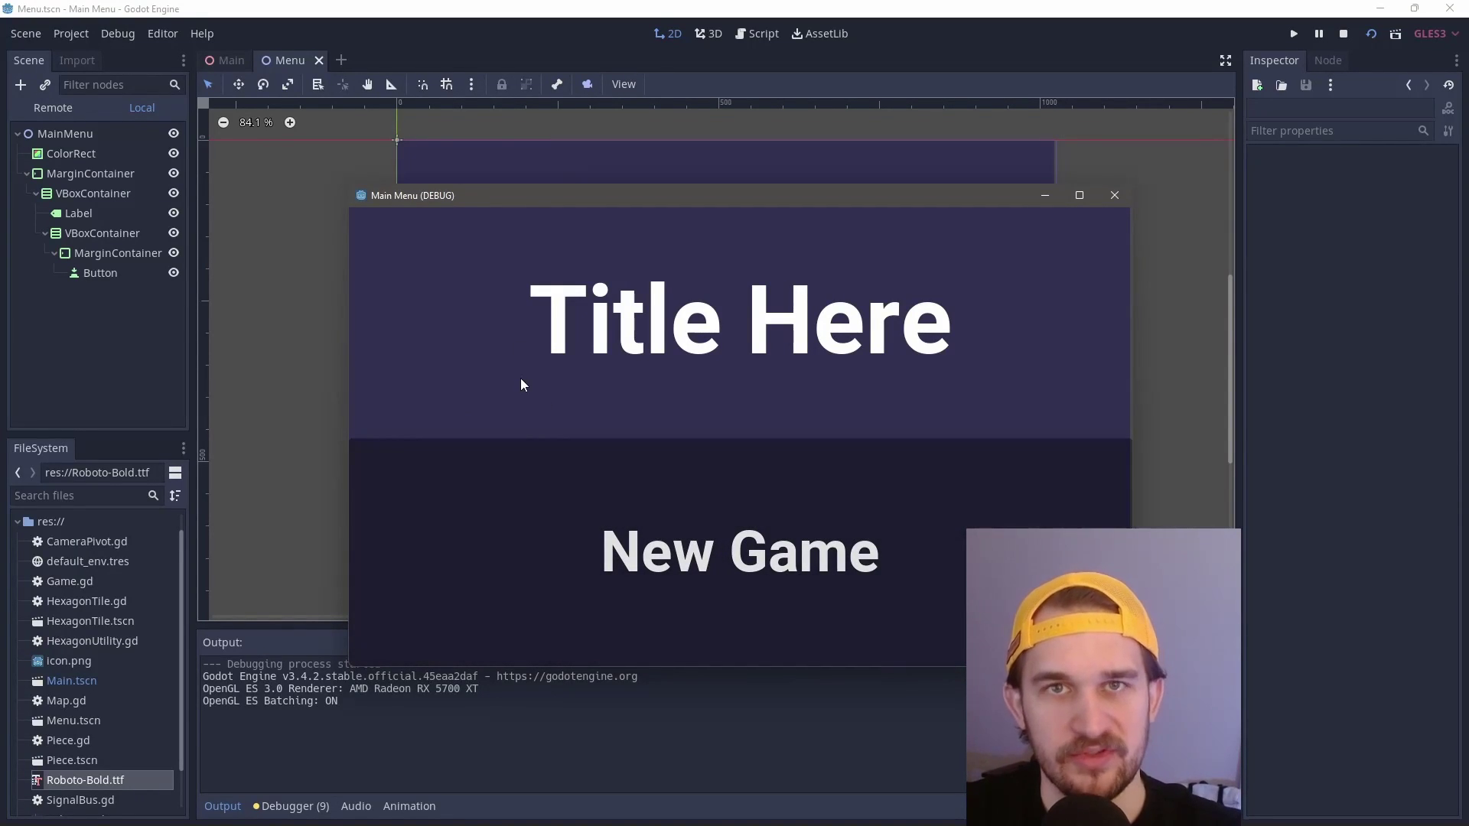
left_click(1115, 196)
left_click(104, 236)
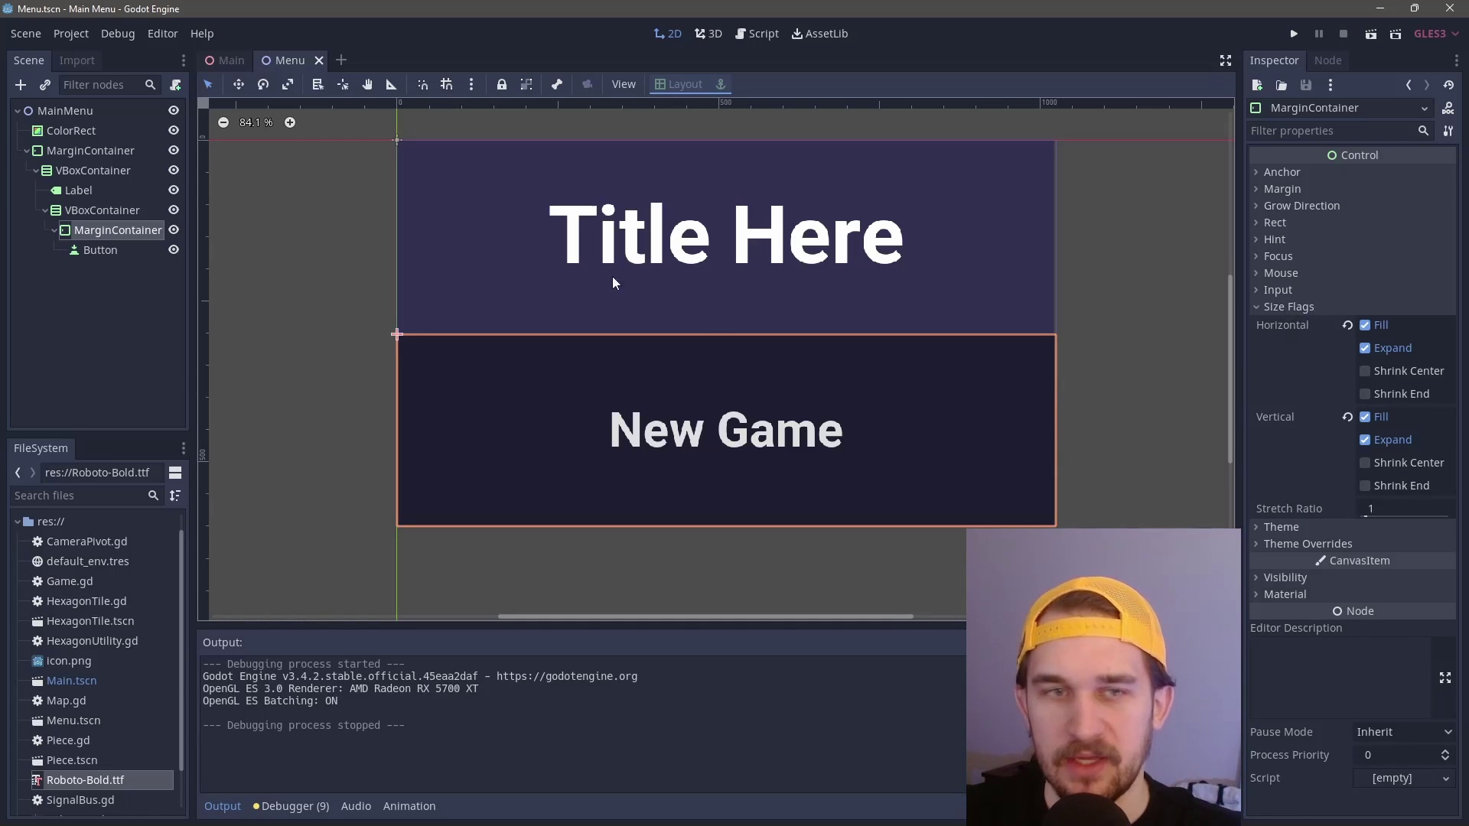
Step: Set the MarginContainer's Margin Right and Margin Left constants to 50
left_click(1288, 543)
left_click(1292, 558)
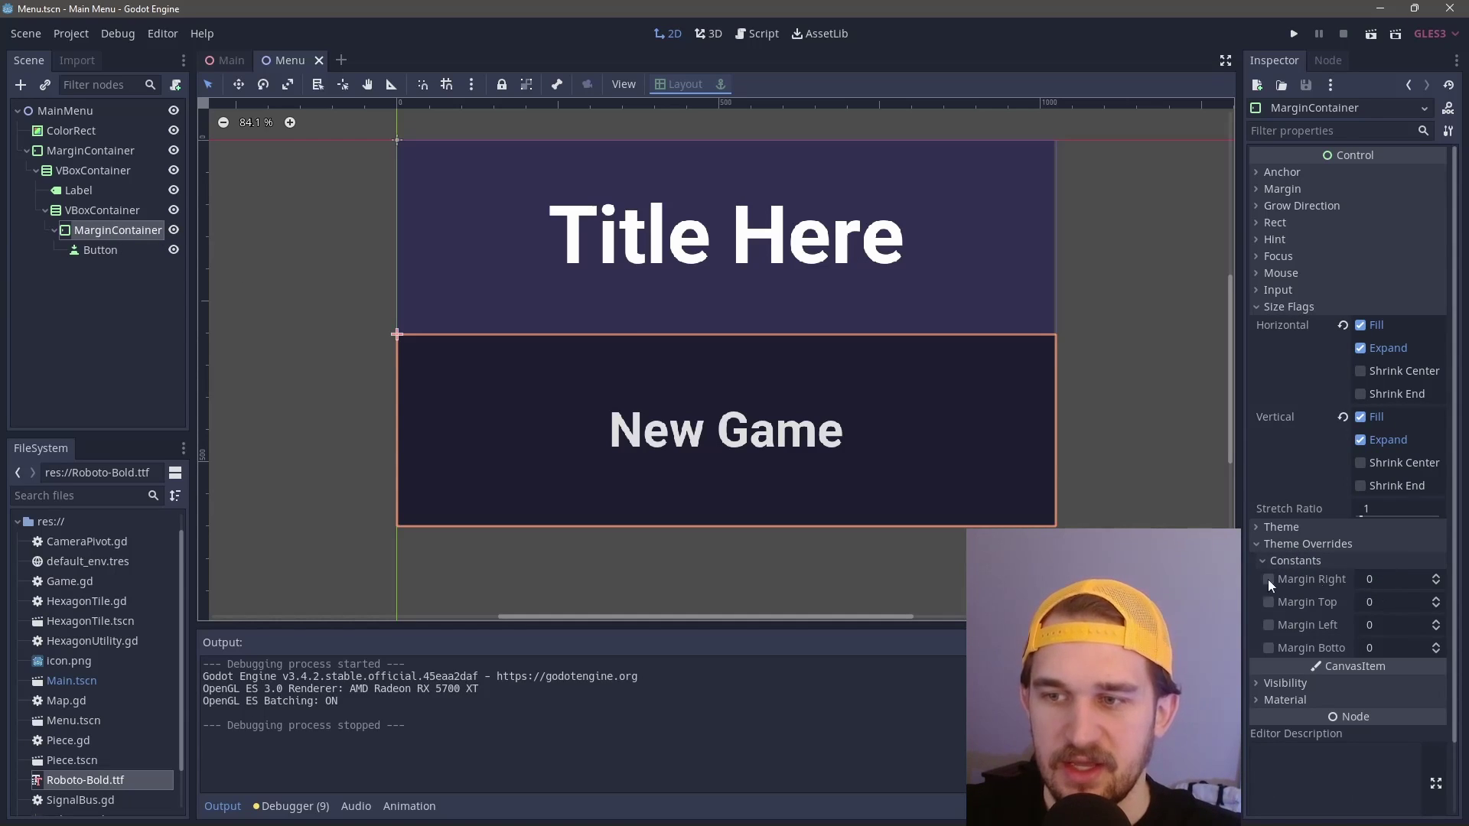
left_click(1387, 579)
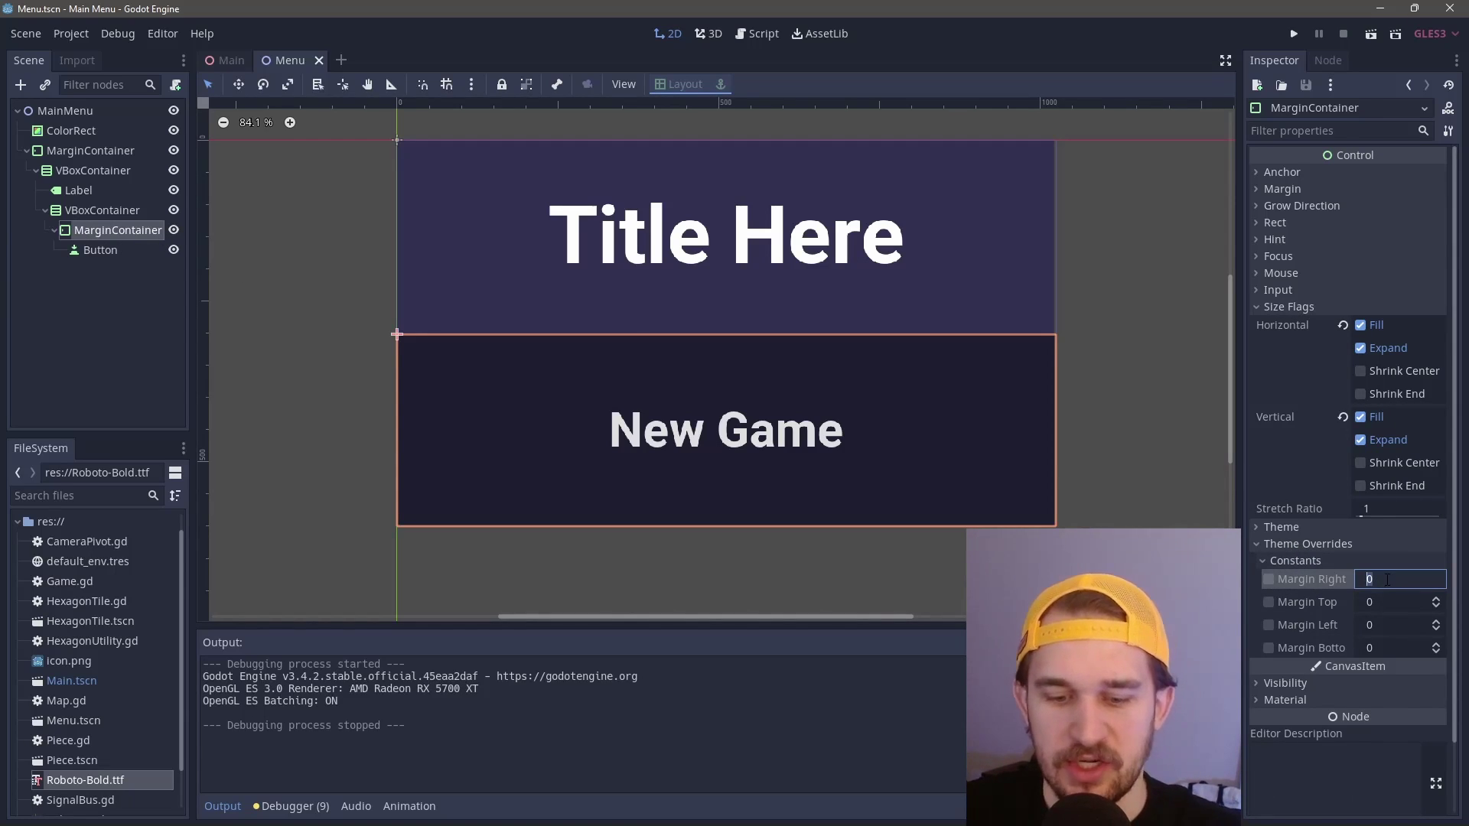
key("Return")
left_click(1392, 626)
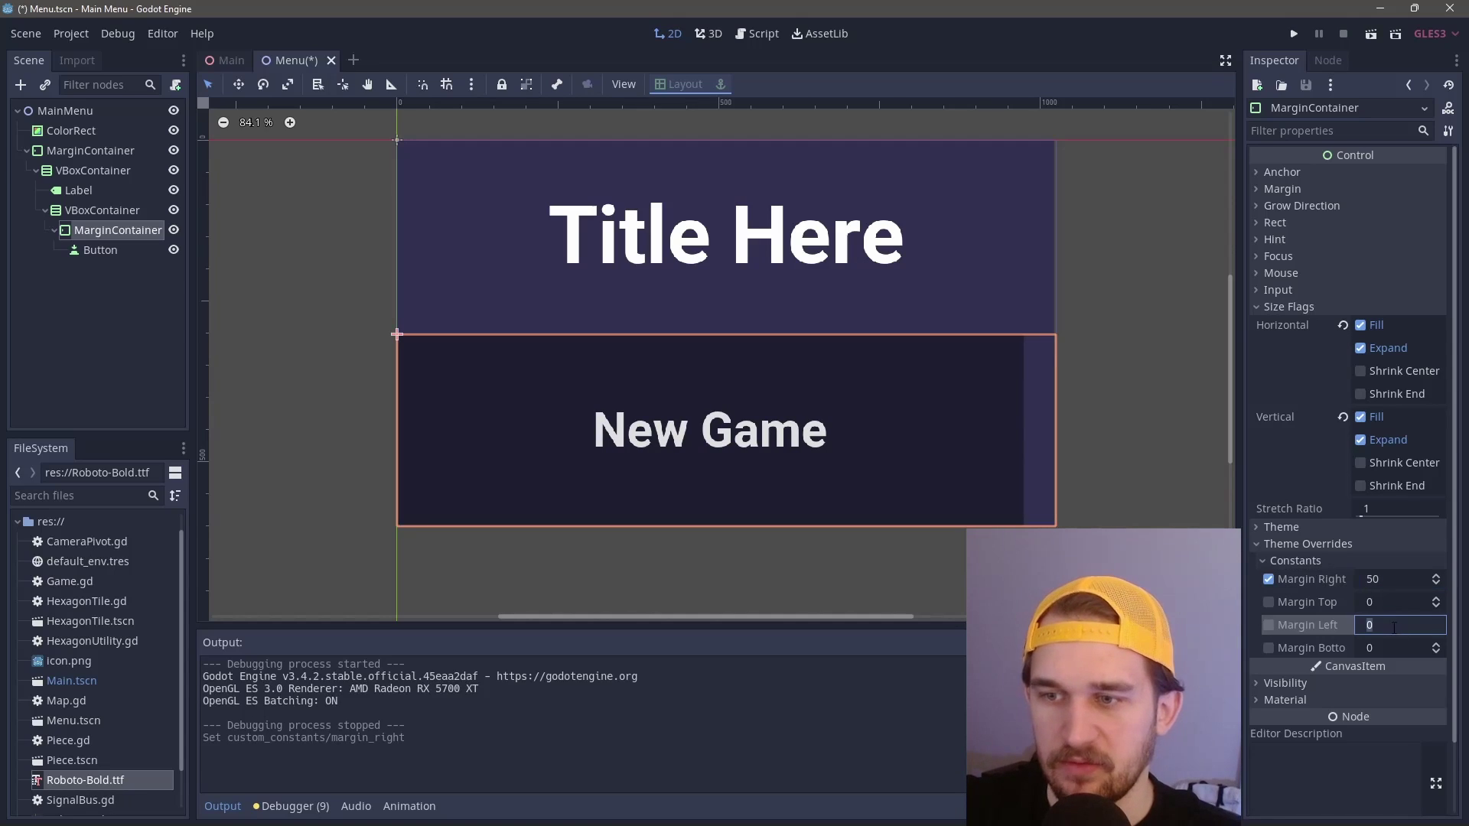
type("50")
key("Return")
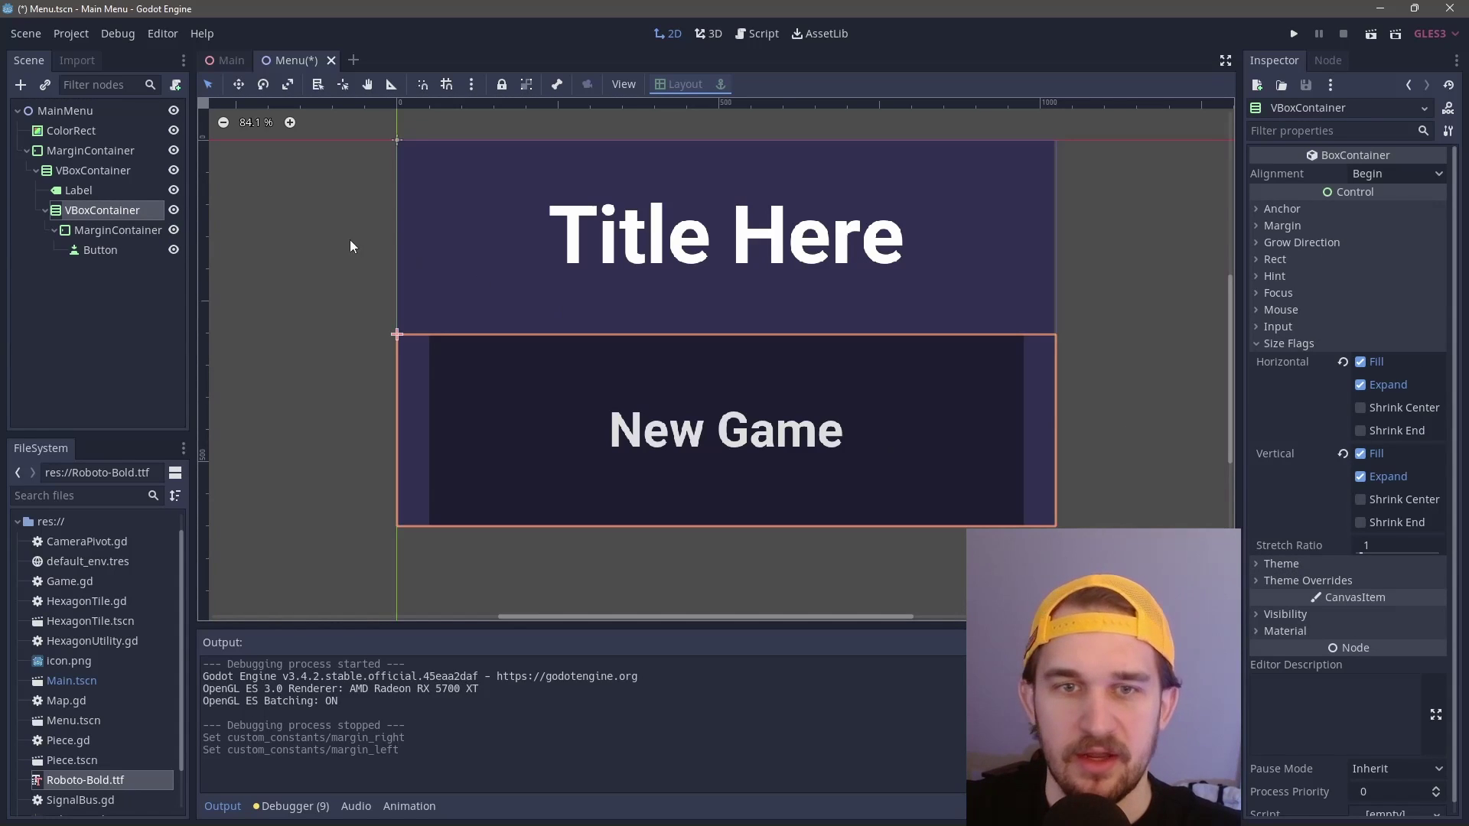
Step: Copy the button's MarginContainer and paste two duplicates into the VBoxContainer
left_click(109, 231)
key("ctrl+c")
left_click(113, 209)
key("ctrl+v")
key("ctrl+v")
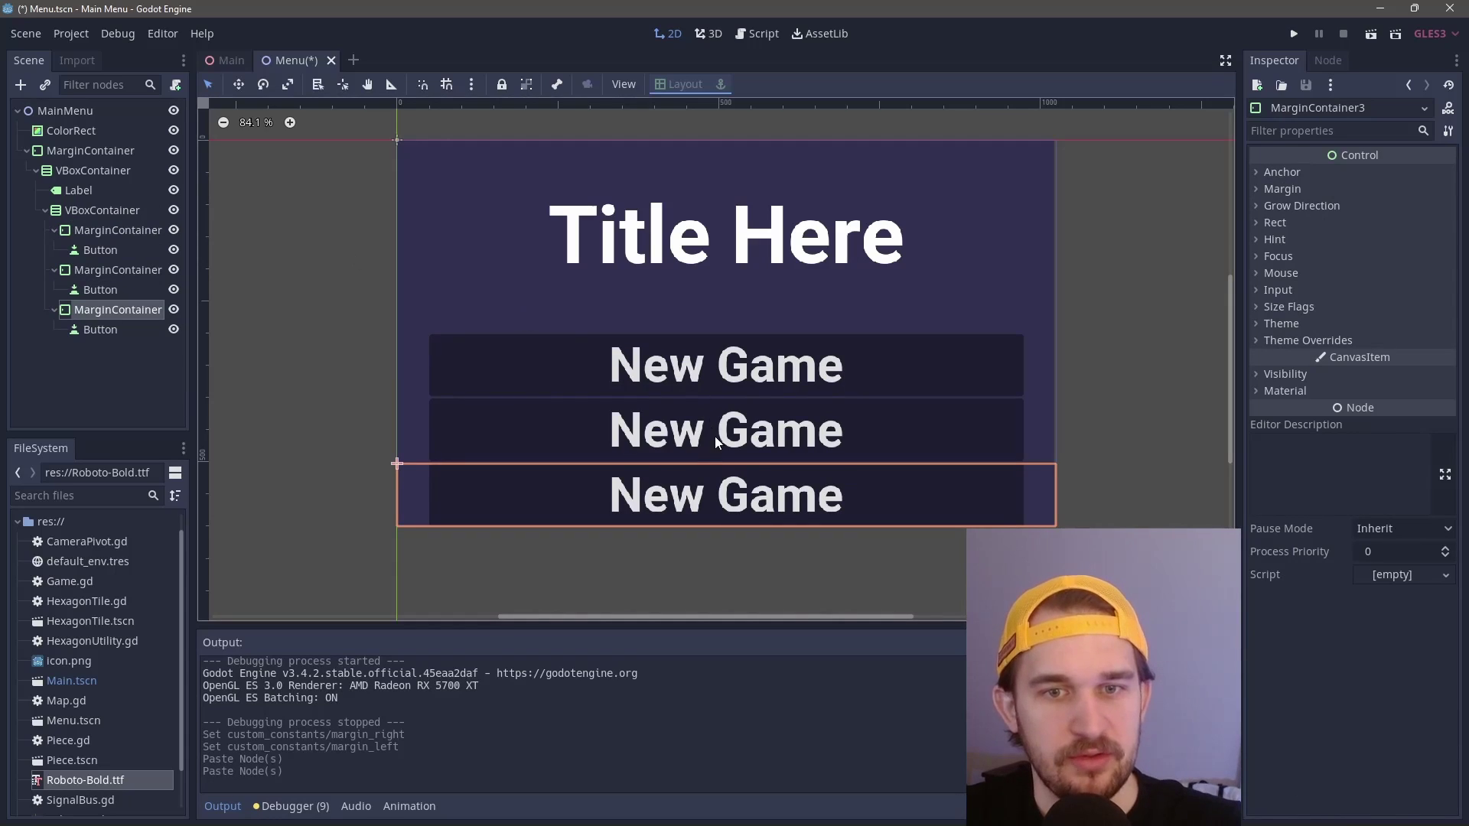
Step: Change the new buttons' text to 'Options' and 'Made By'
left_click(100, 289)
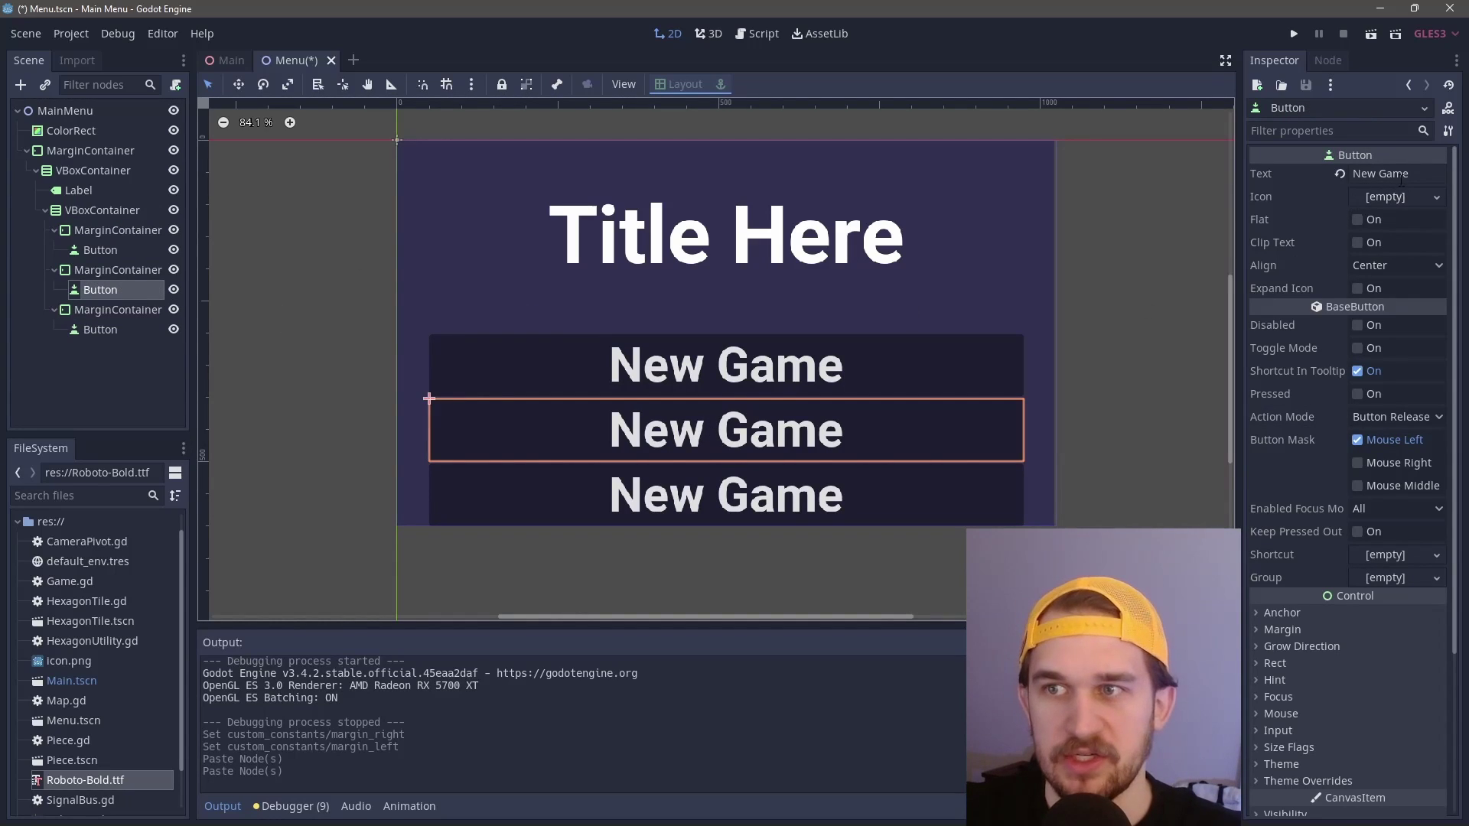
left_click(1338, 172)
type("Options")
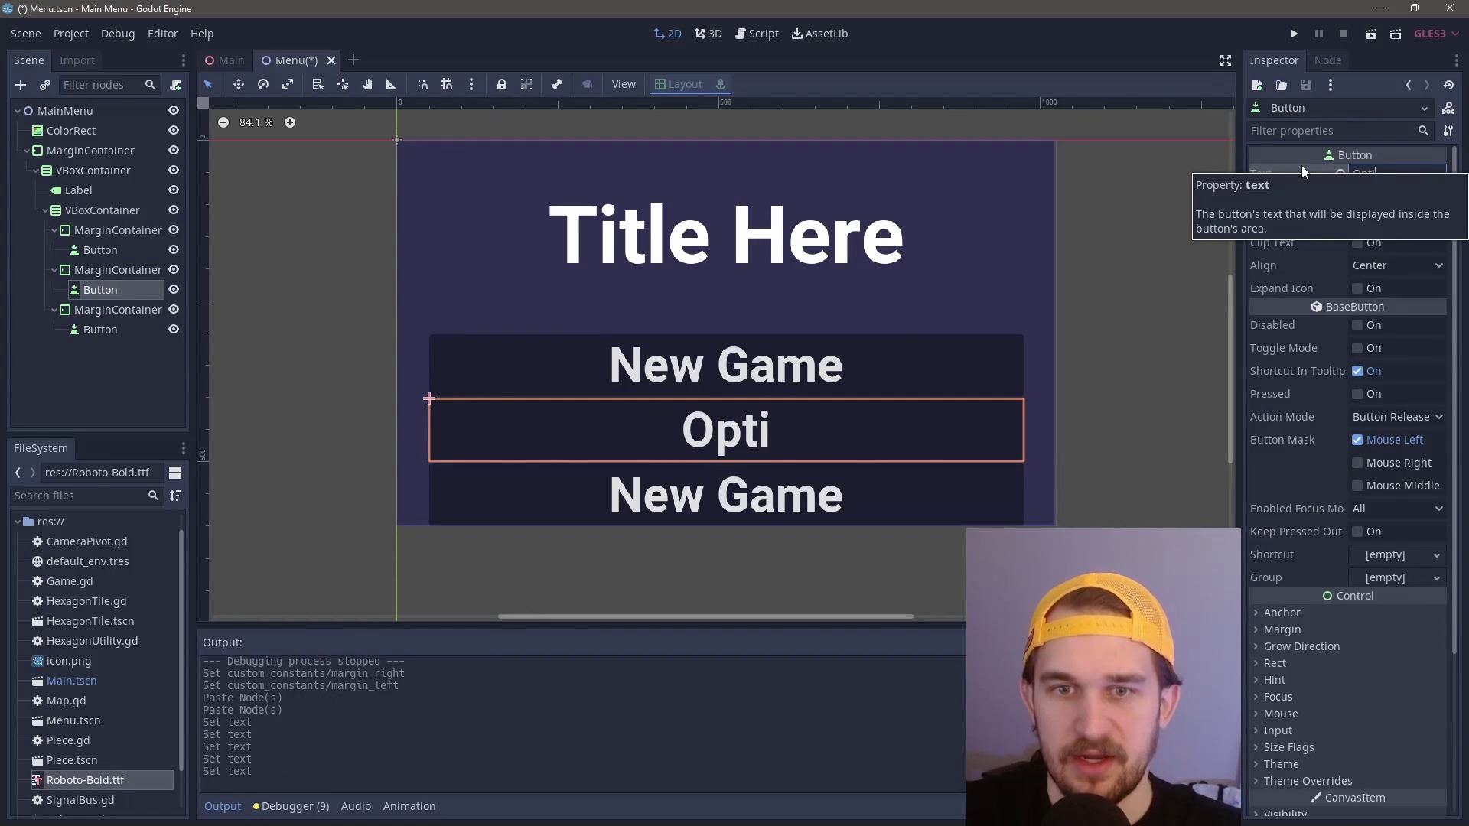
left_click(112, 333)
left_click(1346, 174)
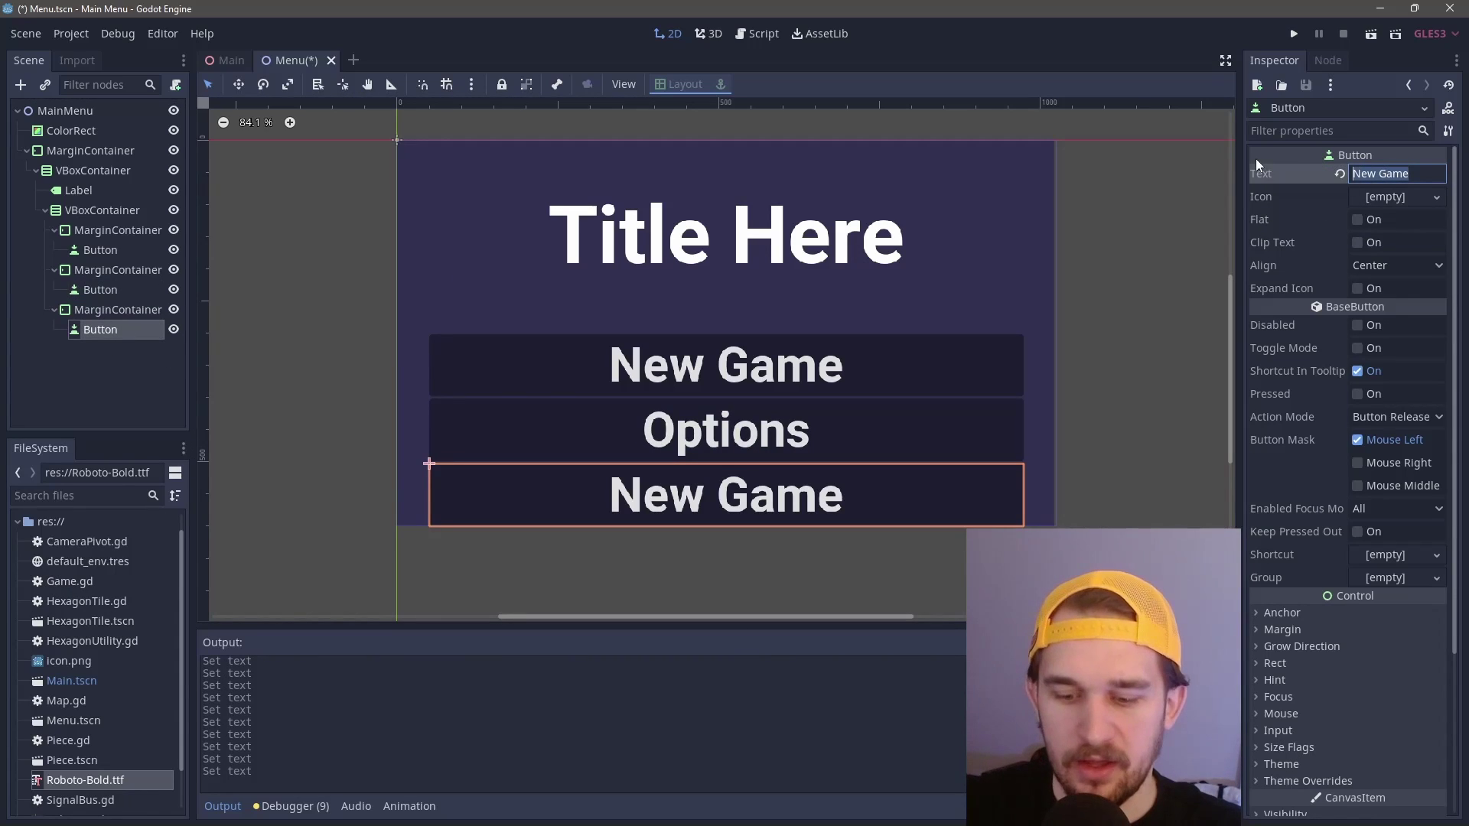
type("Madwe")
key("BackSpace")
key("BackSpace")
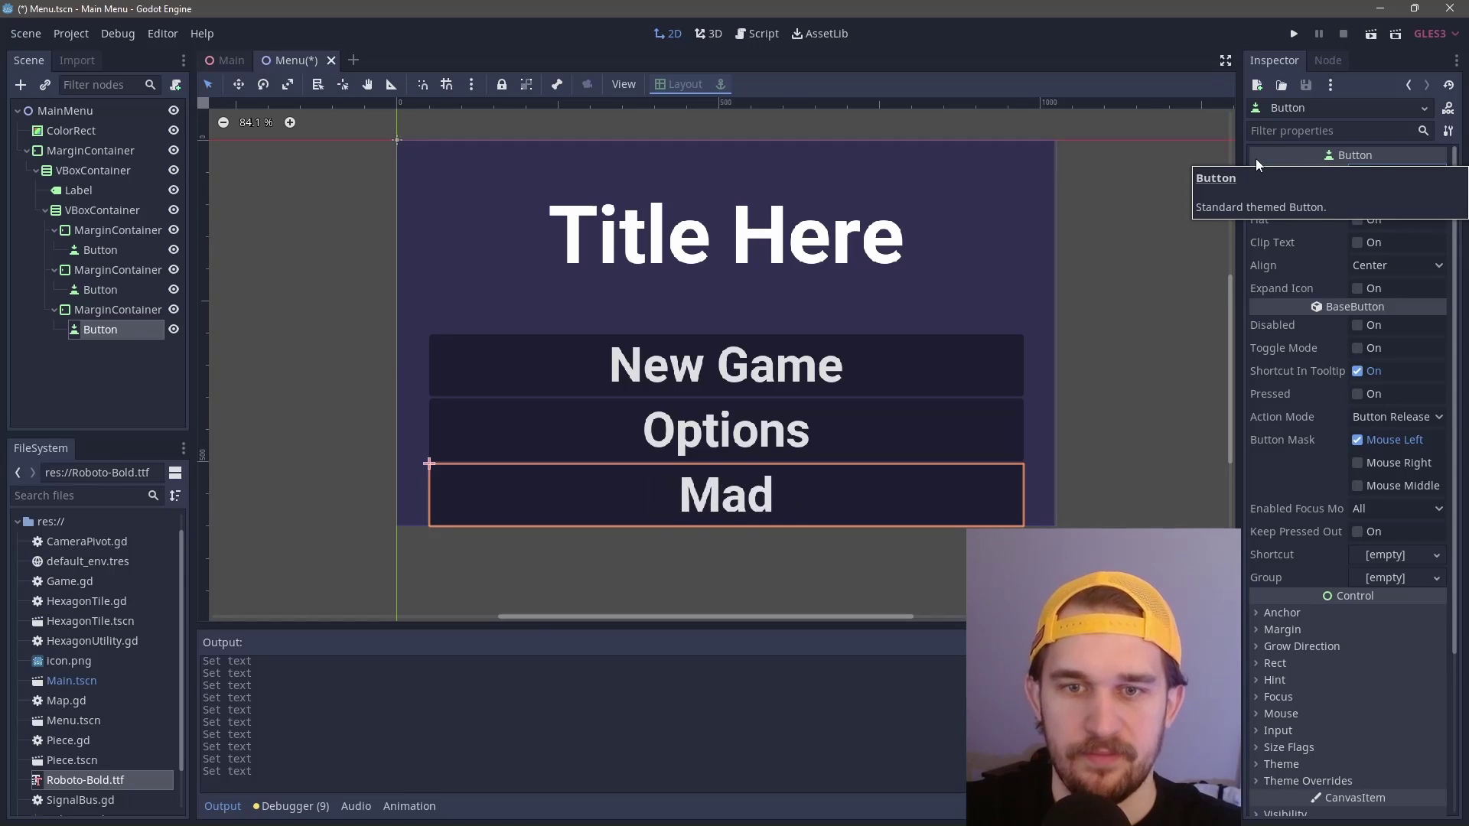
type("e By")
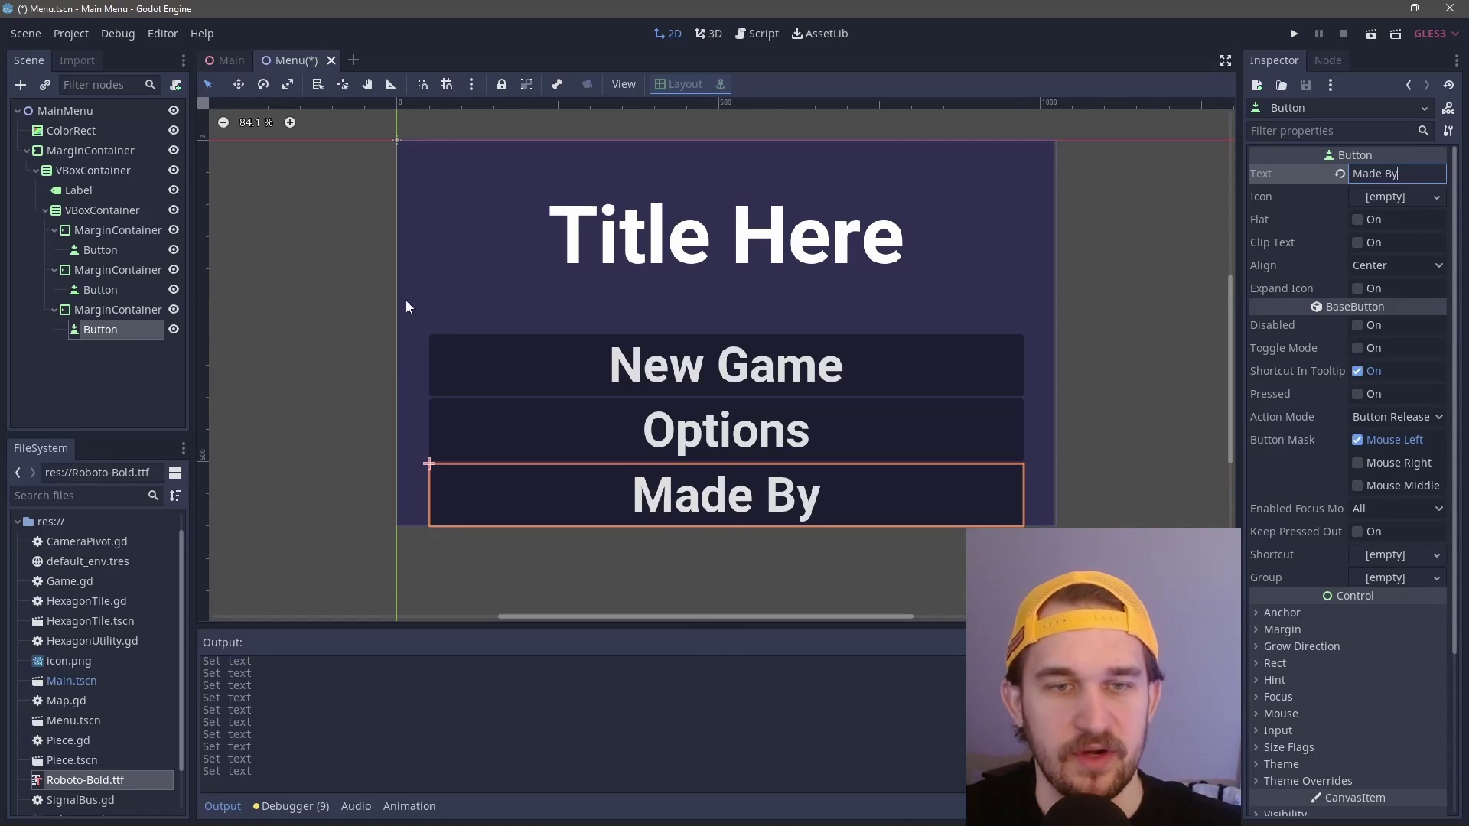
left_click(89, 353)
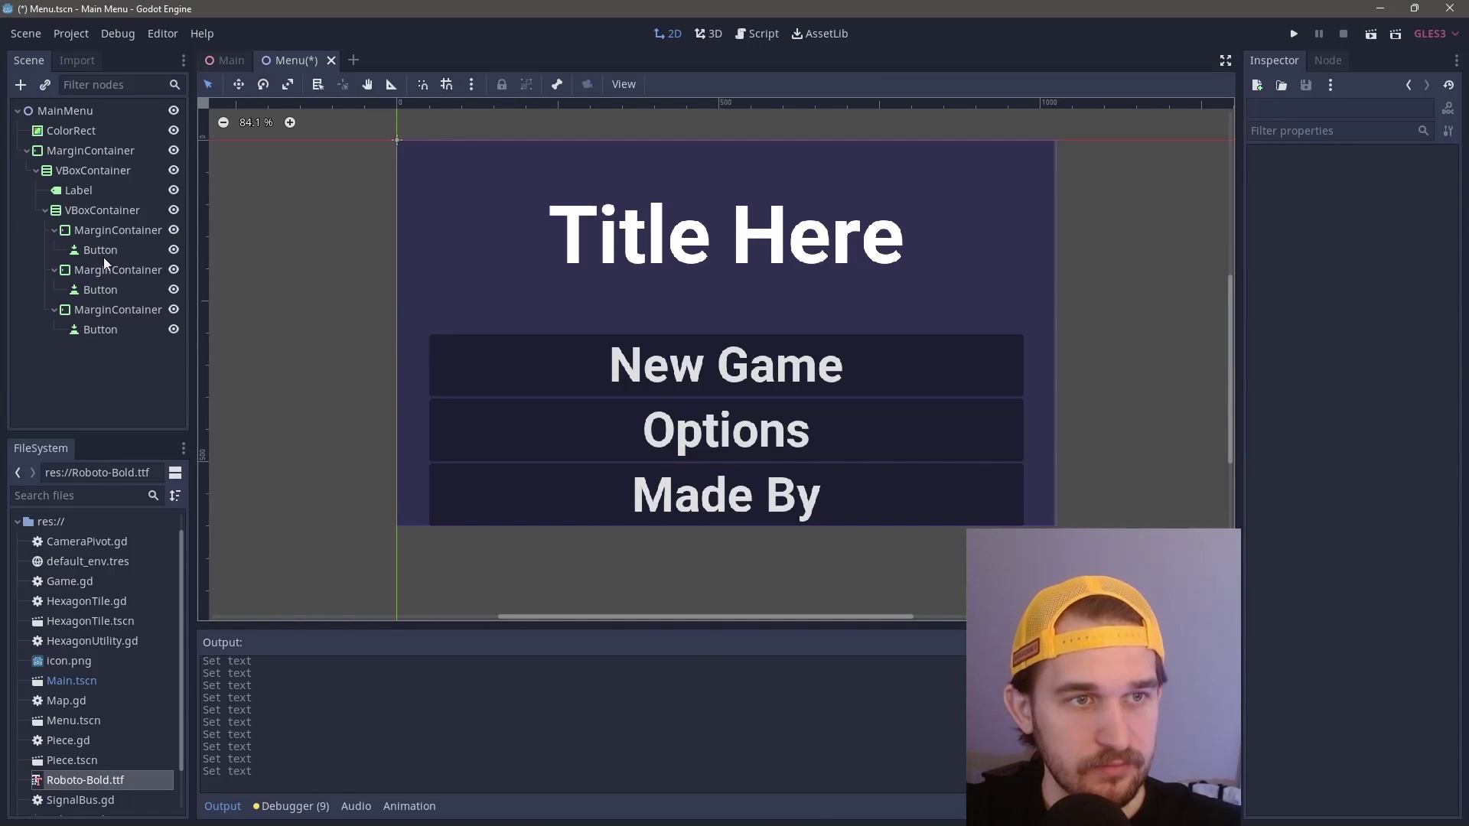
Step: Set the button VBoxContainer's Separation theme constant to 20
left_click(95, 211)
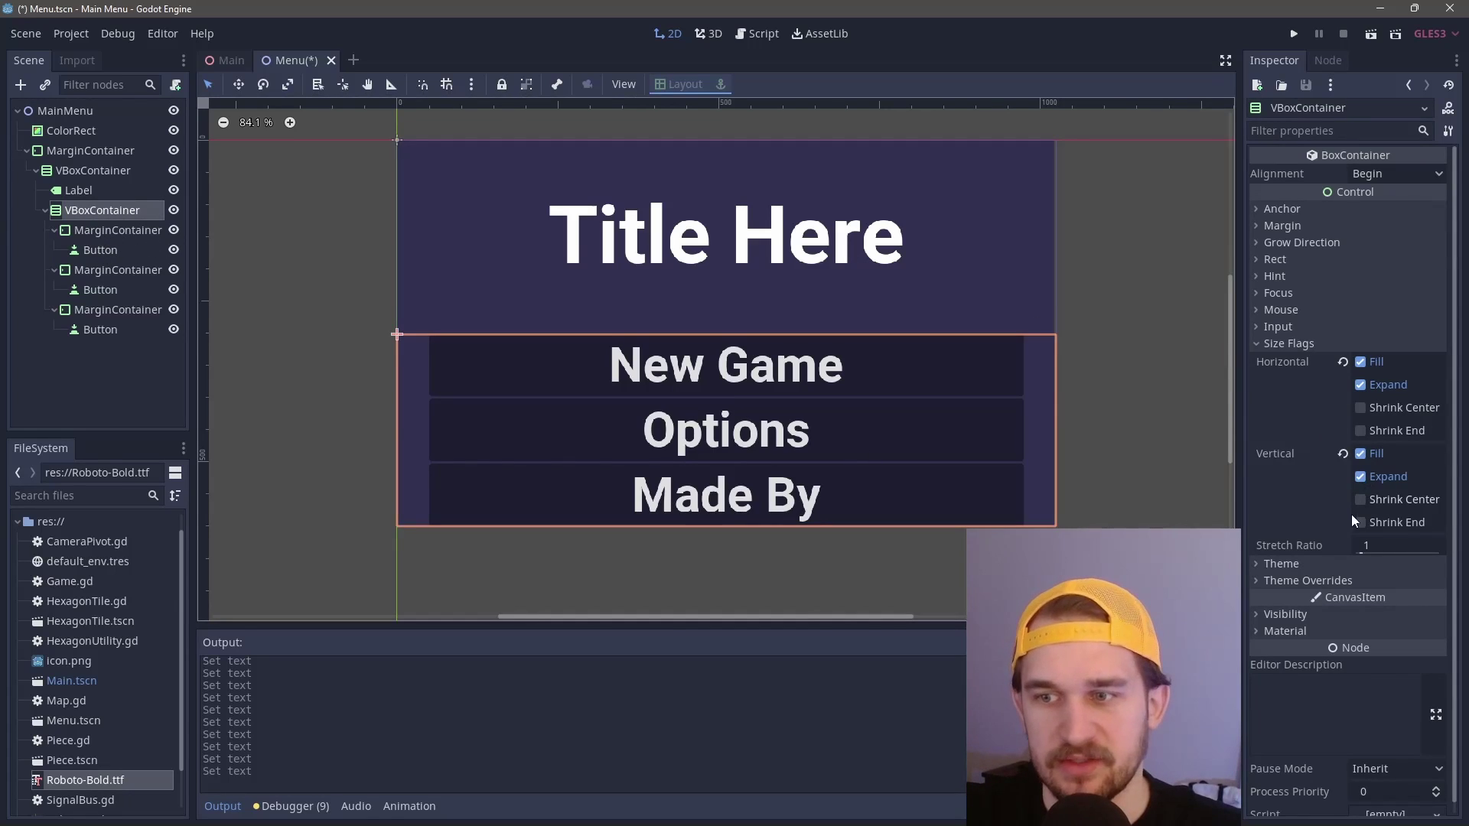
left_click(1307, 580)
left_click(1287, 598)
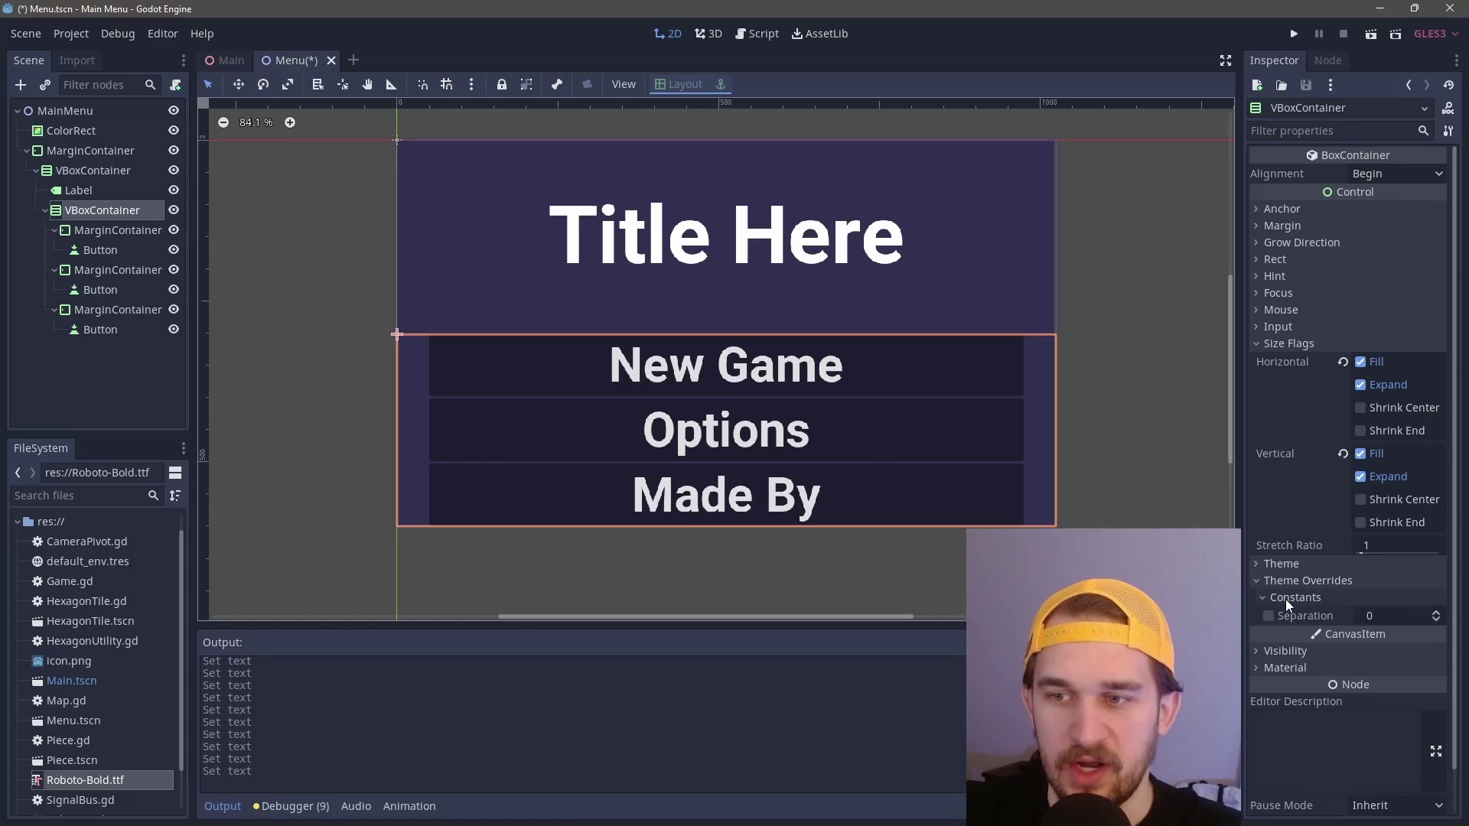
left_click(1388, 618)
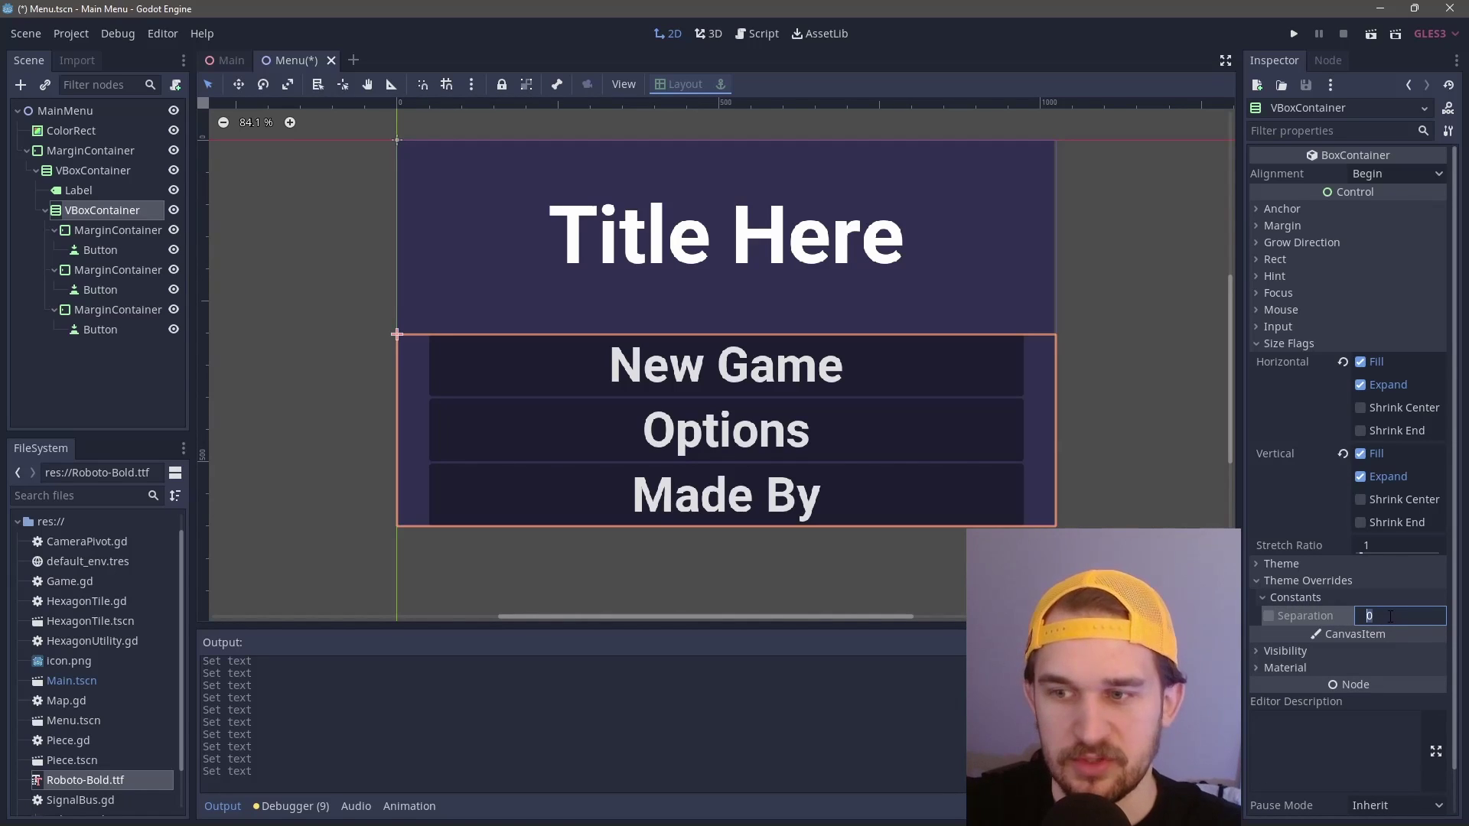
type("20")
key("Return")
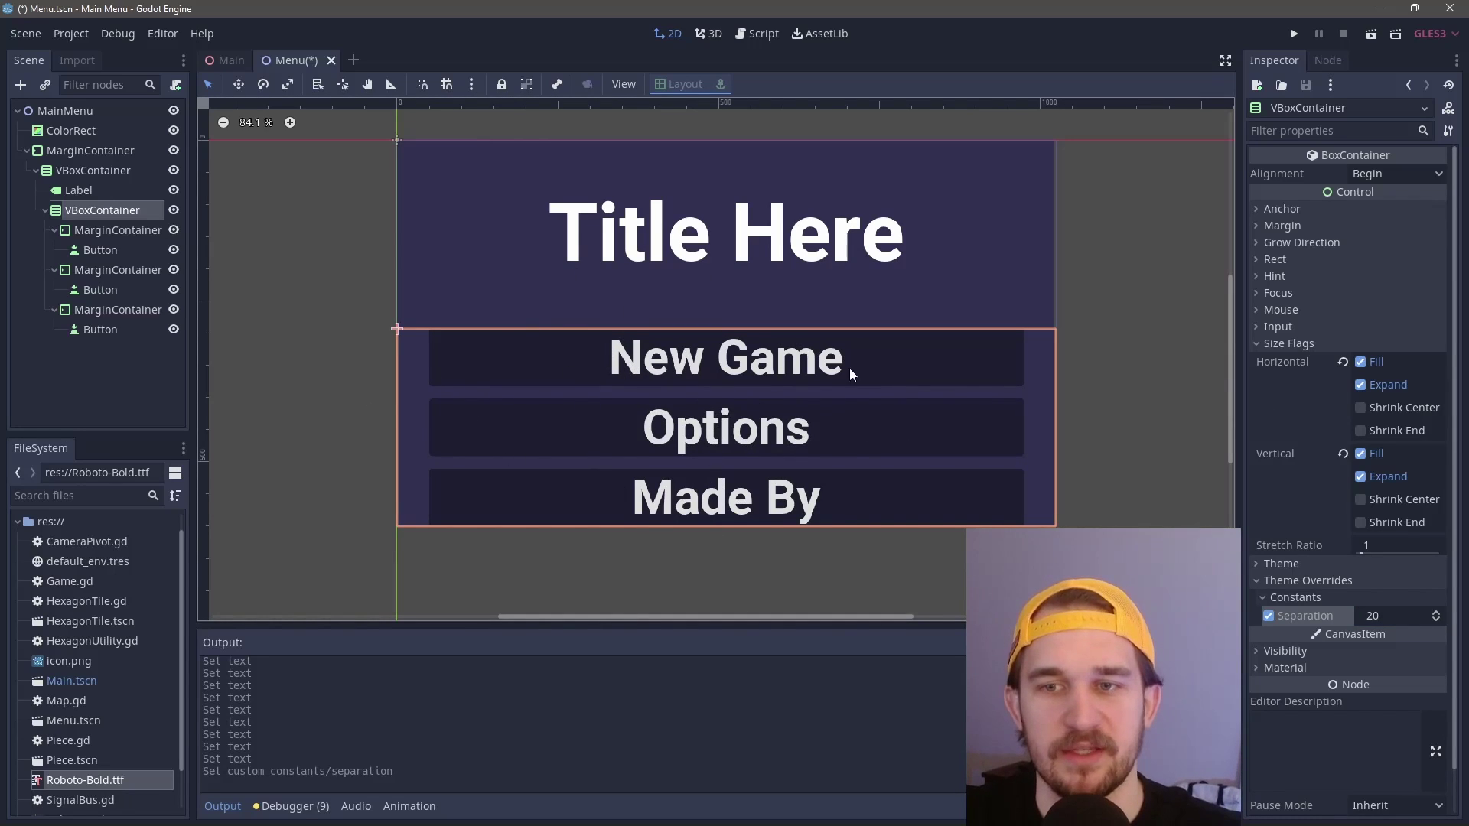
left_click(1137, 345)
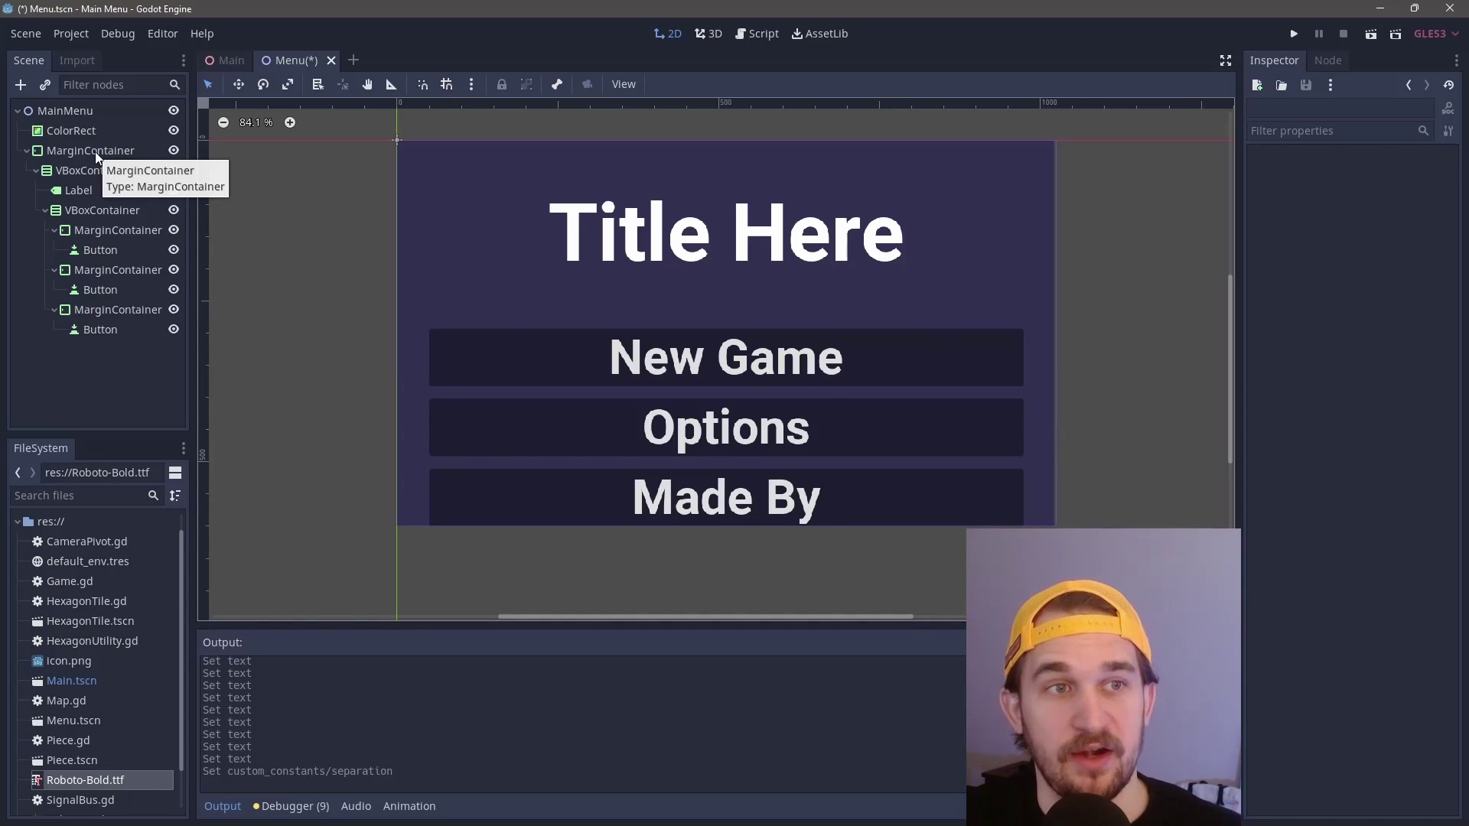
Step: Set the outer MarginContainer's margins to 200 right and left, 100 top, 150 bottom
left_click(27, 150)
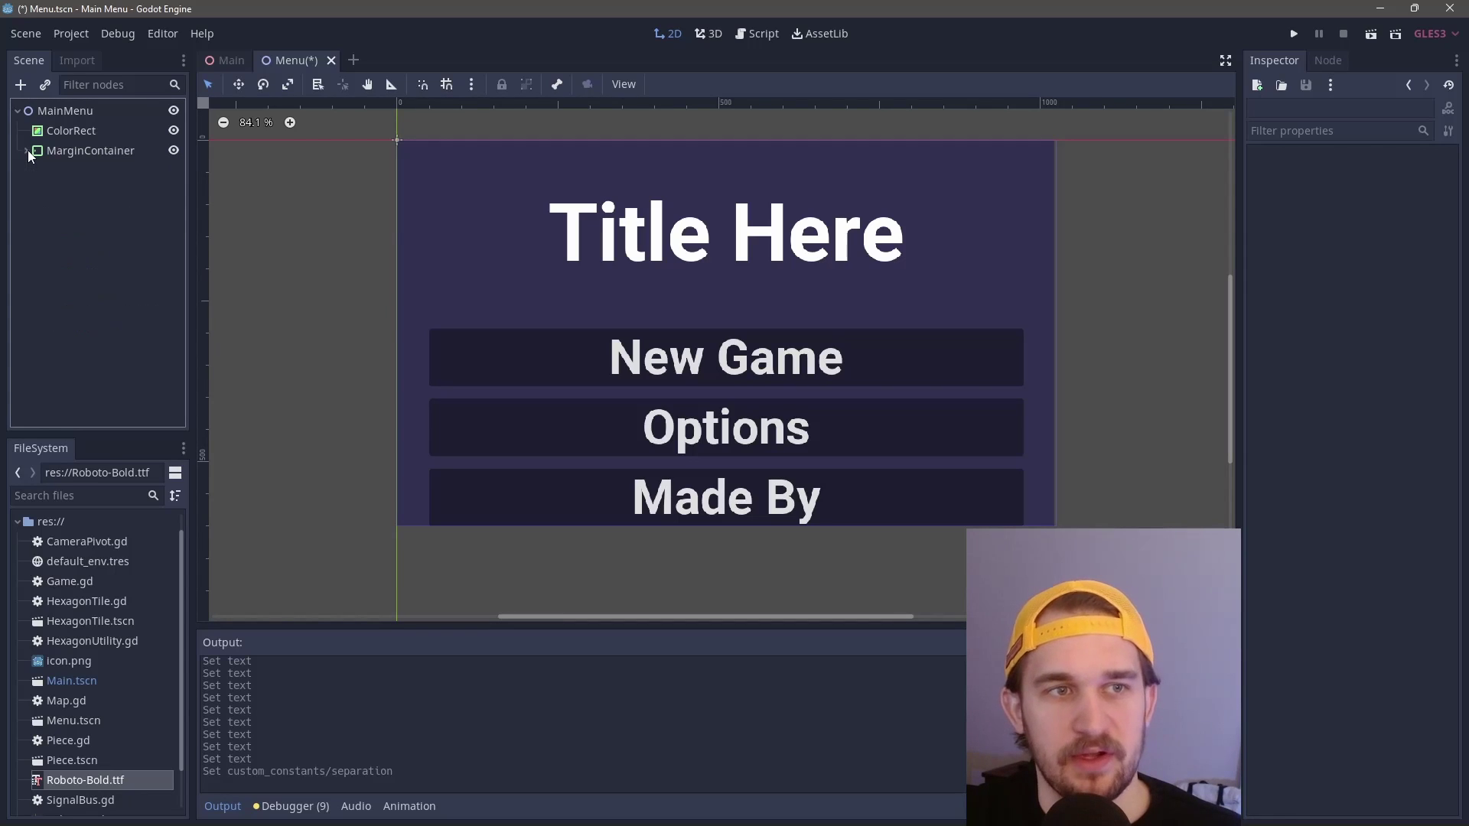
left_click(76, 150)
left_click(27, 150)
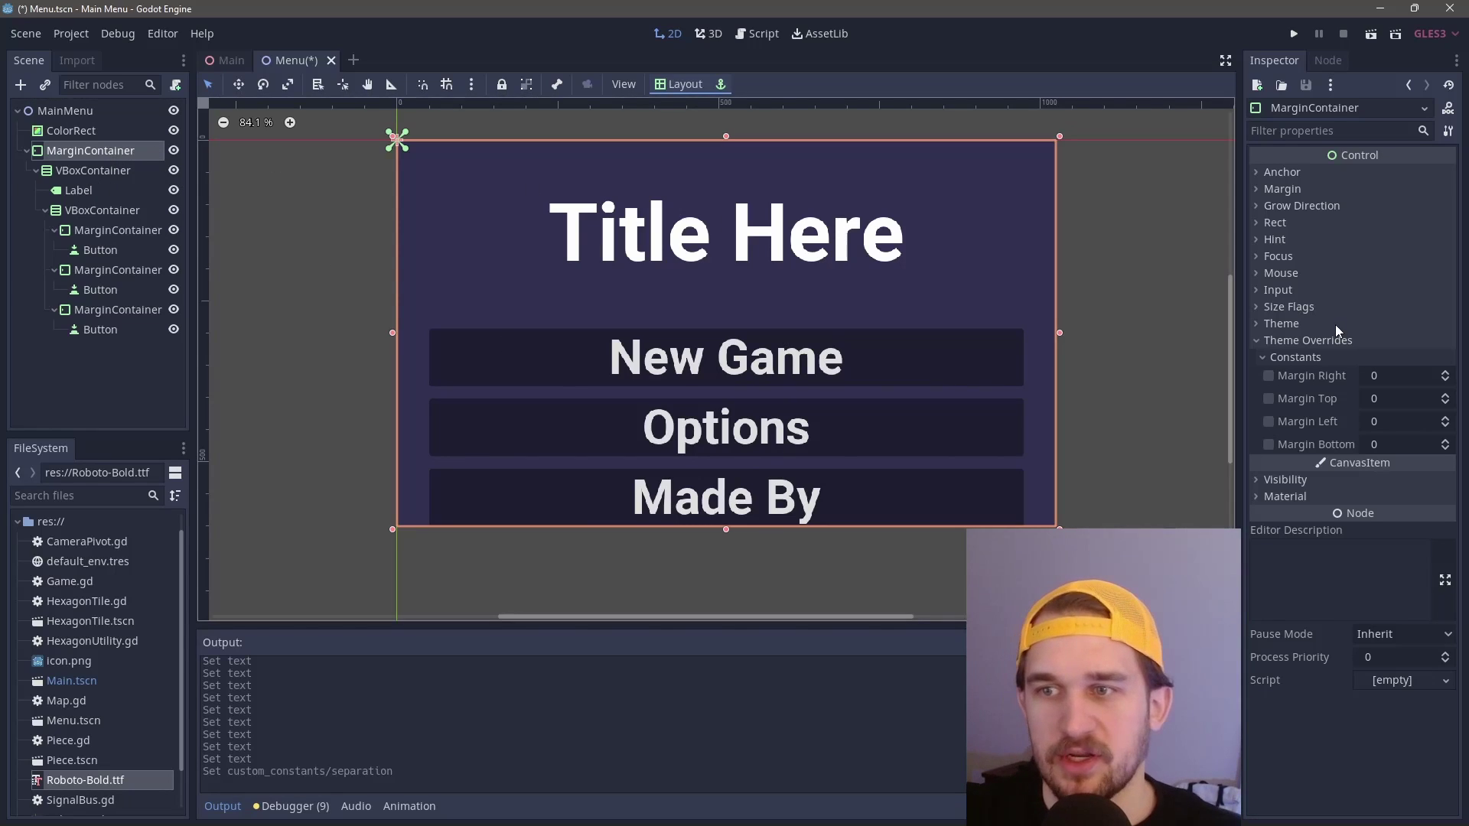
left_click(1407, 378)
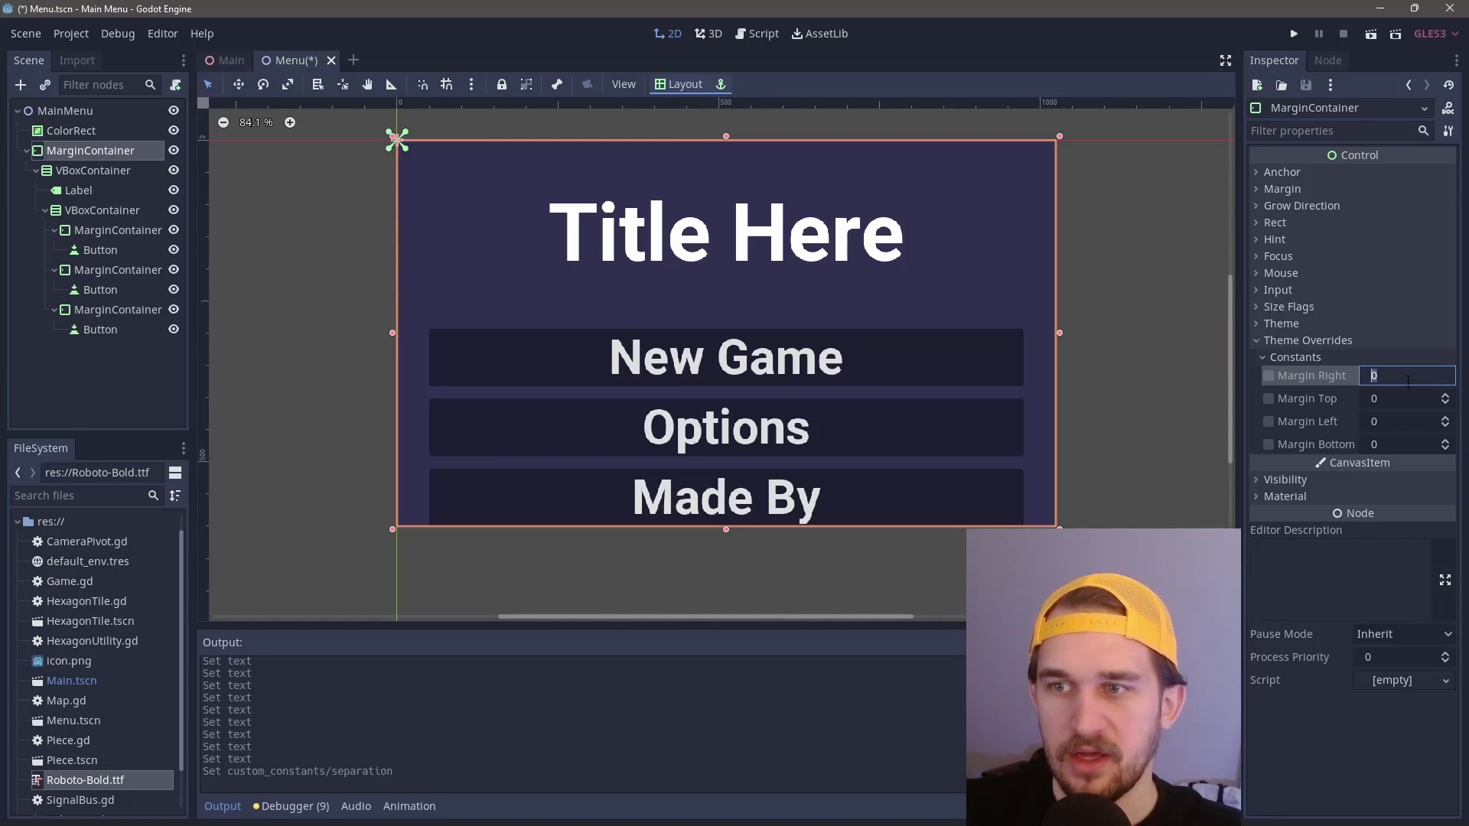
type("200")
key("Return")
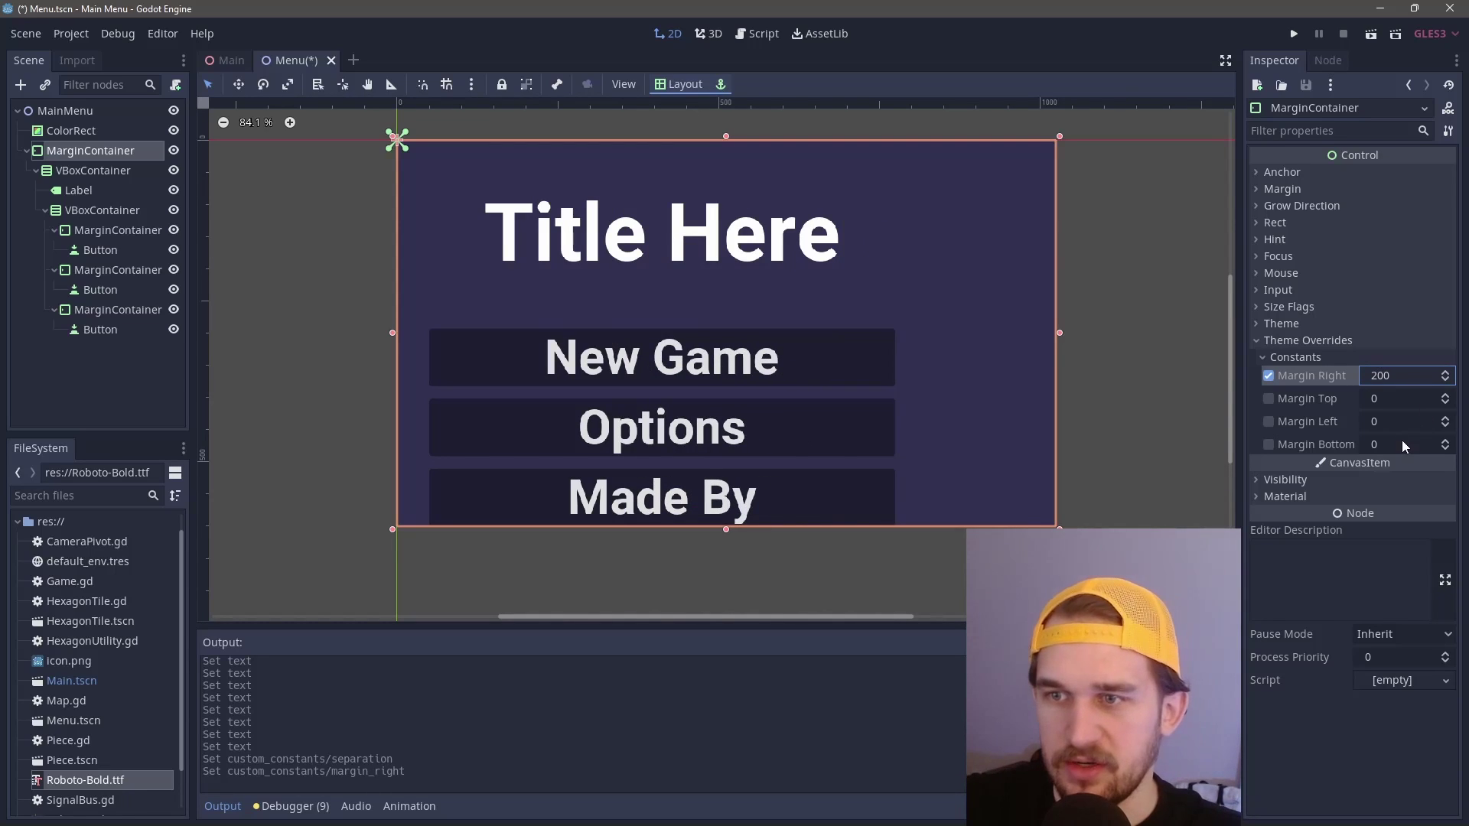
left_click(1395, 420)
type("200")
key("Return")
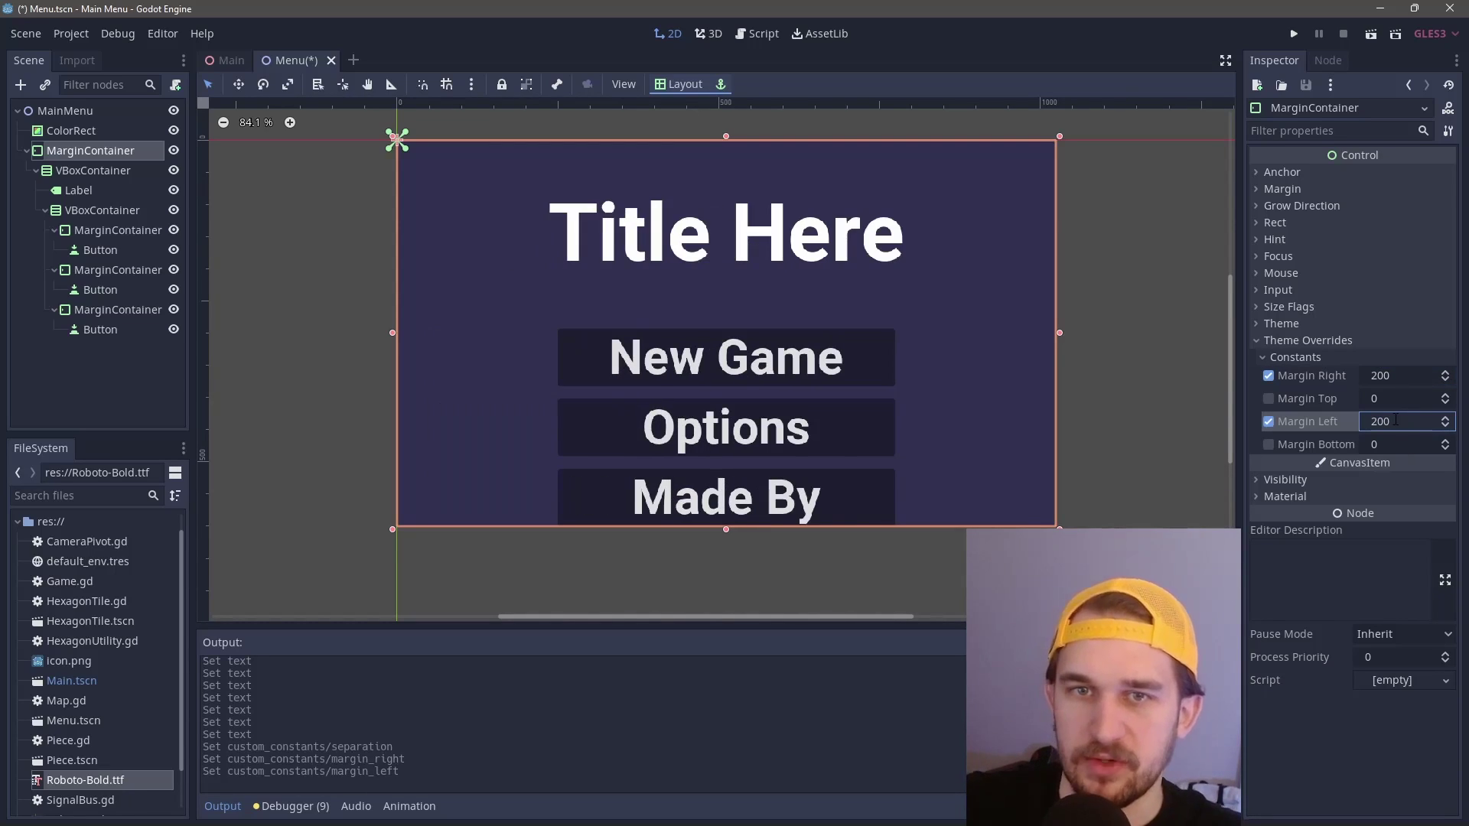
left_click(1408, 399)
type("100")
key("Return")
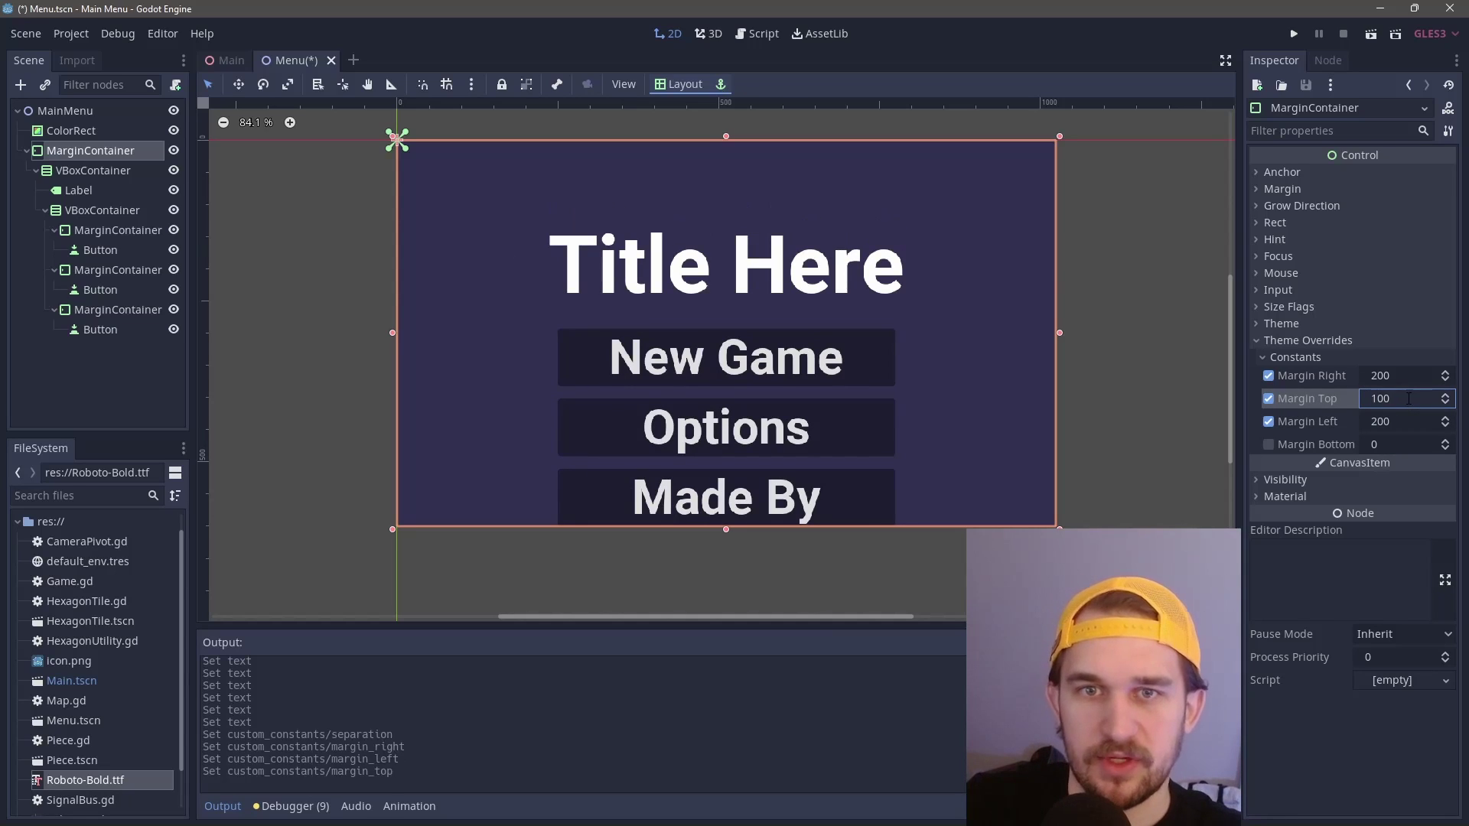
left_click(1377, 445)
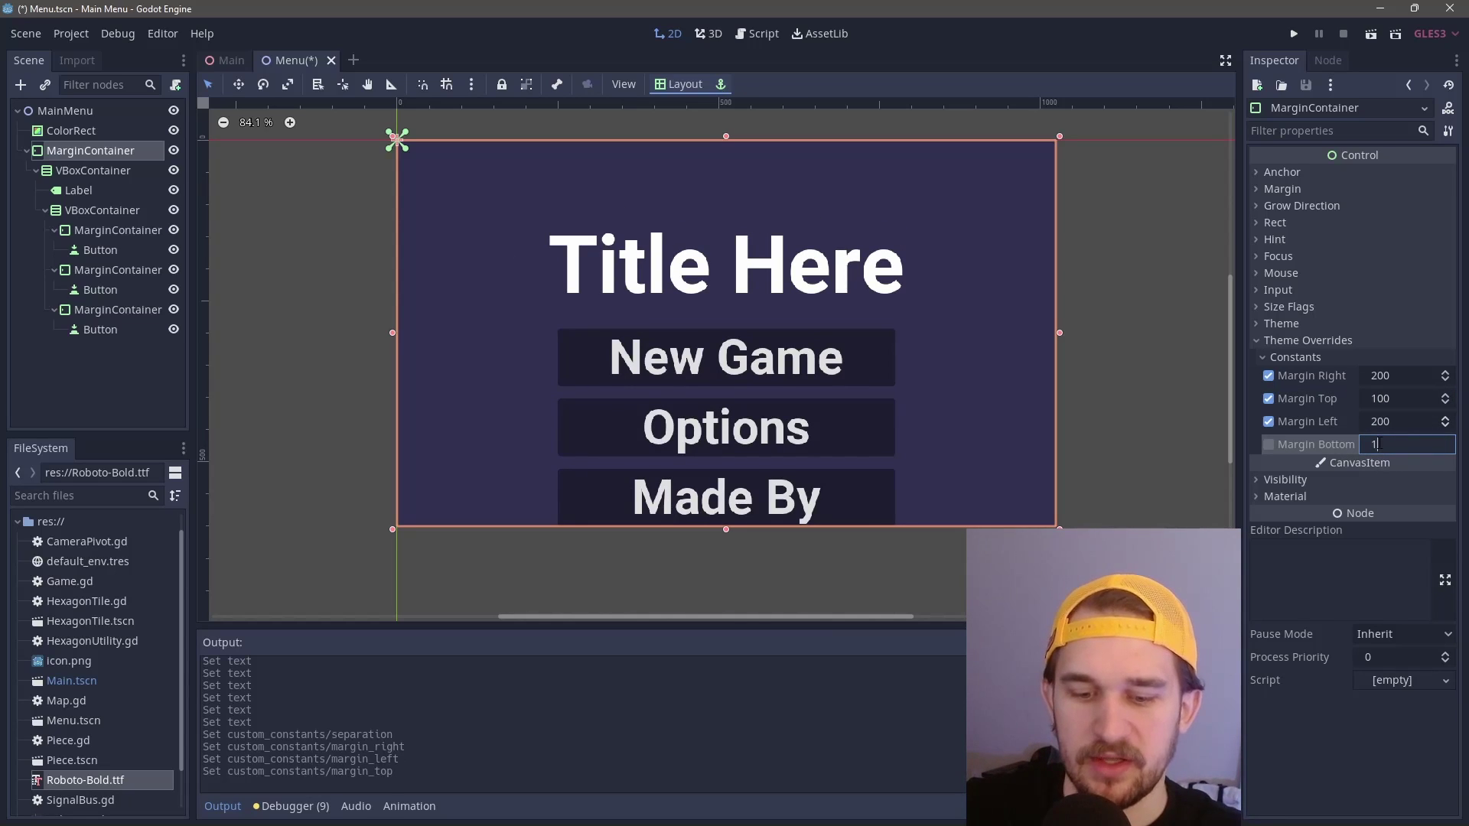
type("150")
key("Return")
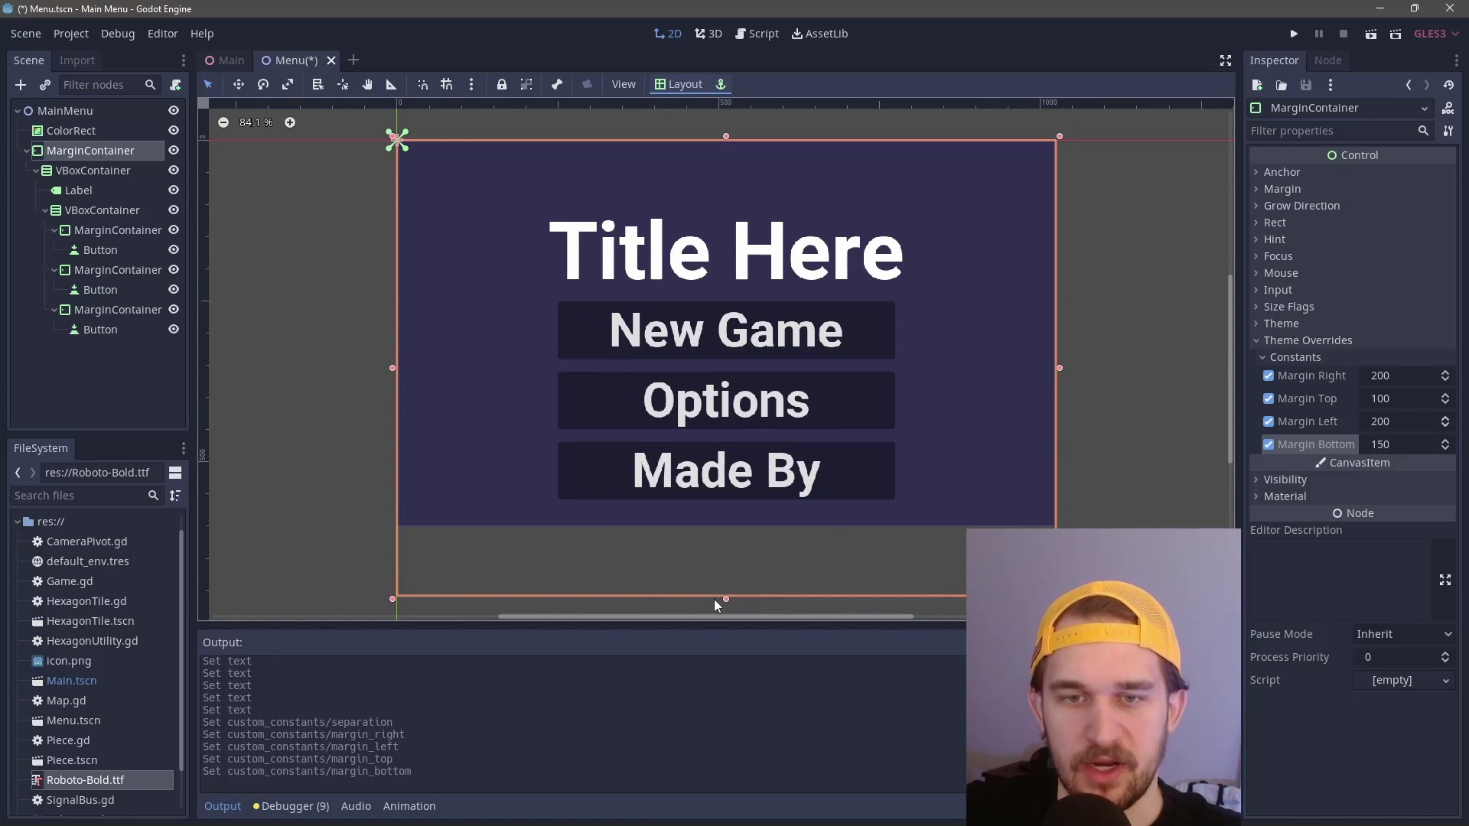
Step: Change the top margin to 75 and bottom to 100, then save and run the scene
left_click(1399, 375)
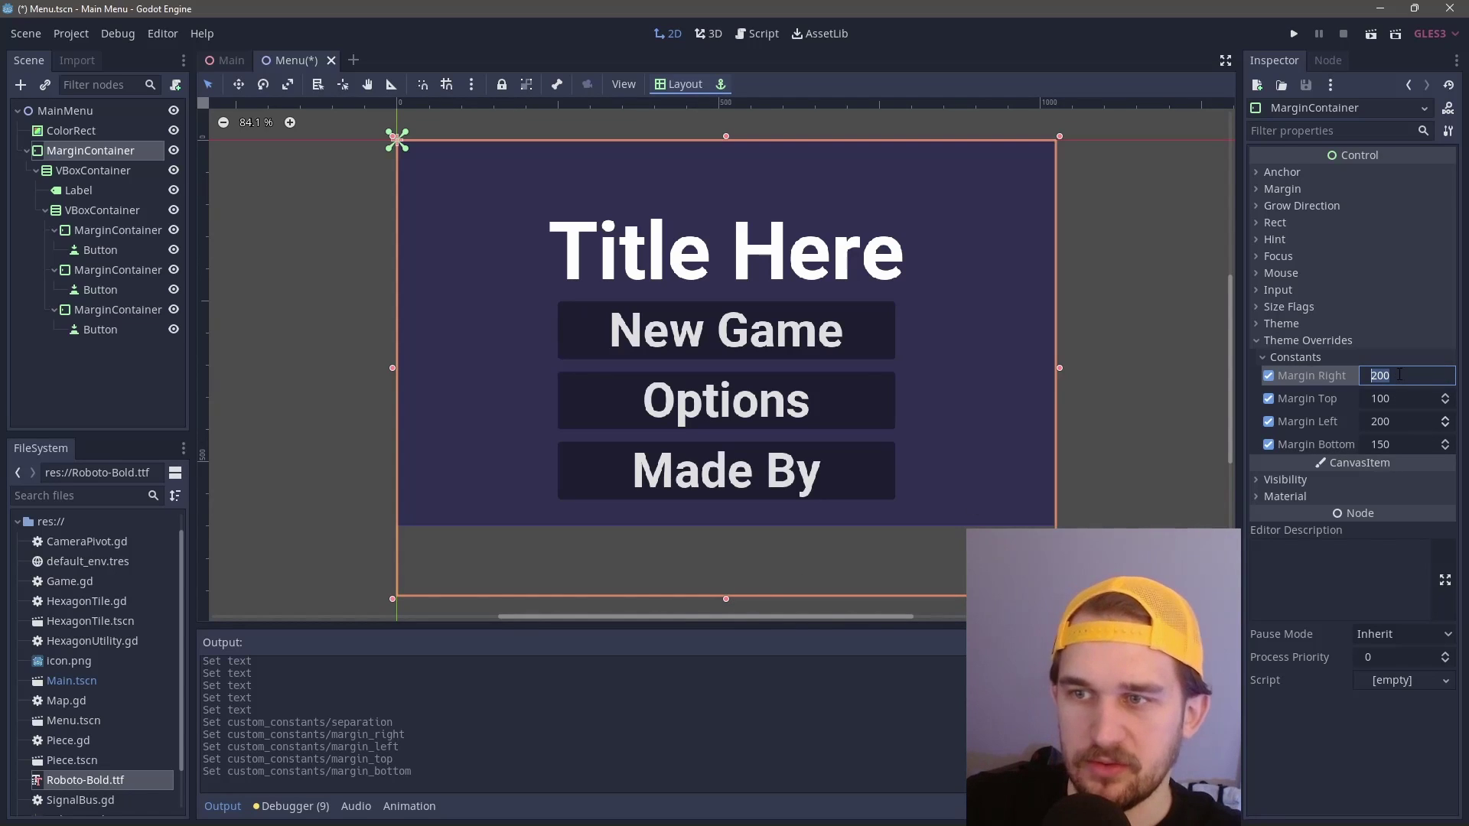
left_click(1395, 399)
type("76")
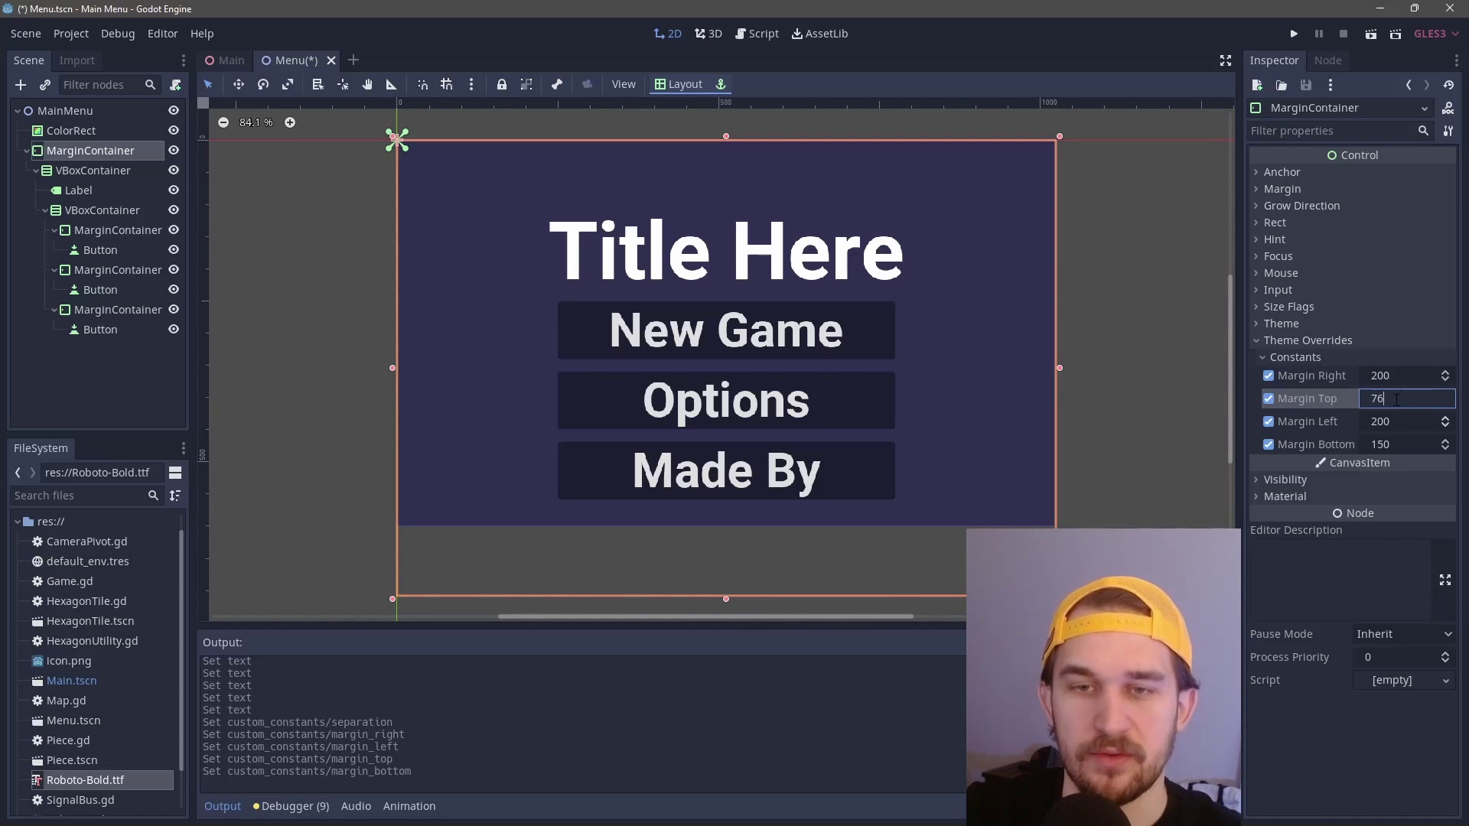
key("BackSpace")
type("5")
key("Return")
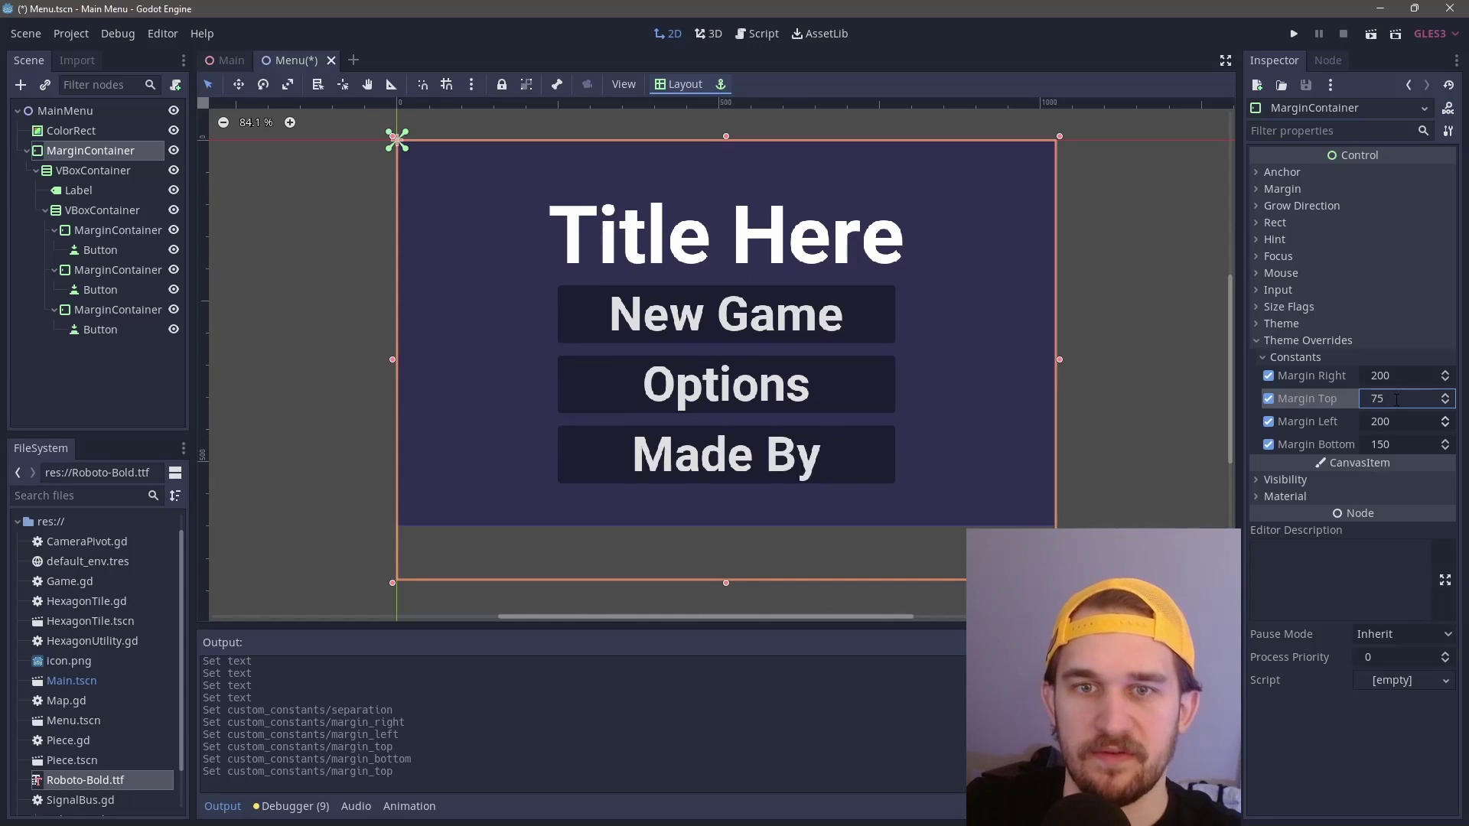
left_click(1401, 449)
left_click(1401, 450)
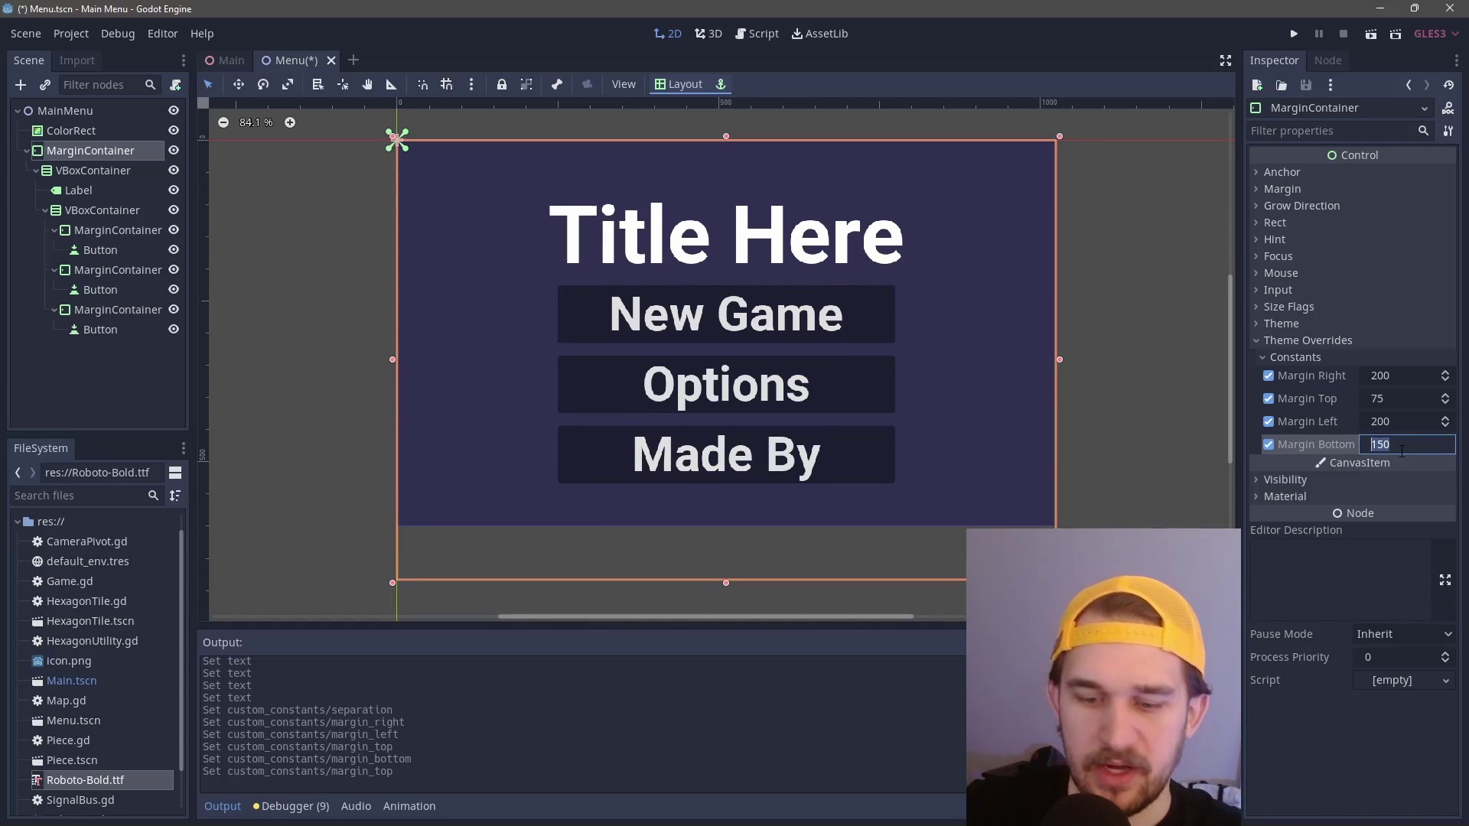
type("100")
key("Return")
key("F6")
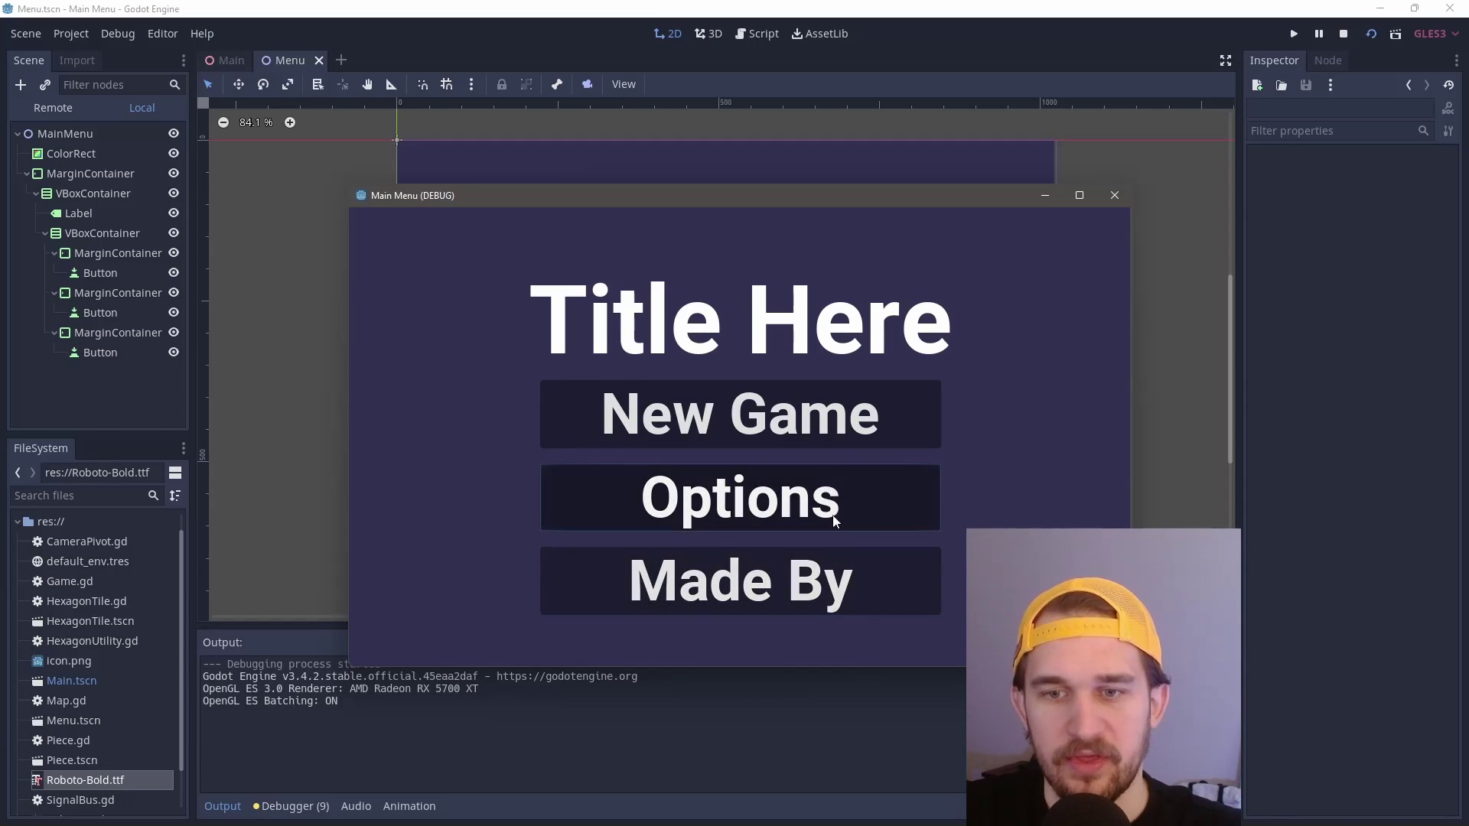
Step: Close the test run and set the Options button's focus mode to None
left_click(824, 441)
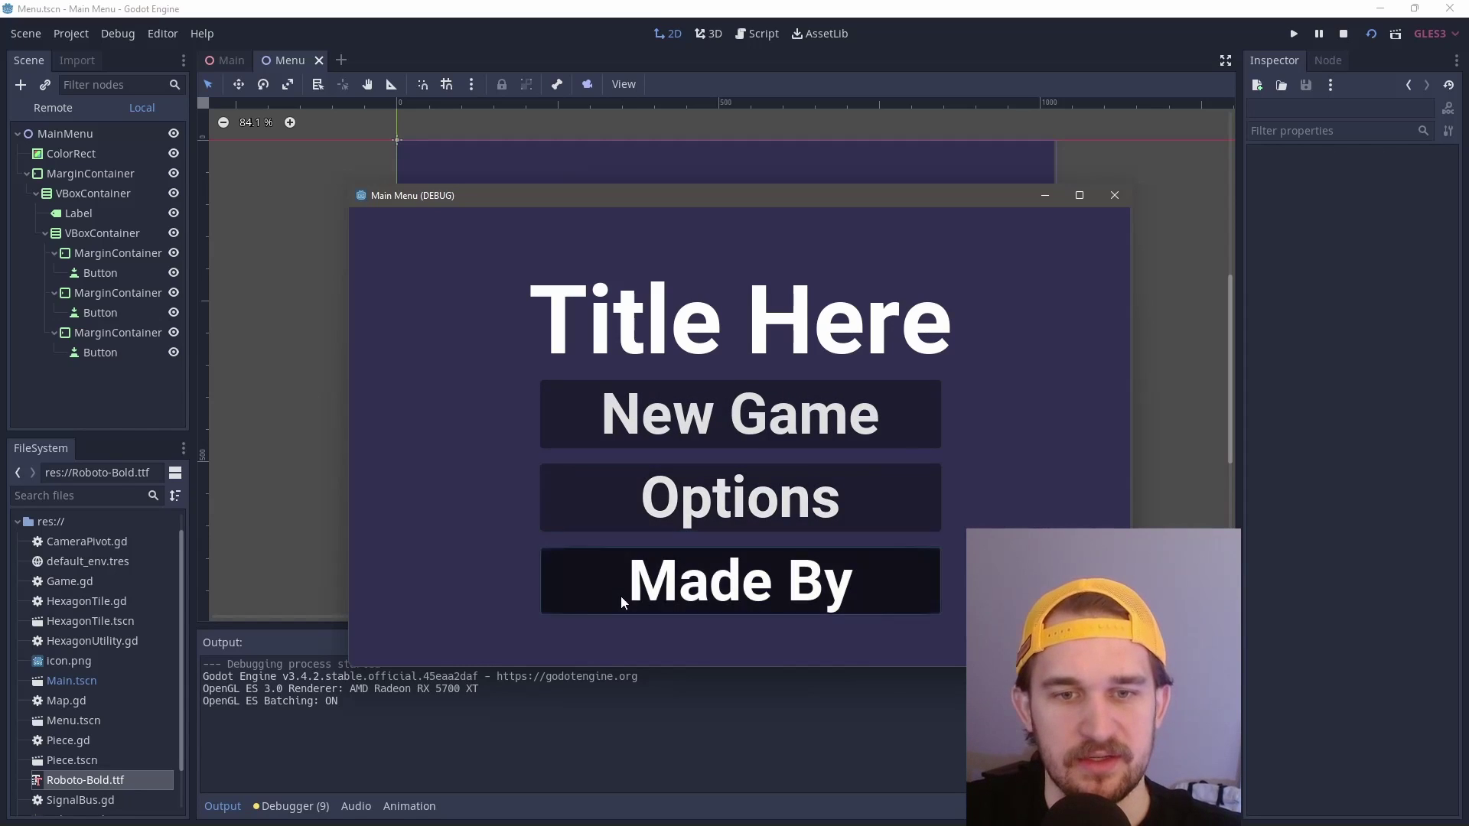
left_click(1114, 196)
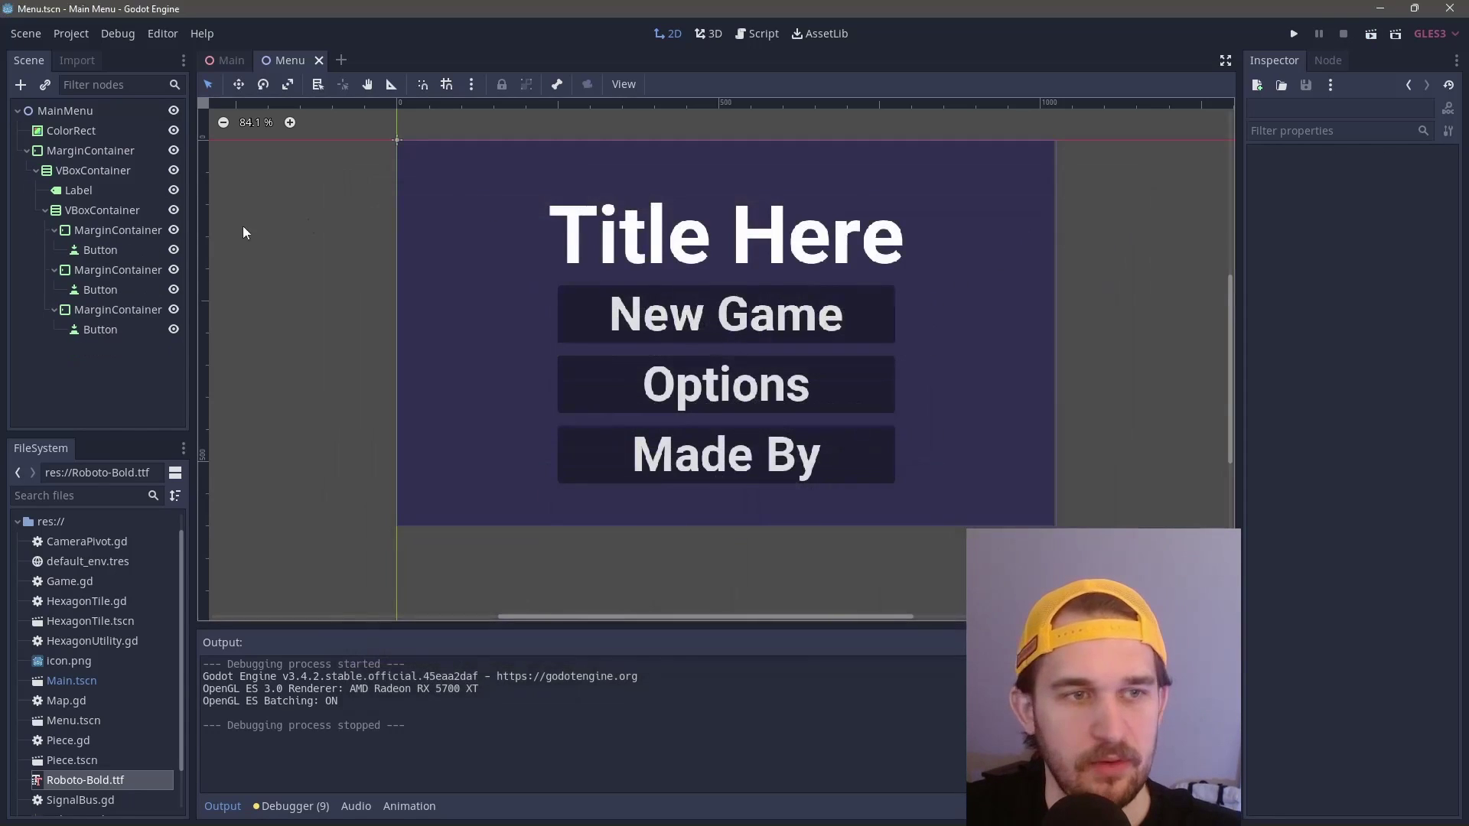
left_click(104, 288)
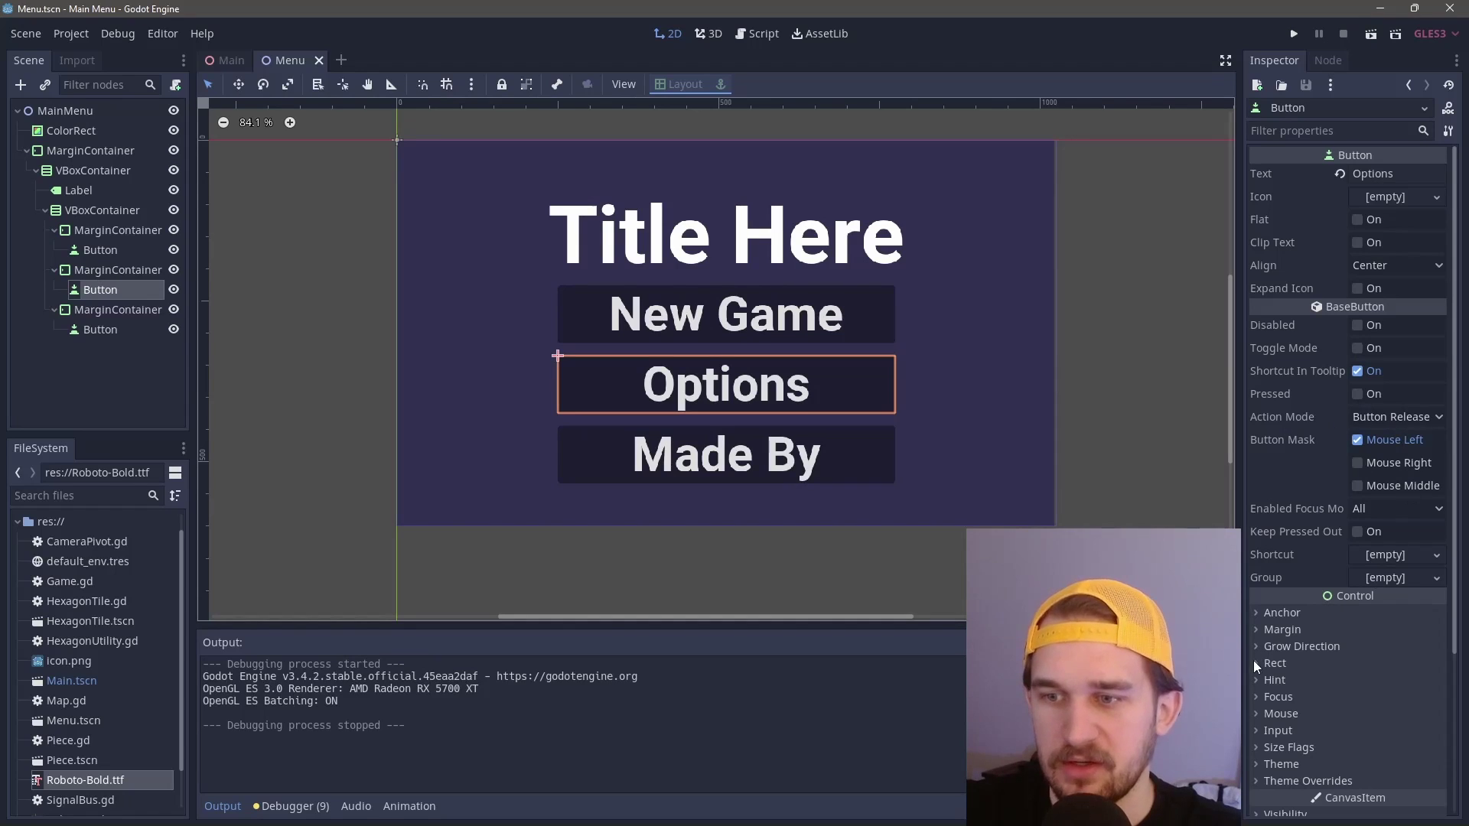
left_click(1277, 697)
scroll(1402, 714, "down", 5)
left_click(1397, 520)
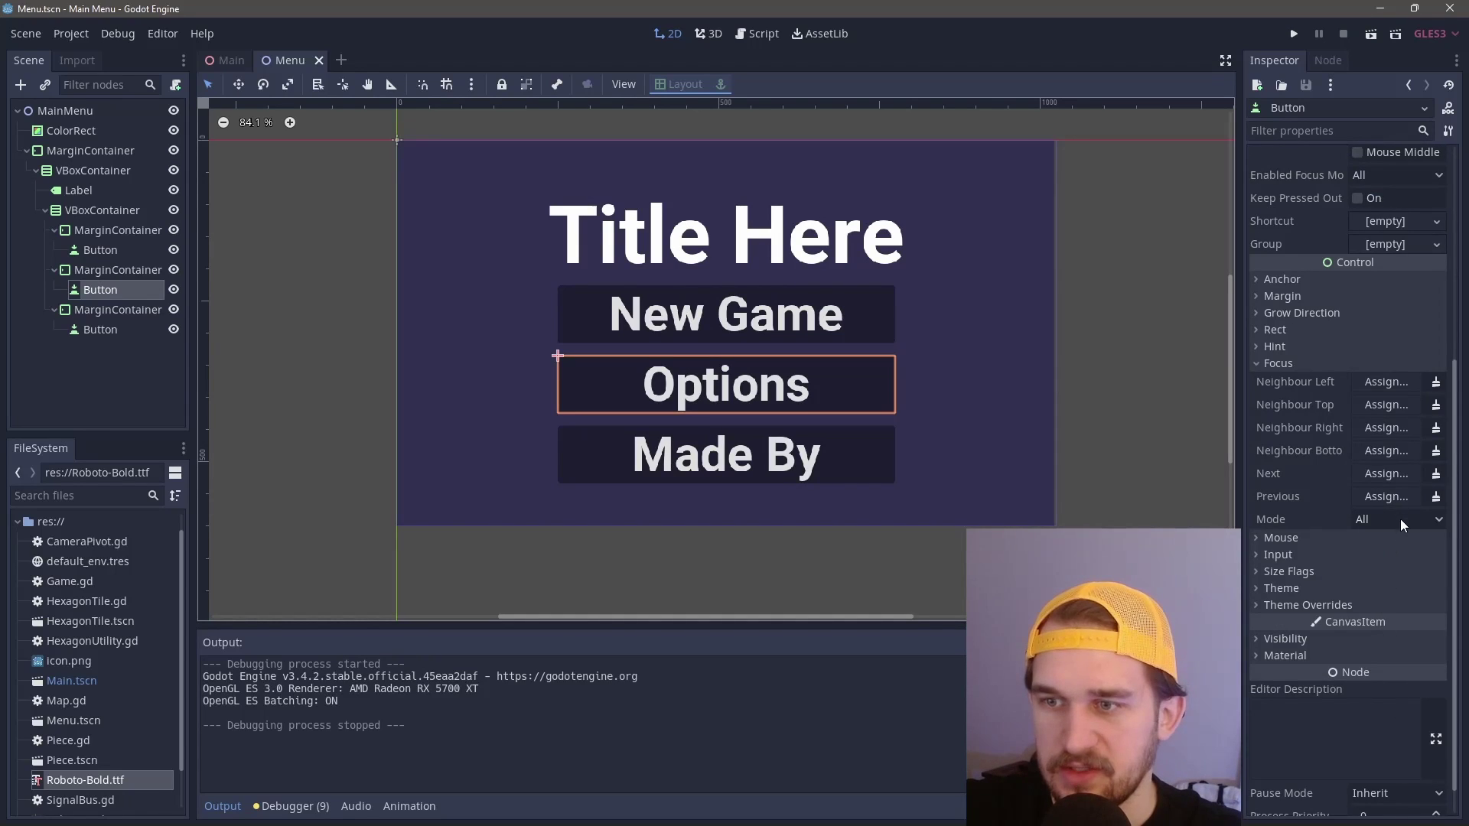
left_click(1402, 543)
Step: Set the Made By button's focus mode to None as well
left_click(100, 329)
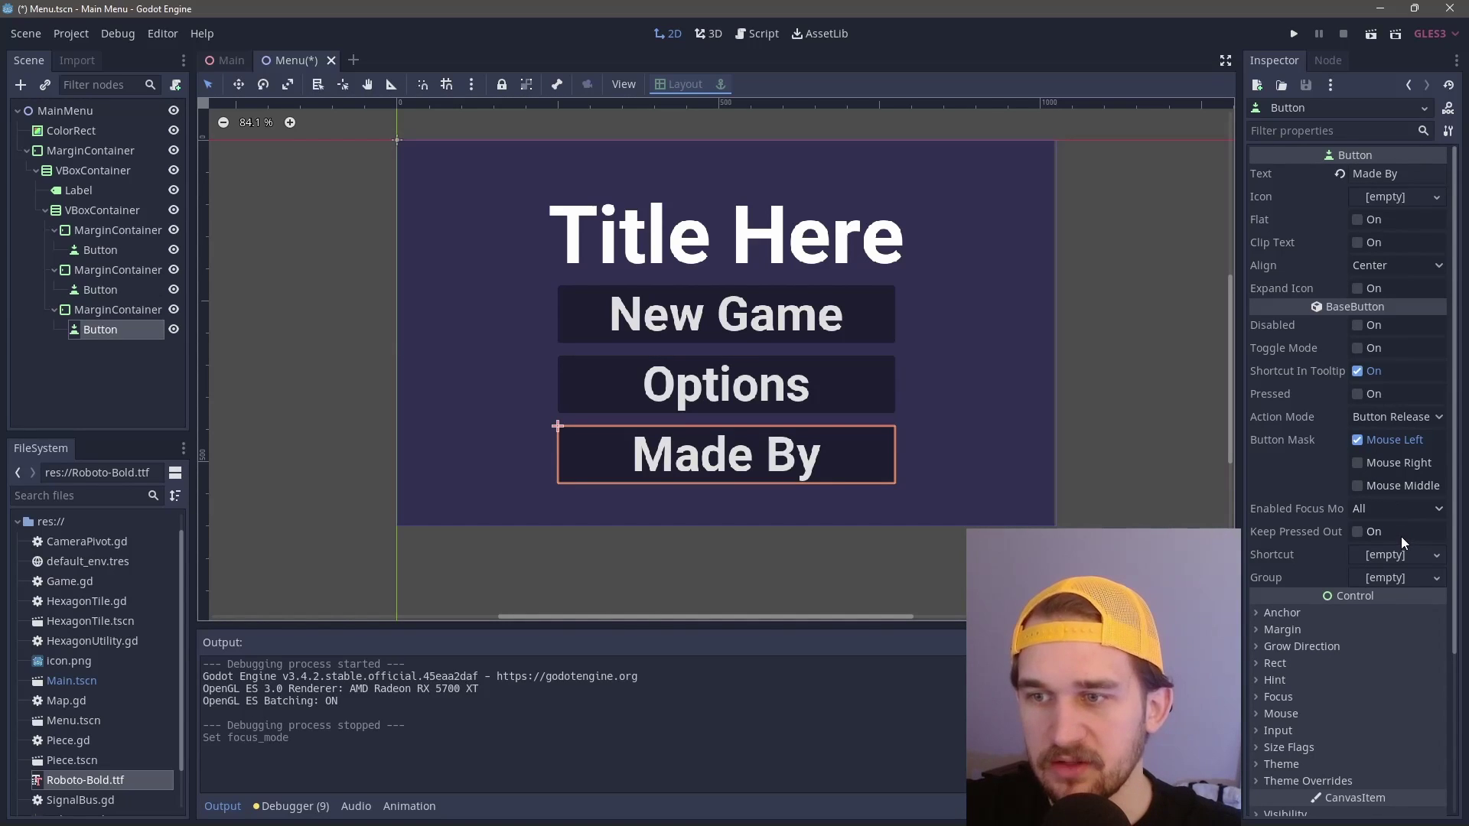
left_click(1304, 697)
scroll(1403, 732, "down", 5)
left_click(1387, 604)
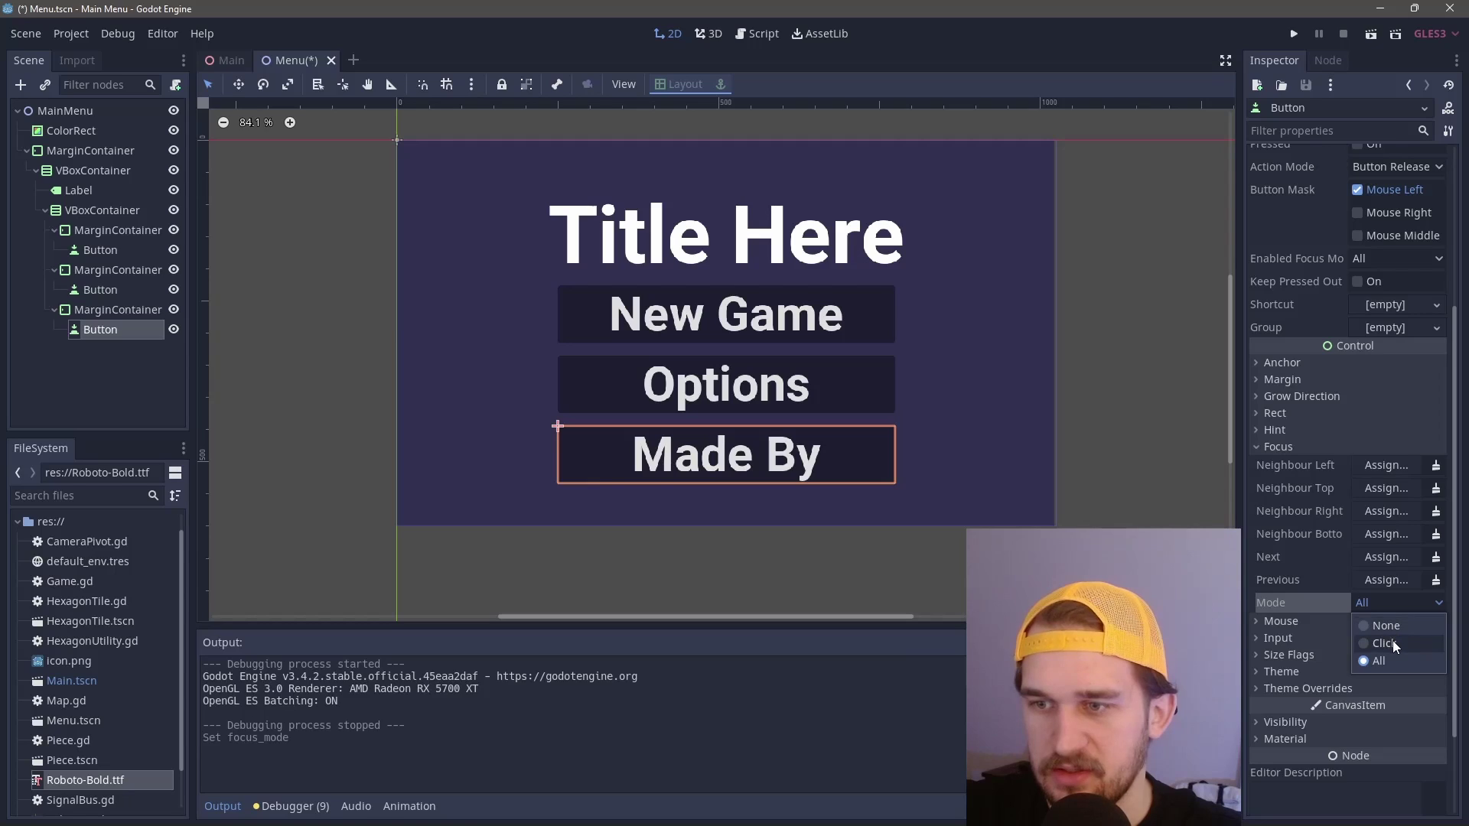
left_click(1393, 643)
left_click(1389, 602)
left_click(1385, 626)
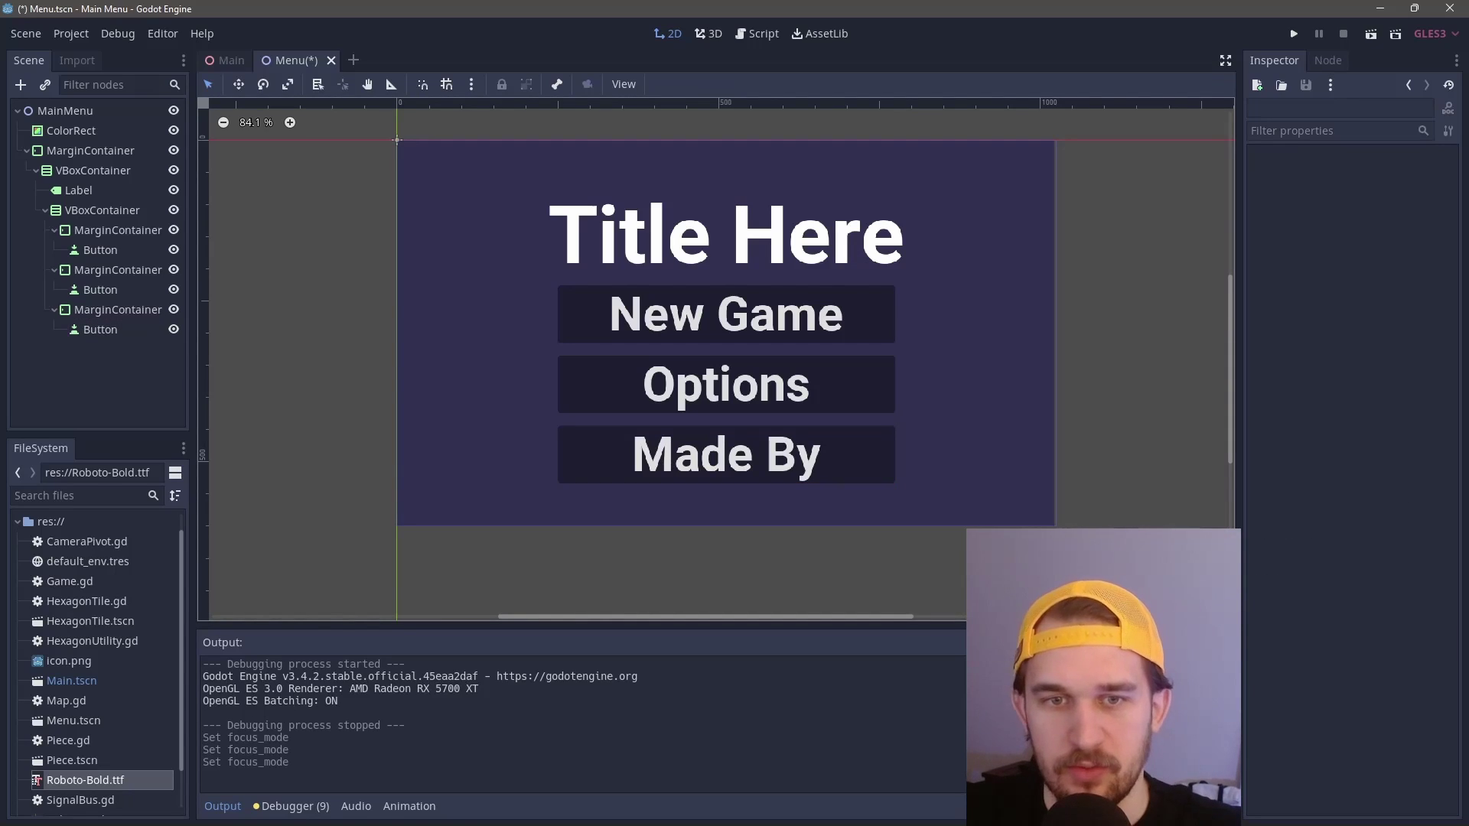
Step: Save the menu scene, test-run it by pressing Options, then stop the game
key("ctrl+s")
key("F6")
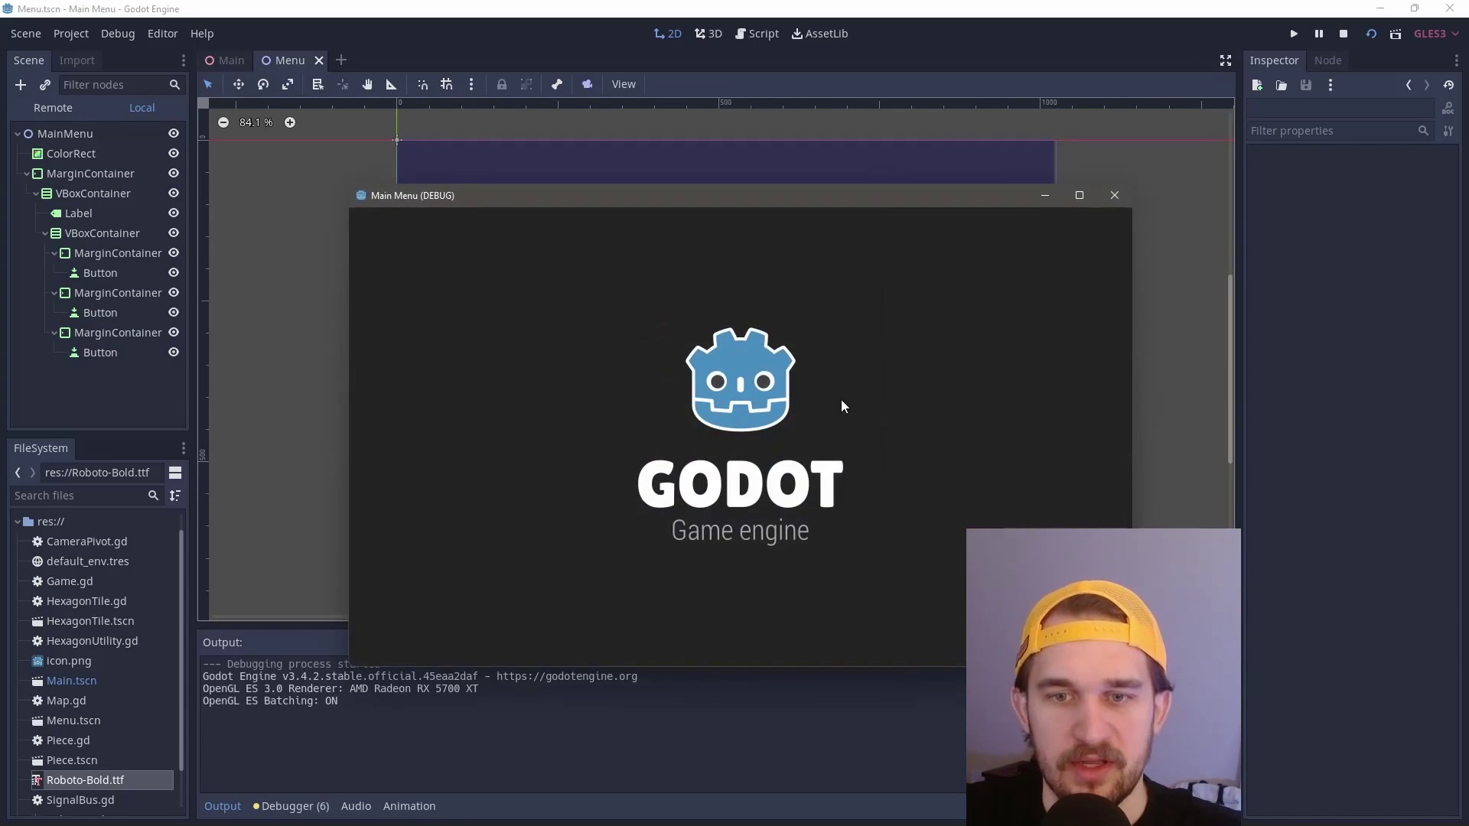
left_click(818, 521)
key("F8")
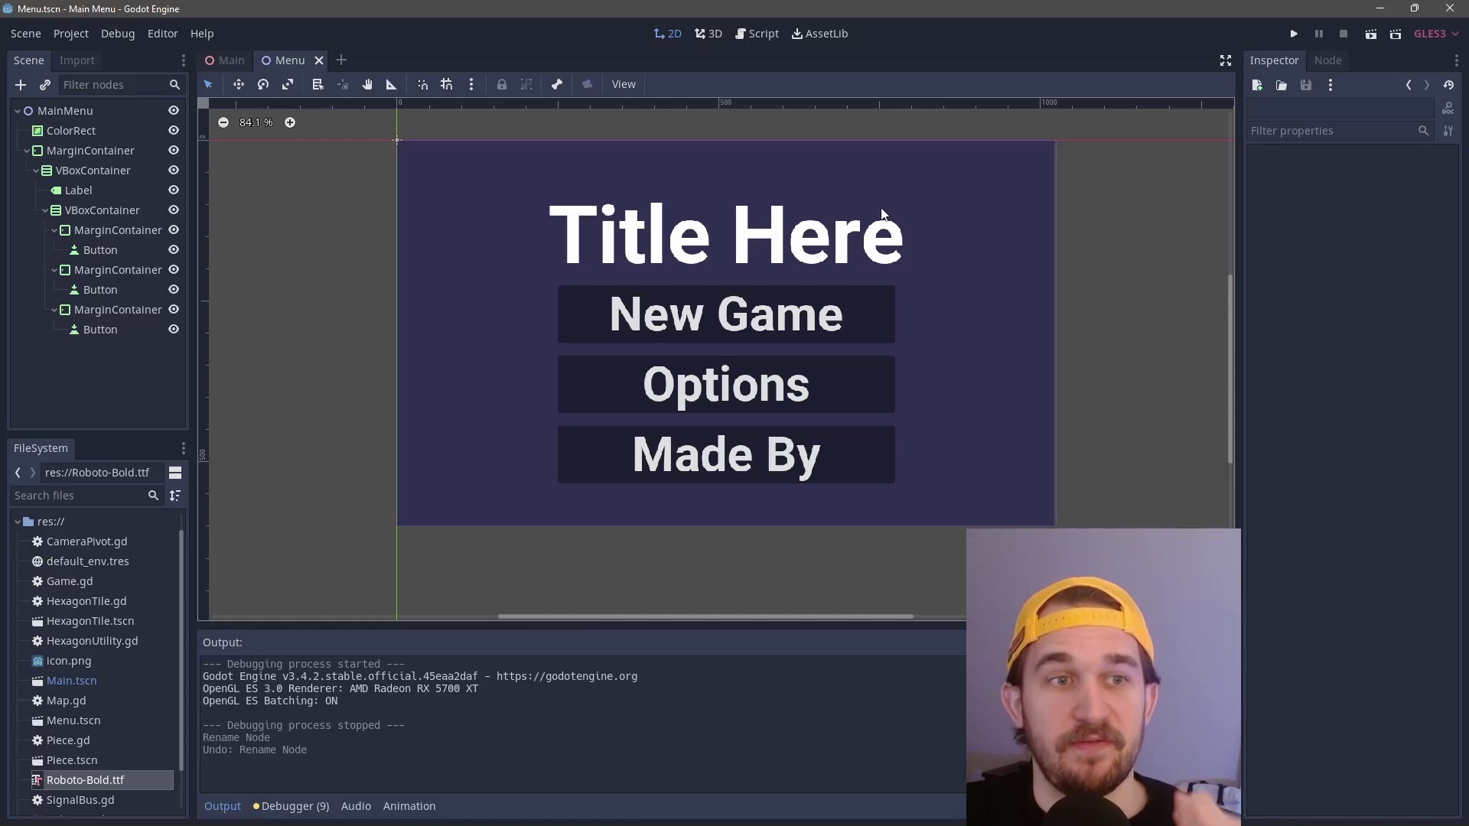
Step: Rename the first two button nodes to New Game Button and Options Button
left_click(100, 249)
left_click(101, 249)
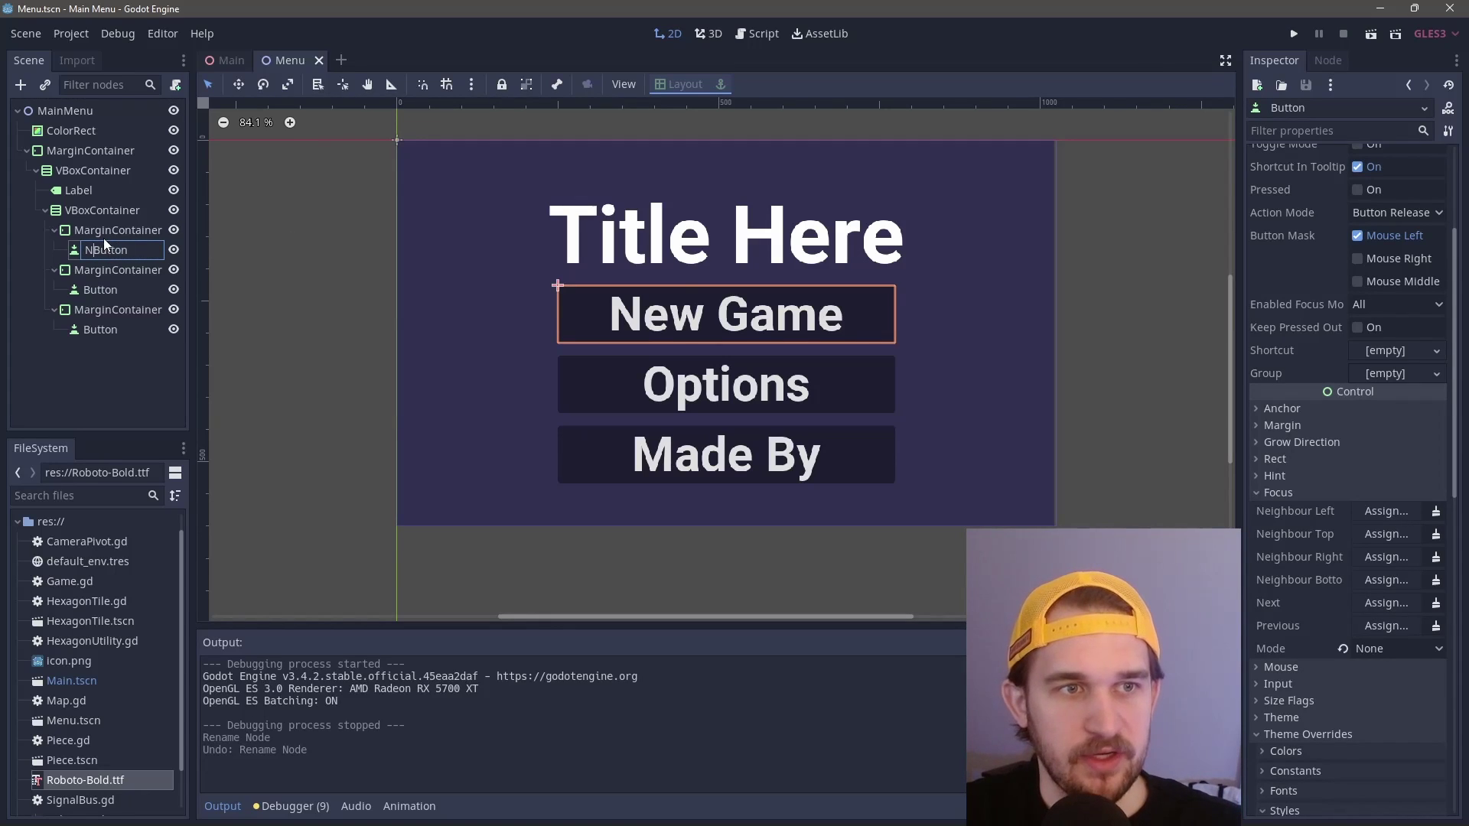
type("NewGame Bu")
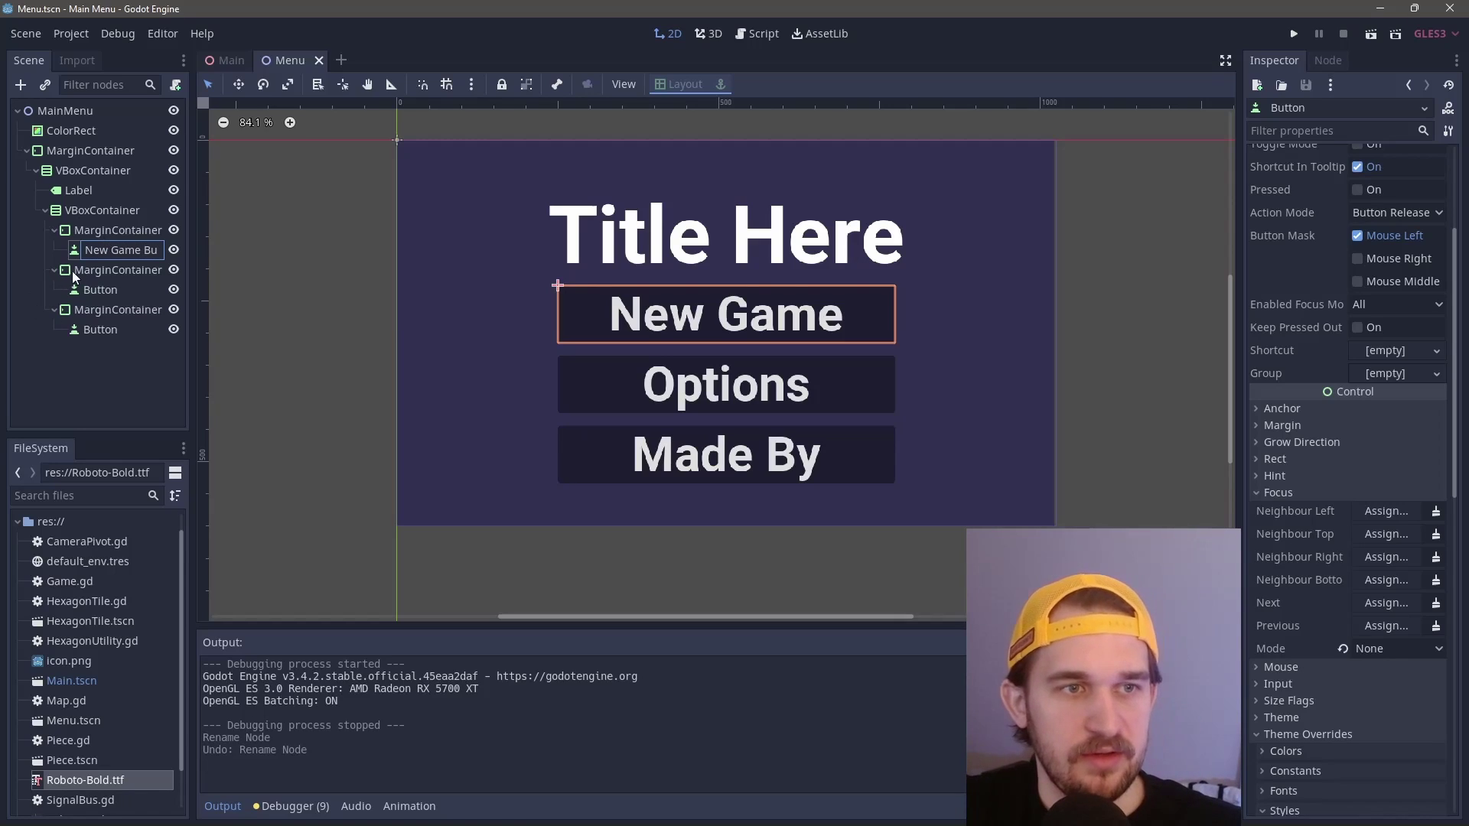
left_click(98, 289)
left_click(98, 289)
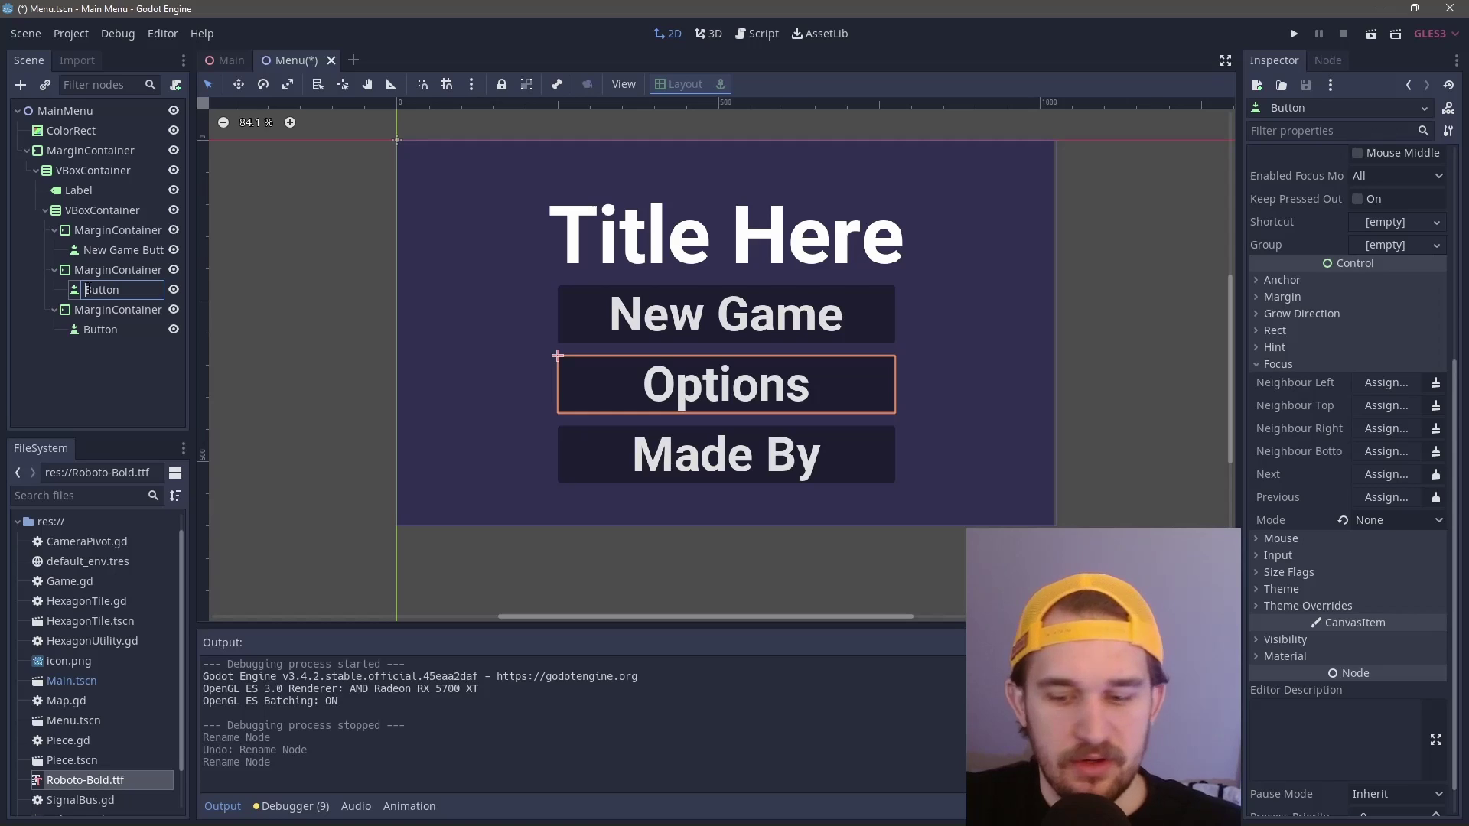
type("Options")
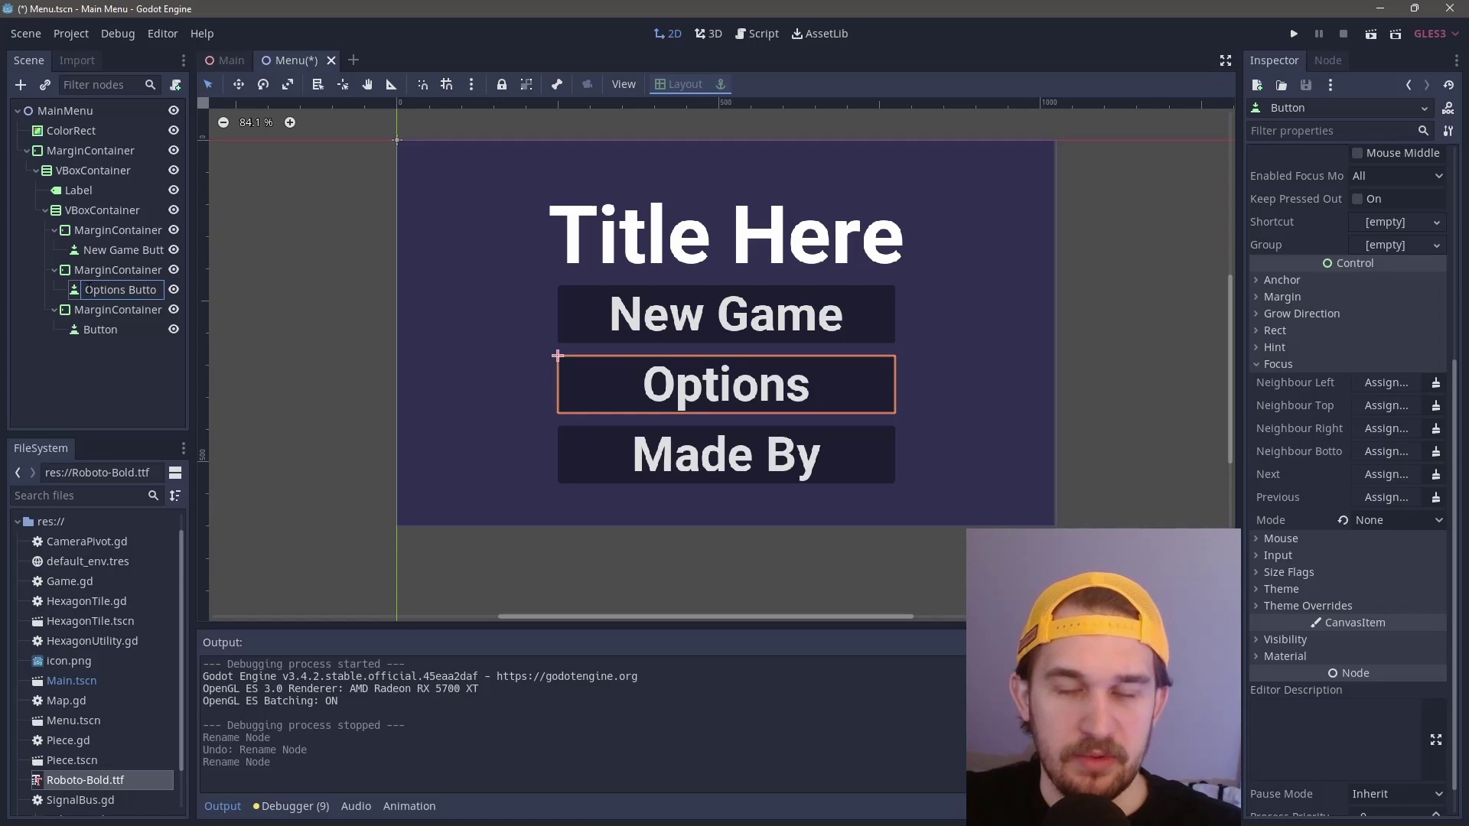
left_click(100, 329)
Step: Rename the third button node to Made By Button
right_click(100, 329)
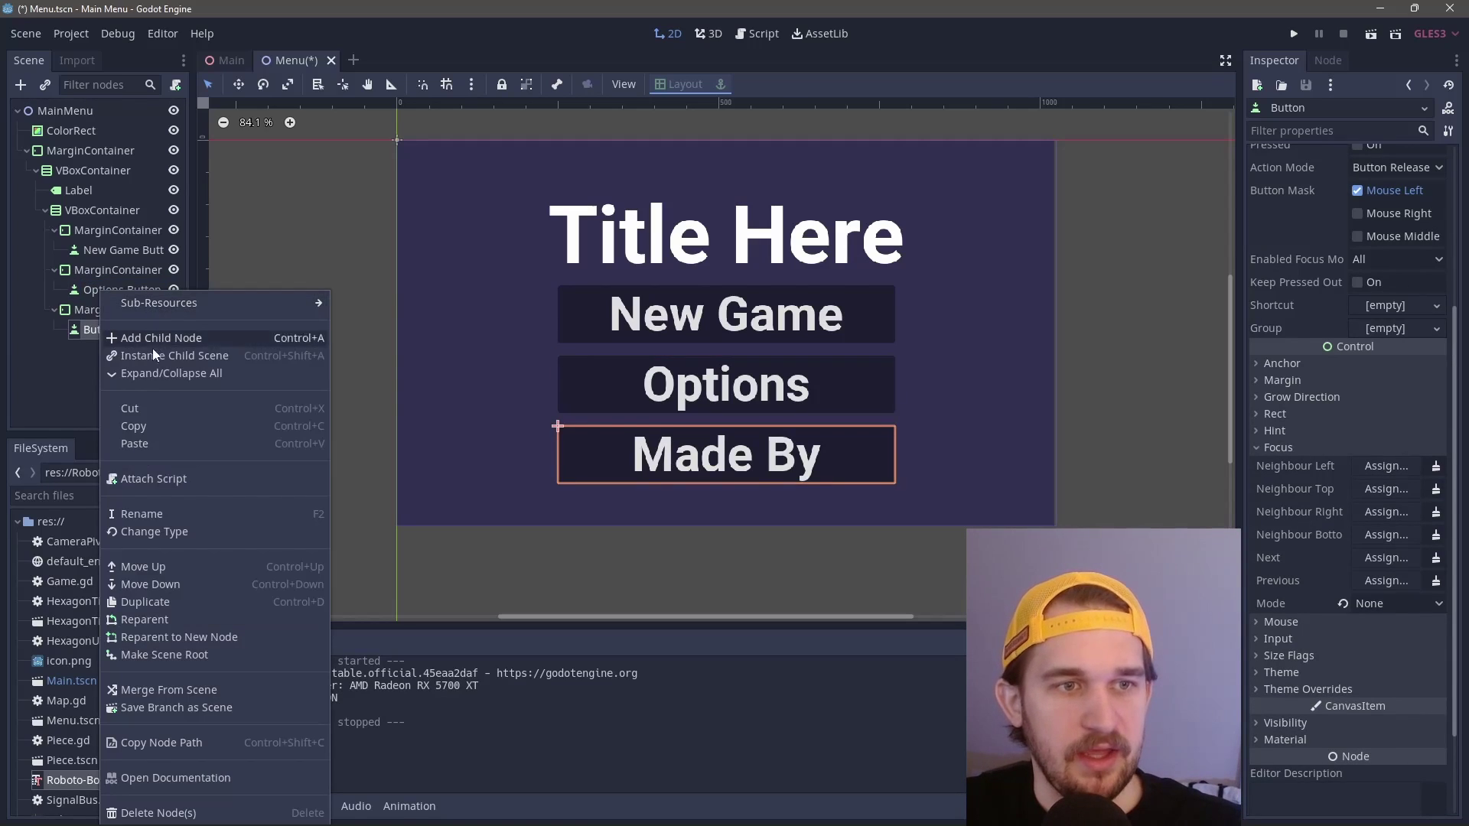
key("F2")
left_click(86, 329)
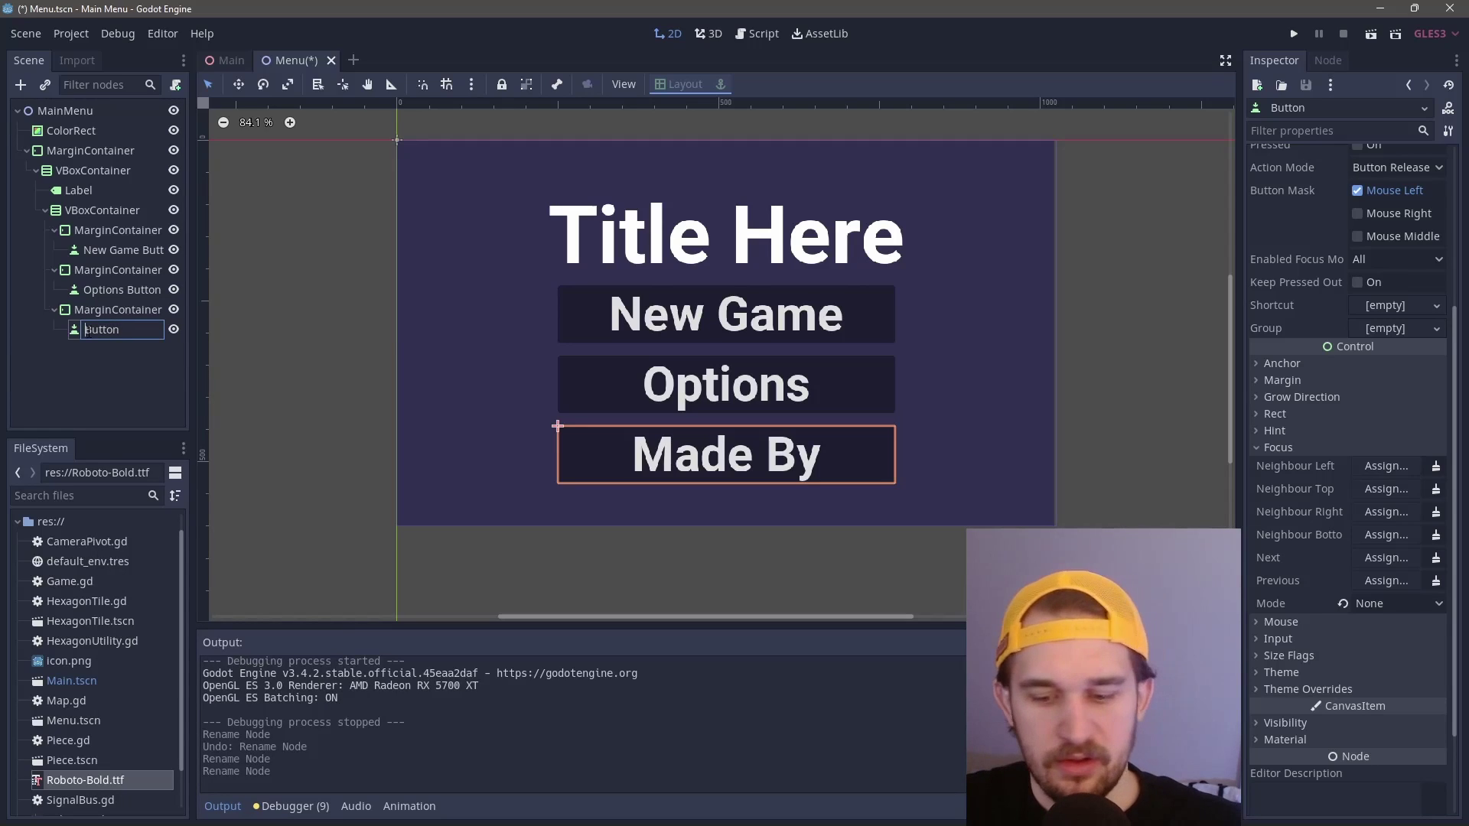
type("M")
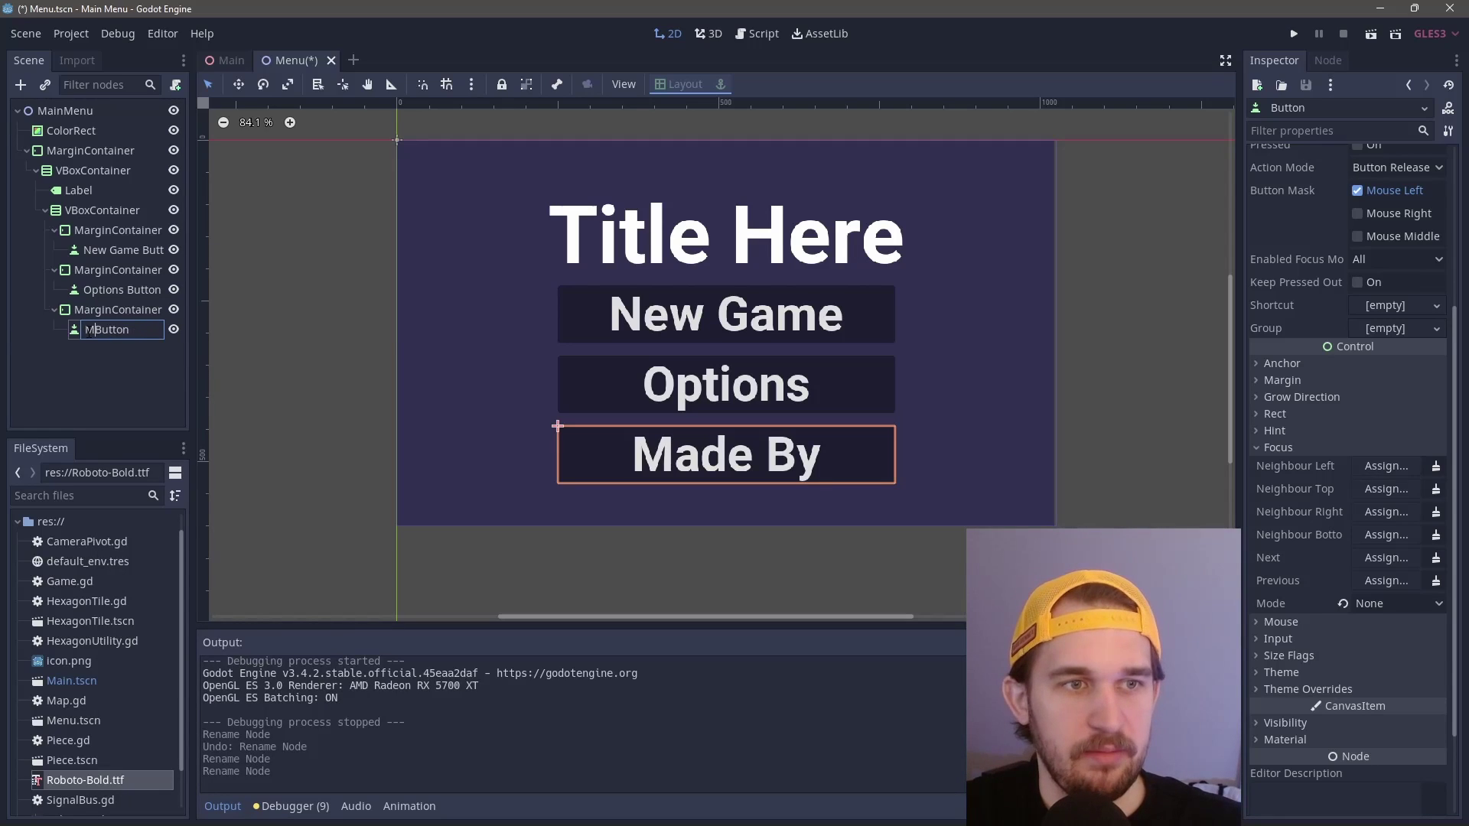
type("ade By")
key("Return")
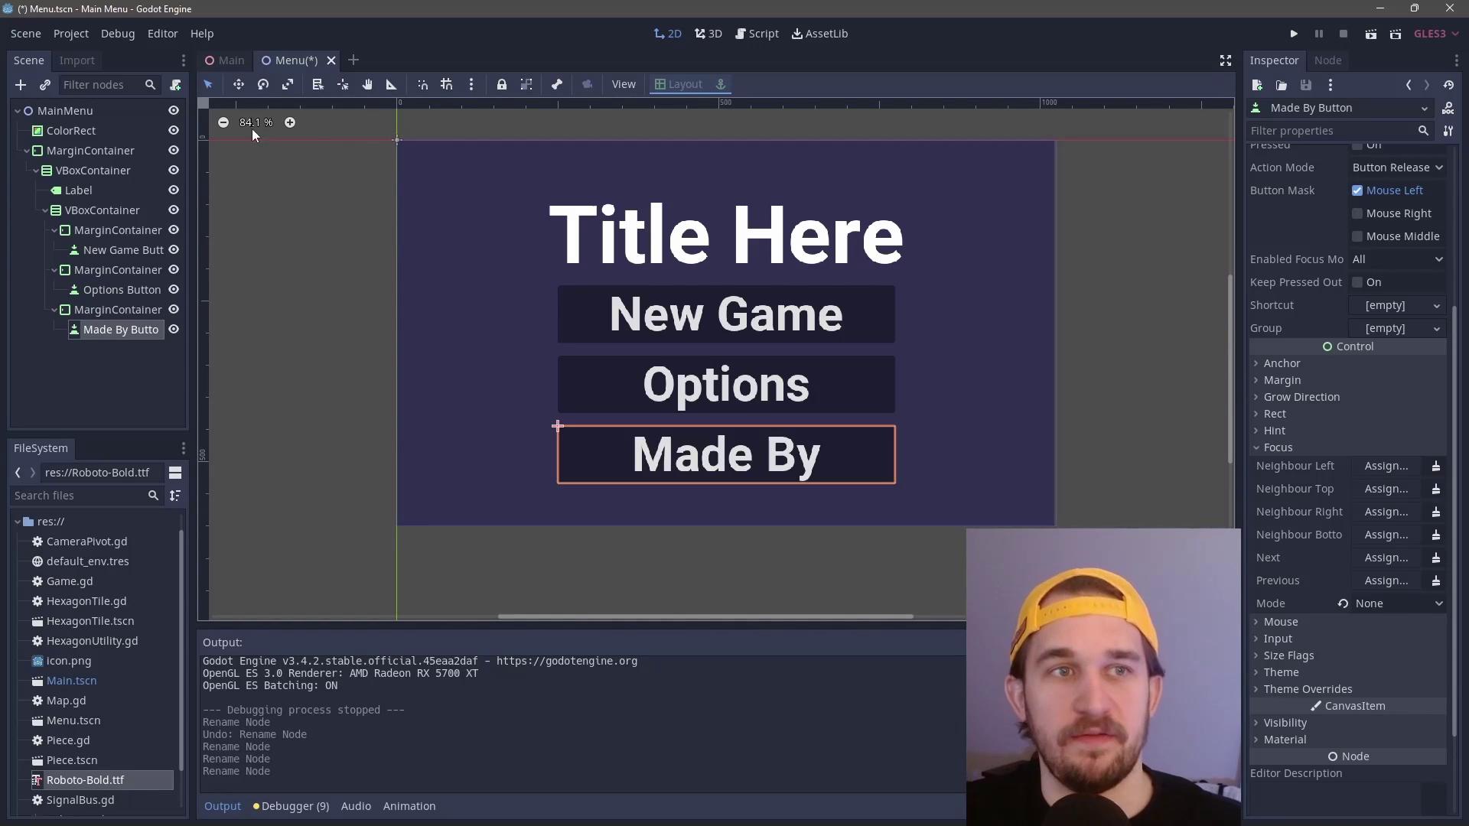
Step: Attach a new Menu.gd script to MainMenu containing only 'export var mainGameScene : PackedScene', and save it
left_click(57, 114)
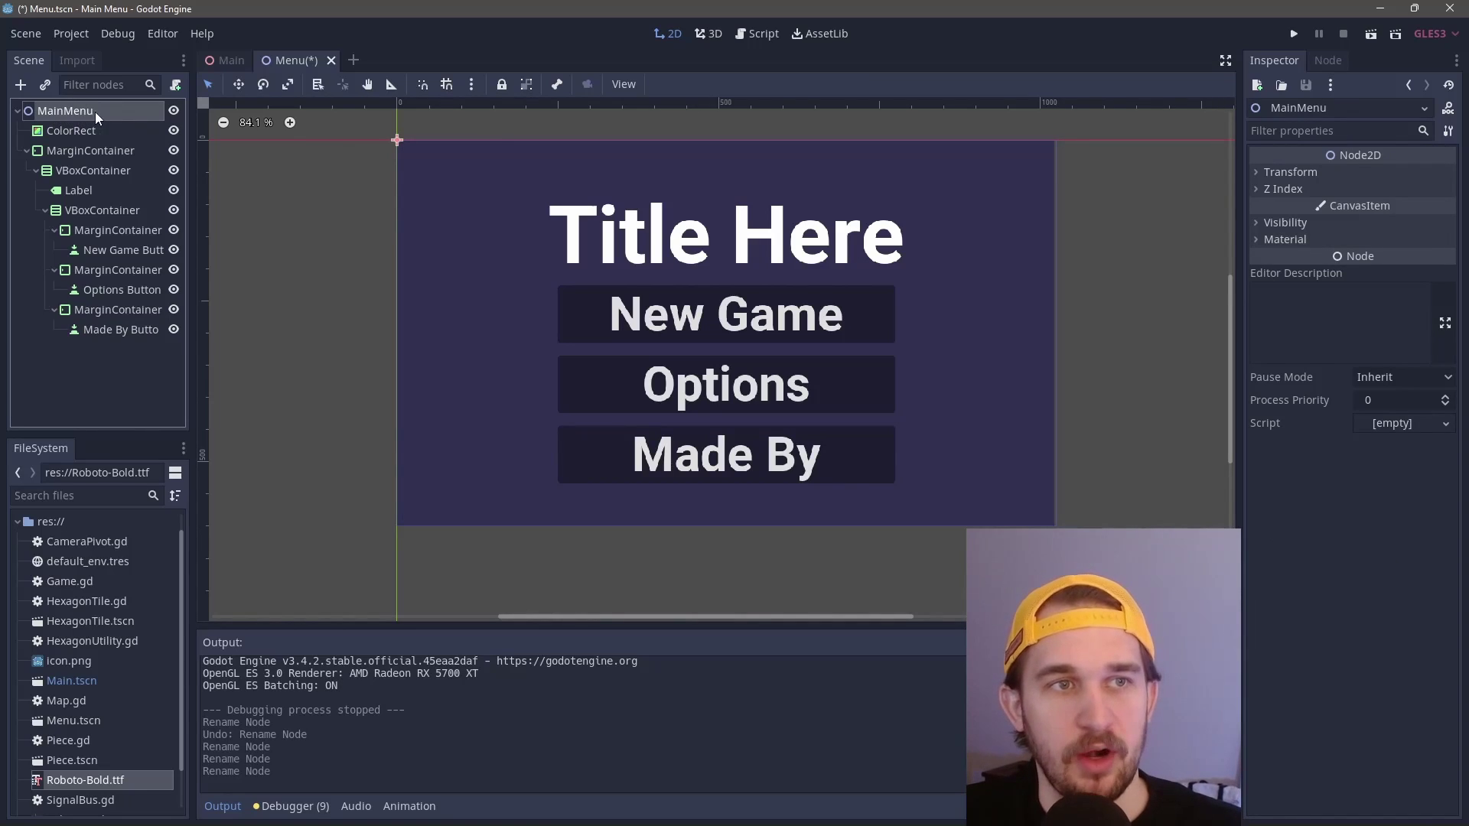
left_click(175, 84)
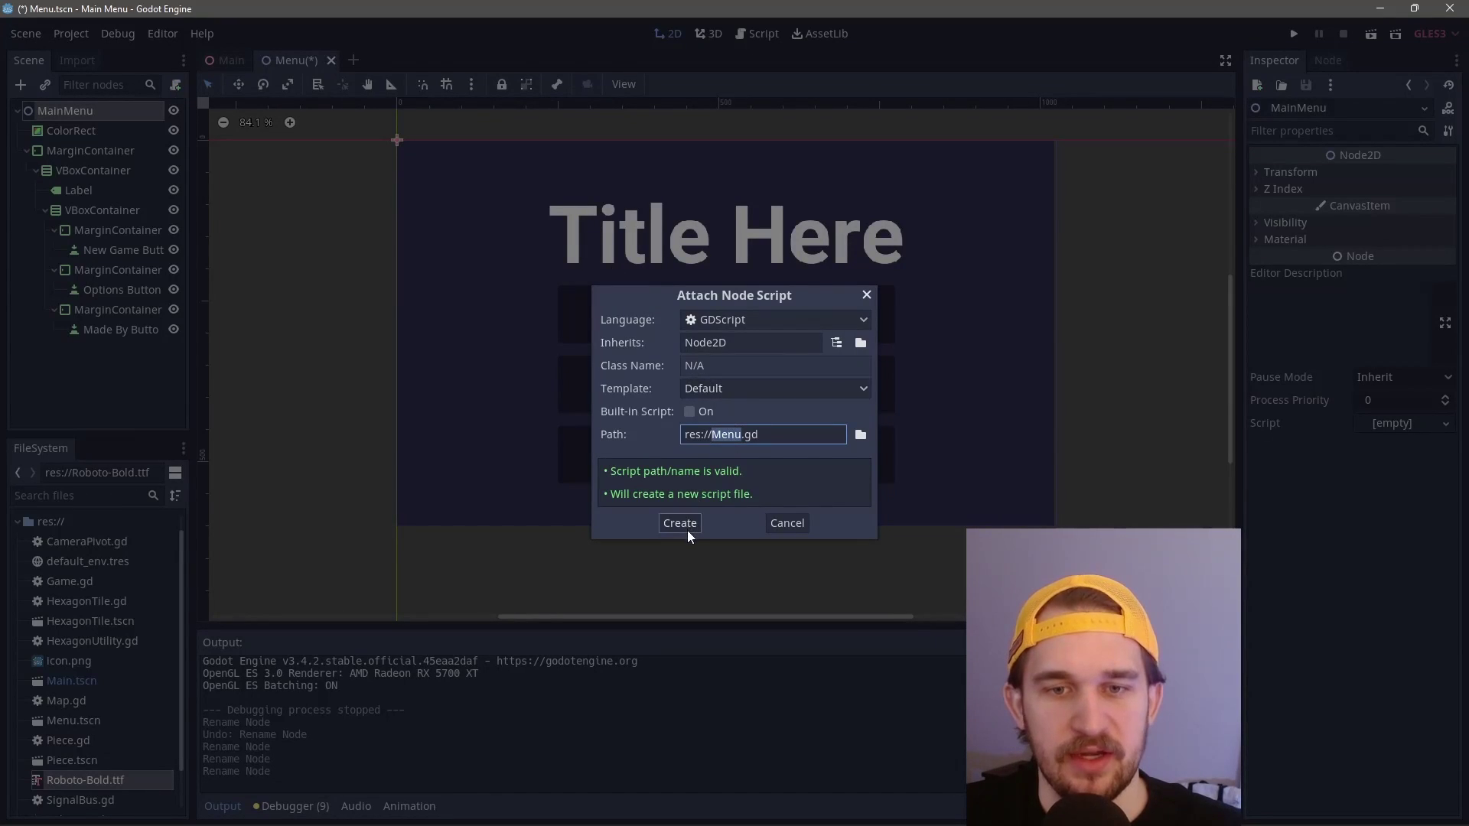
left_click(680, 523)
left_click_drag(606, 436, 385, 166)
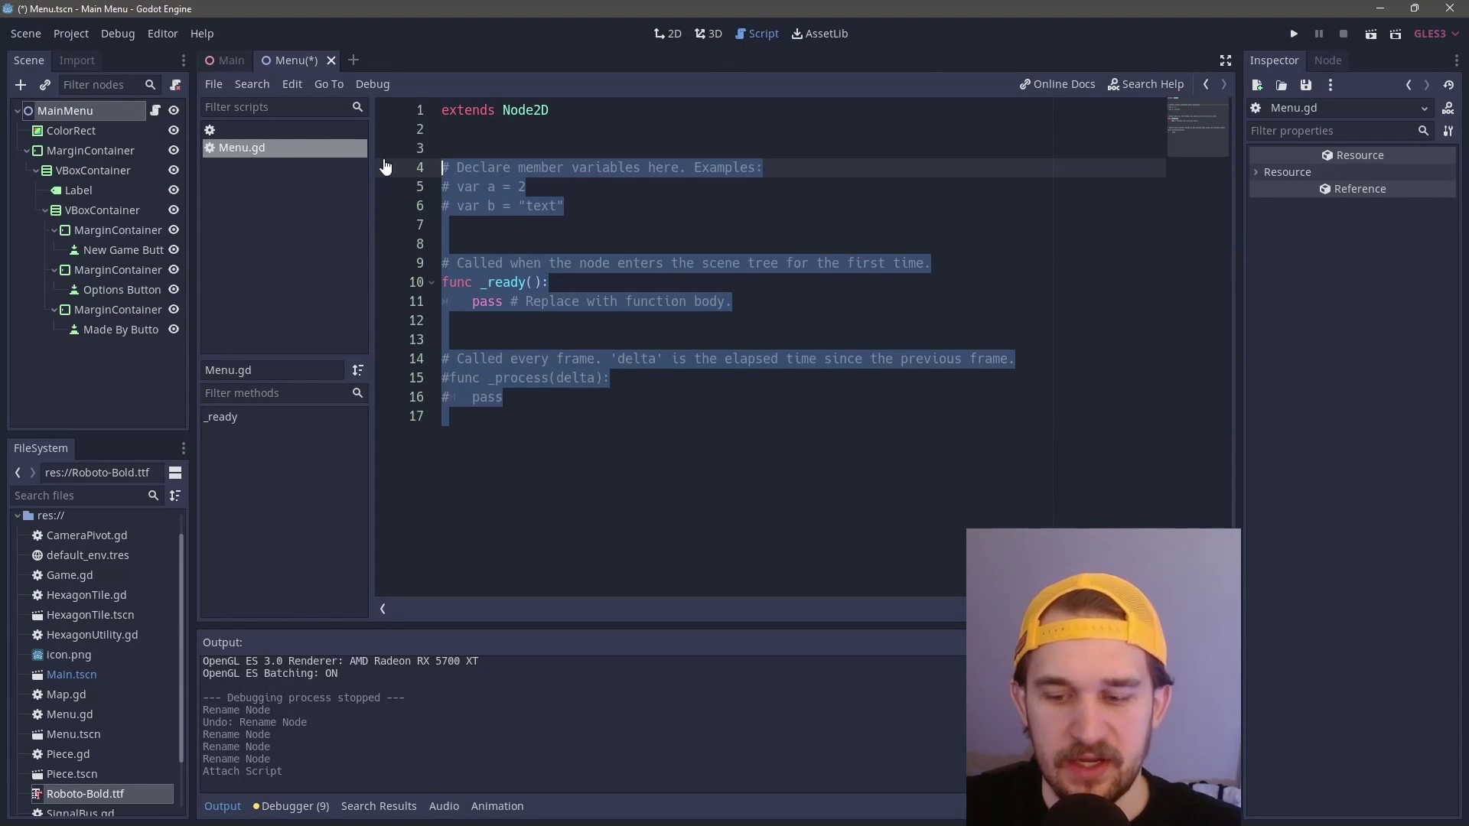
key("BackSpace")
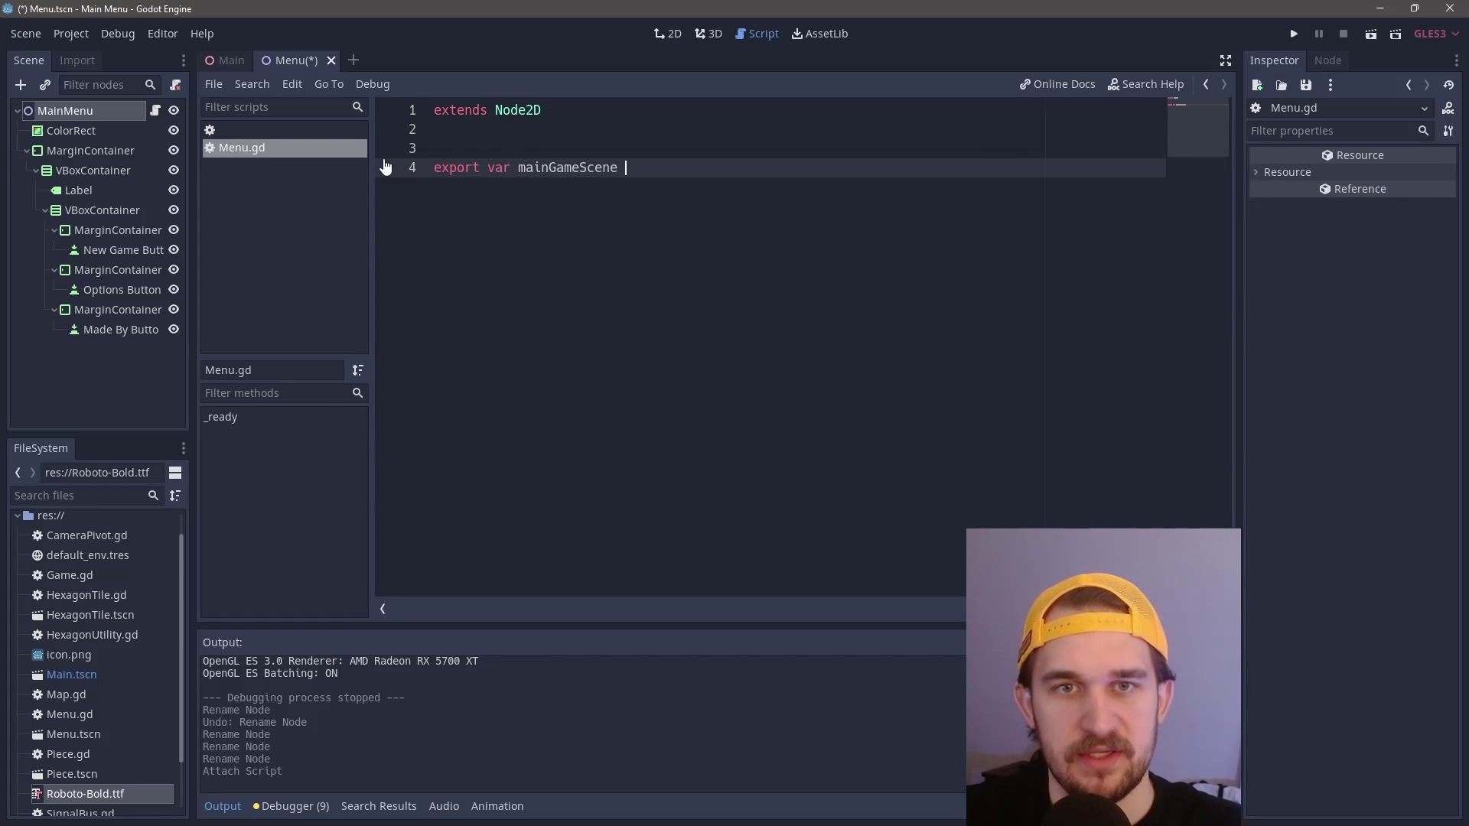
type("dSe")
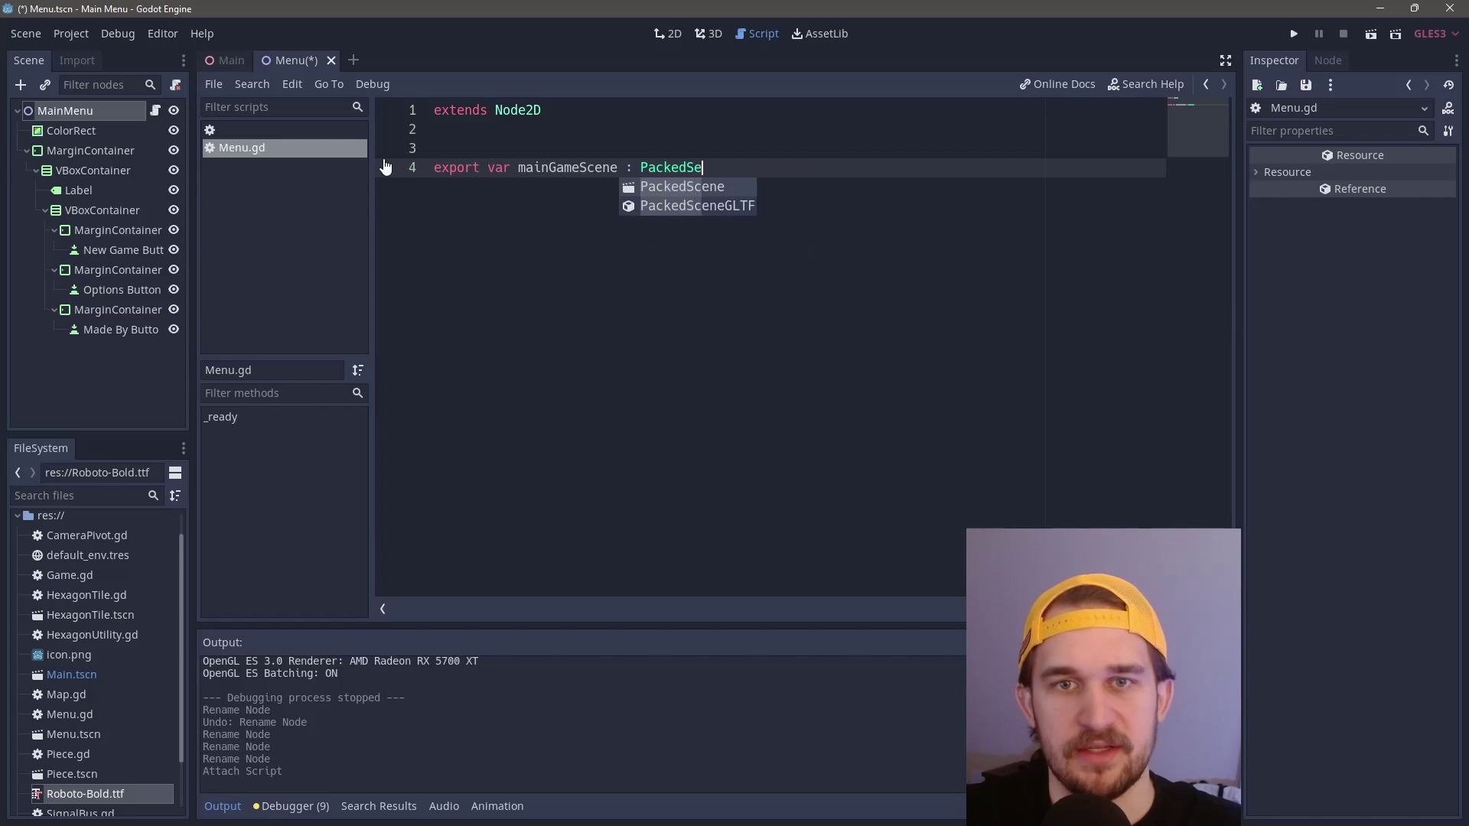
key("Return")
key("ctrl+s")
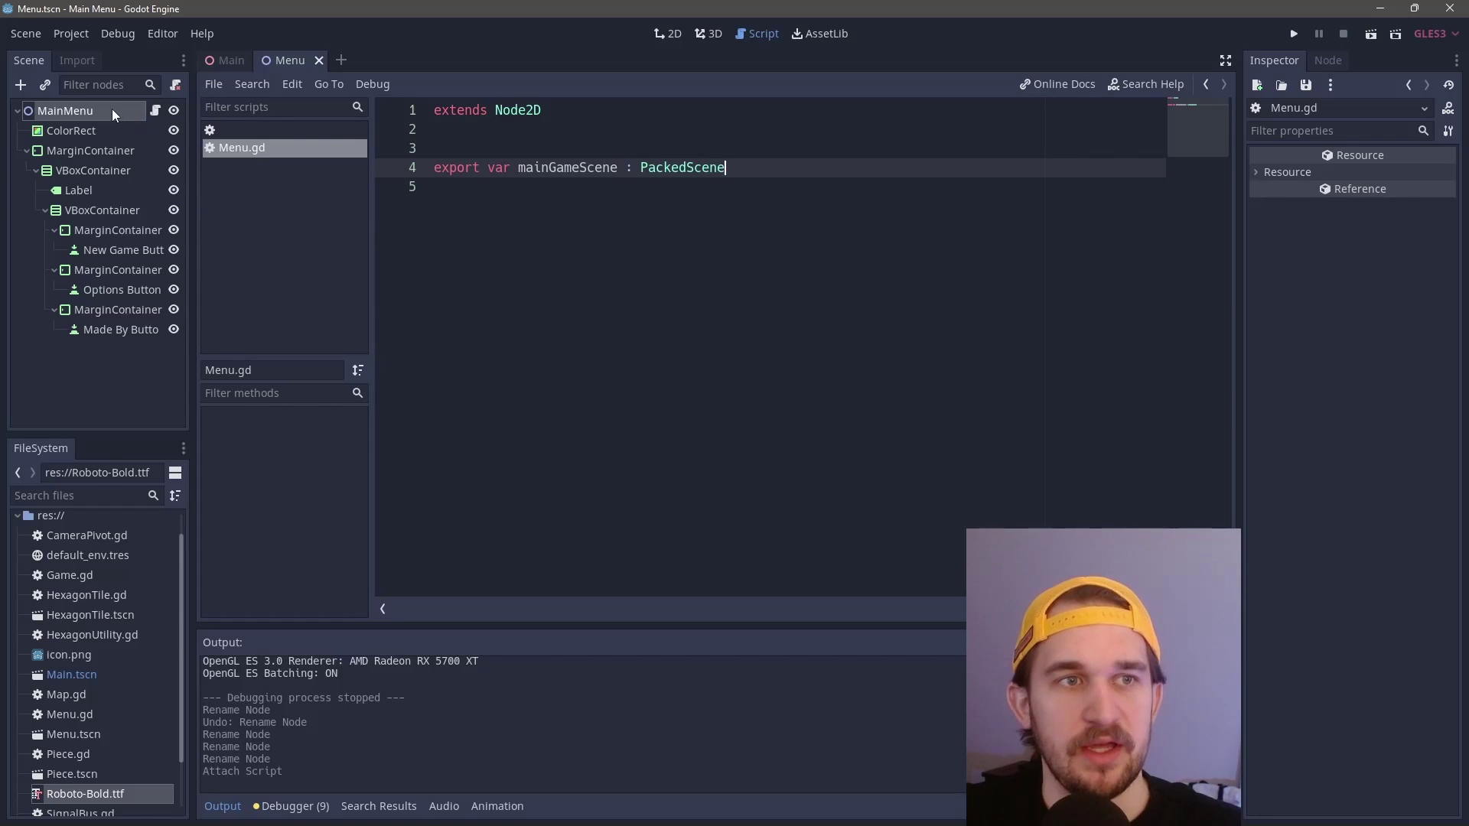
left_click(92, 114)
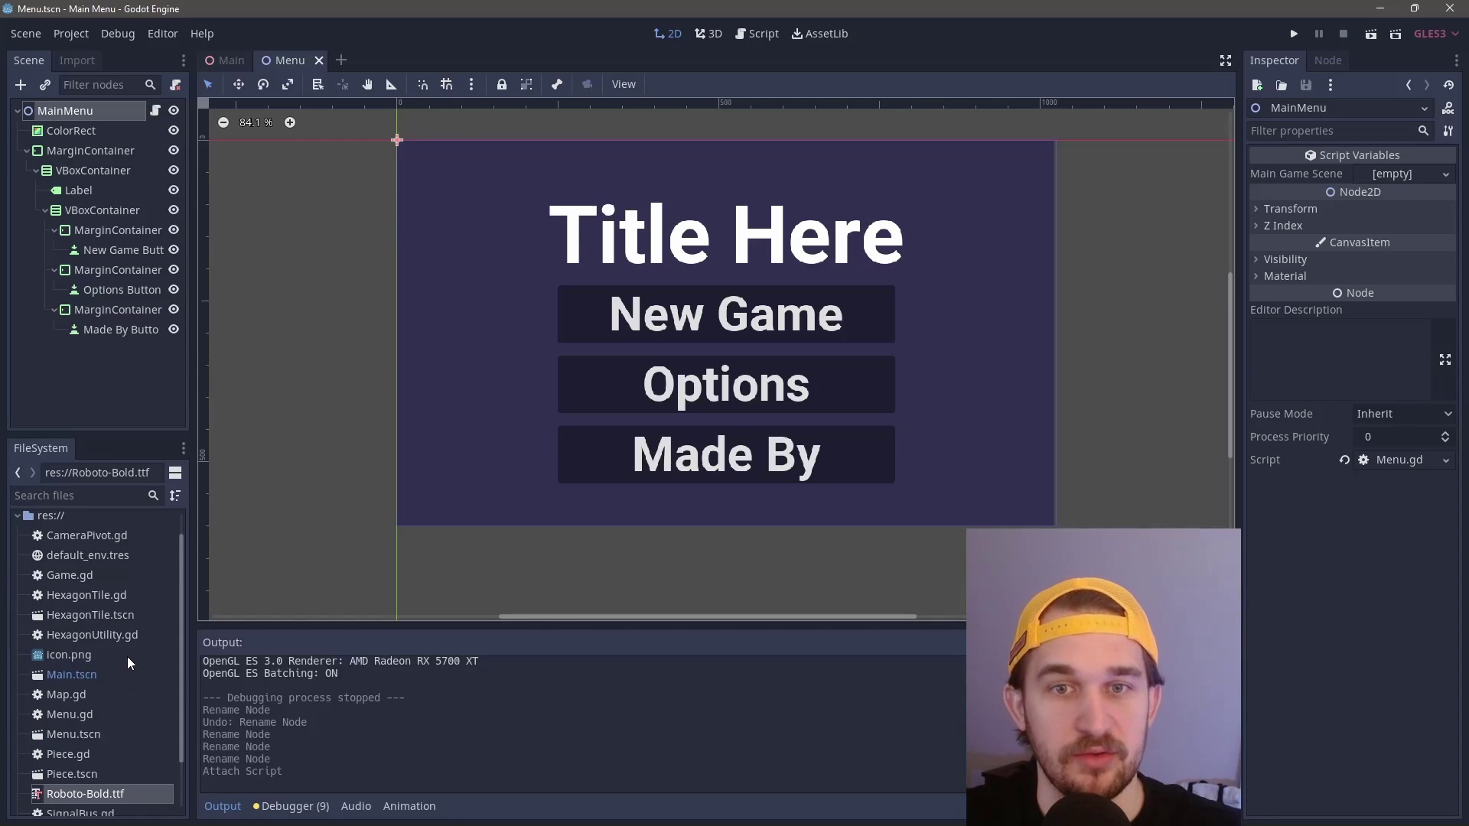
Step: Assign Main.tscn as Main Game Scene and connect New Game Button's button_up signal to MainMenu
scroll(109, 681, "down", 2)
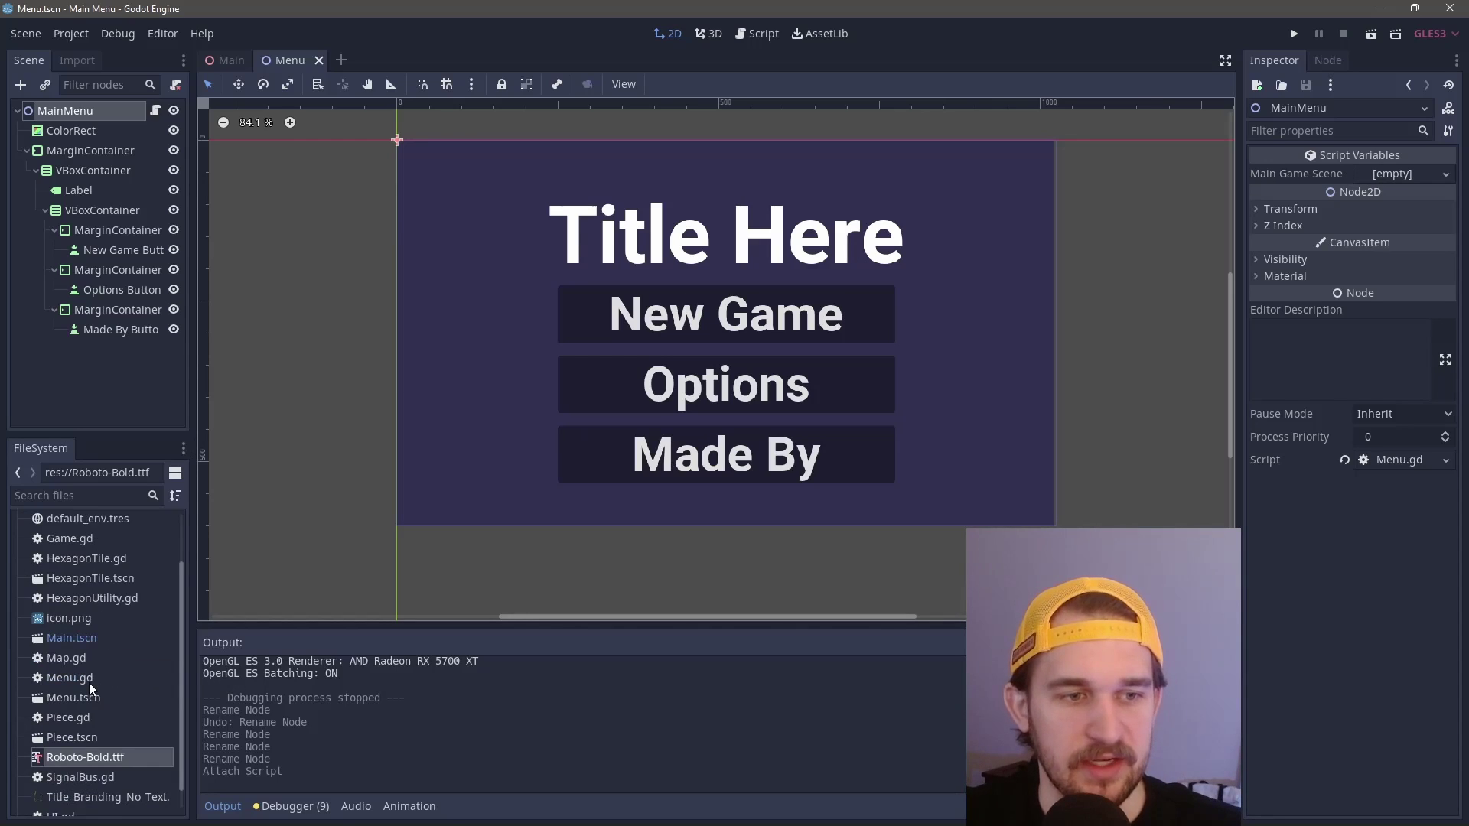
left_click_drag(66, 638, 1380, 176)
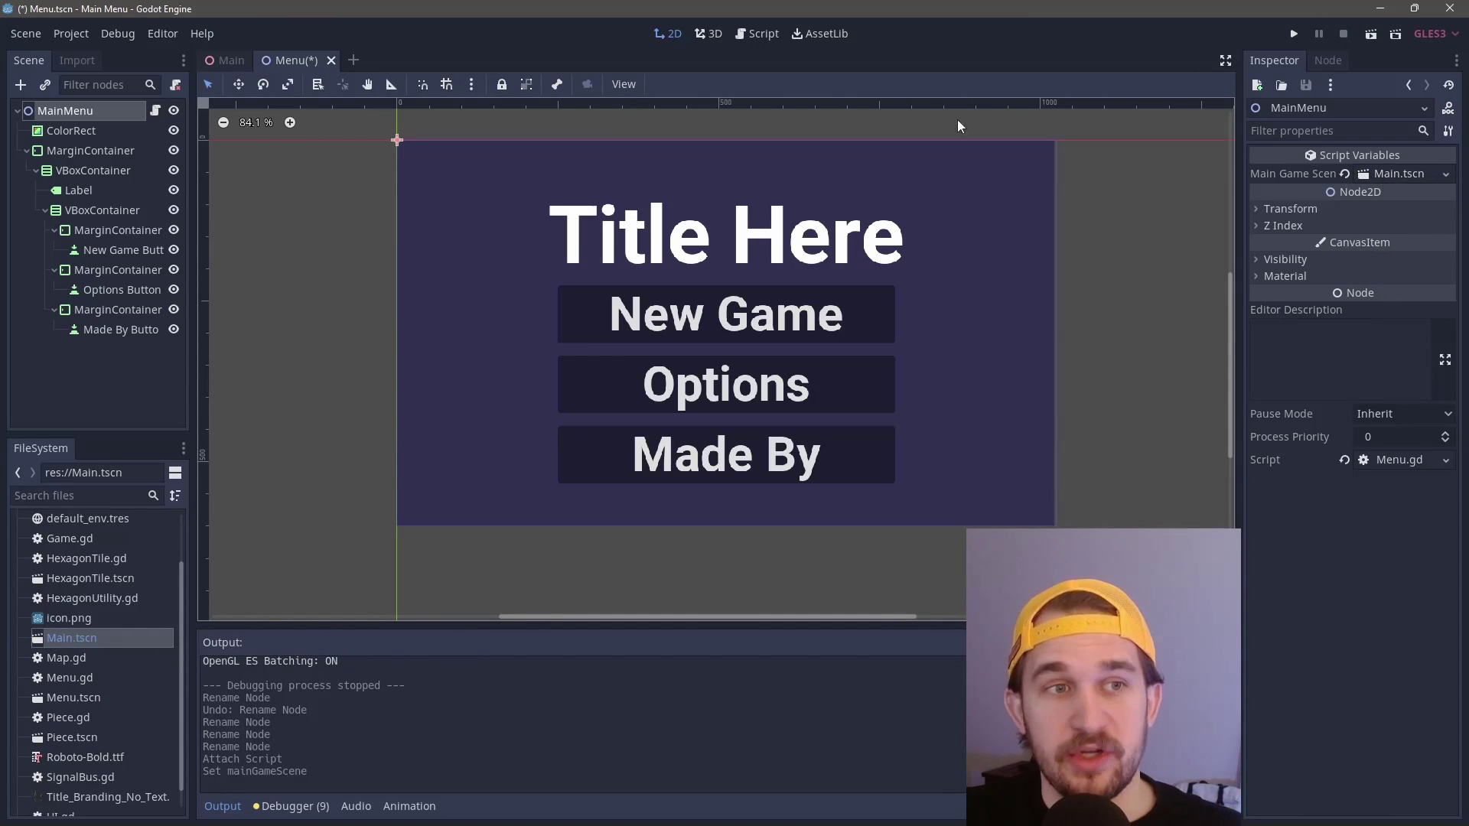
left_click(120, 250)
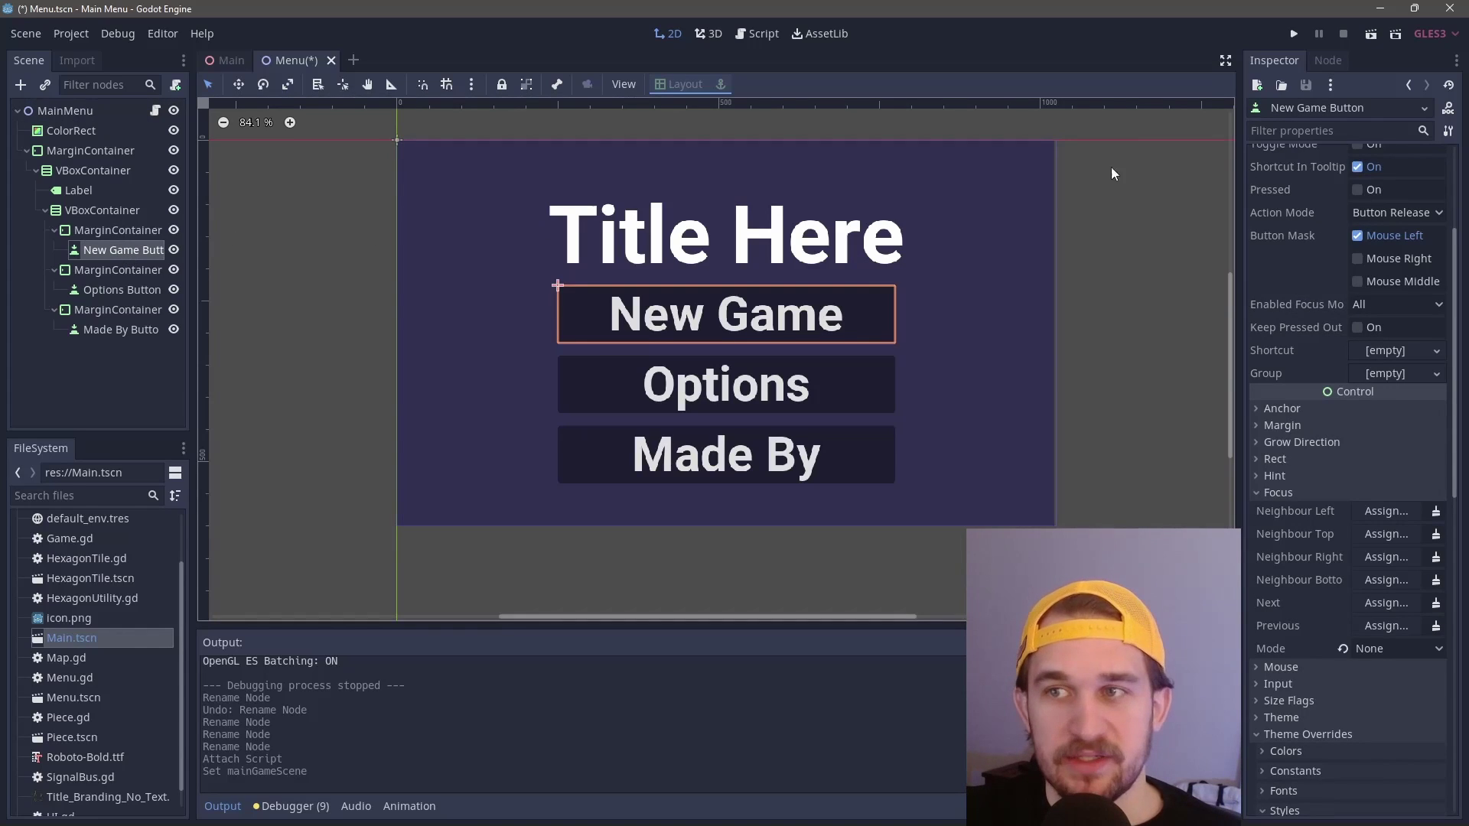
left_click(1324, 61)
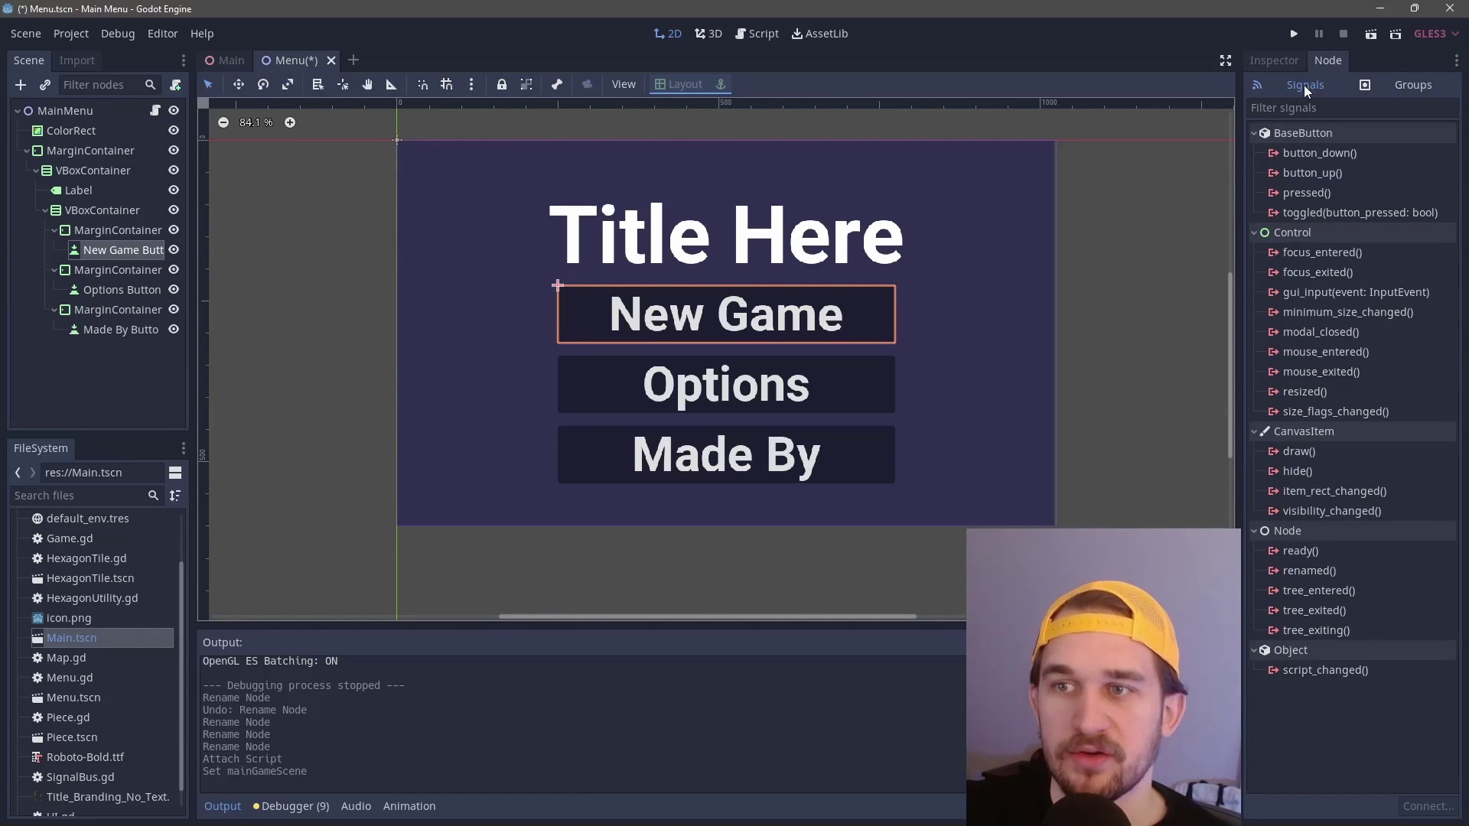
double_click(1311, 173)
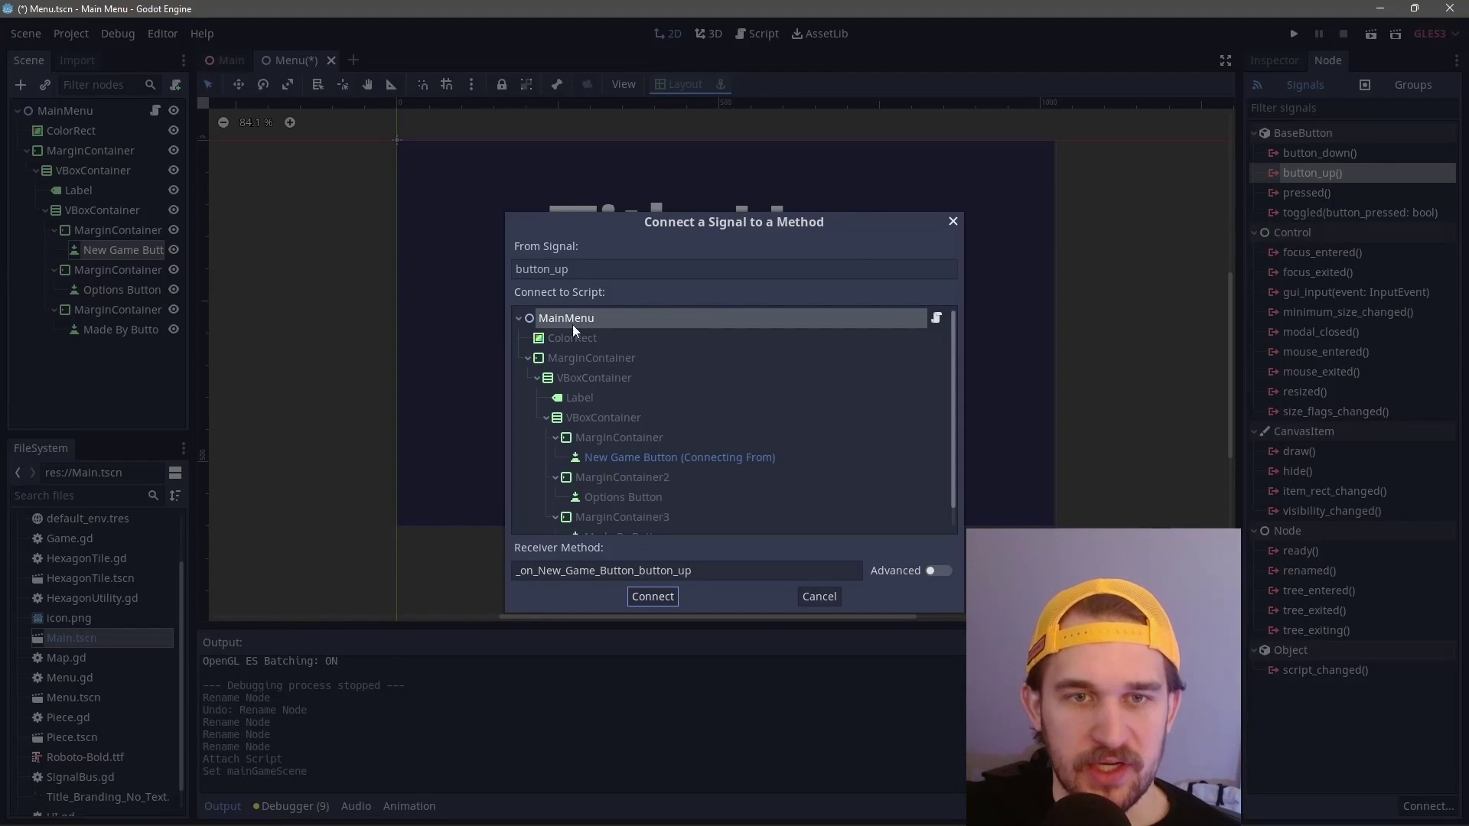
left_click(653, 596)
left_click_drag(724, 243, 464, 244)
Step: Replace the handler's pass with a get_tree().change_scene() call
key("BackSpace")
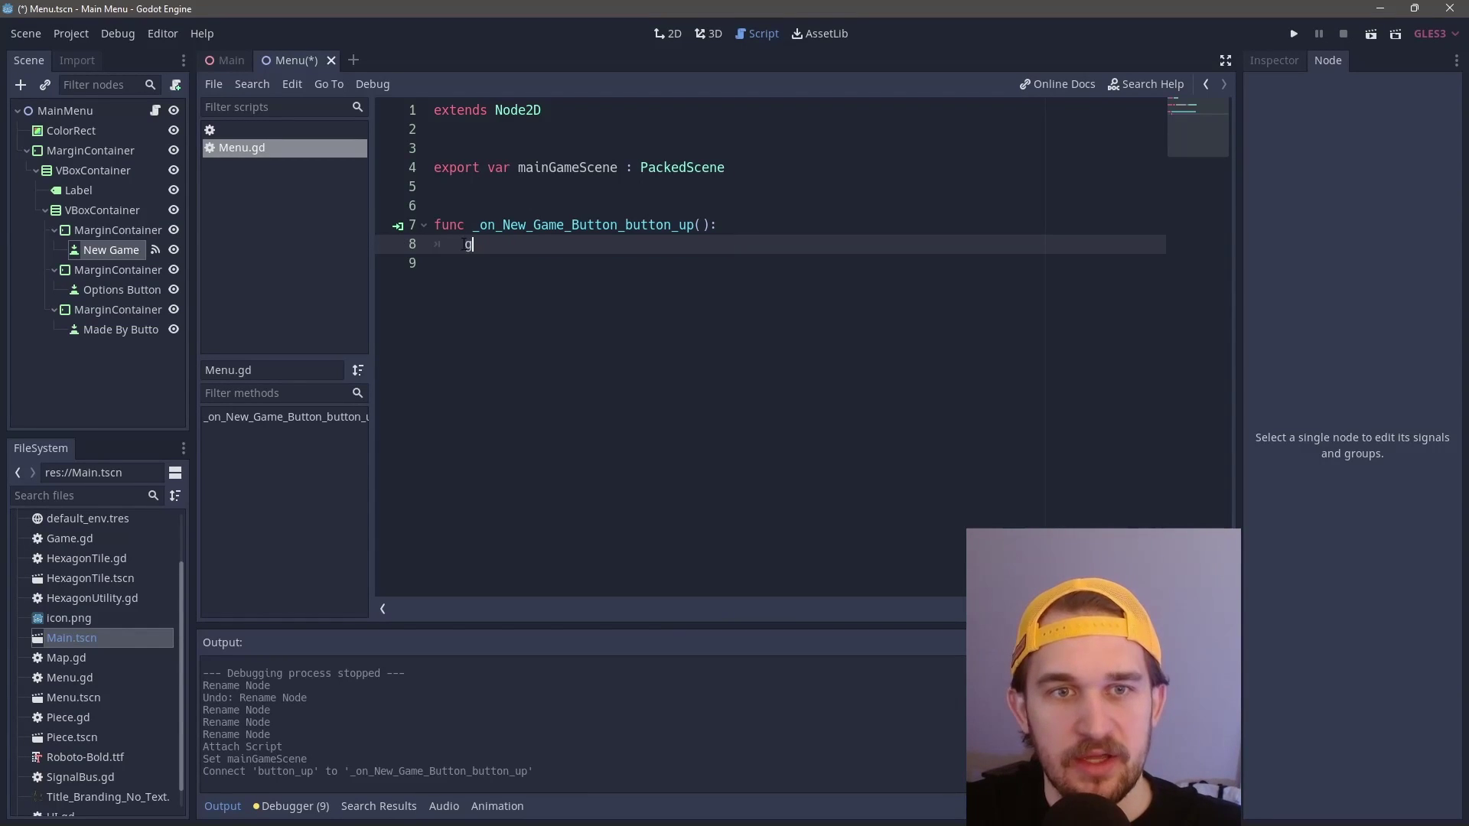
type("get_tre")
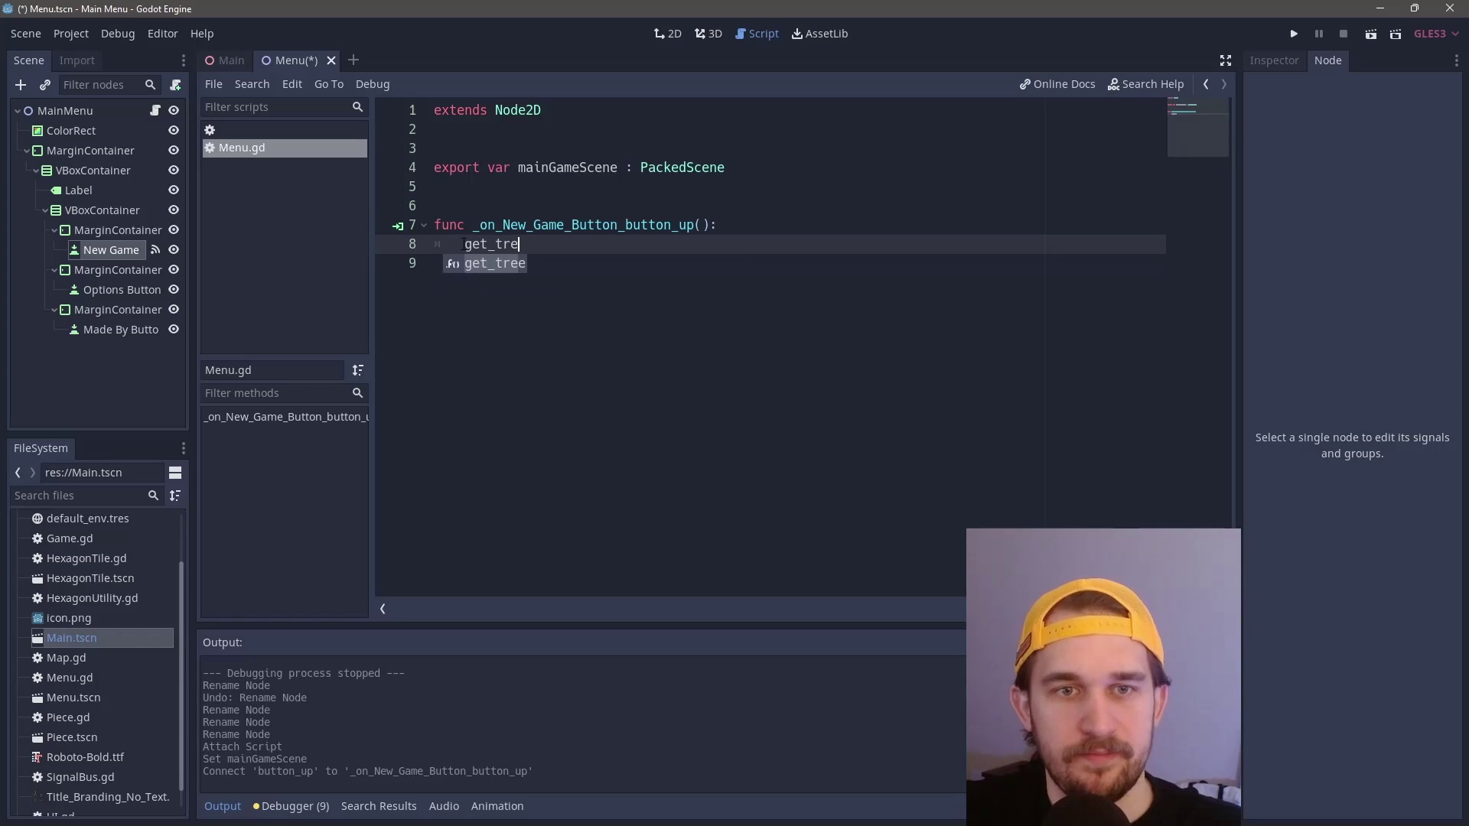
key("Return")
type(".")
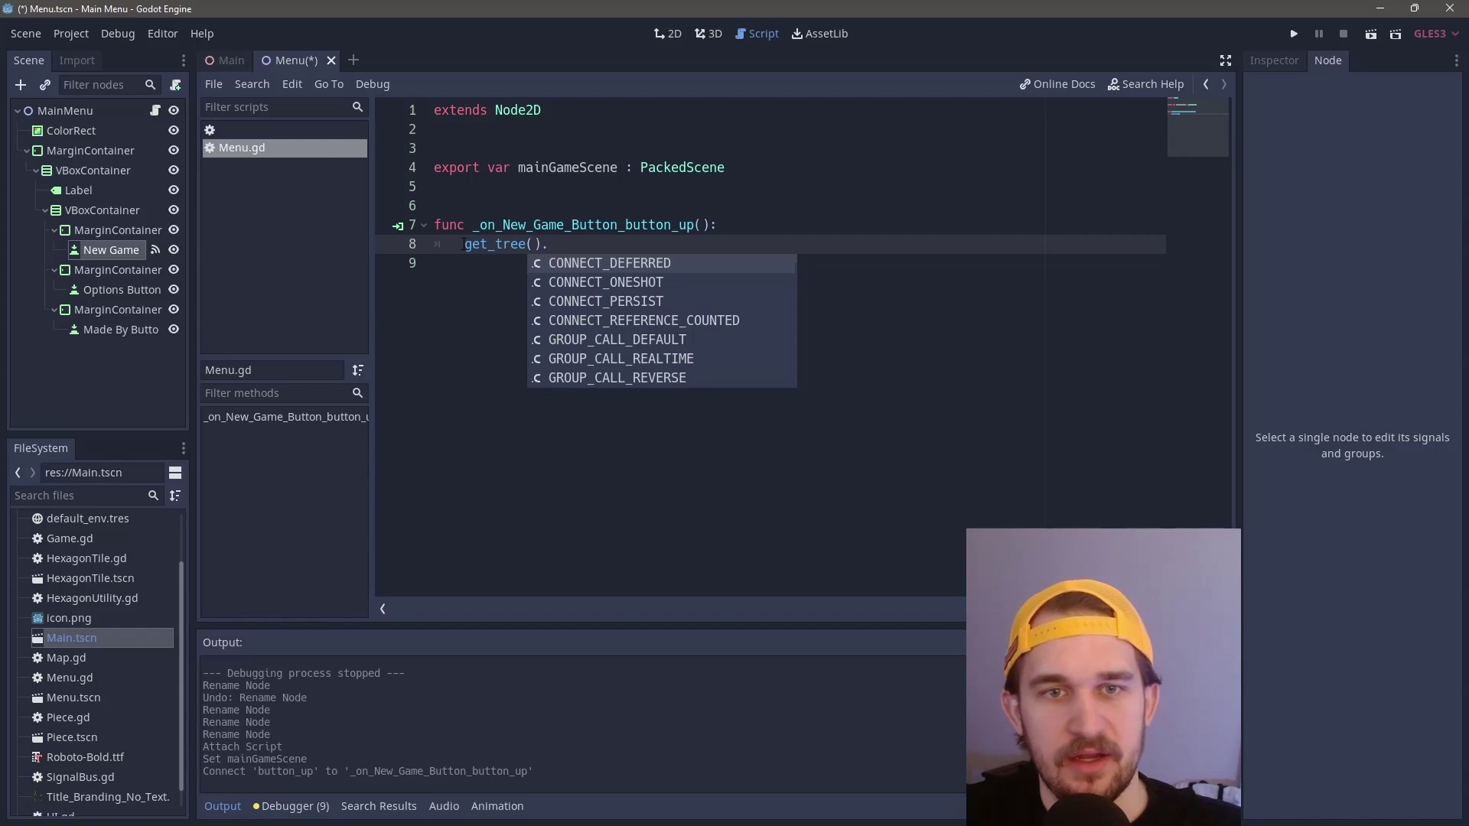
type("chan")
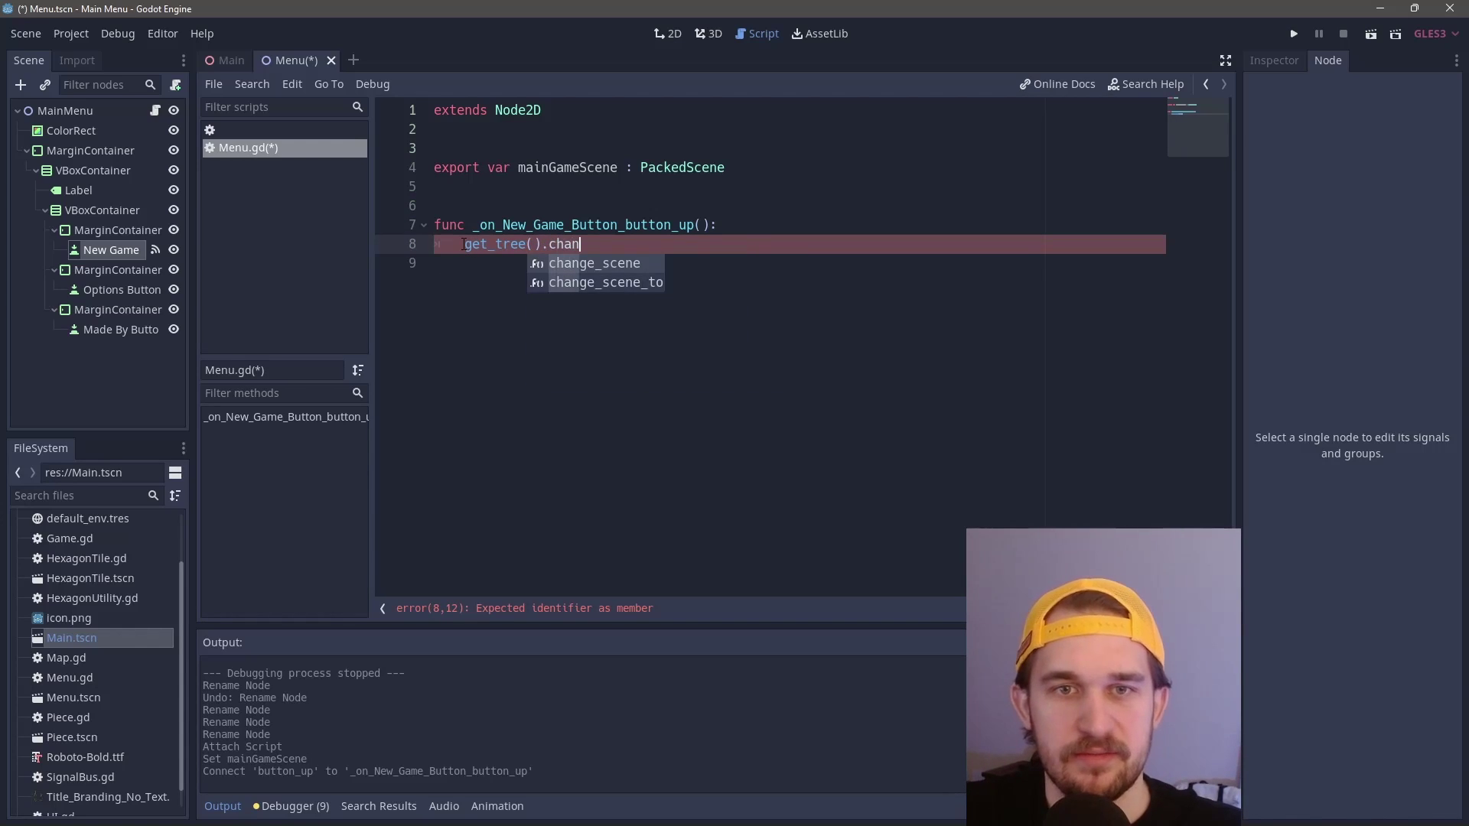
key("Return")
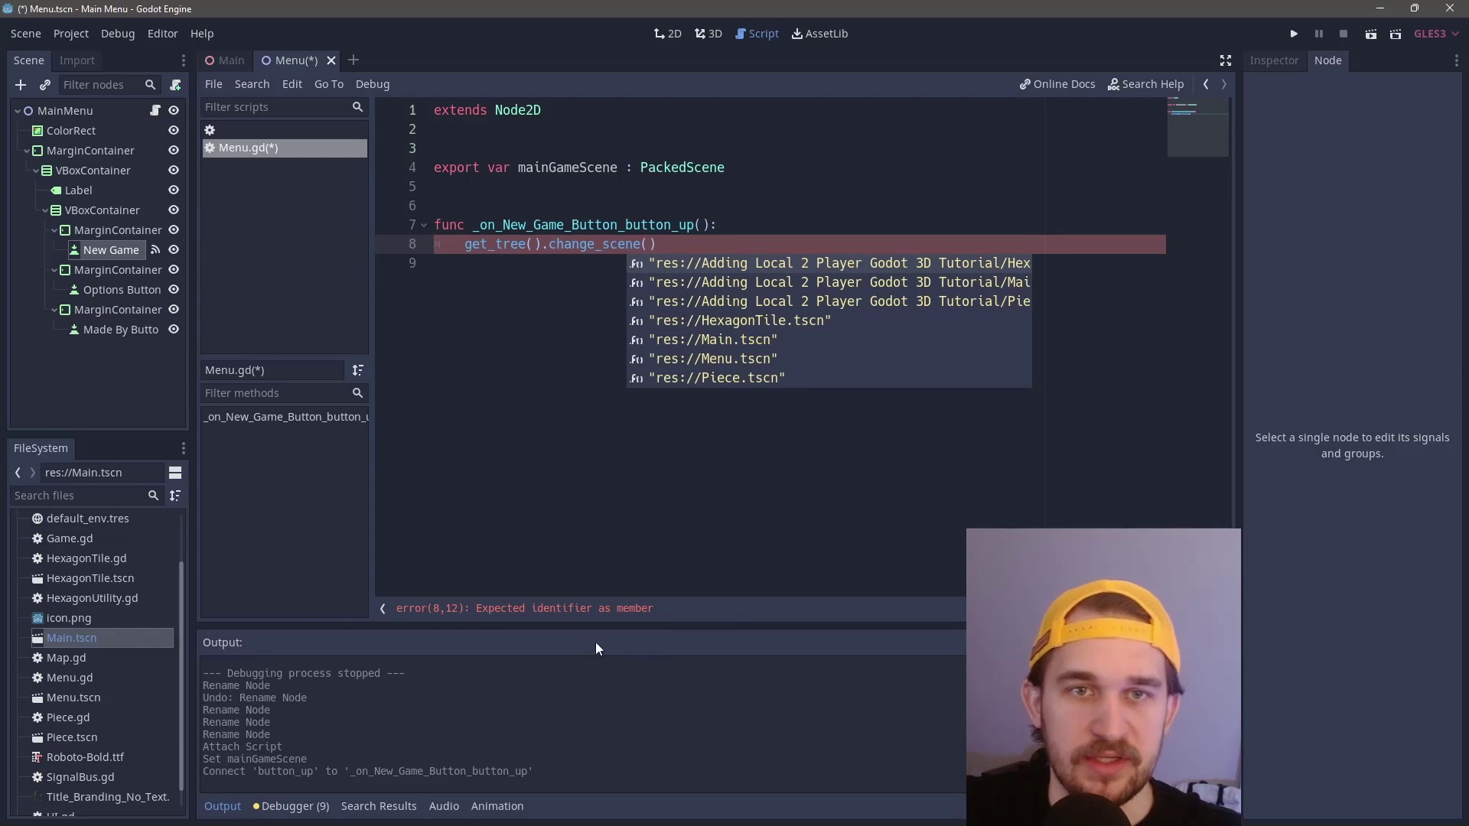
Step: Pass mainGameScene.resource_path as the change_scene argument and save Menu.gd
double_click(558, 167)
key("ctrl+c")
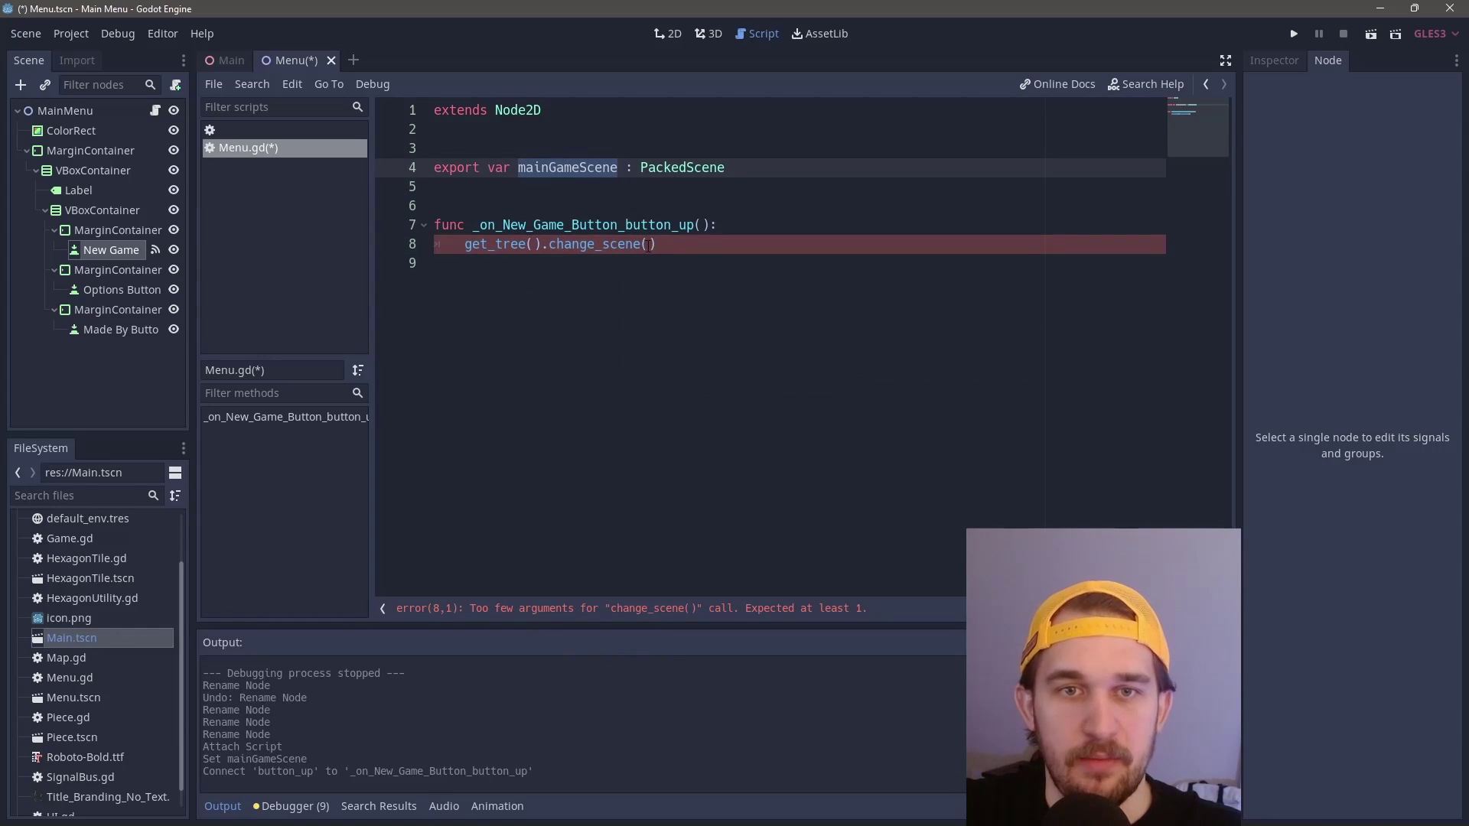
left_click(651, 243)
key("ctrl+v")
type(".re")
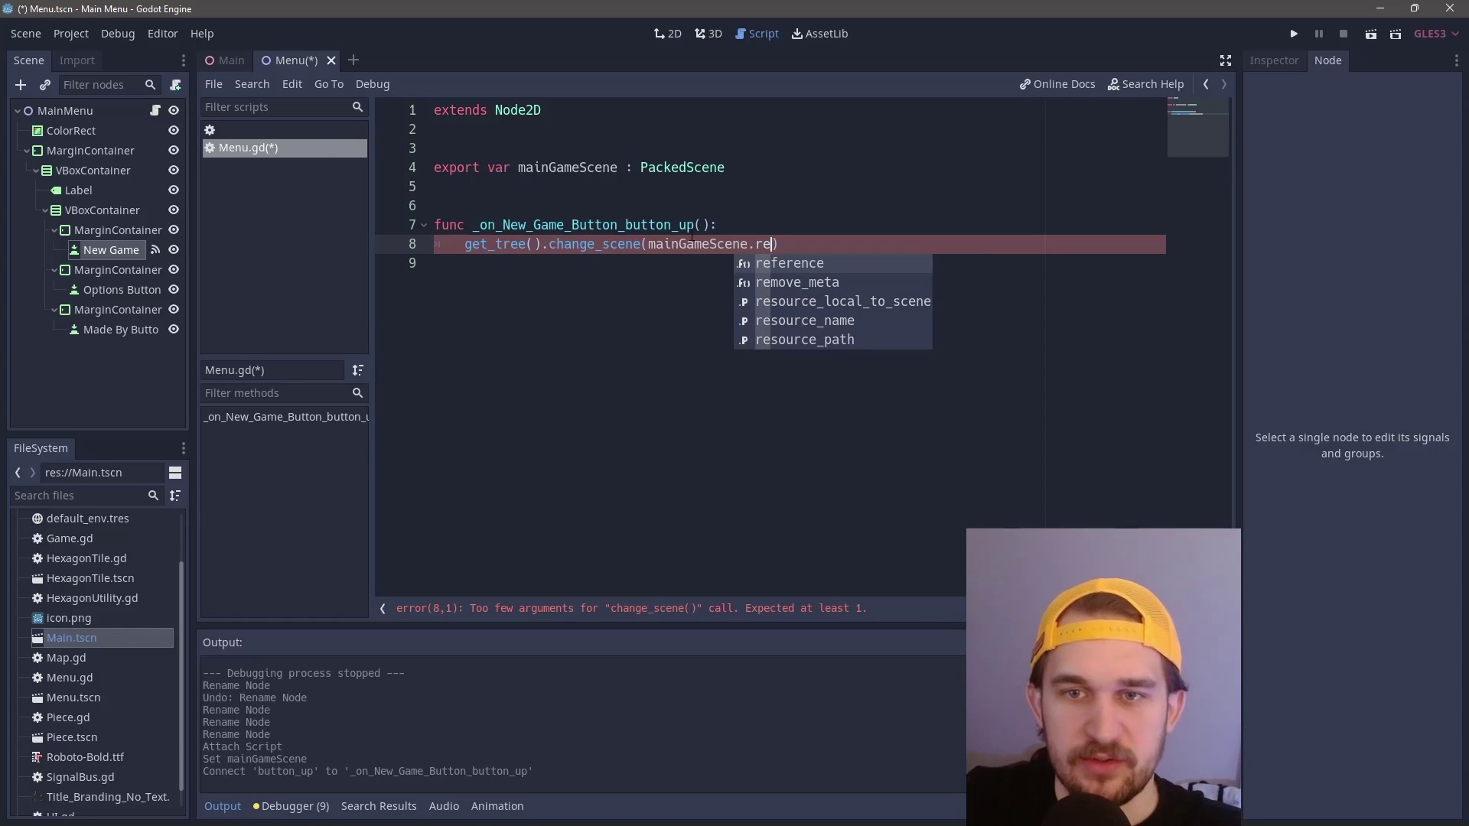
key("Down")
key("Down")
key("Down")
key("Down")
key("Return")
key("ctrl+s")
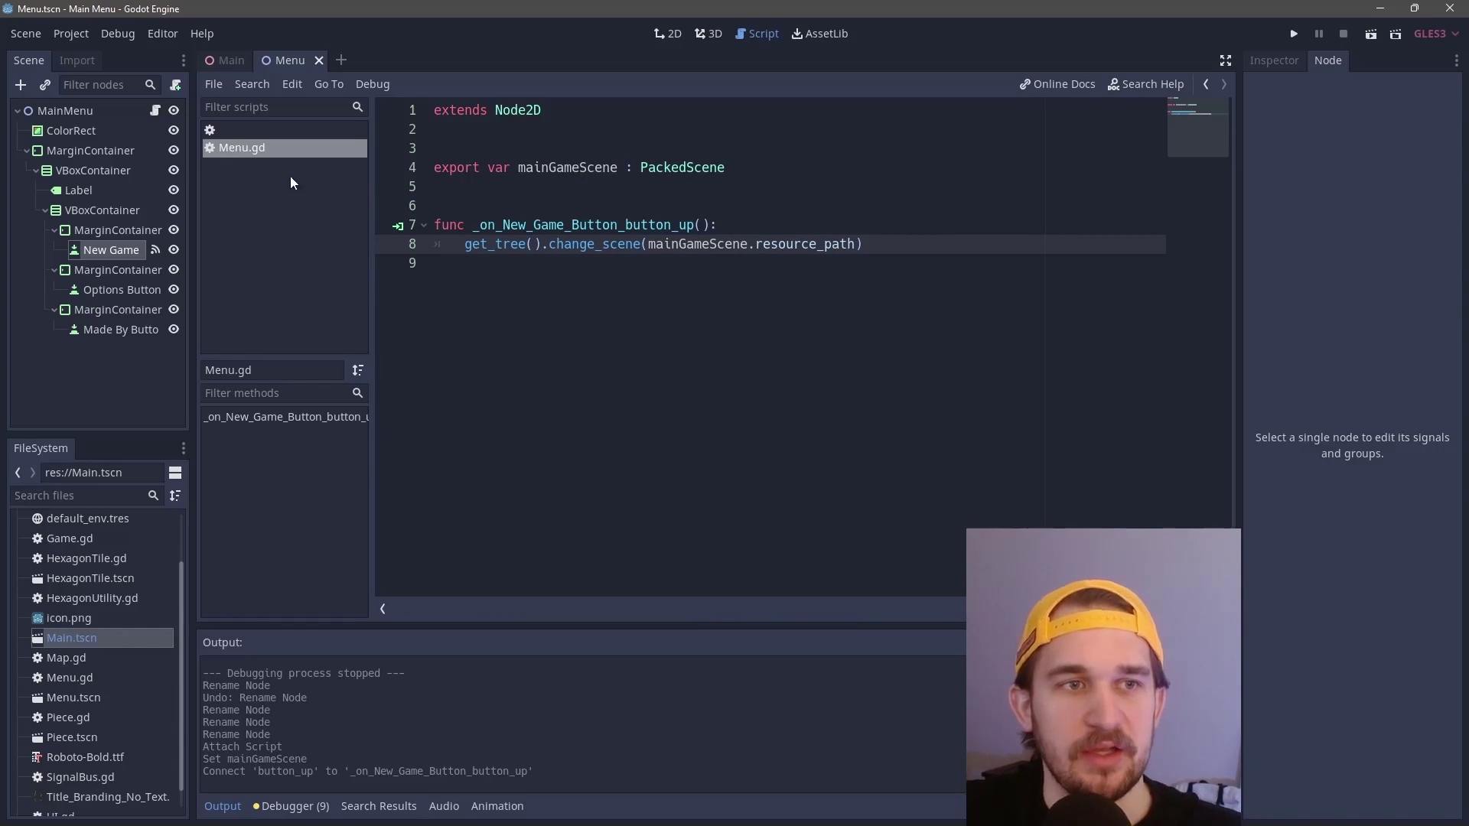
Step: Check MainMenu's Main Game Scene, then play the scene and press New Game to reach the Player 1 board
left_click(66, 110)
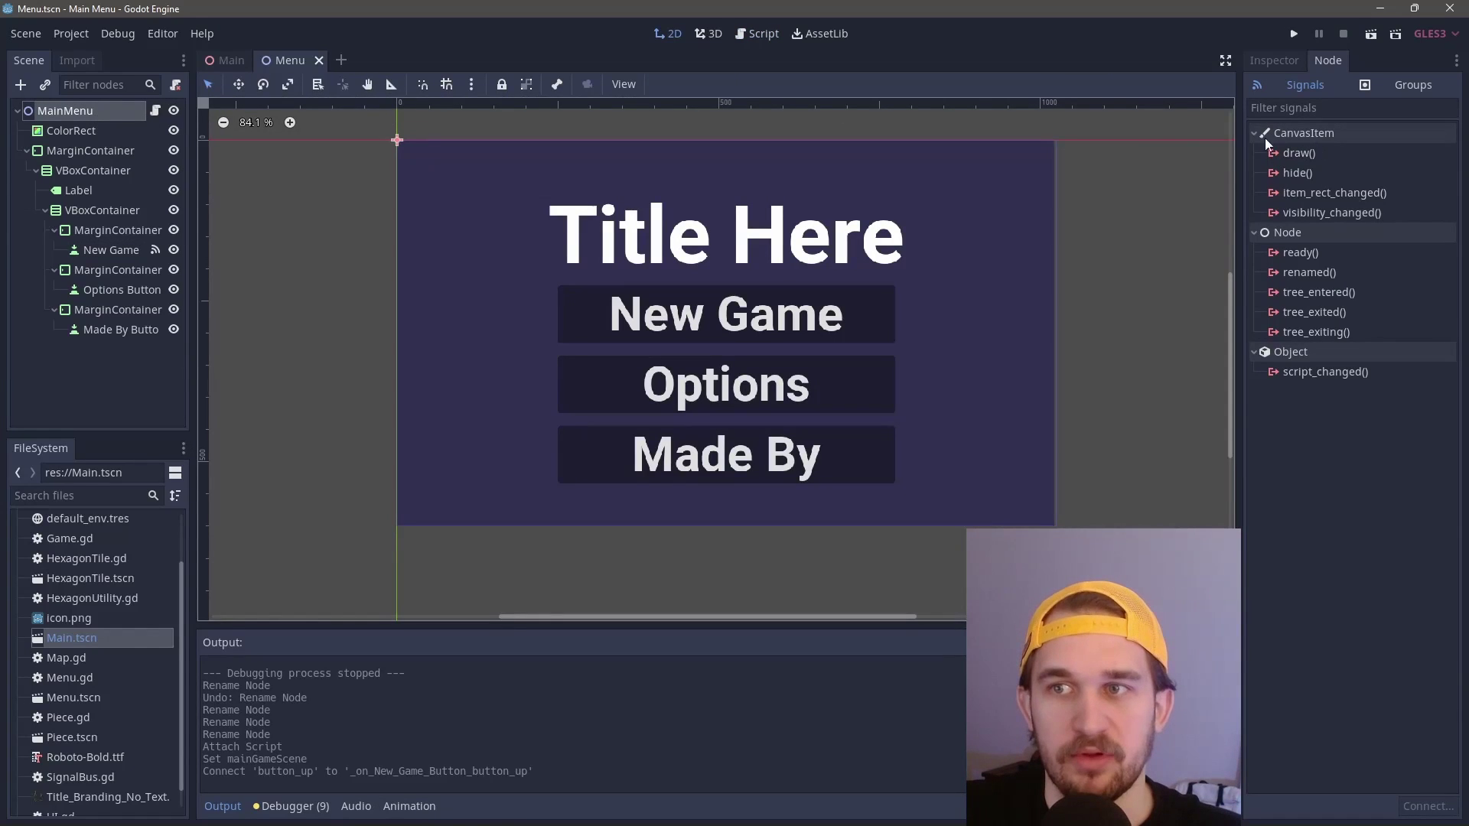
left_click(1274, 60)
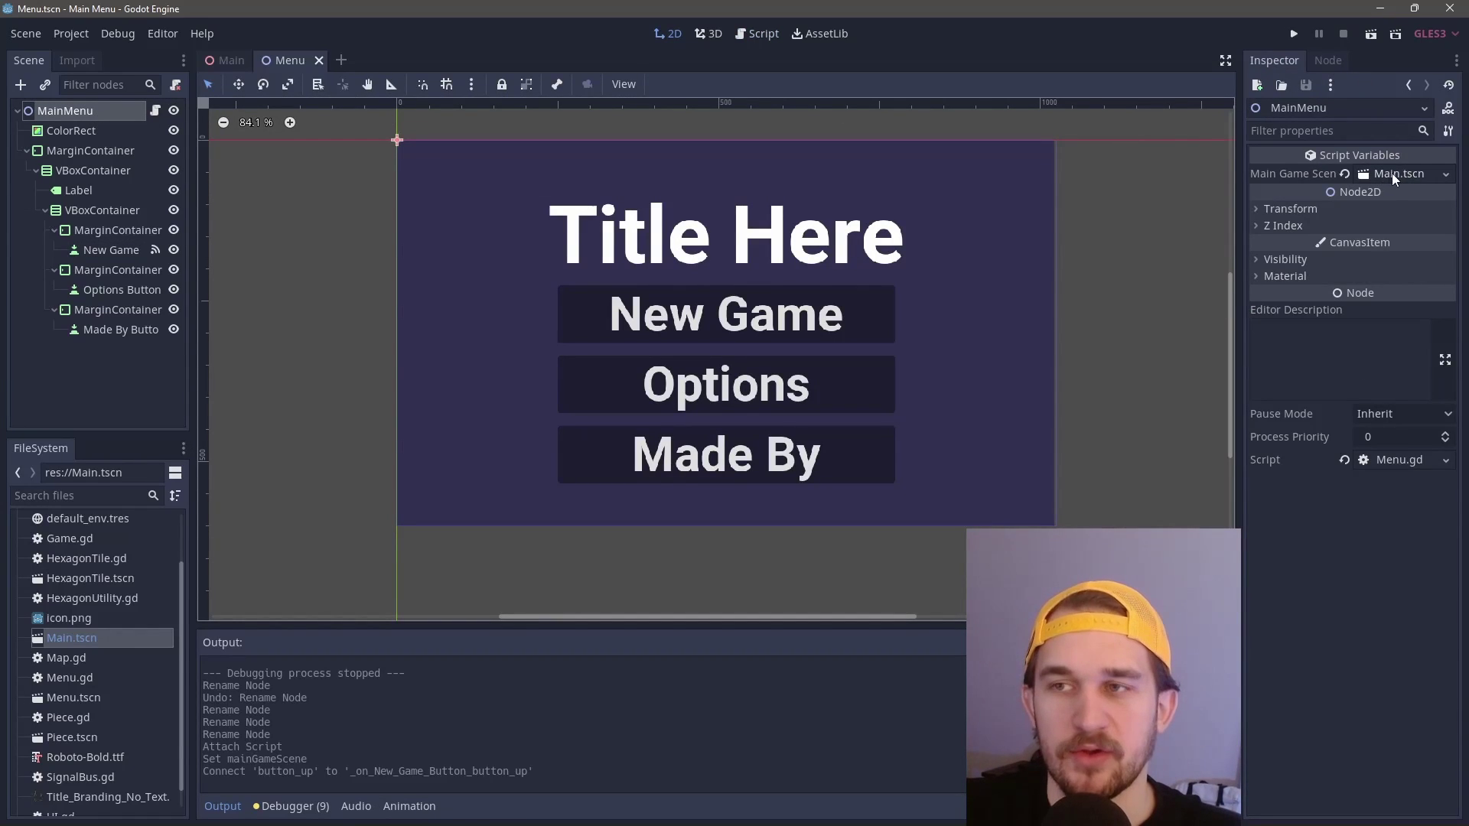
left_click(915, 192)
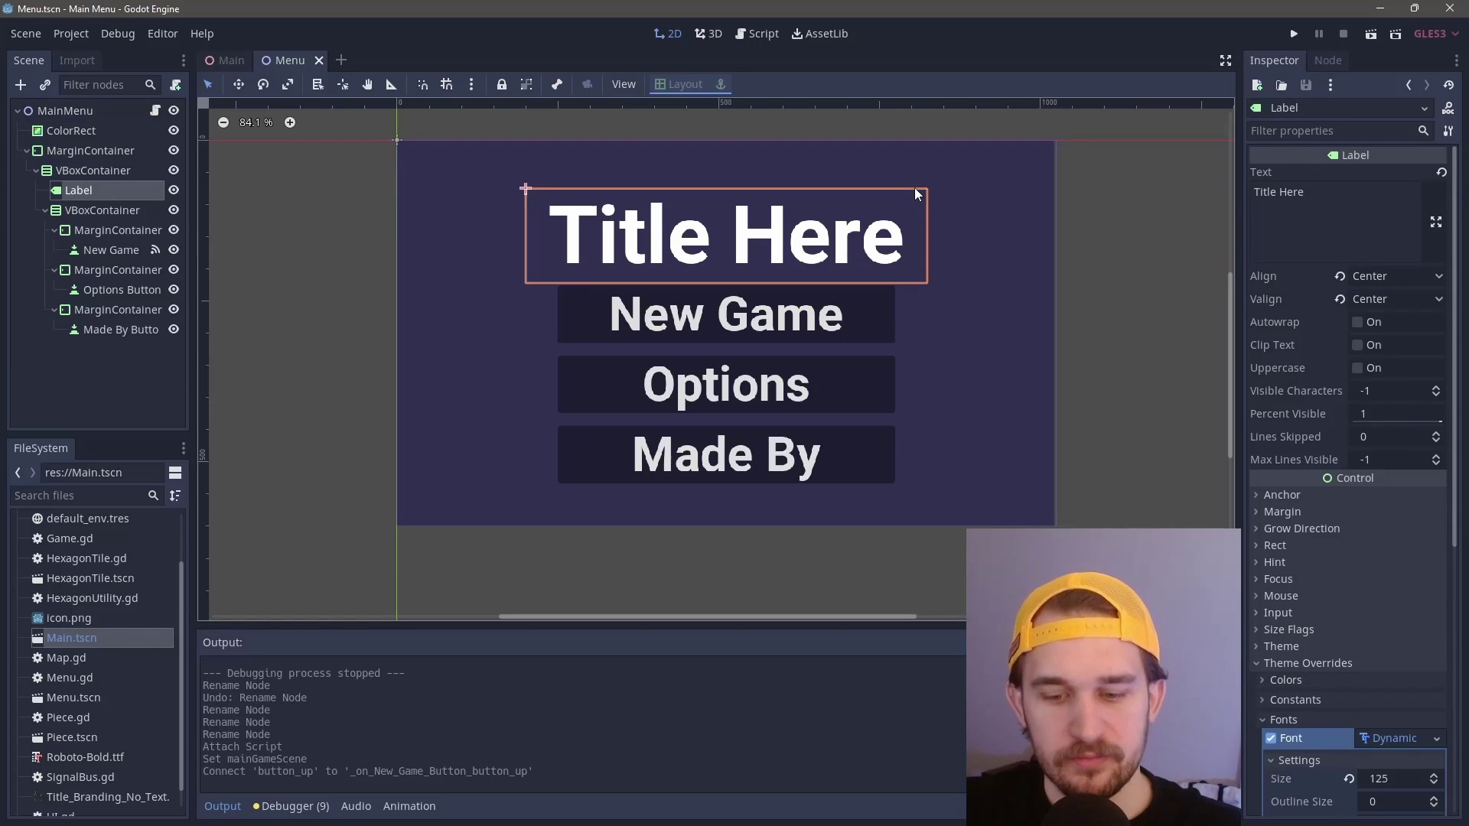
key("F6")
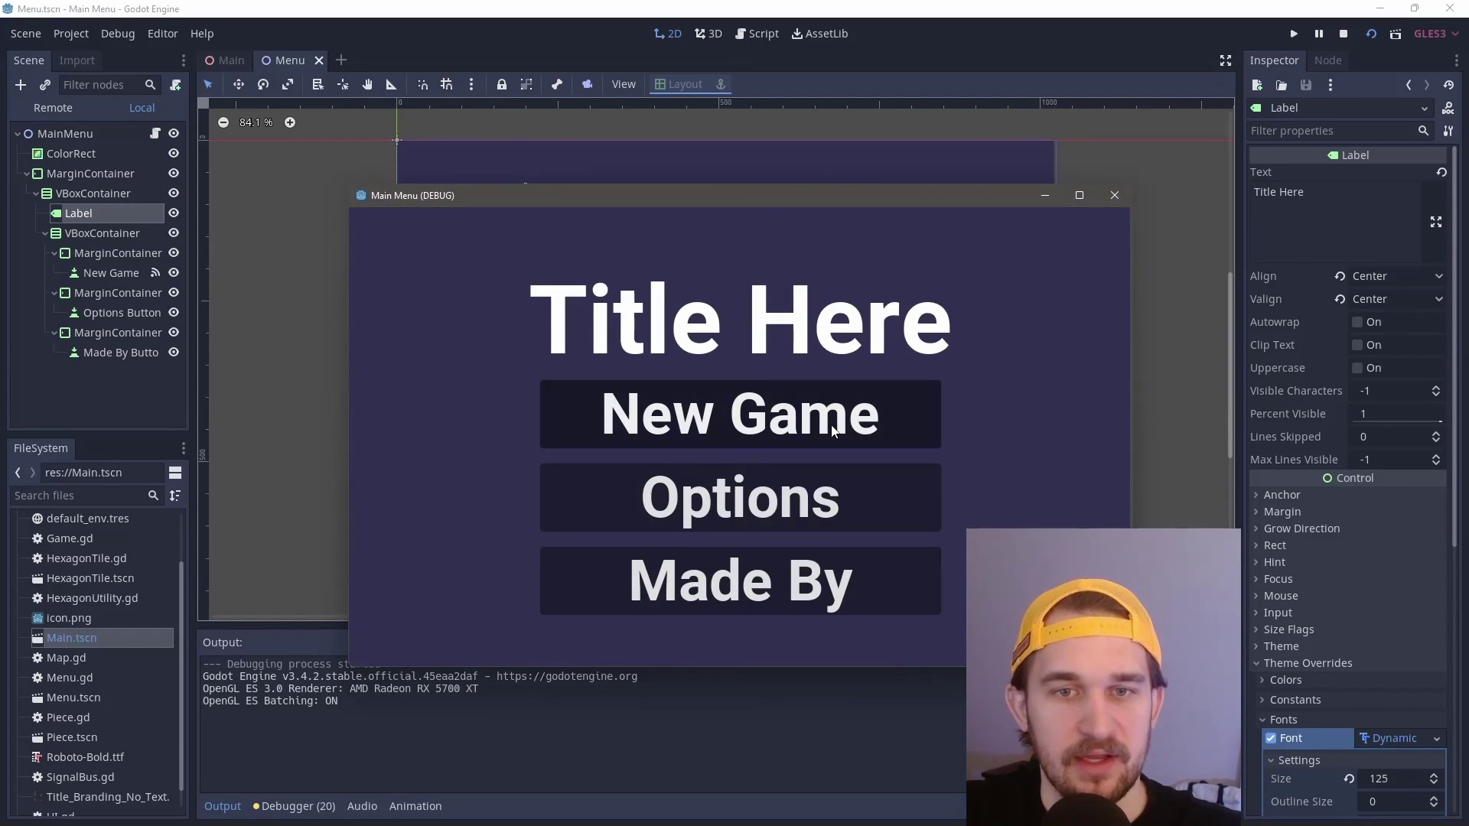
left_click(833, 431)
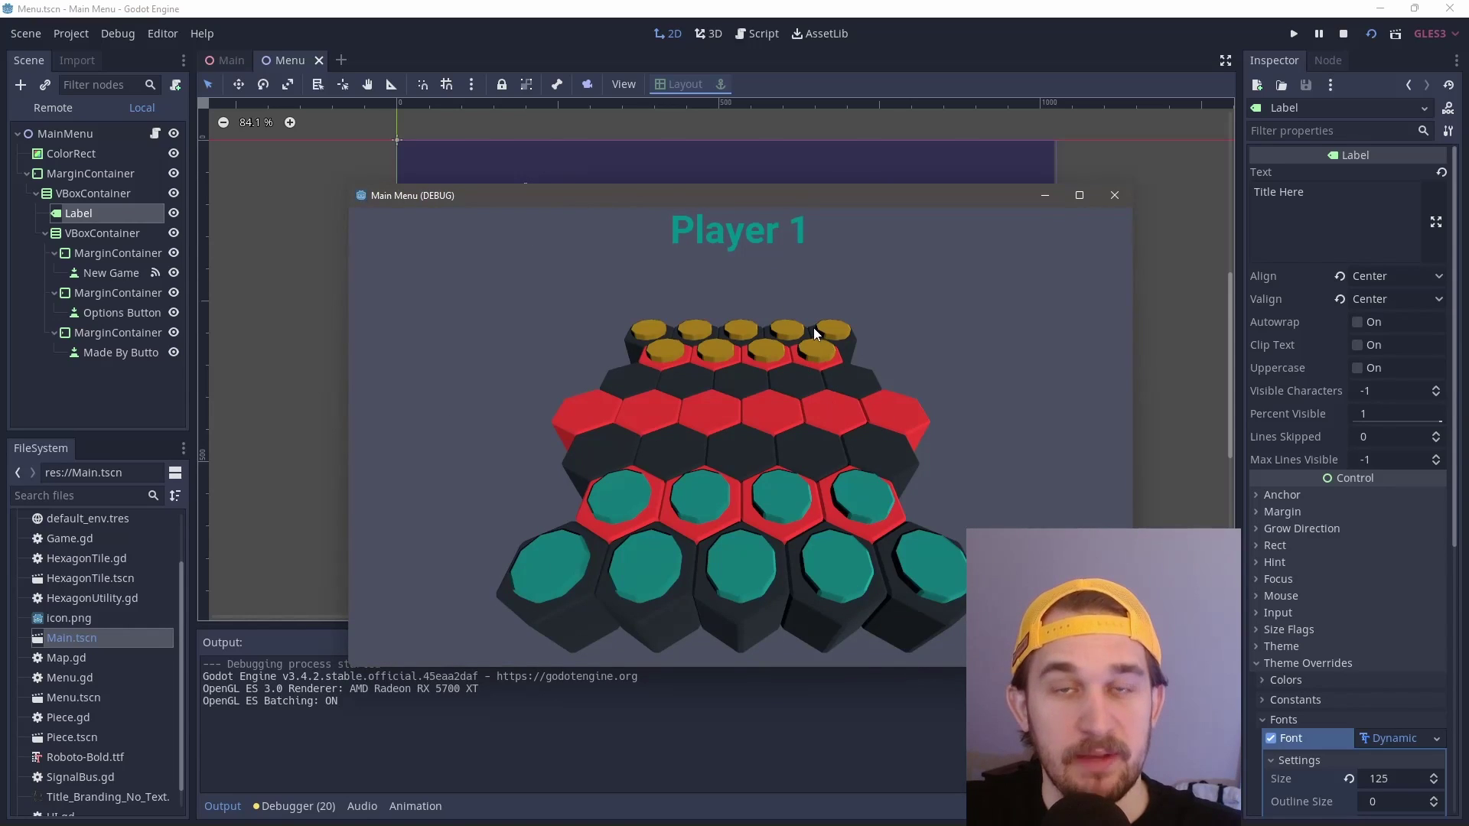